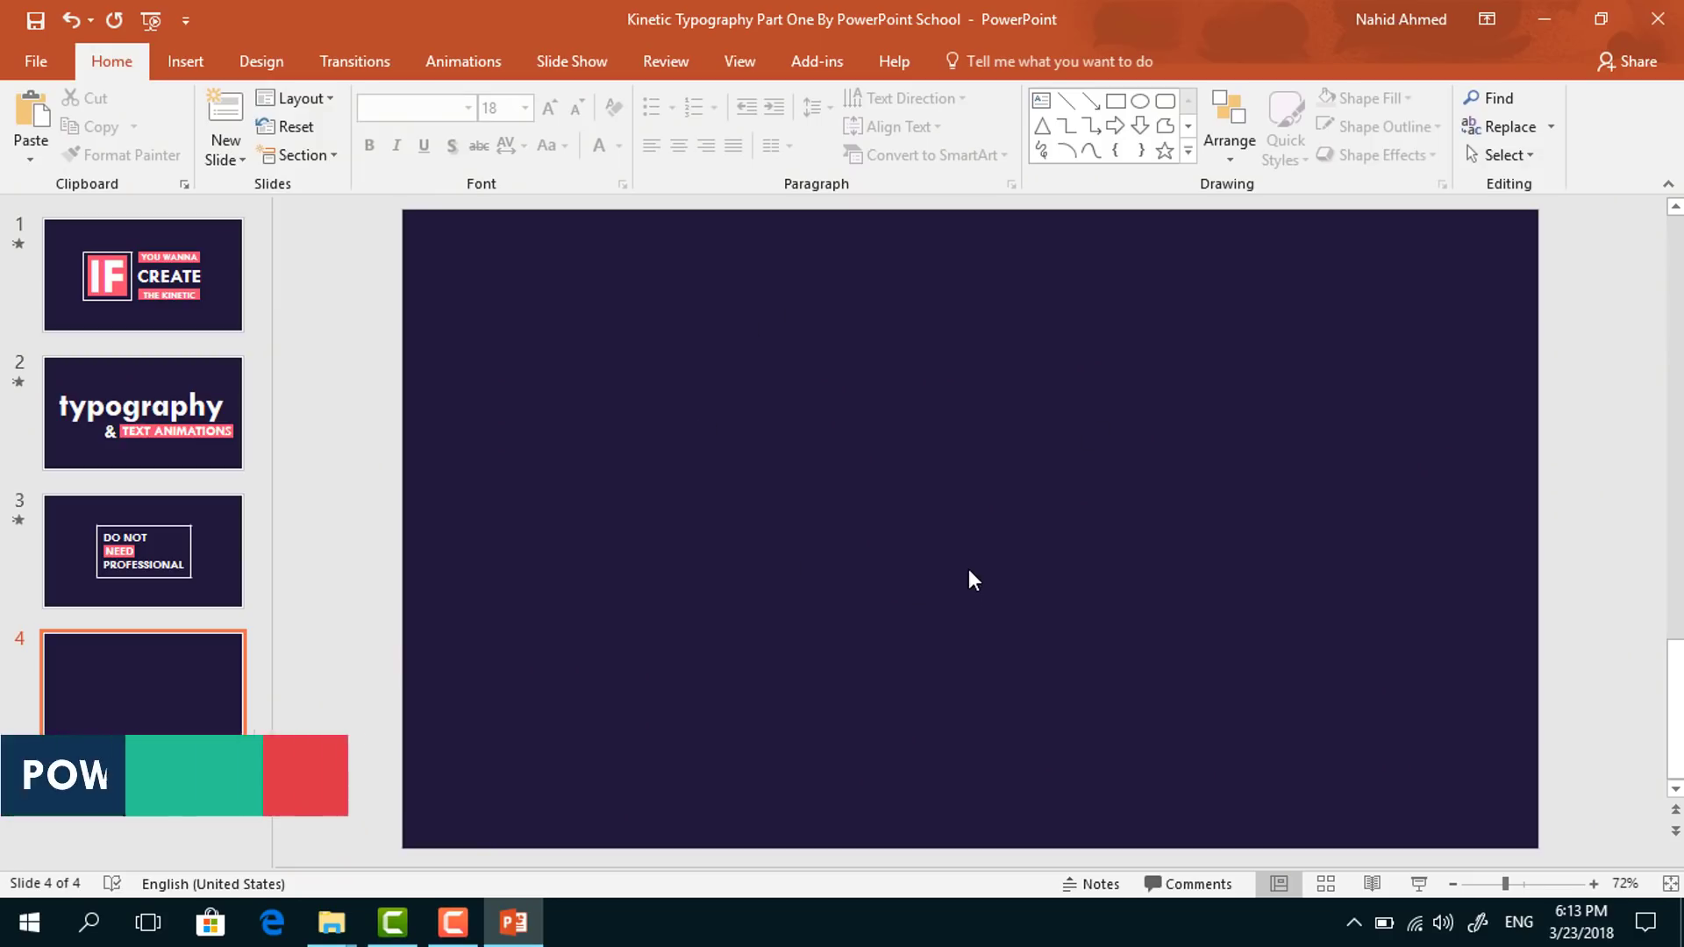
- Add a text box near the slide centre reading DO NOT
{"action": "left_click", "coordinate": [1041, 99]}
{"action": "mouse_move", "coordinate": [690, 375]}
{"action": "left_mouse_down"}
{"action": "mouse_move", "coordinate": [869, 455]}
{"action": "mouse_move", "coordinate": [1042, 478]}
{"action": "left_mouse_up"}
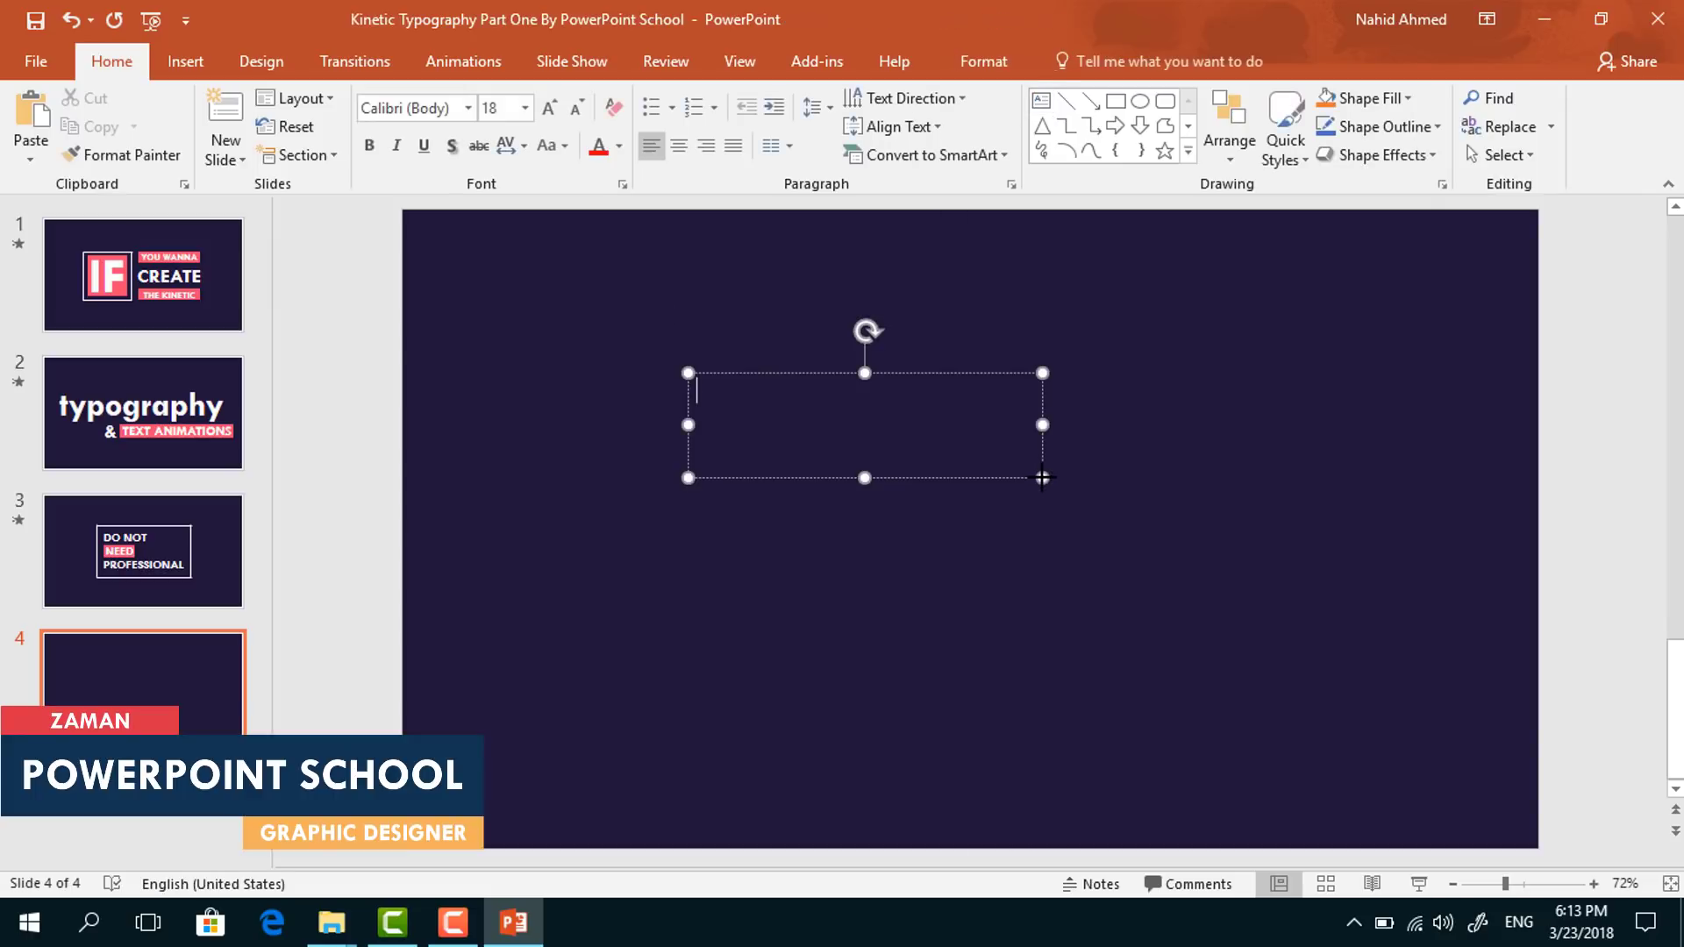
{"action": "type", "text": "DO NOT"}
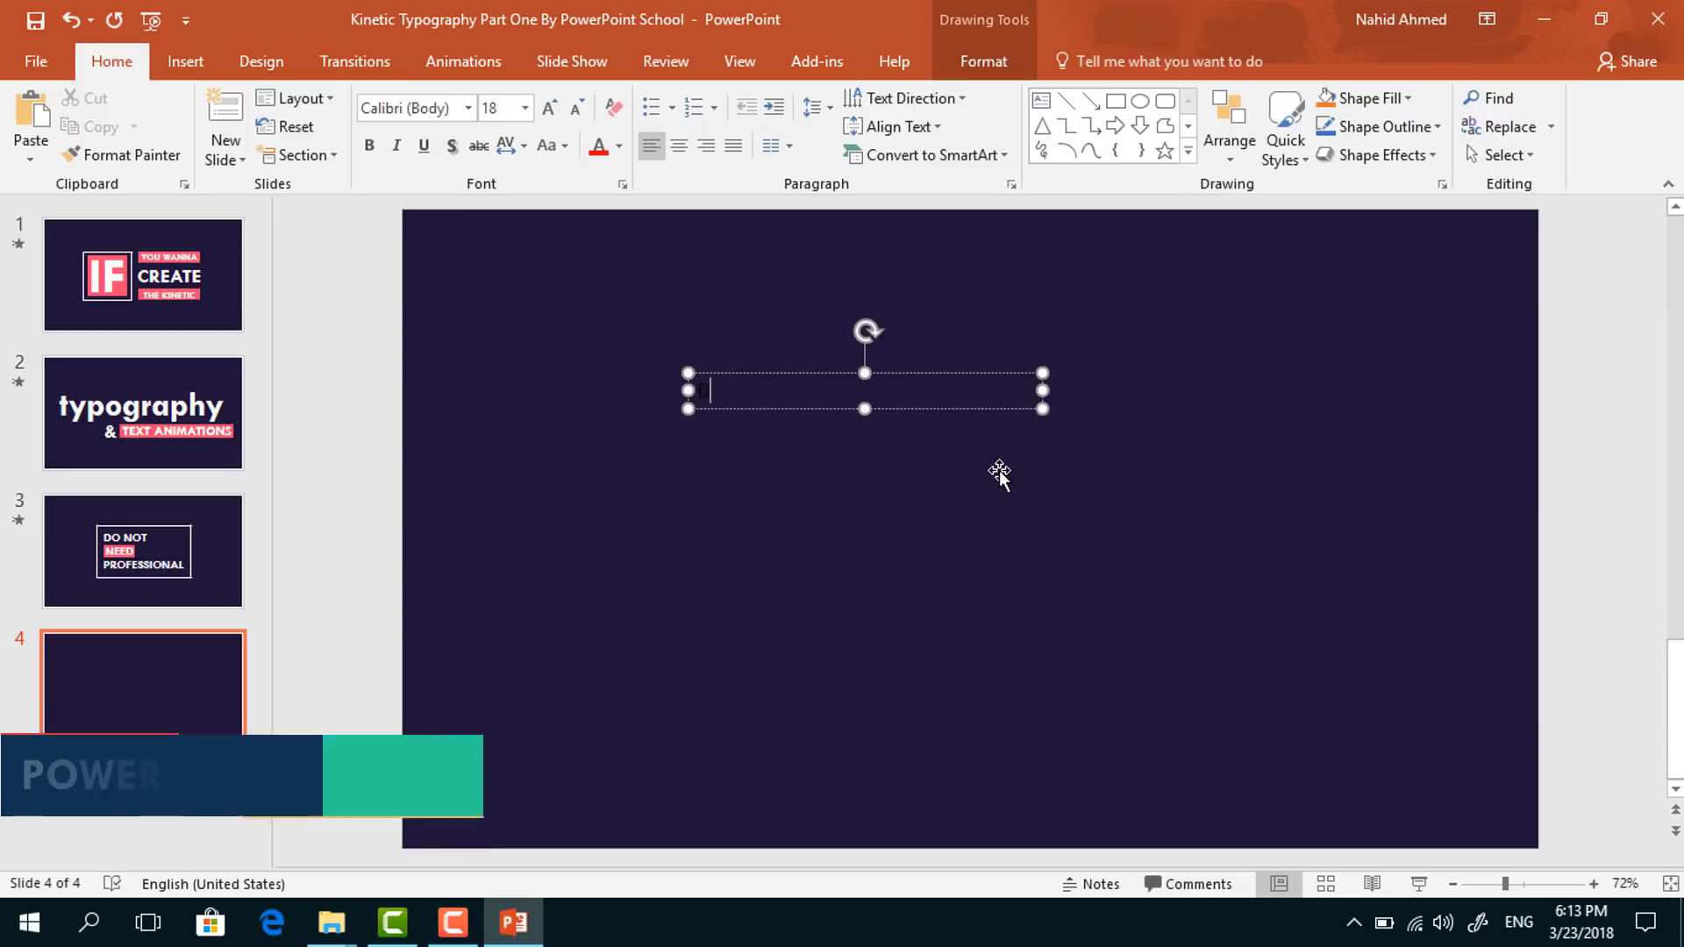
- Format DO NOT as Tw Cen MT, 60 pt, bold, white
{"action": "key", "text": "ctrl+a"}
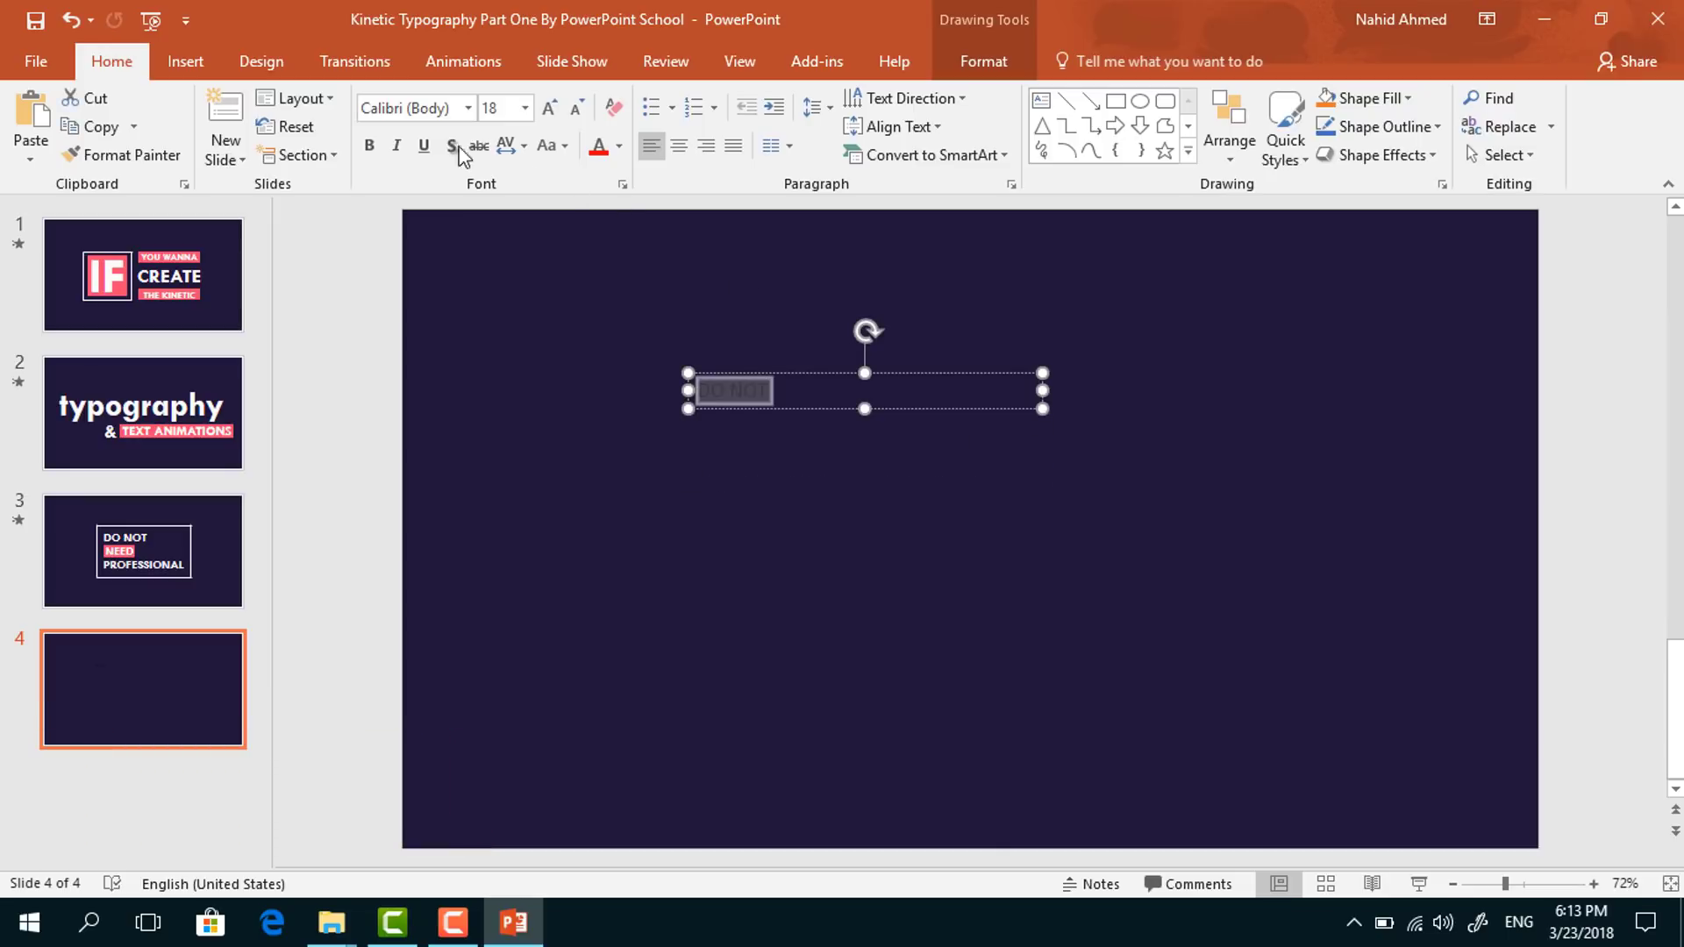
{"action": "left_click", "coordinate": [425, 115]}
{"action": "type", "text": "Tw Cen MT"}
{"action": "key", "text": "Return"}
{"action": "left_click", "coordinate": [493, 115]}
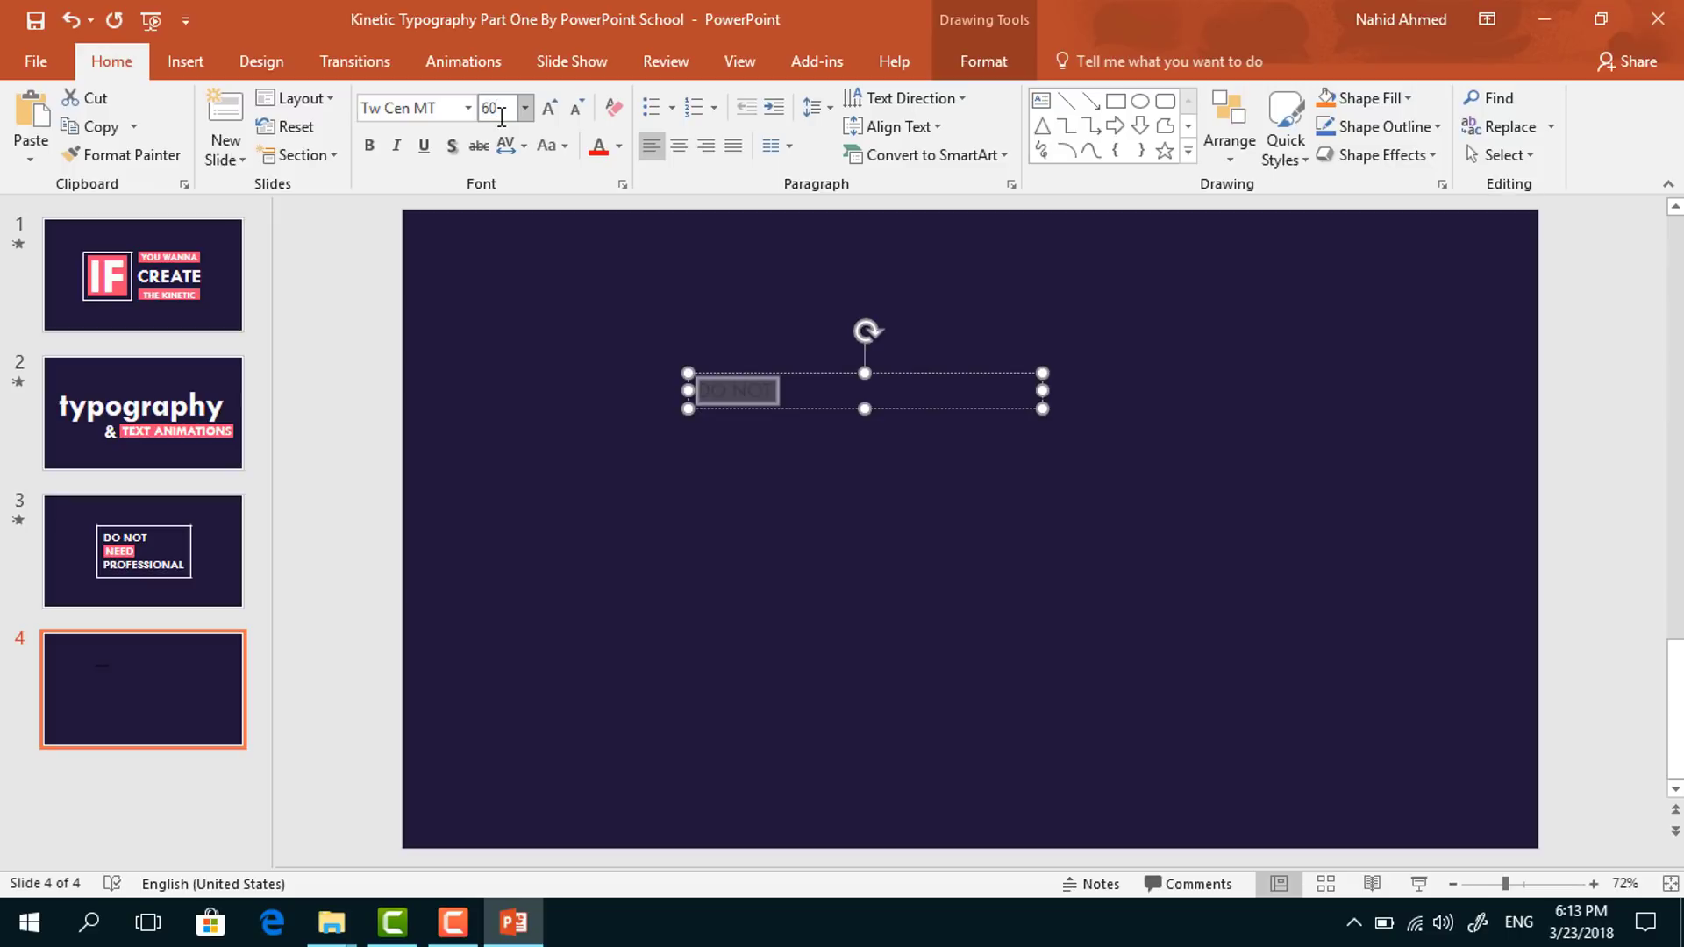
{"action": "type", "text": "60"}
{"action": "key", "text": "Return"}
{"action": "left_click", "coordinate": [369, 144]}
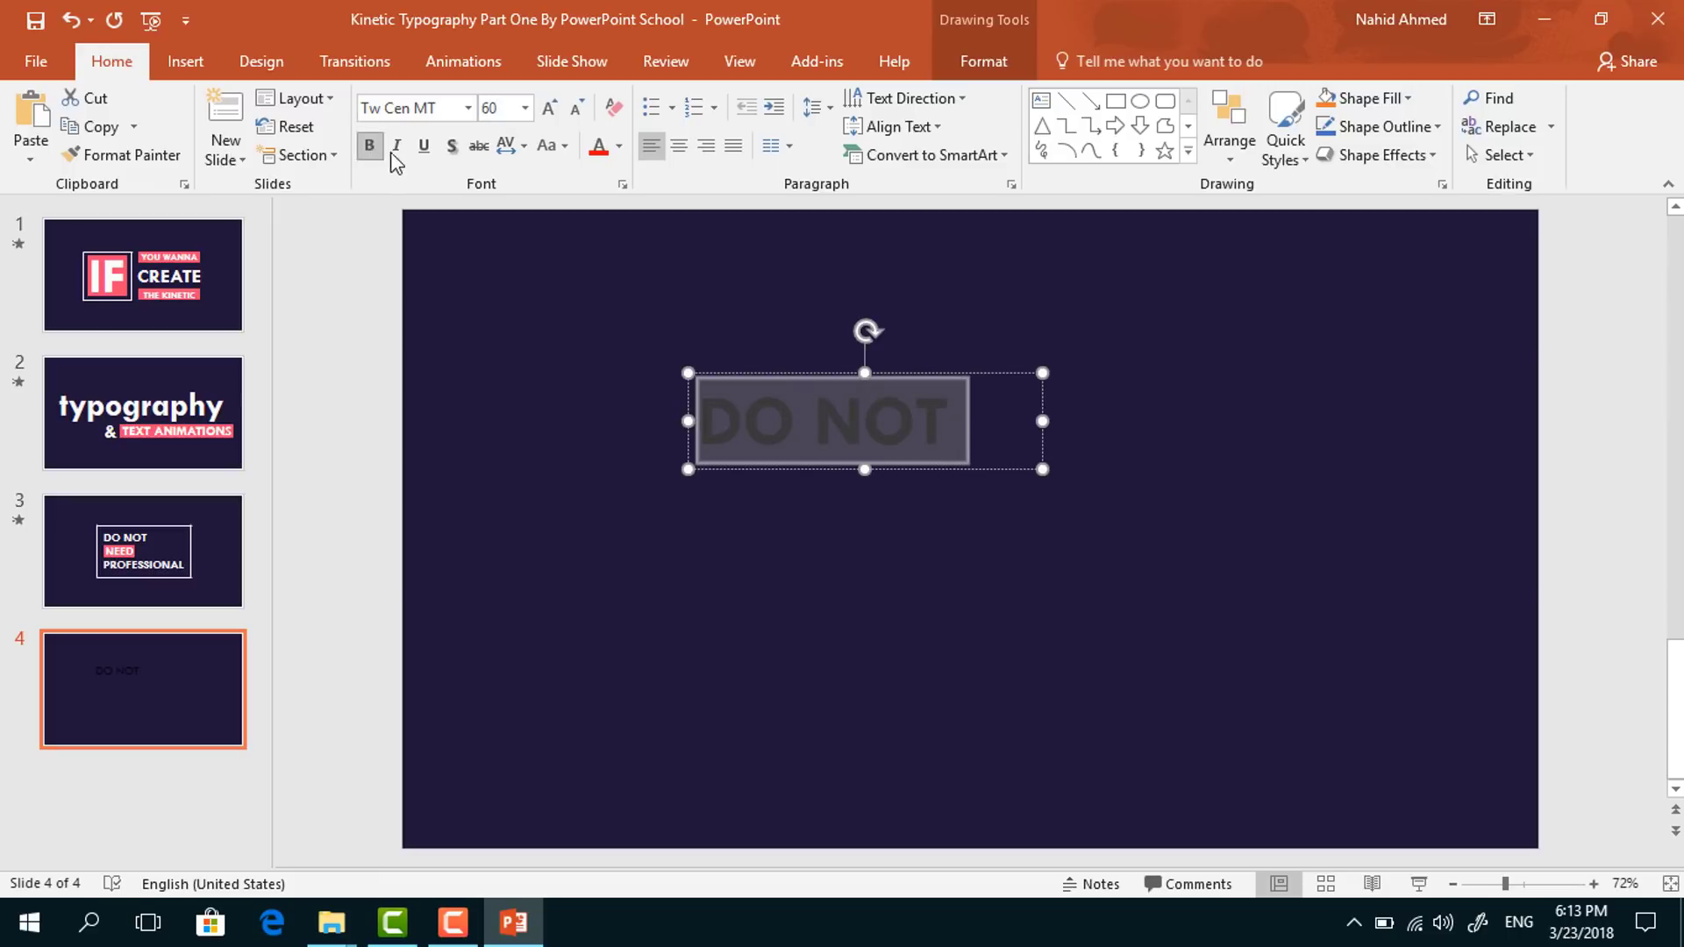
{"action": "left_click", "coordinate": [620, 157]}
{"action": "left_click", "coordinate": [597, 205]}
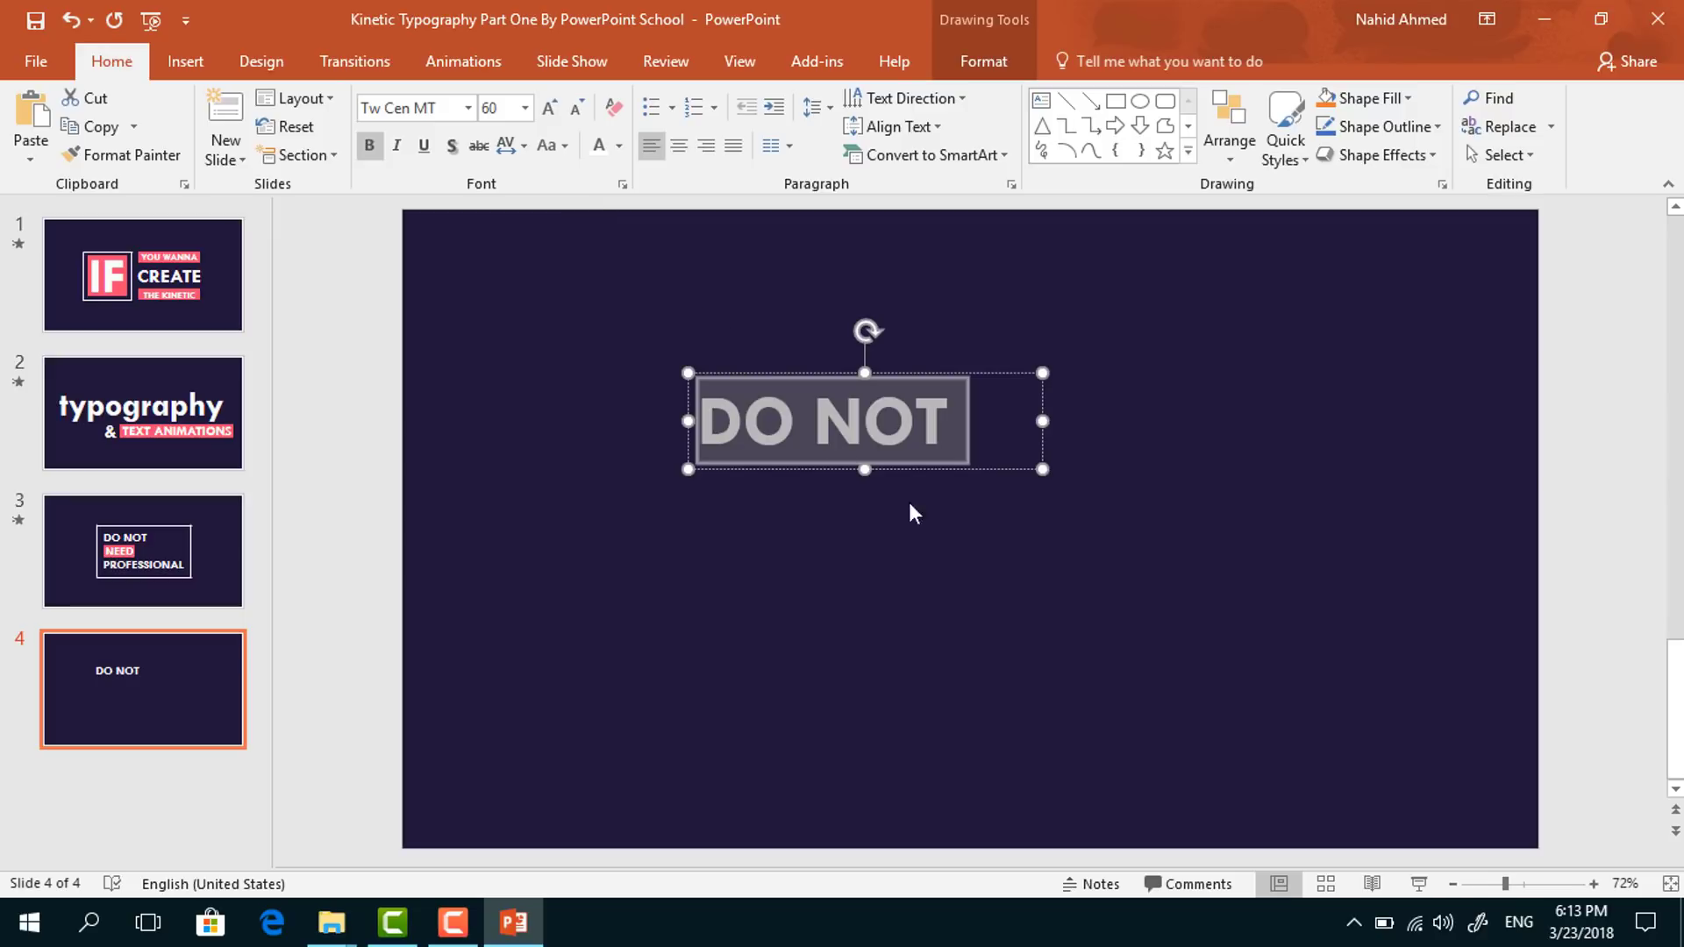
- Duplicate the box below, change its text to NEED, centre it and narrow the box
{"action": "left_click_drag", "start_coordinate": [940, 470], "coordinate": [939, 555]}
{"action": "triple_click", "coordinate": [888, 511]}
{"action": "type", "text": "NEED"}
{"action": "key", "text": "ctrl+a"}
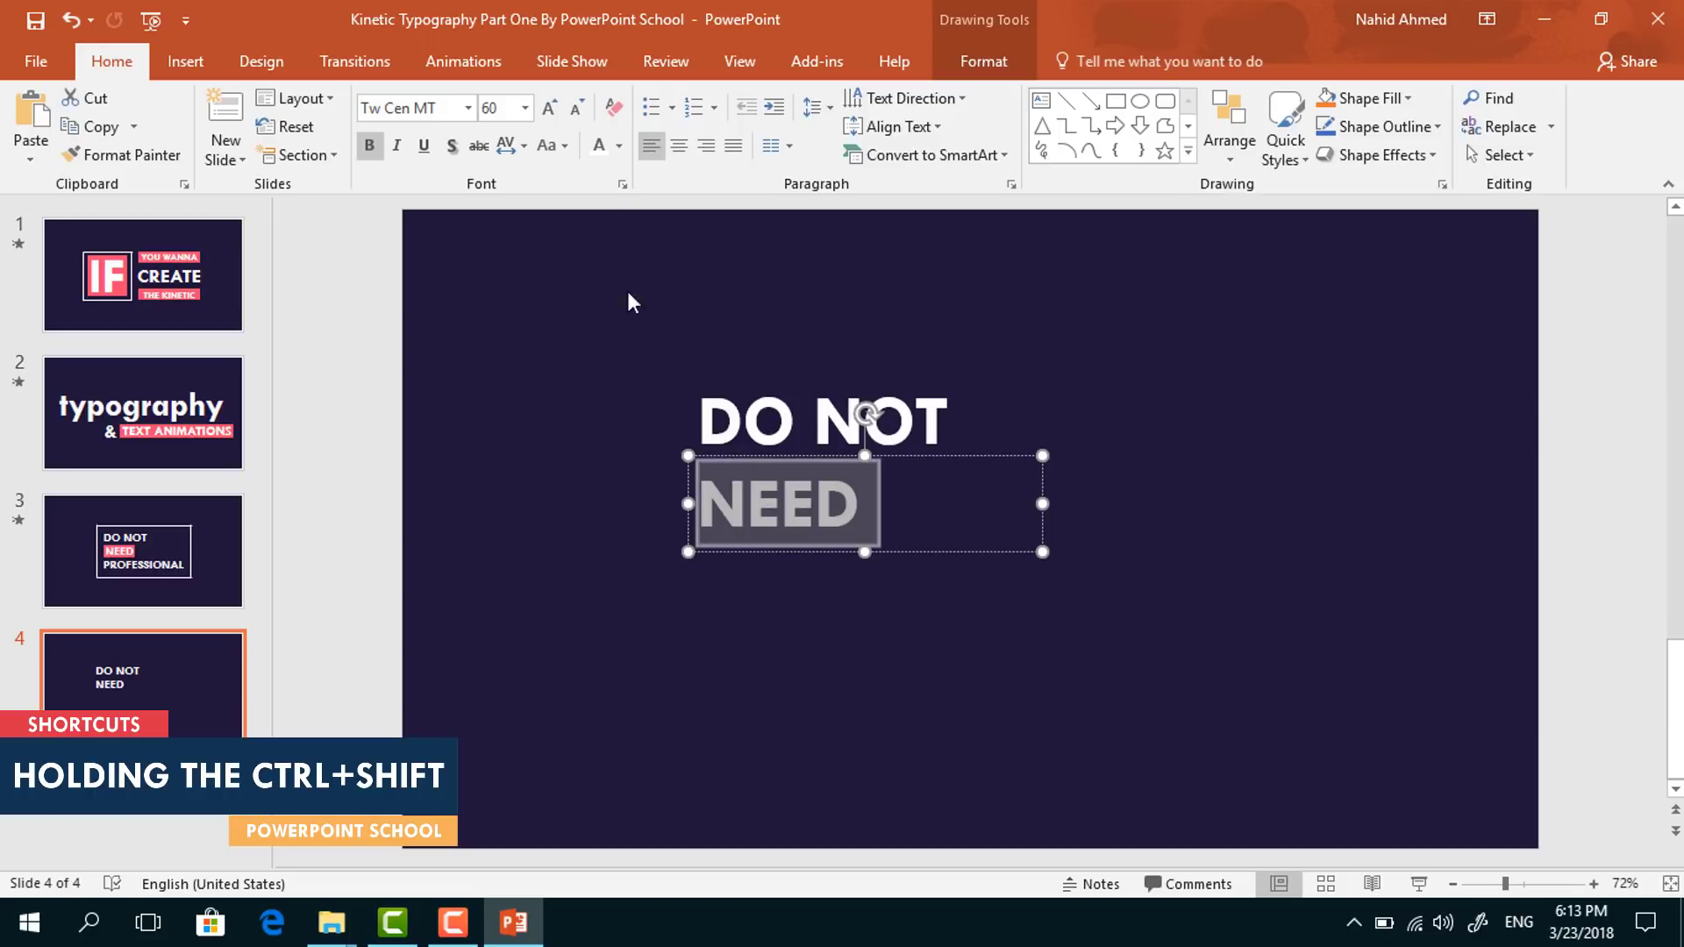
{"action": "left_click", "coordinate": [677, 146]}
{"action": "left_click_drag", "start_coordinate": [1042, 503], "coordinate": [885, 500]}
- Draw a rectangle over NEED with pink fill and no outline
{"action": "left_click", "coordinate": [1077, 230]}
{"action": "left_click", "coordinate": [1113, 104]}
{"action": "left_click_drag", "start_coordinate": [714, 485], "coordinate": [875, 542]}
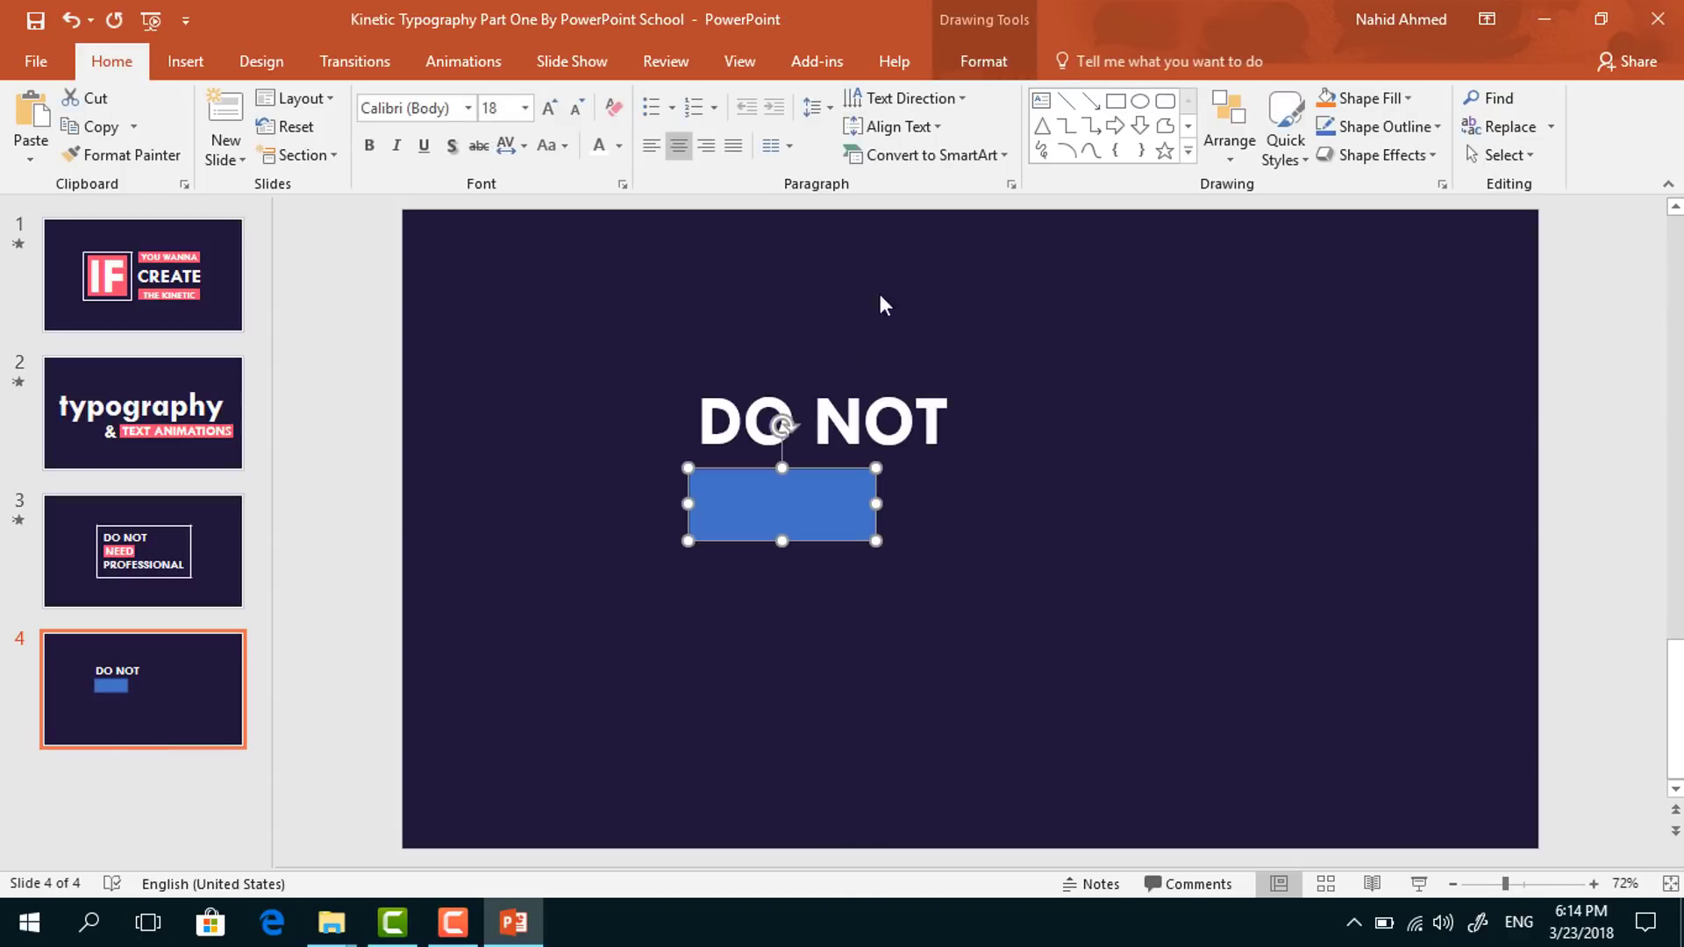
{"action": "left_click", "coordinate": [1006, 64]}
{"action": "left_click", "coordinate": [622, 101]}
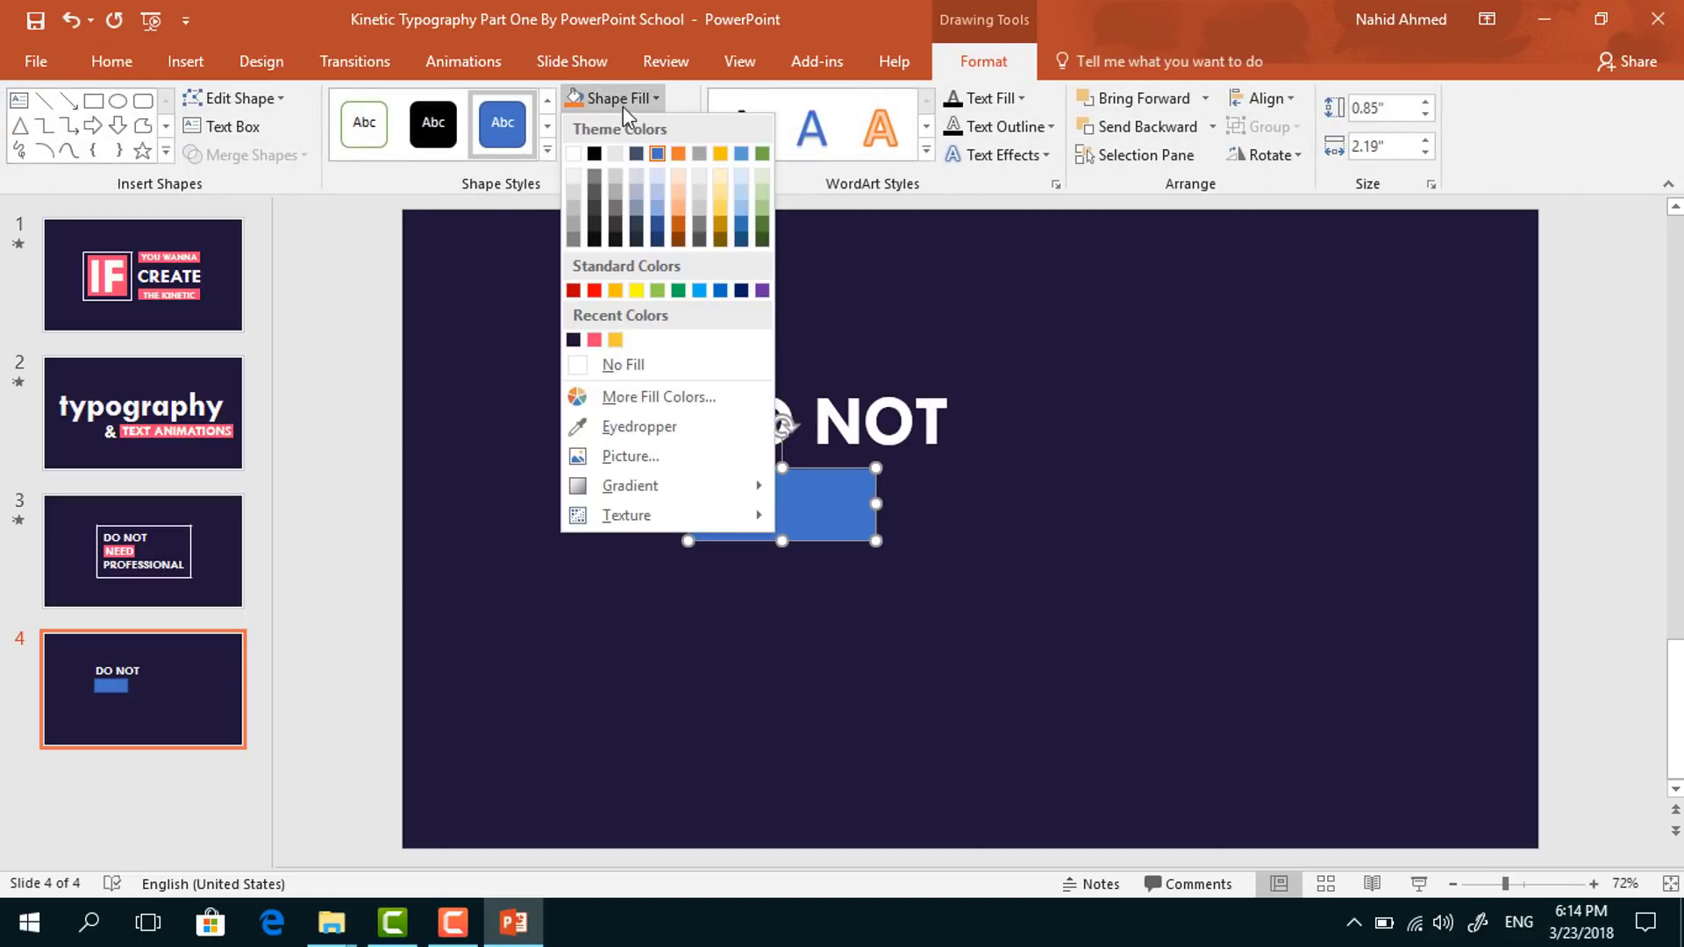
{"action": "left_click", "coordinate": [595, 339]}
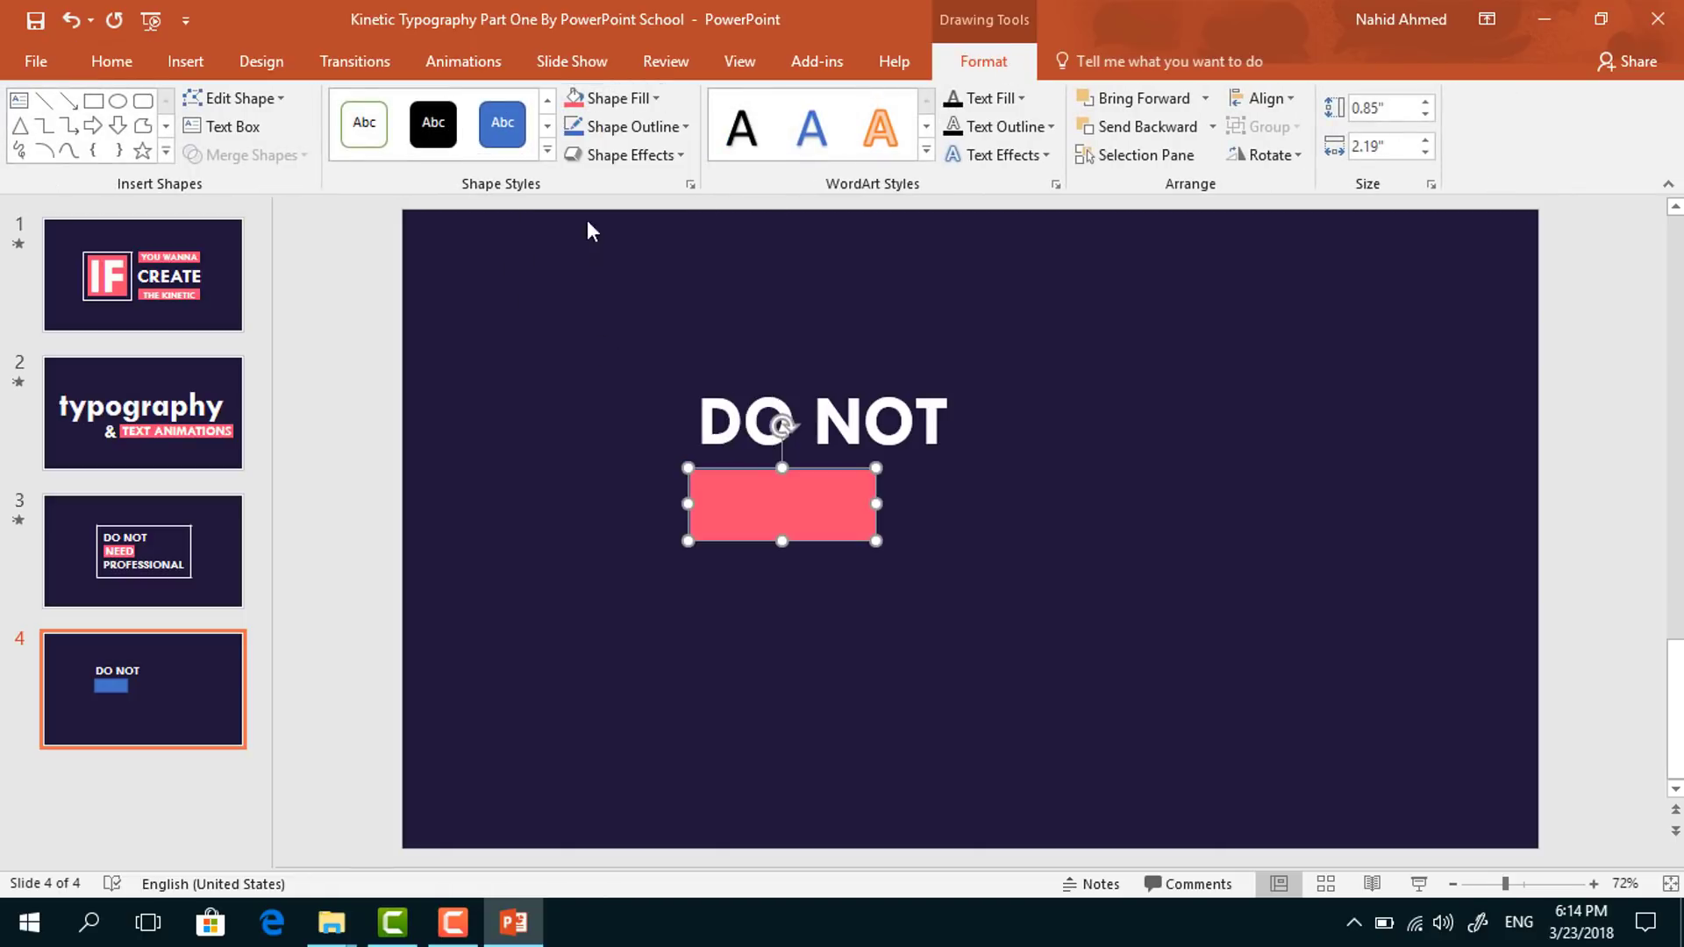
{"action": "left_click", "coordinate": [618, 128]}
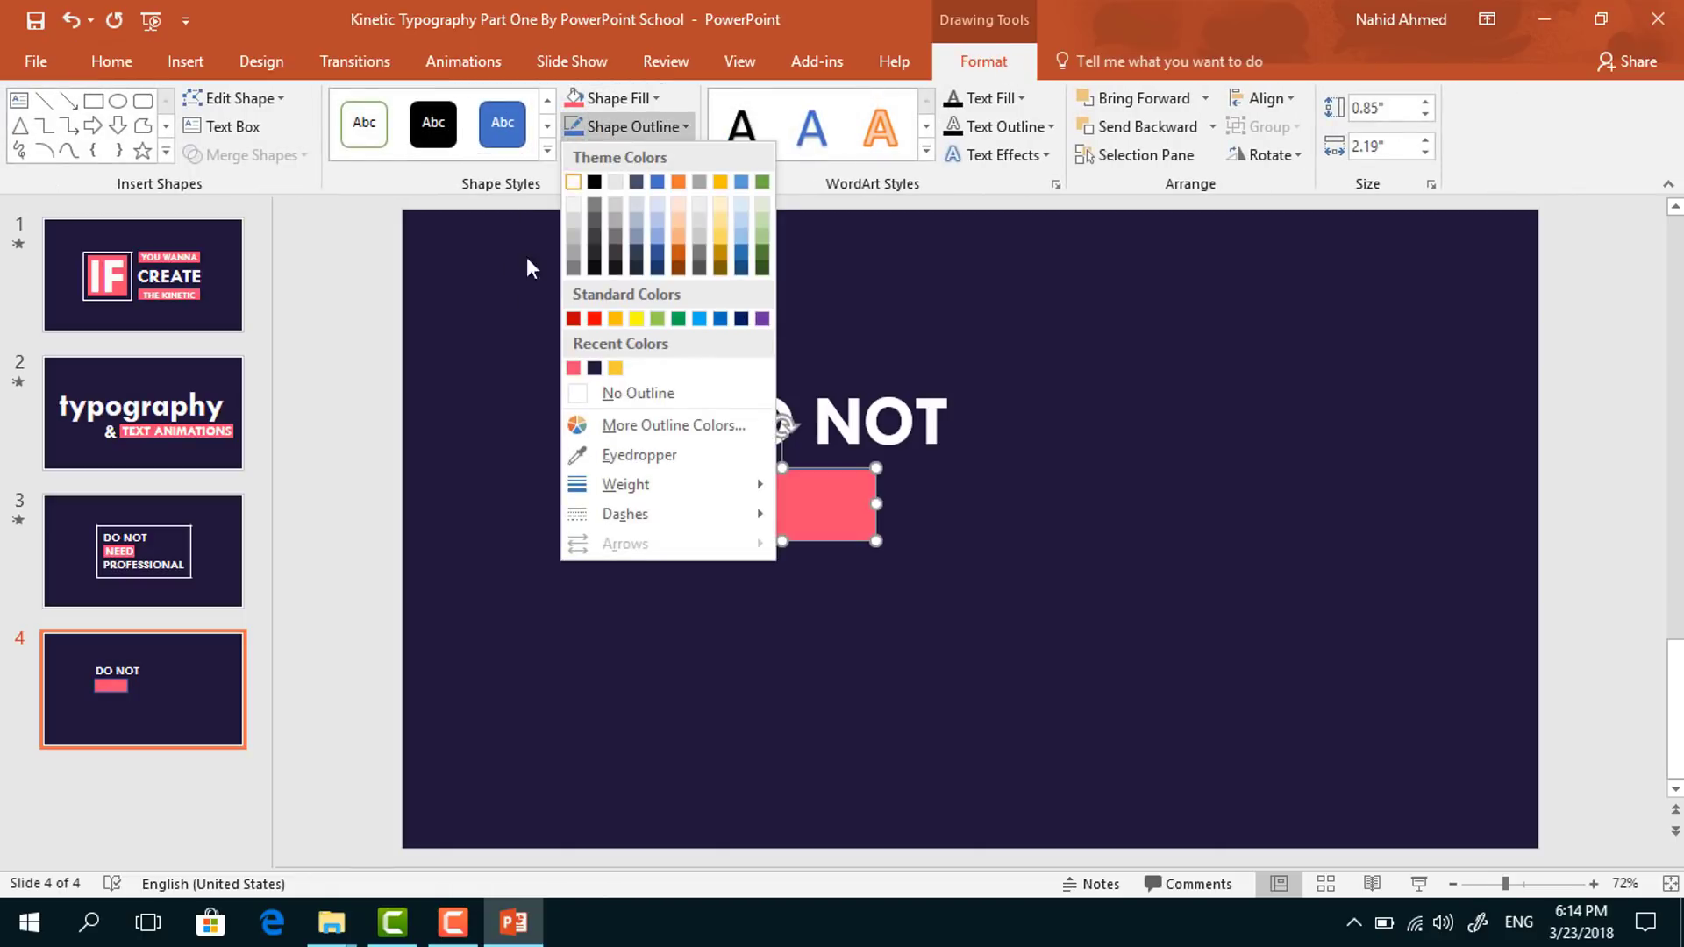
{"action": "left_click", "coordinate": [585, 395]}
- Type NEED inside the pink rectangle and move it into place
{"action": "right_click", "coordinate": [743, 523]}
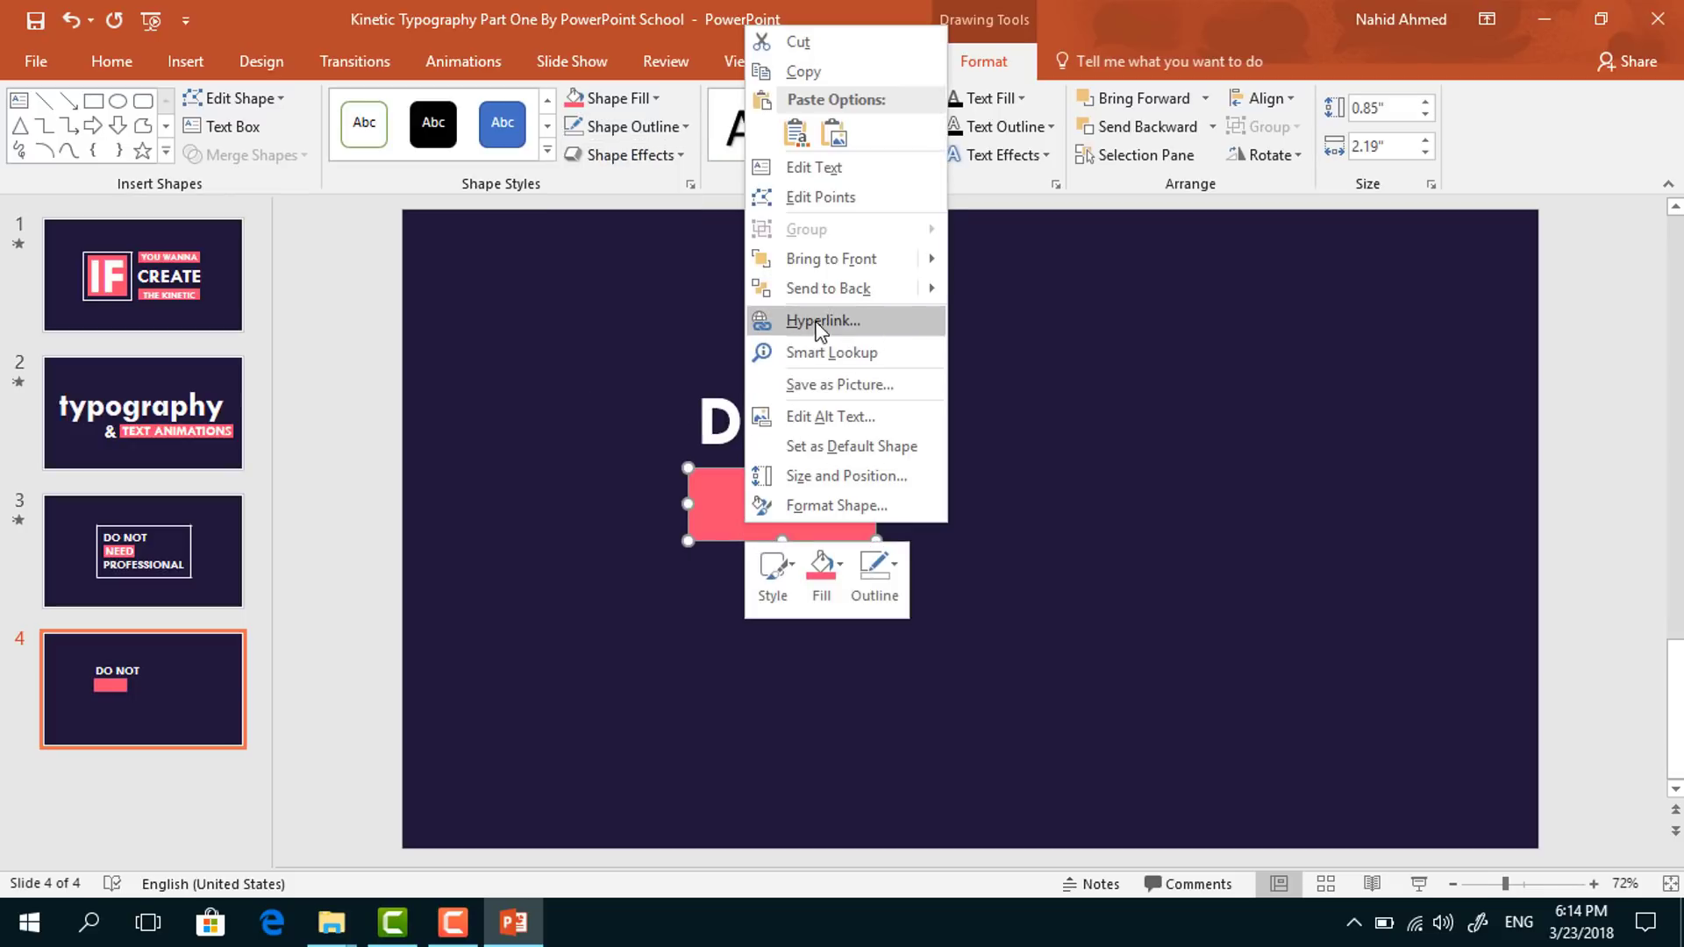
{"action": "left_click", "coordinate": [818, 288]}
{"action": "type", "text": "NEED"}
{"action": "left_click_drag", "start_coordinate": [875, 514], "coordinate": [878, 518]}
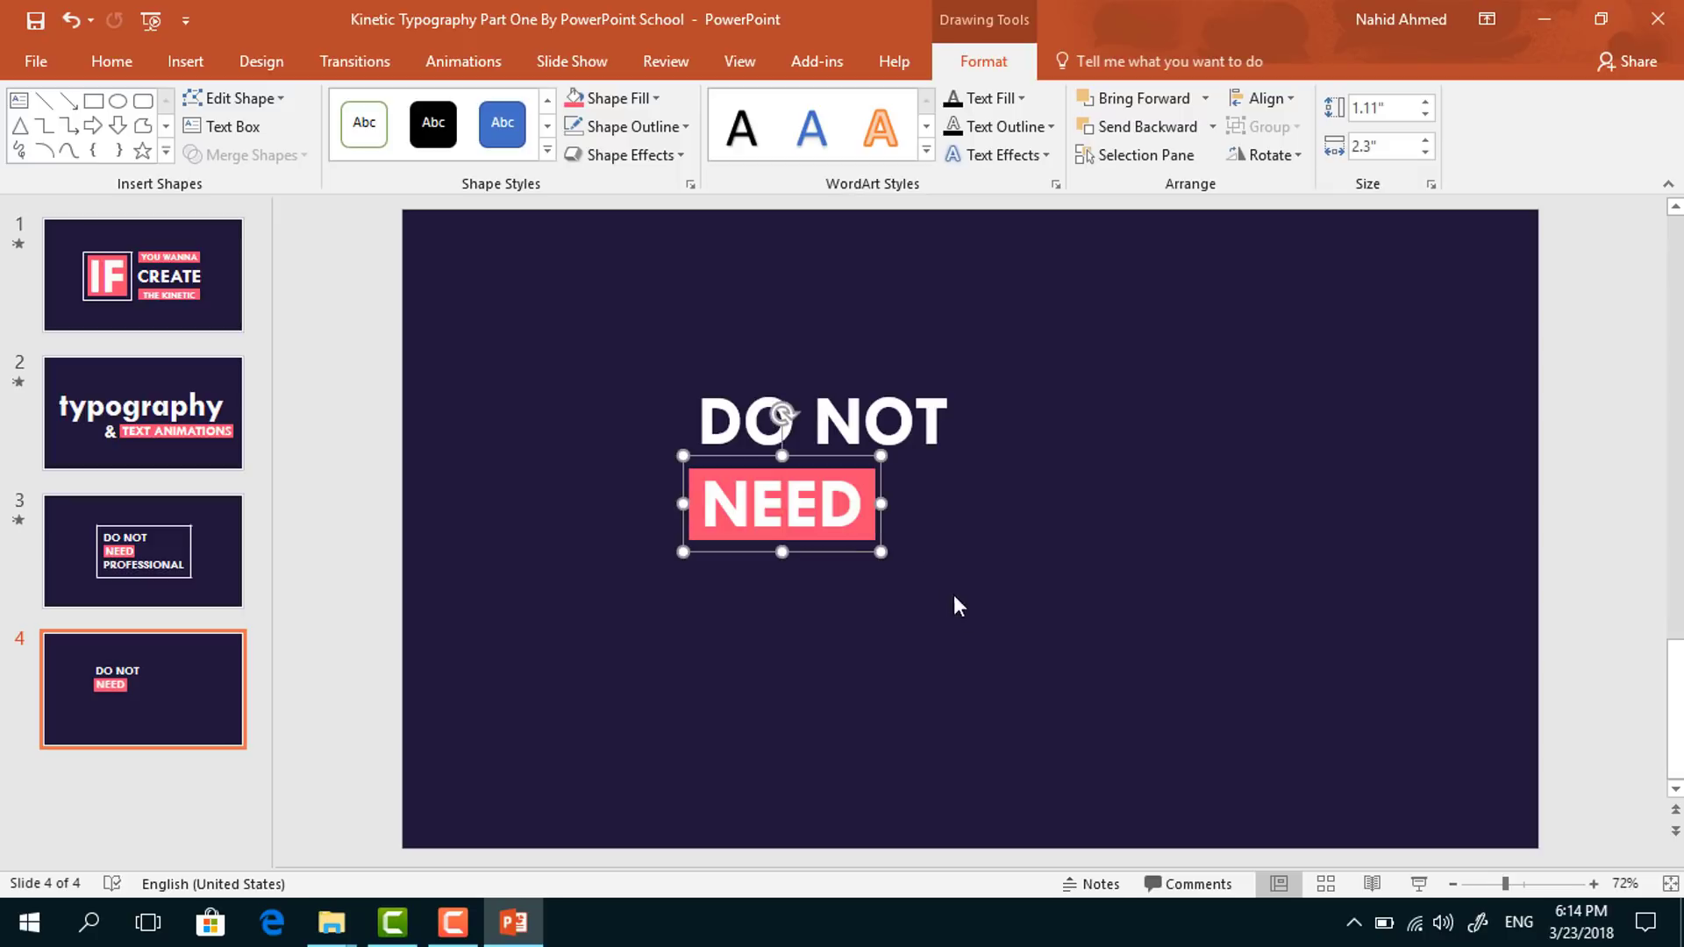
{"action": "left_click", "coordinate": [973, 619]}
- Nudge NEED slightly down-right and duplicate the DO NOT box below it
{"action": "left_click_drag", "start_coordinate": [973, 619], "coordinate": [661, 444]}
{"action": "left_click_drag", "start_coordinate": [873, 526], "coordinate": [886, 530]}
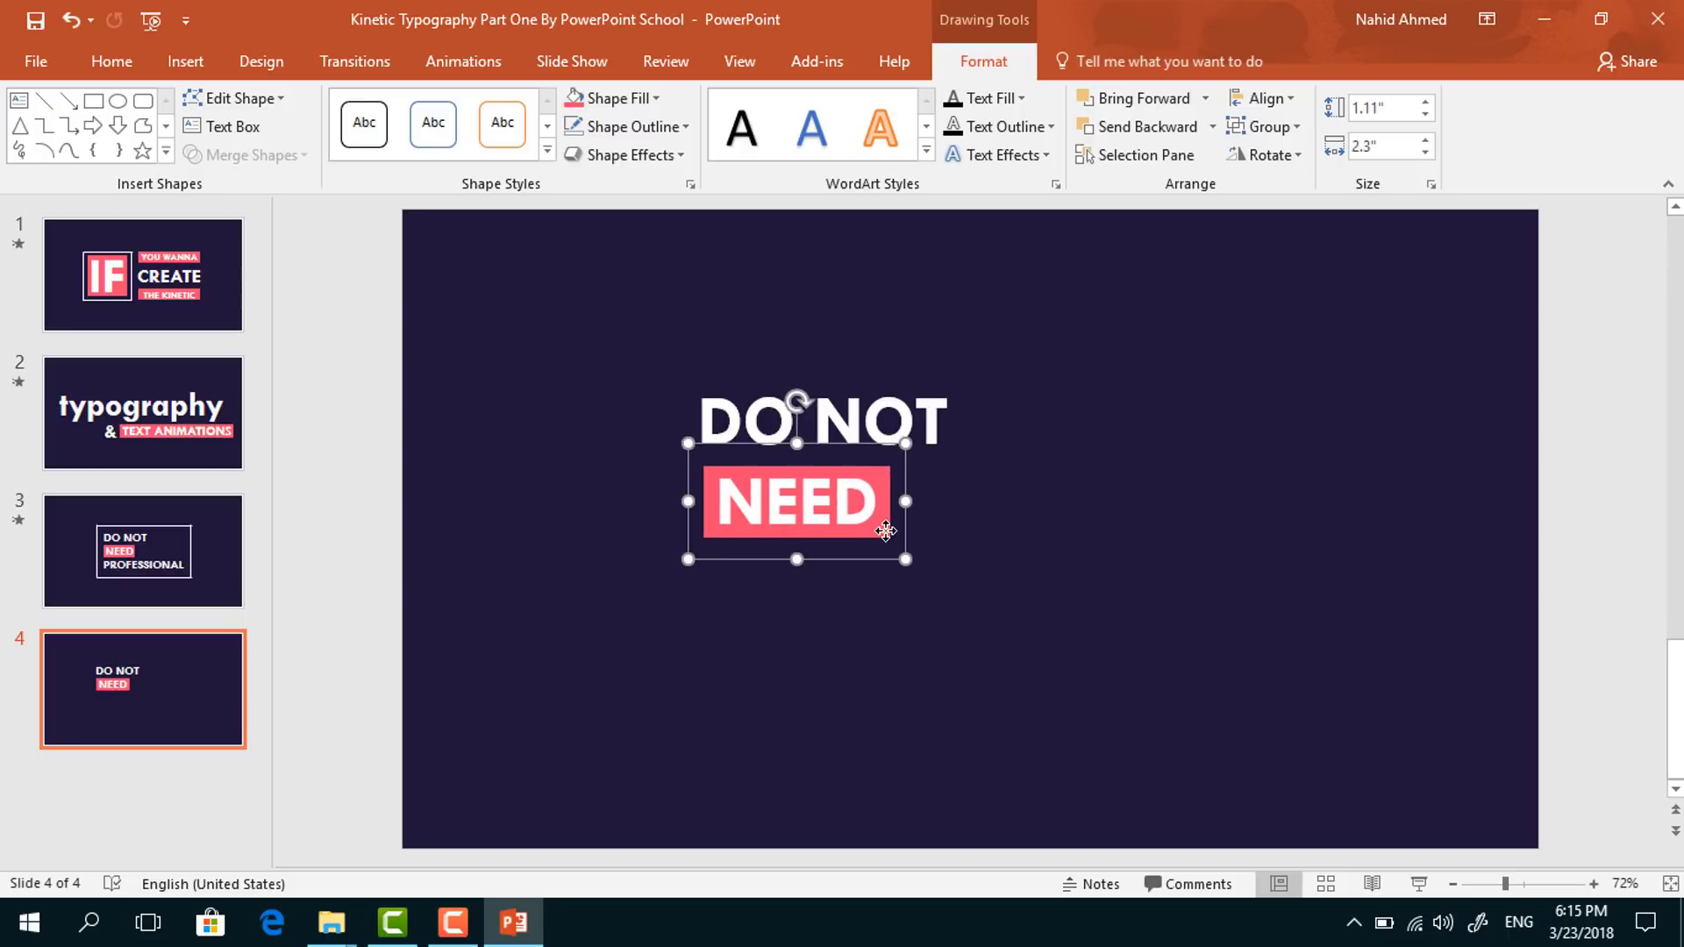
{"action": "left_click", "coordinate": [975, 454]}
{"action": "left_click_drag", "start_coordinate": [970, 465], "coordinate": [970, 625]}
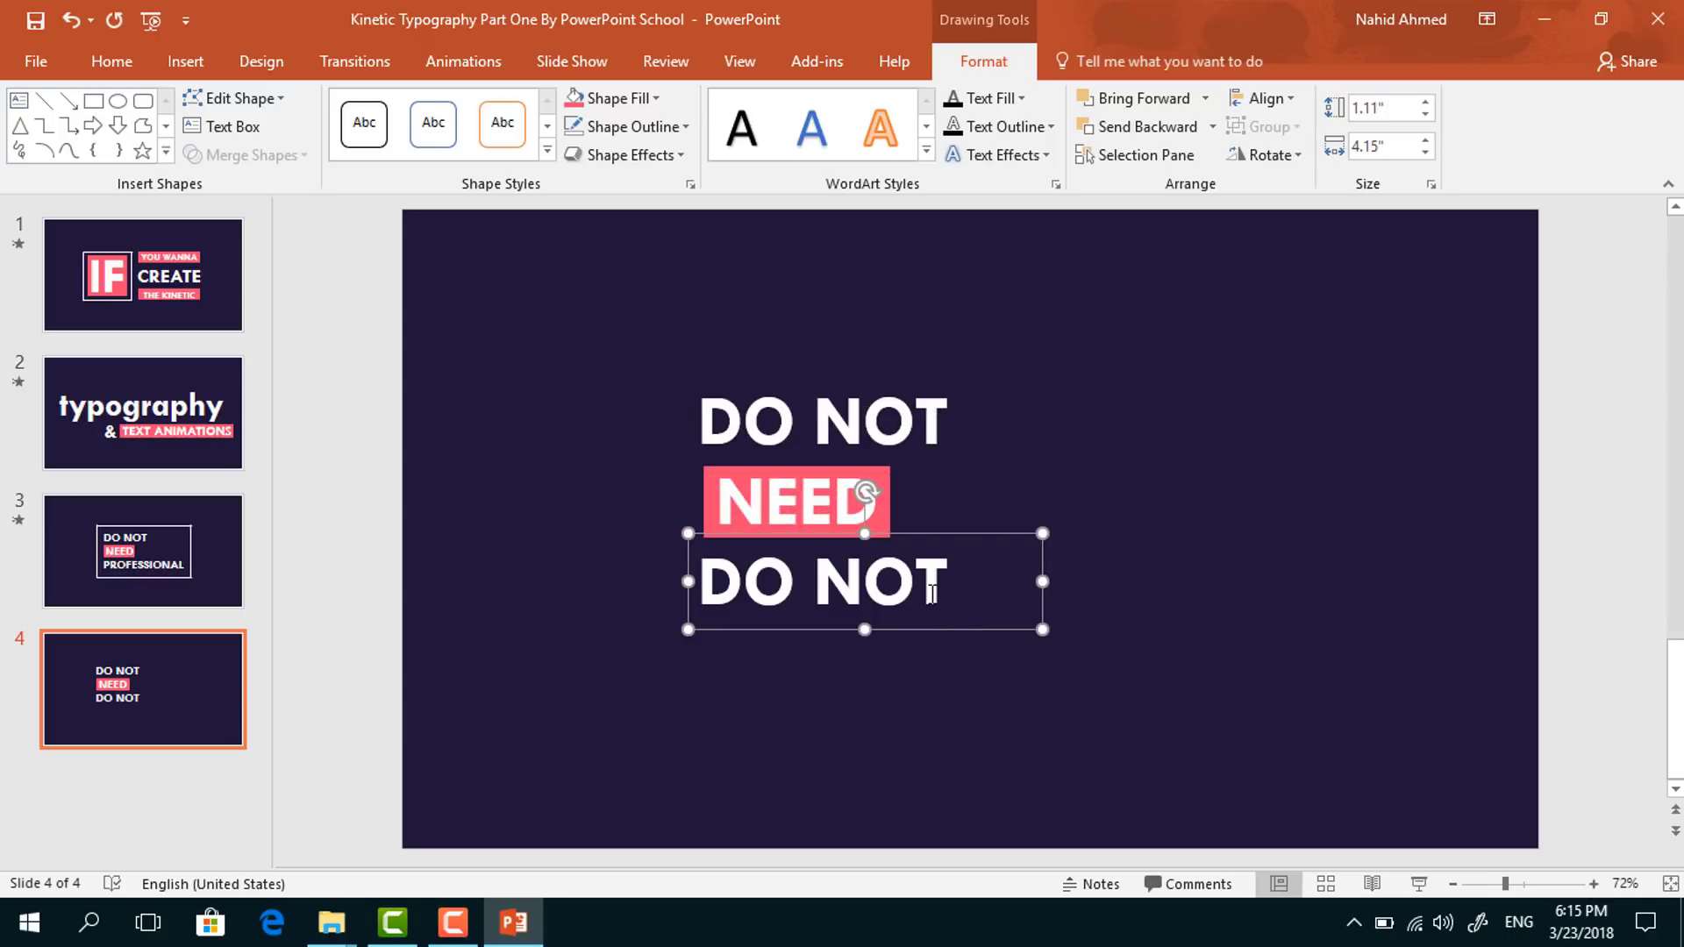
- Change the copy's text to PROFESSIONAL and widen the box to one line
{"action": "triple_click", "coordinate": [932, 594]}
{"action": "type", "text": "PROFESSIONAL"}
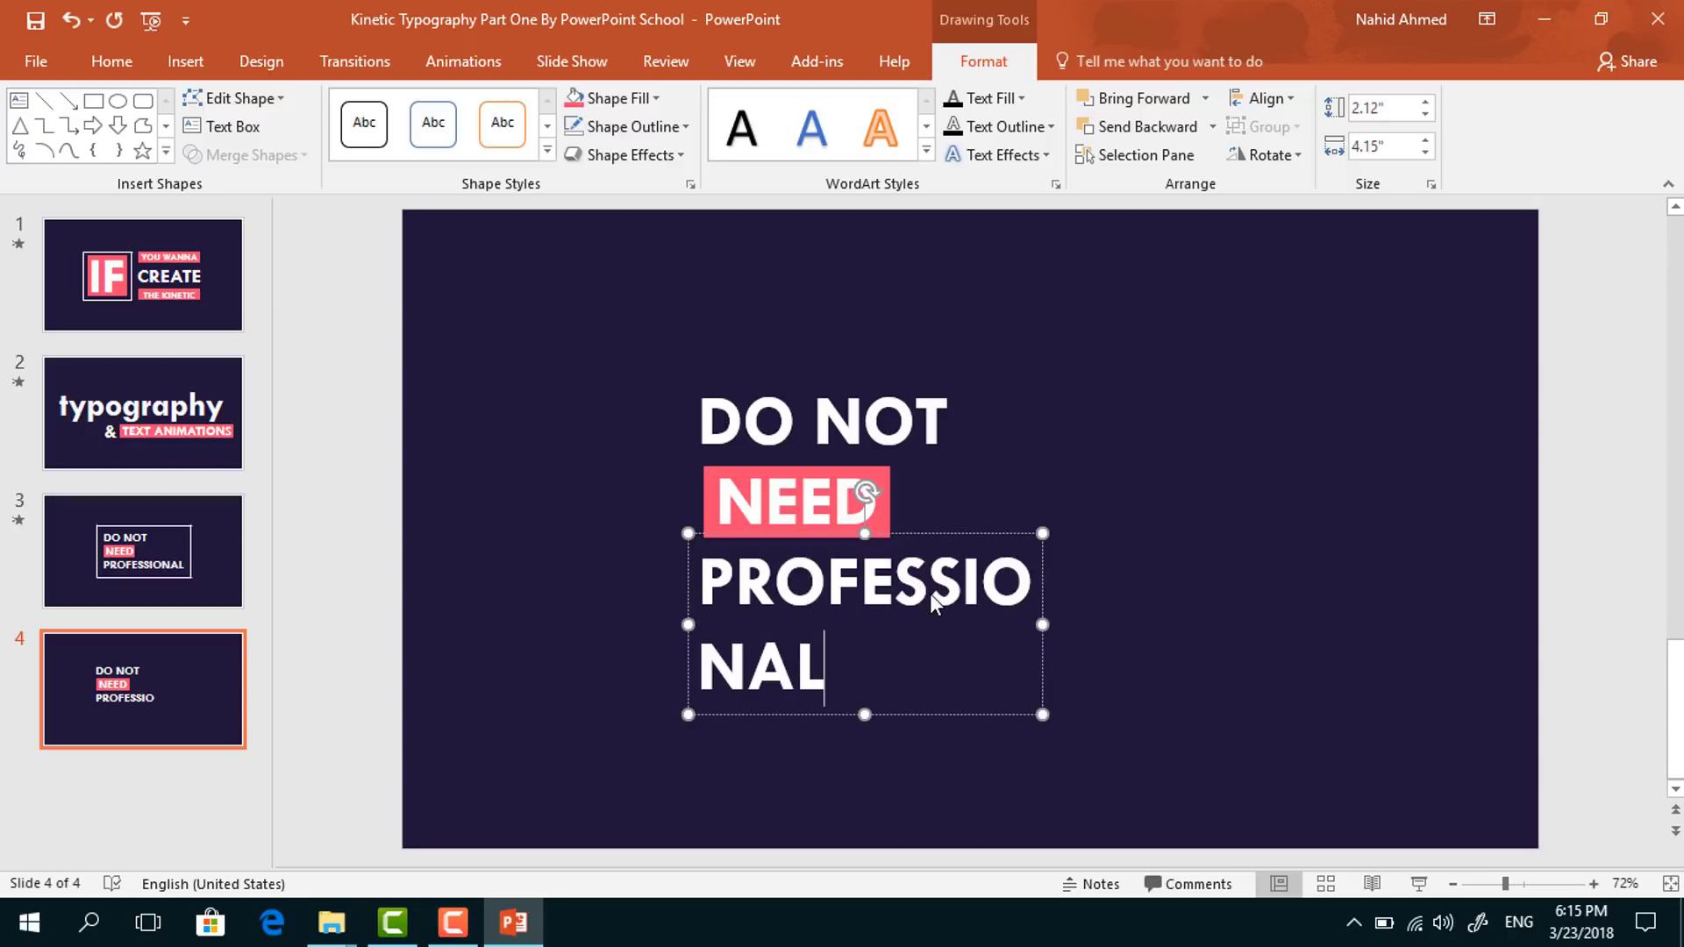
{"action": "left_click_drag", "start_coordinate": [1042, 624], "coordinate": [1134, 639]}
{"action": "left_click", "coordinate": [1119, 665]}
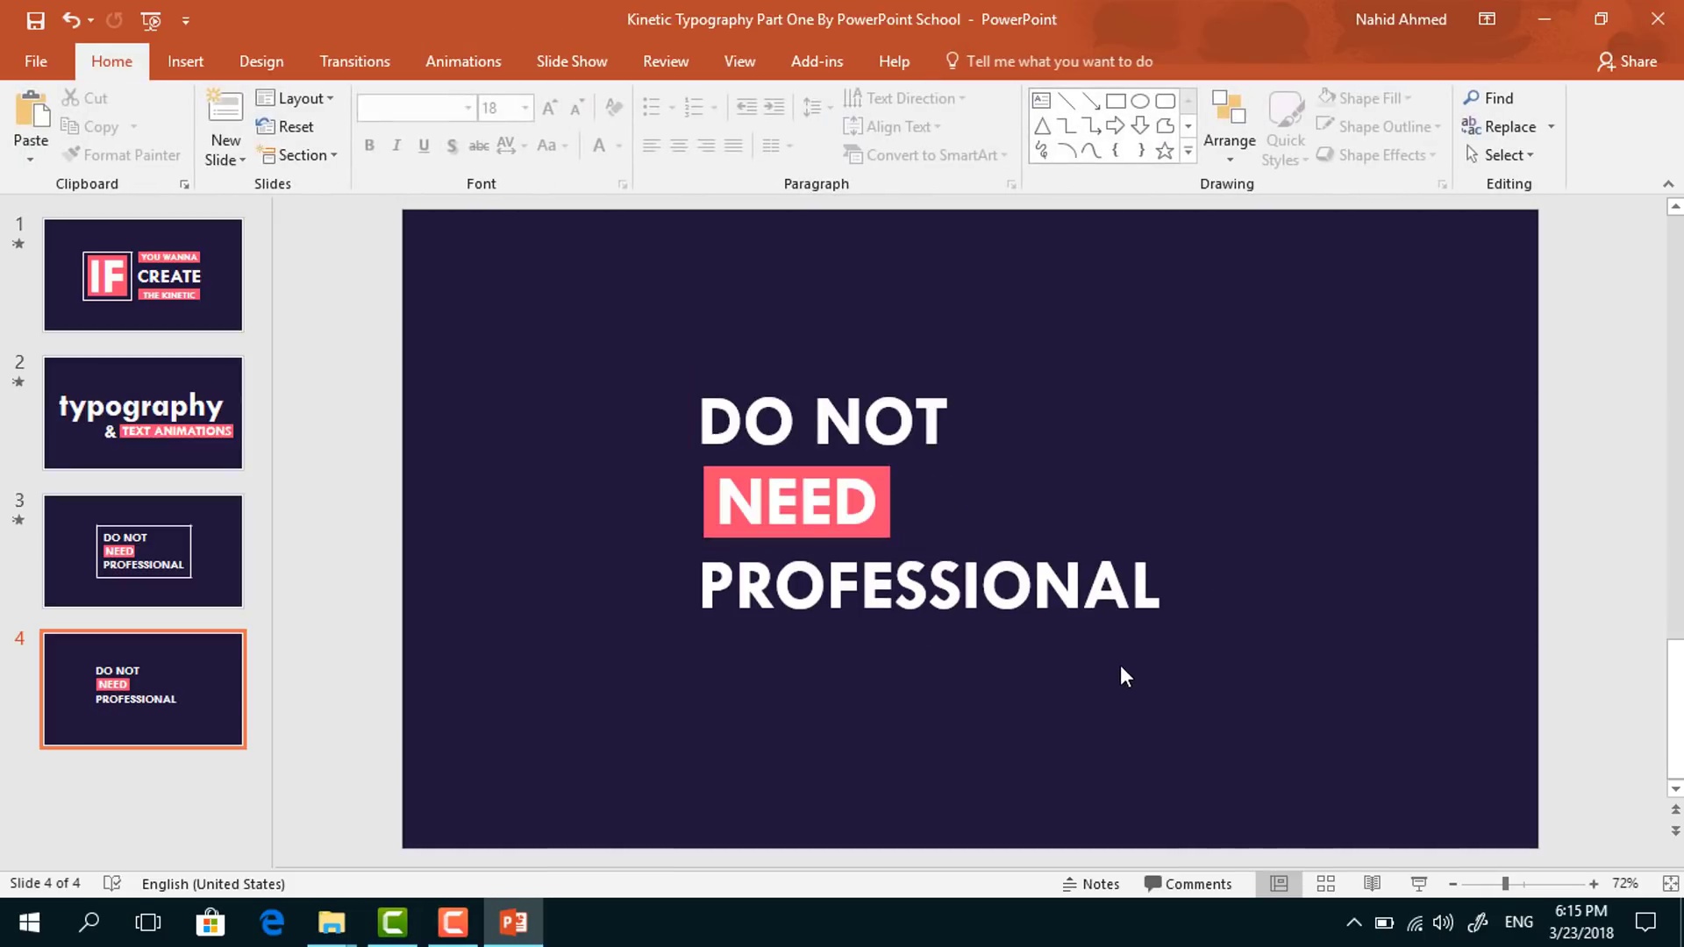
{"action": "left_click", "coordinate": [1066, 100]}
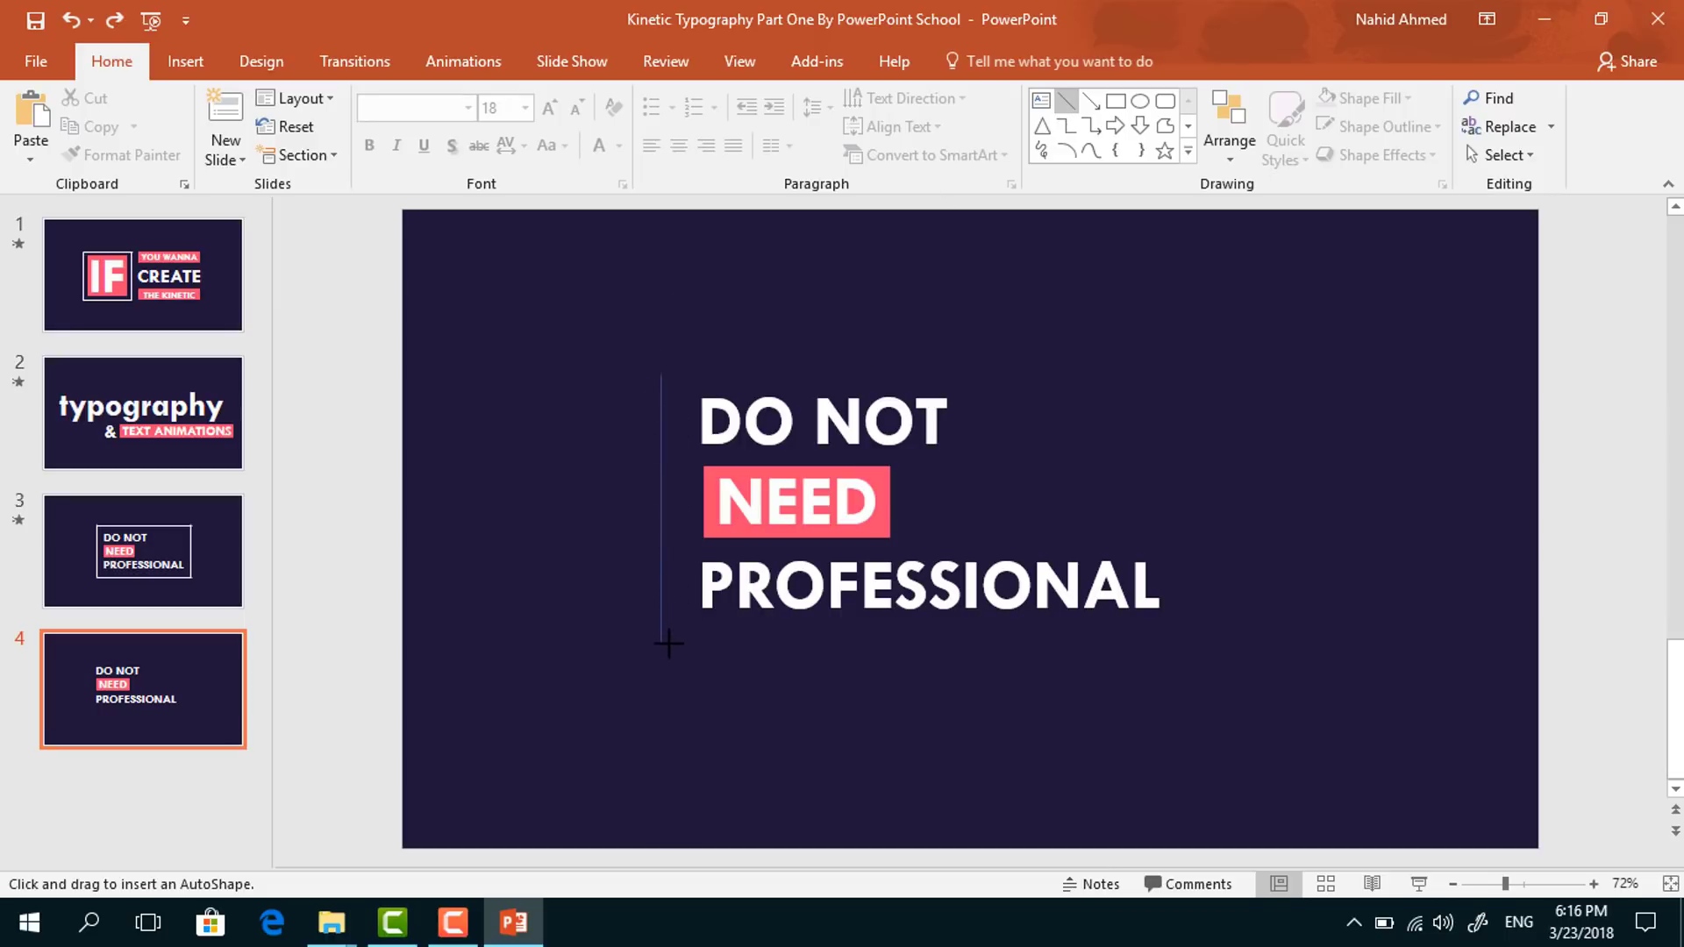
- Draw a vertical line left of the text, coloured white with 6.5 pt width
{"action": "left_click_drag", "start_coordinate": [669, 643], "coordinate": [668, 644]}
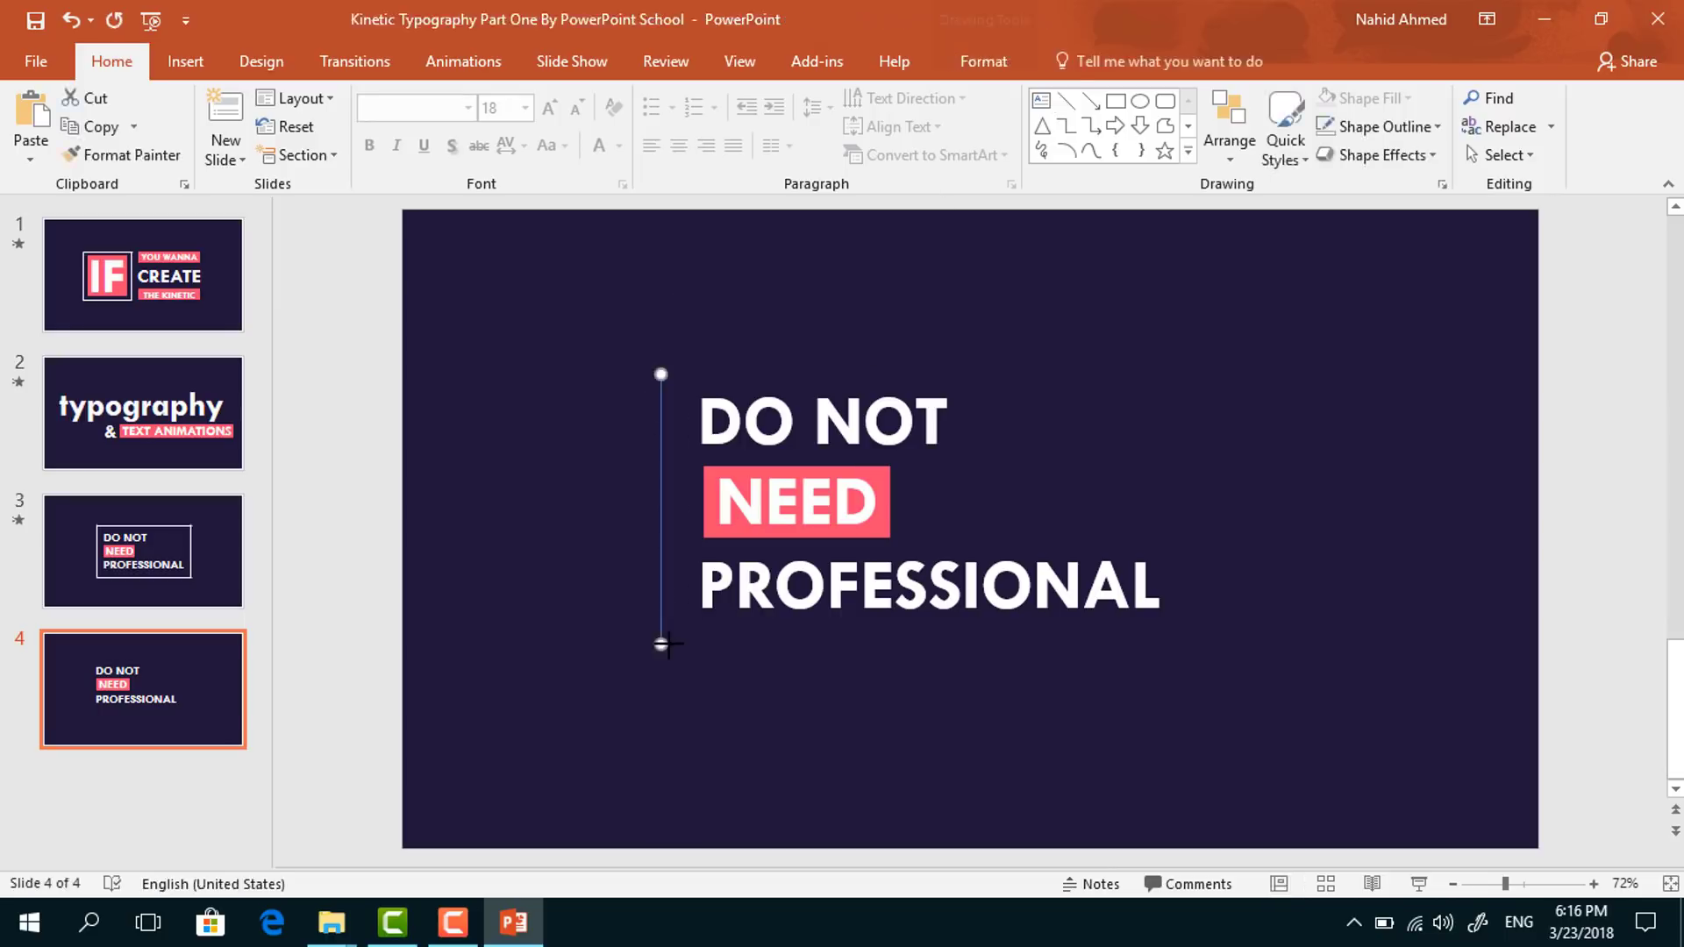
{"action": "left_click", "coordinate": [998, 60]}
{"action": "left_click", "coordinate": [662, 129]}
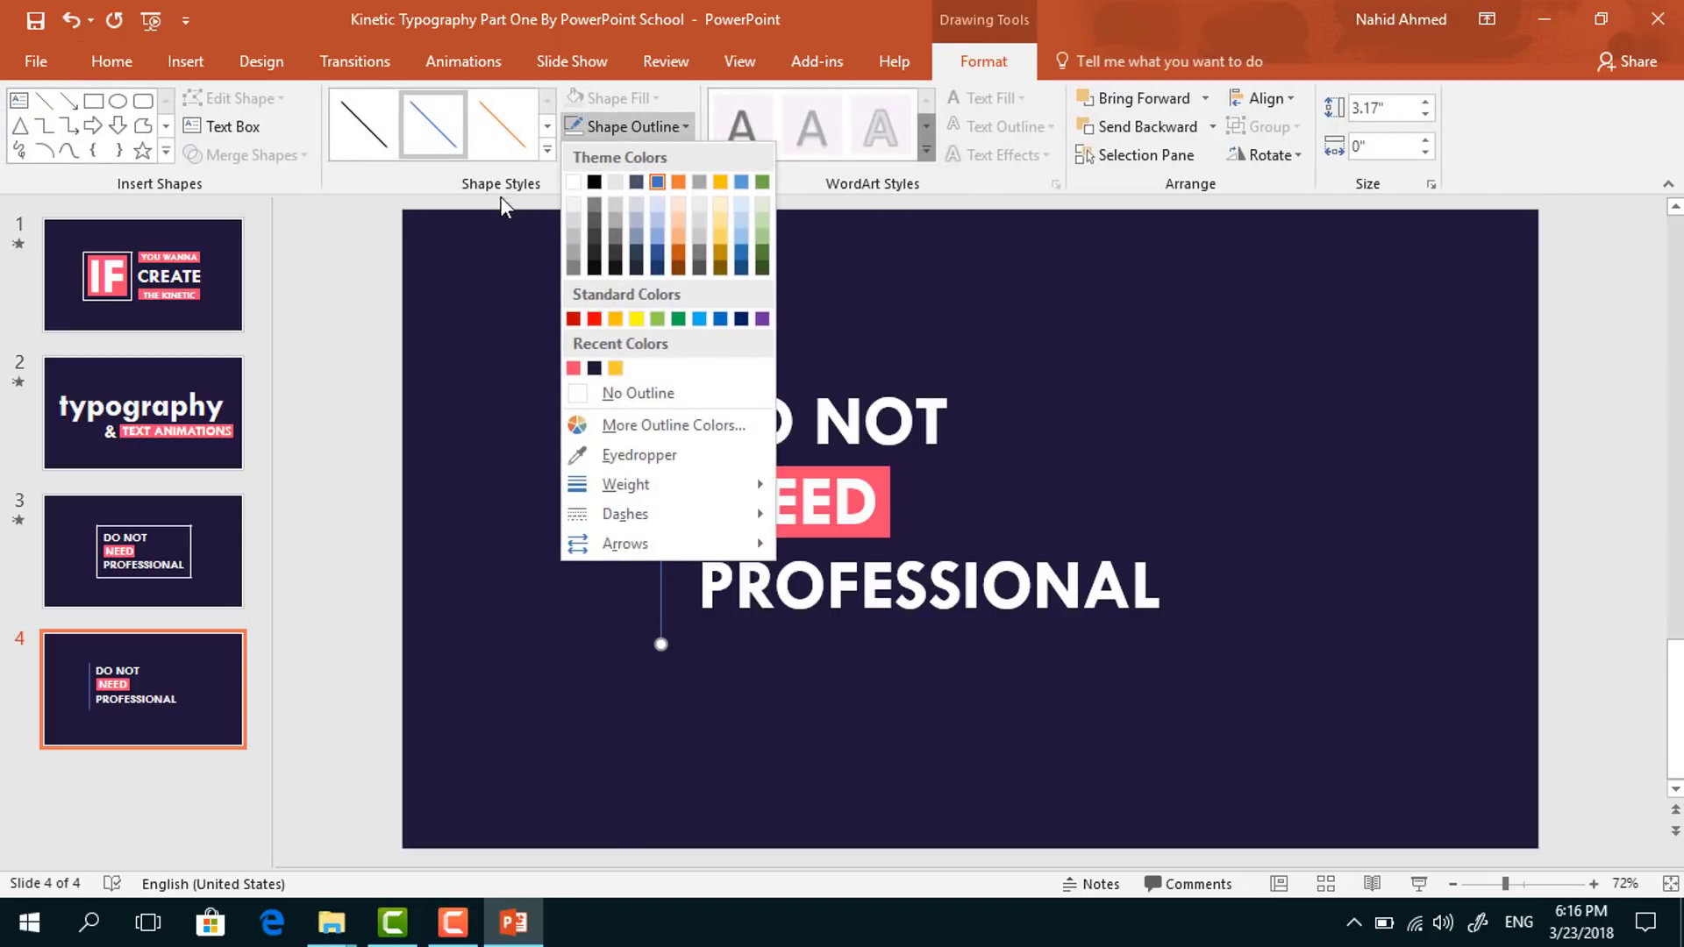
{"action": "left_click", "coordinate": [572, 183]}
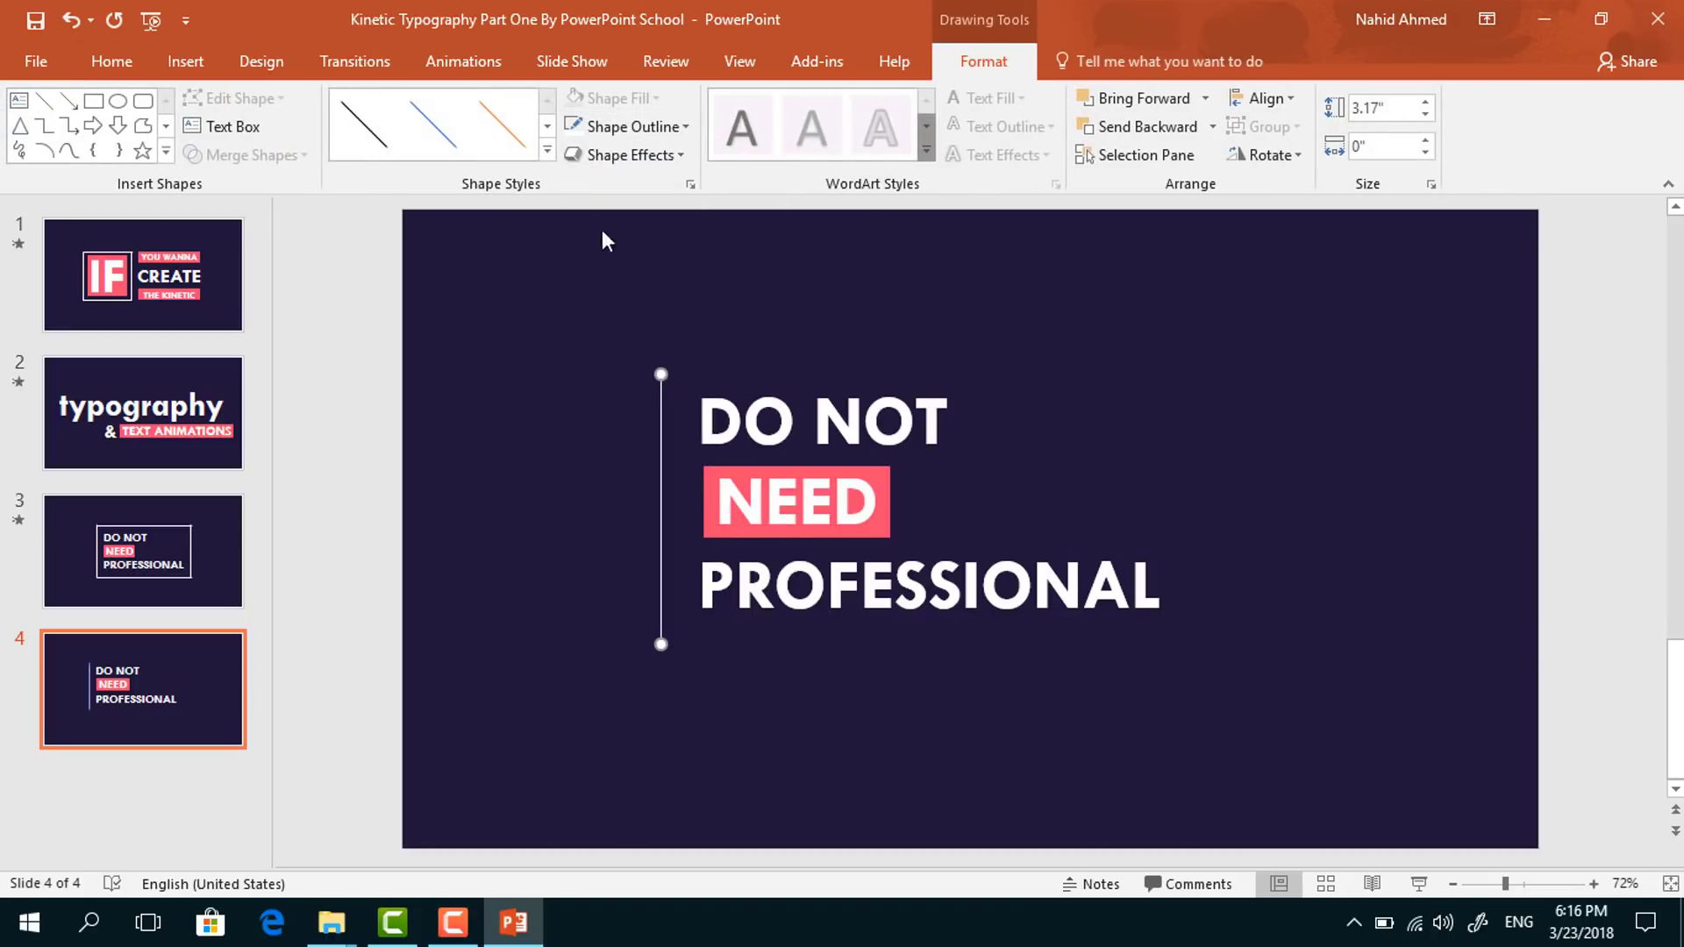
{"action": "left_click", "coordinate": [690, 184]}
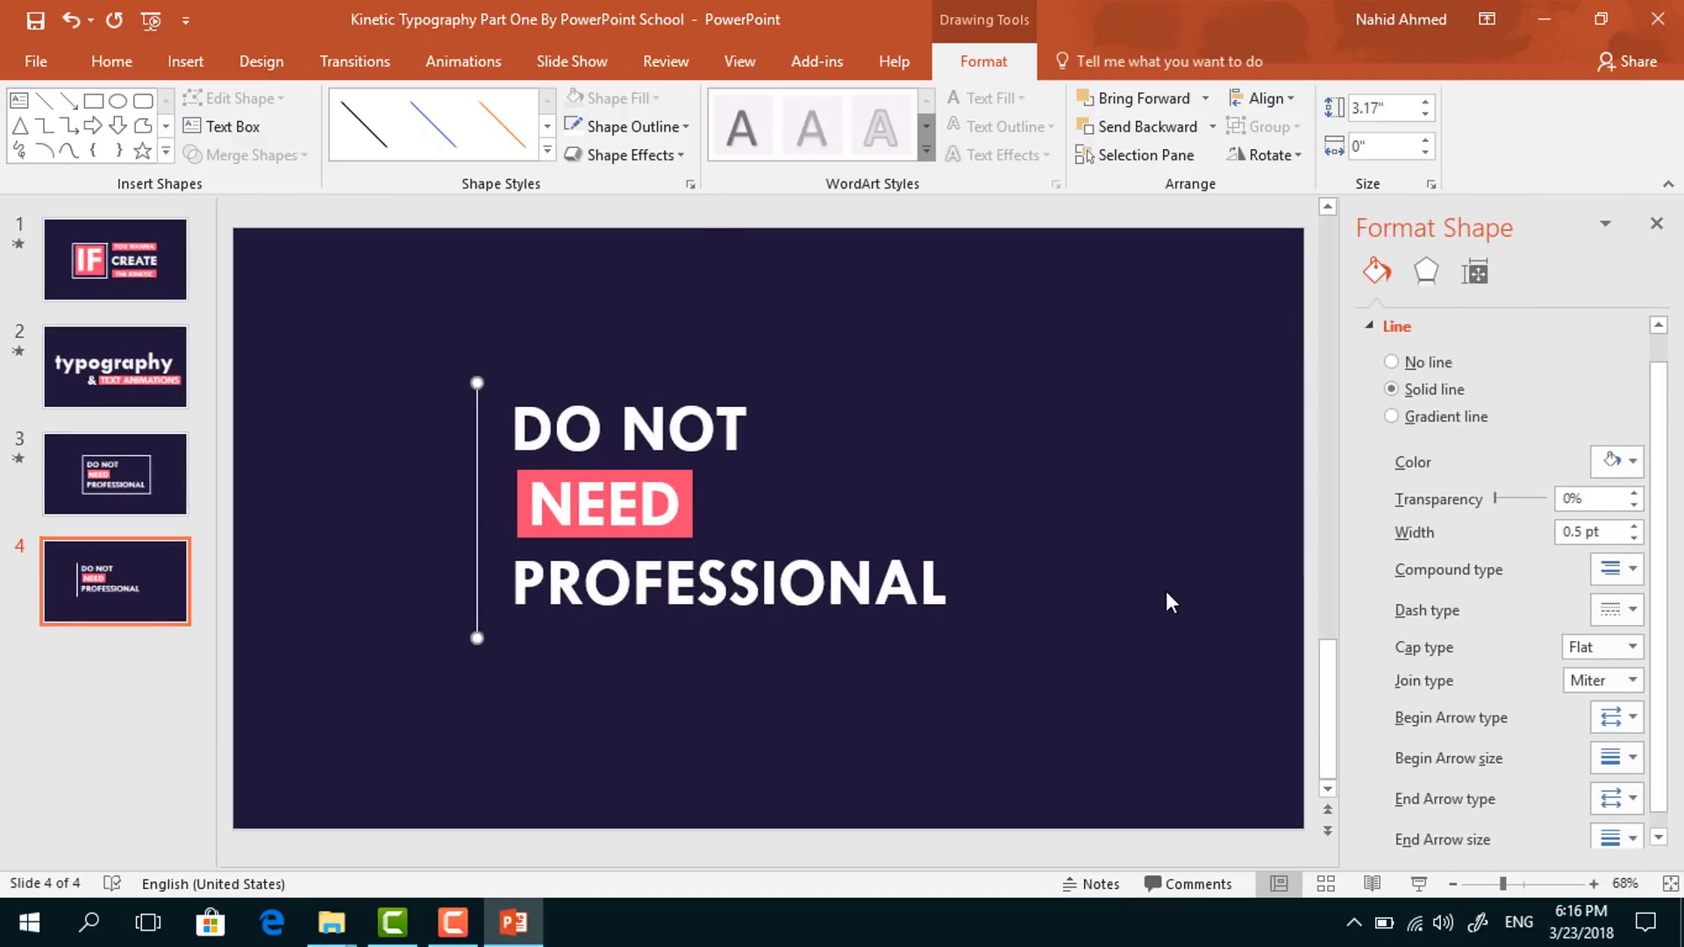
{"action": "triple_click", "coordinate": [1593, 536]}
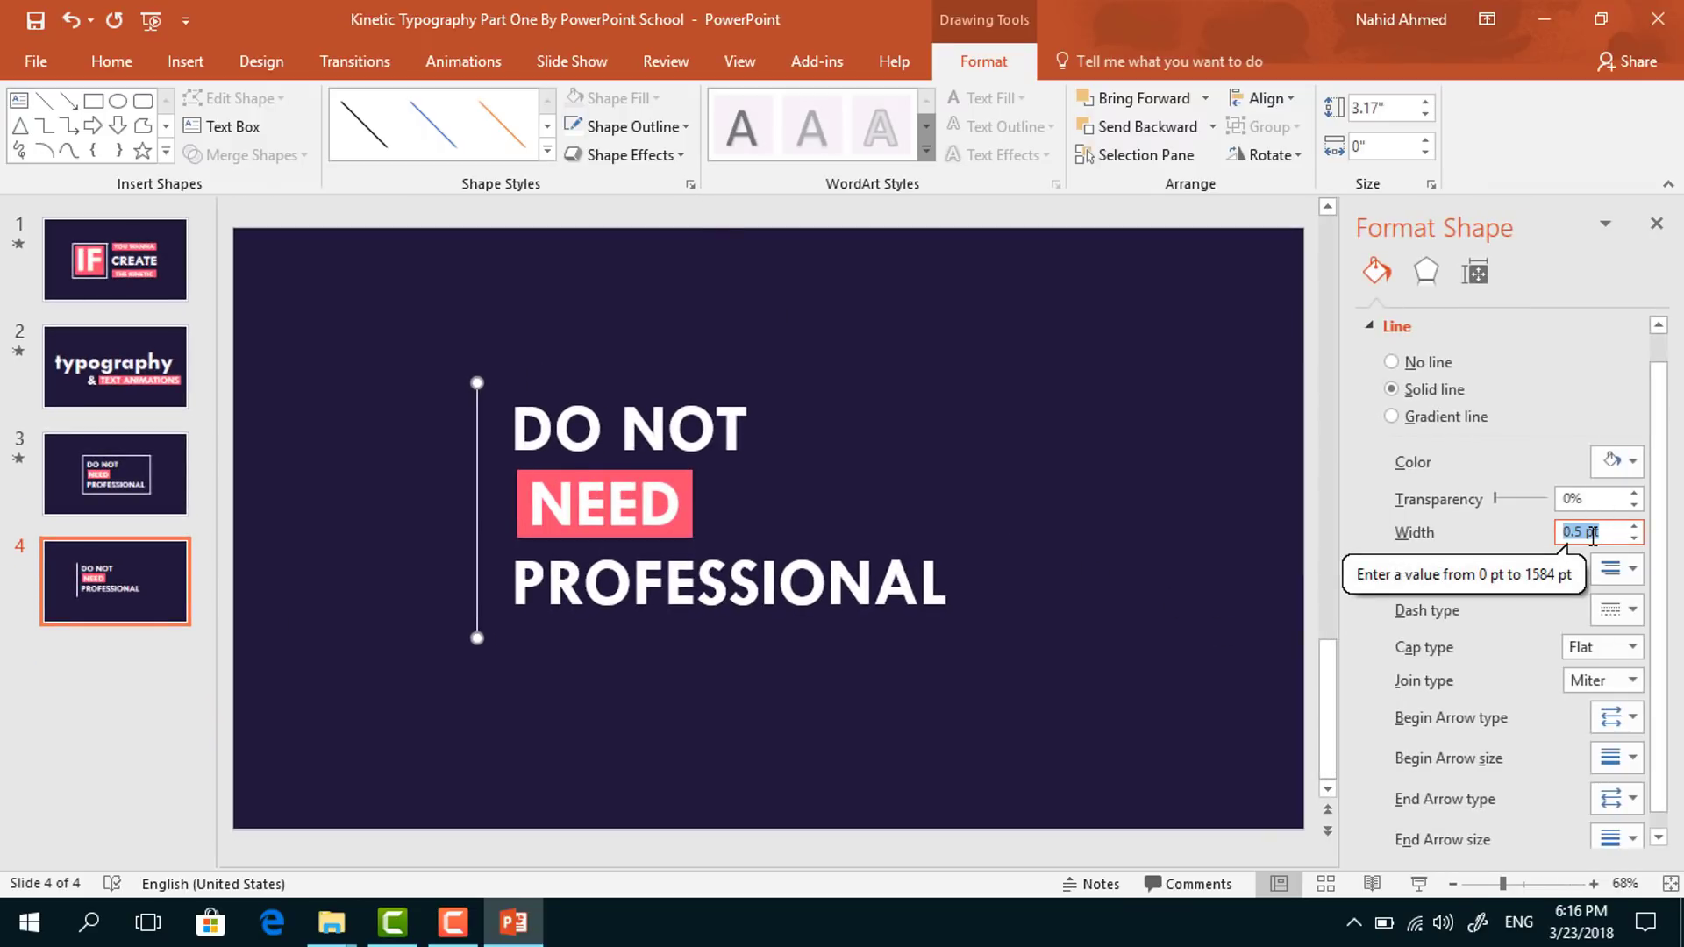
{"action": "type", "text": "6.5"}
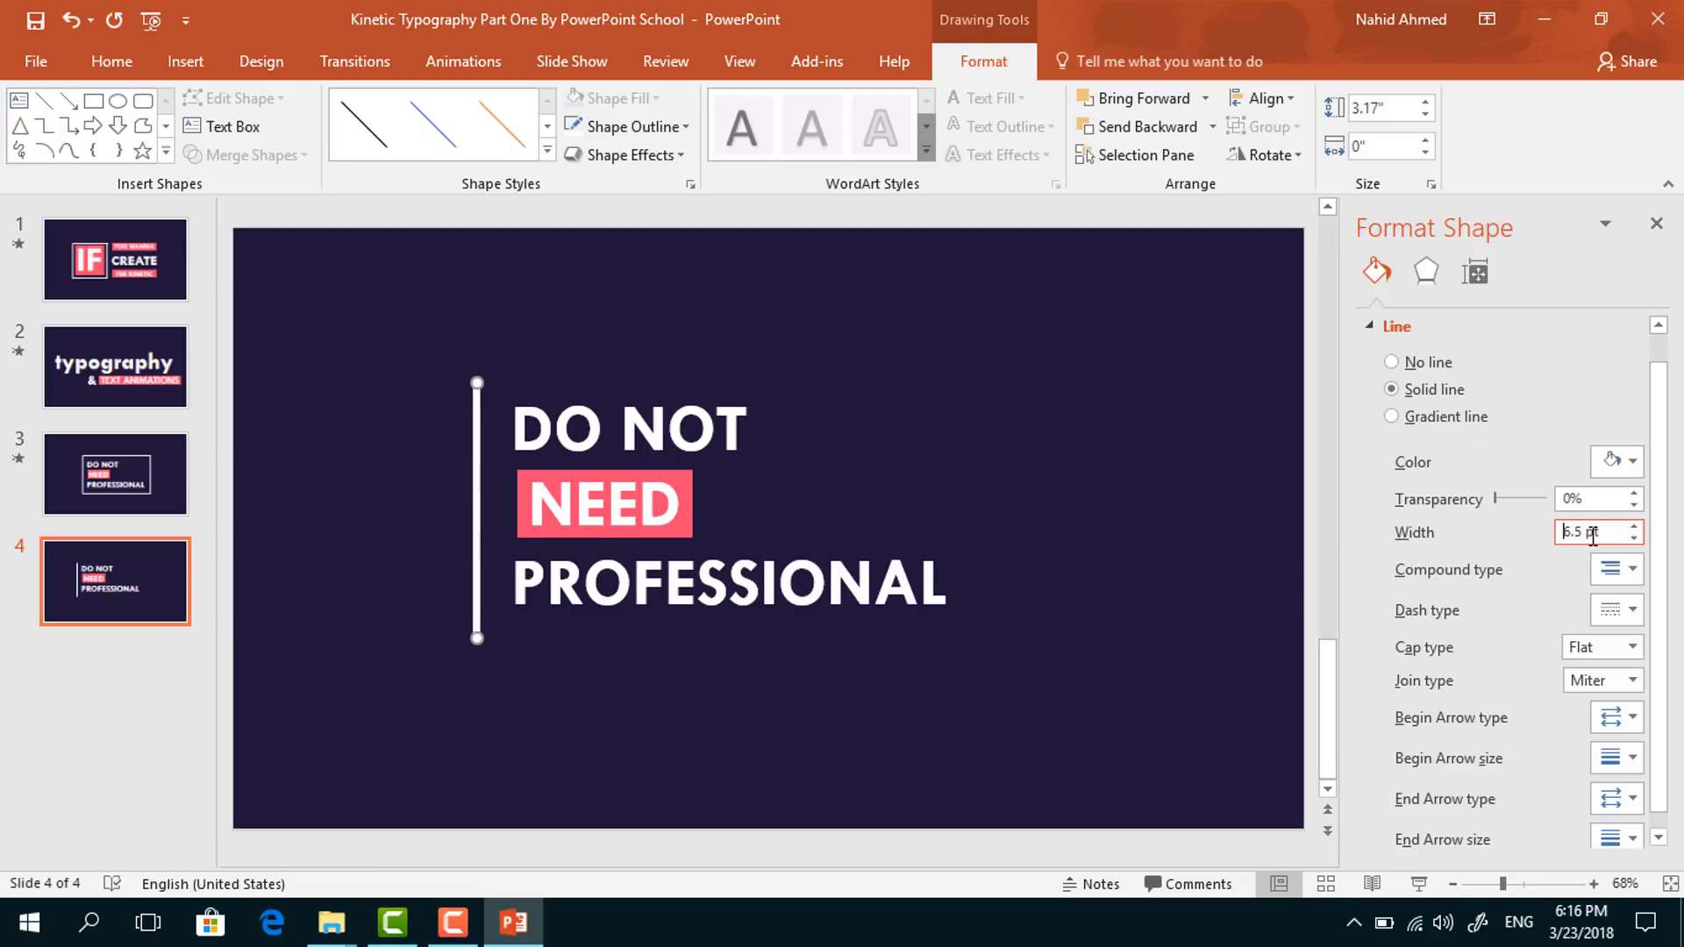
{"action": "left_click", "coordinate": [1657, 224]}
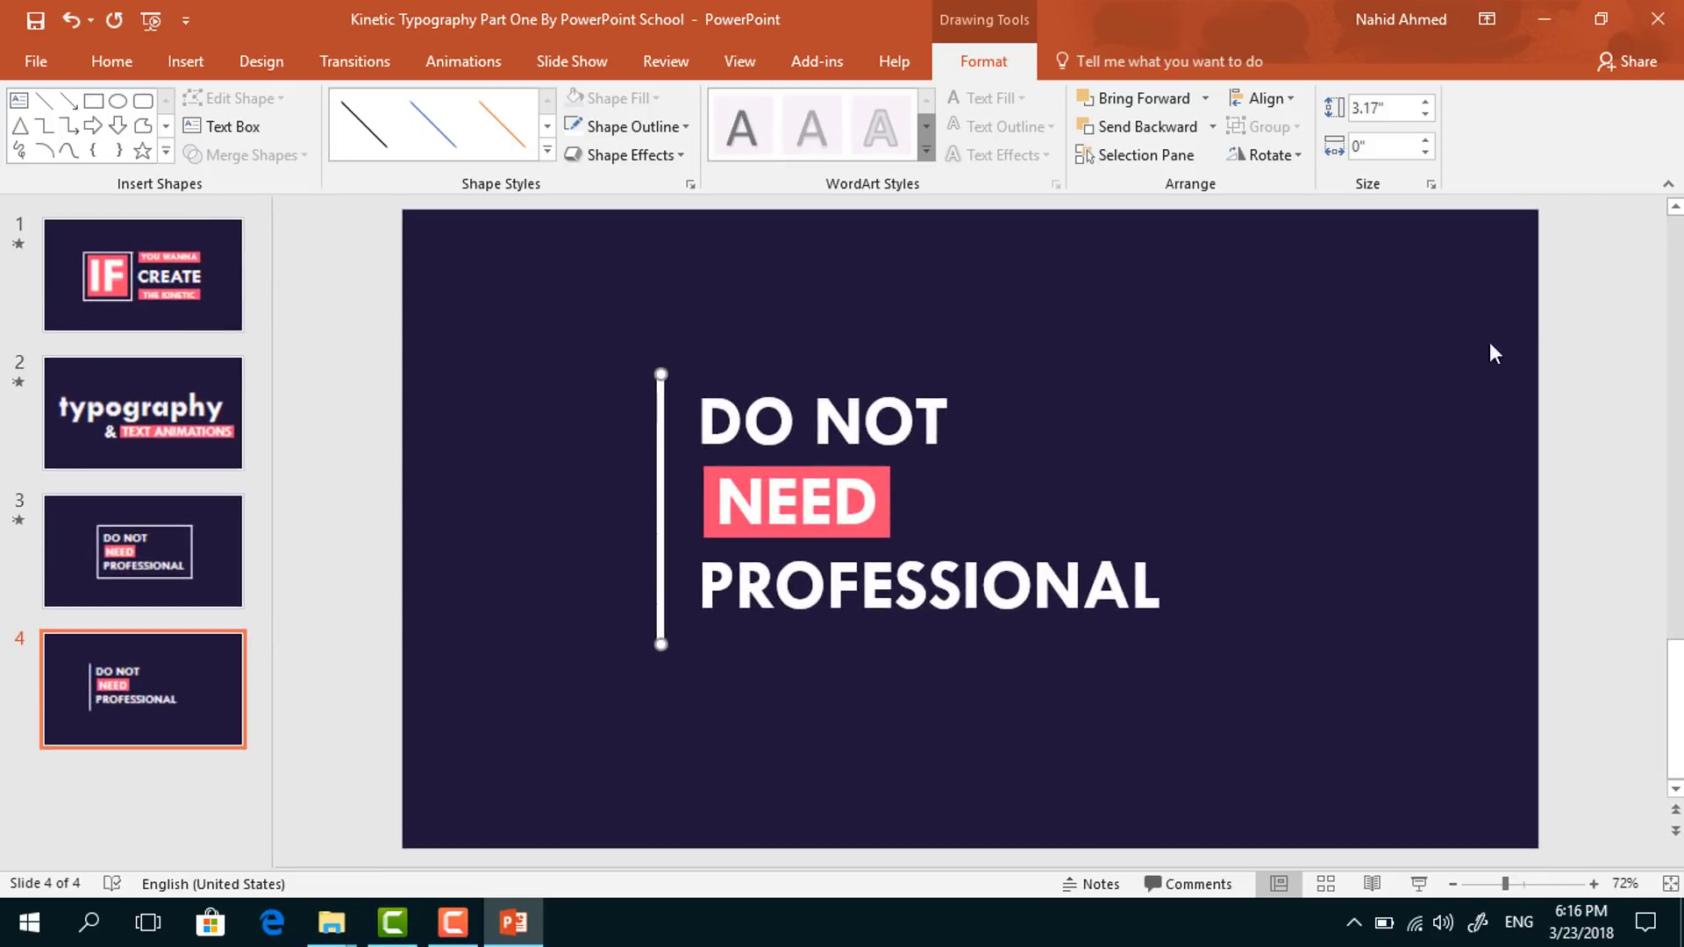
- Duplicate the line, rotate it 90° and stretch it along the bottom of the text
{"action": "key", "text": "ctrl+d"}
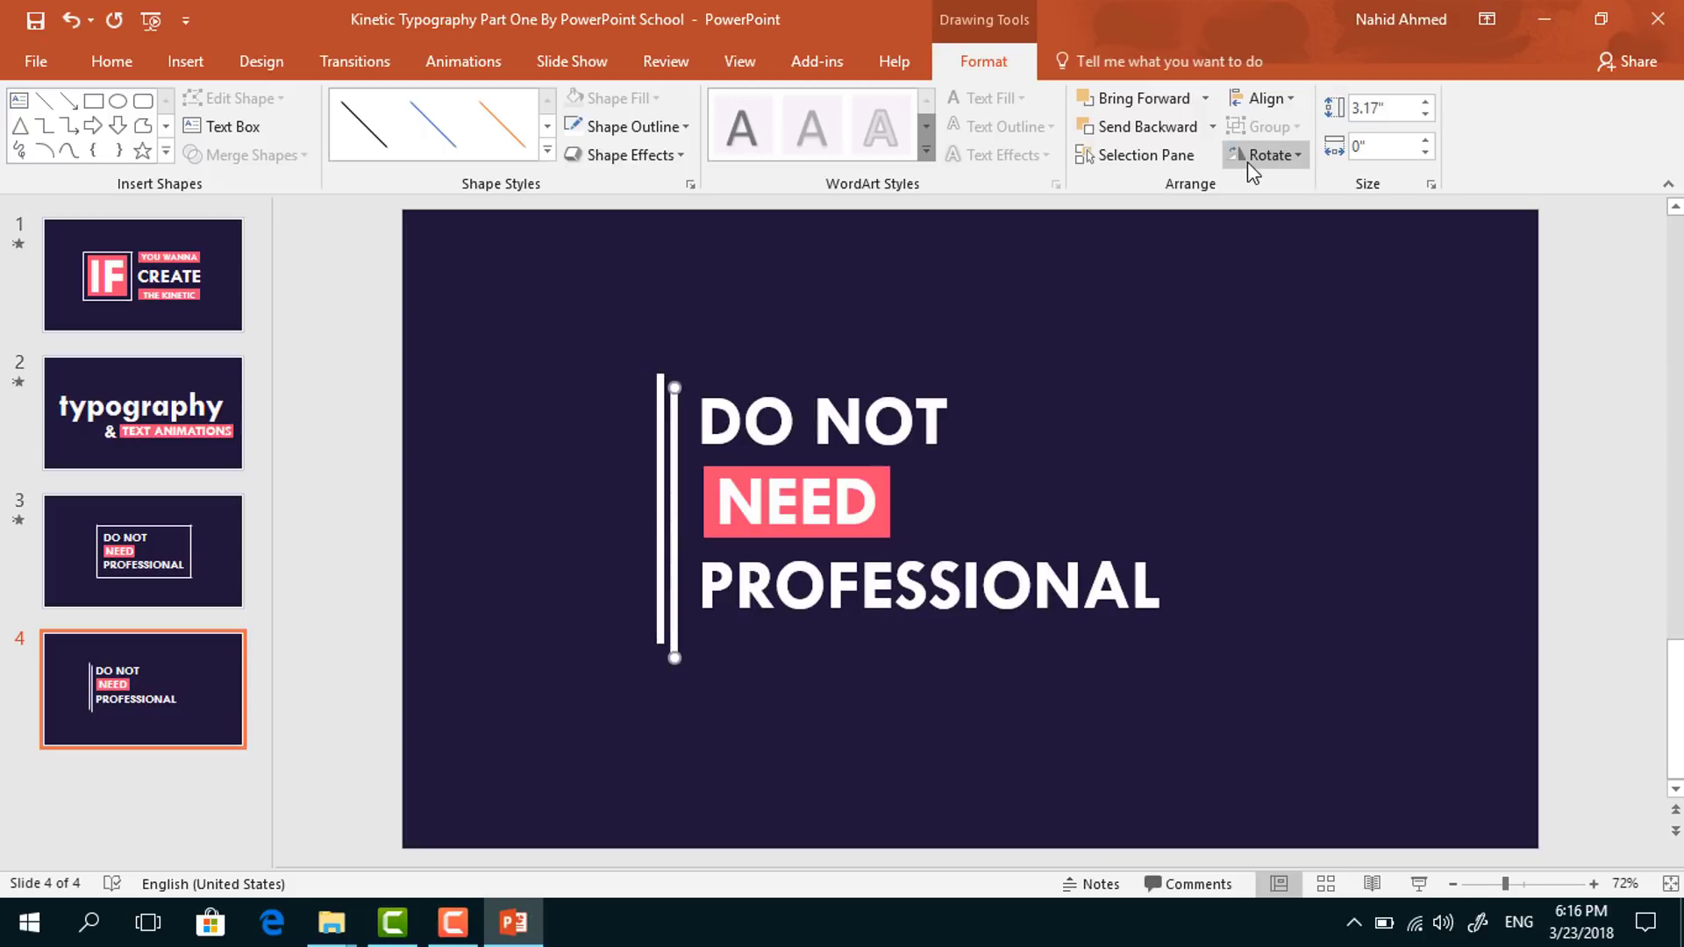
{"action": "left_click", "coordinate": [1251, 158]}
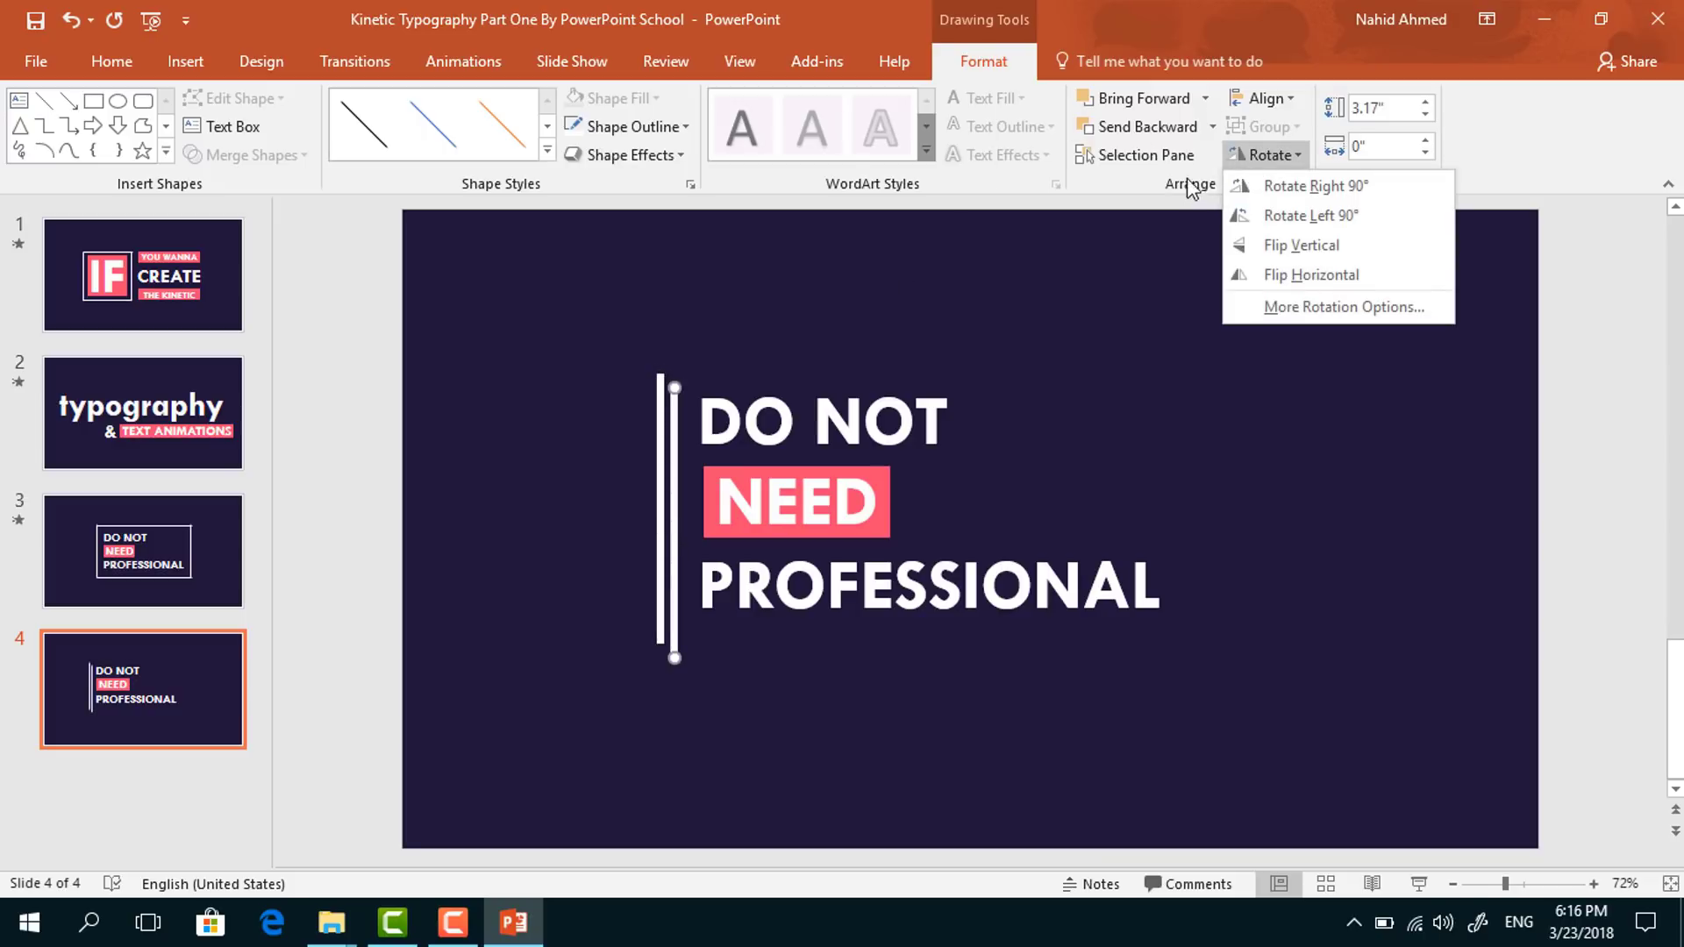
{"action": "left_click", "coordinate": [1289, 217]}
{"action": "left_click_drag", "start_coordinate": [687, 523], "coordinate": [799, 638]}
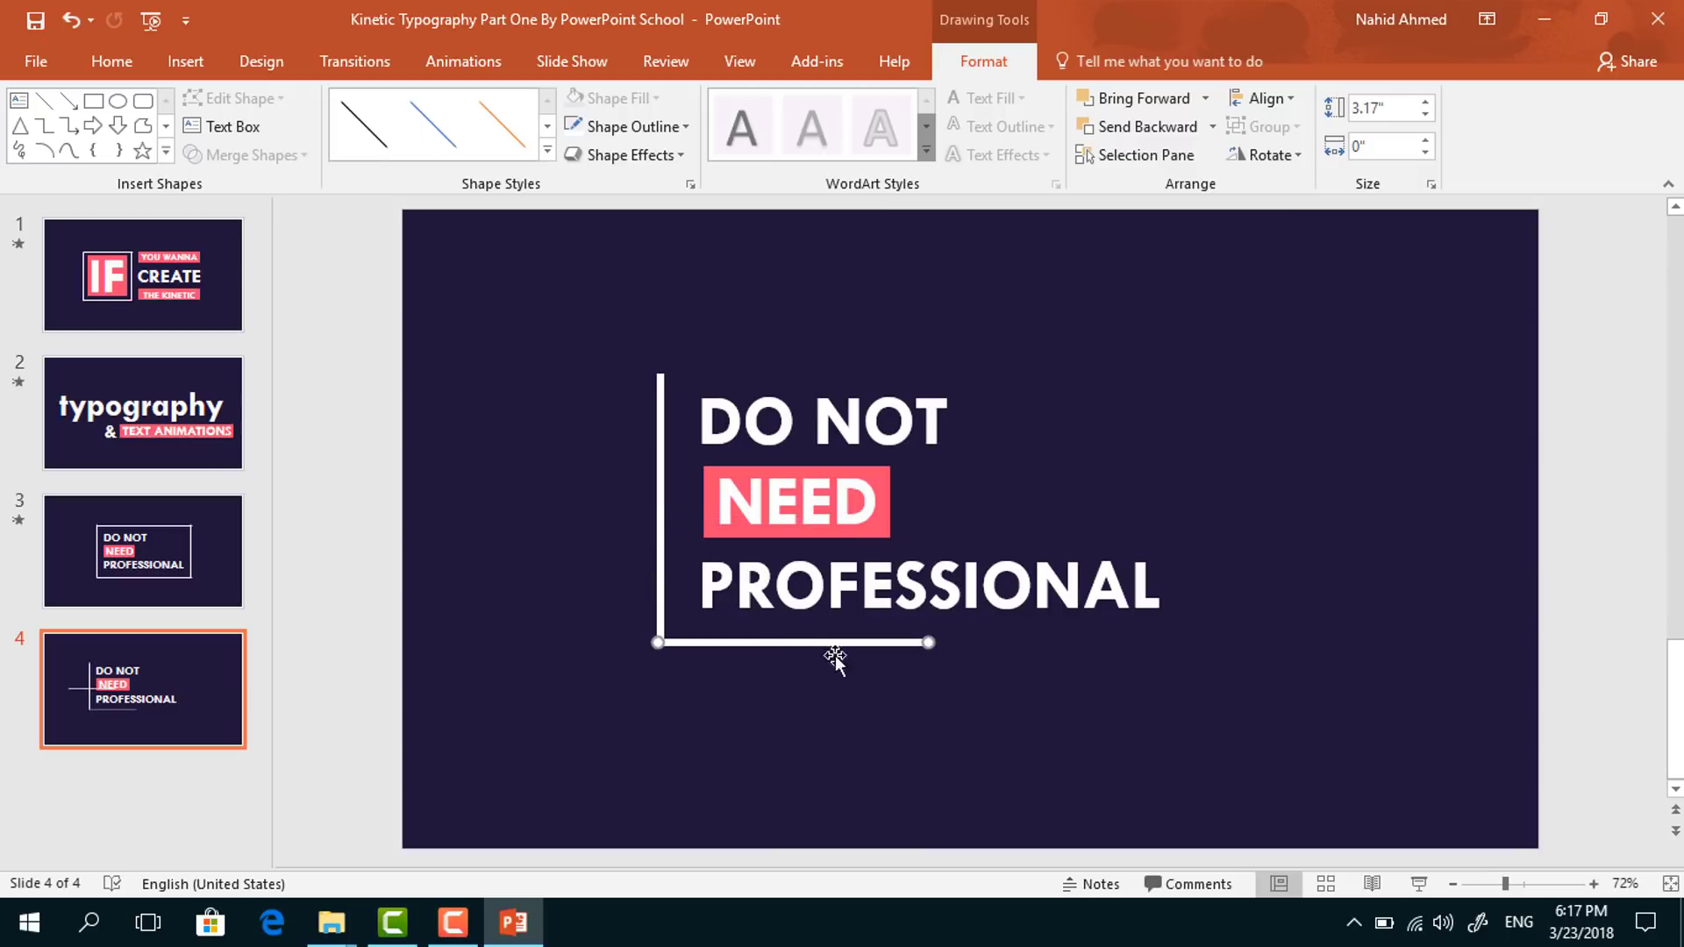
{"action": "left_click_drag", "start_coordinate": [929, 643], "coordinate": [1191, 651]}
- Copy the vertical line to the right side and the bottom line to the top
{"action": "left_click", "coordinate": [660, 453]}
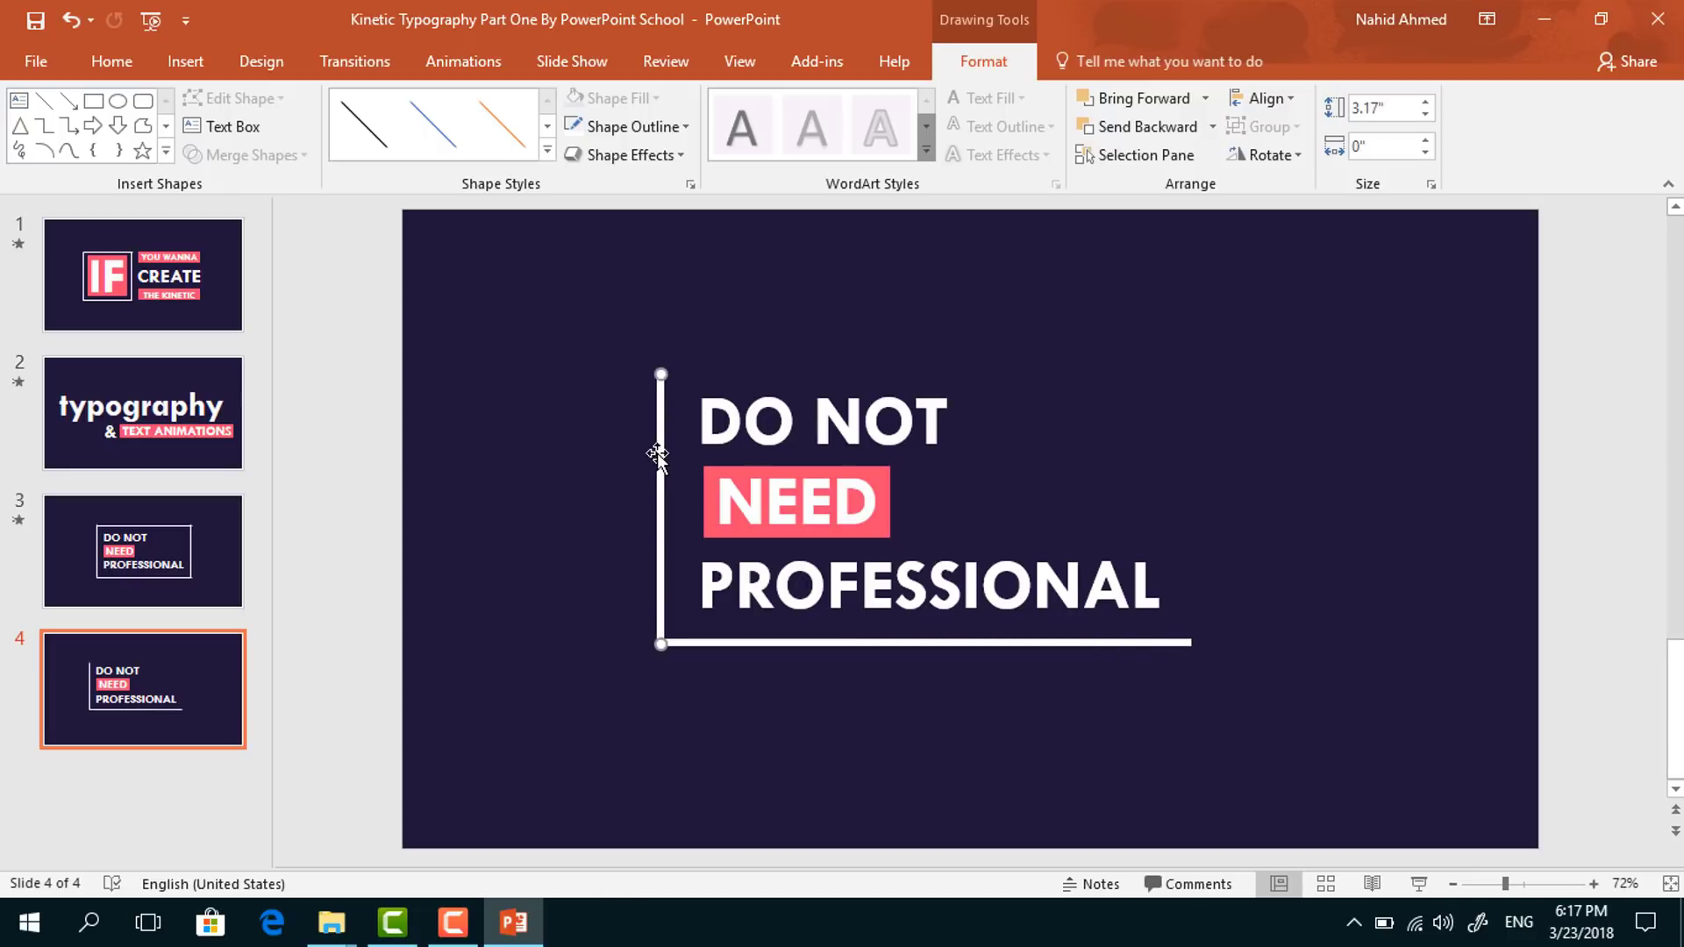
{"action": "left_click_drag", "start_coordinate": [729, 461], "coordinate": [1190, 523]}
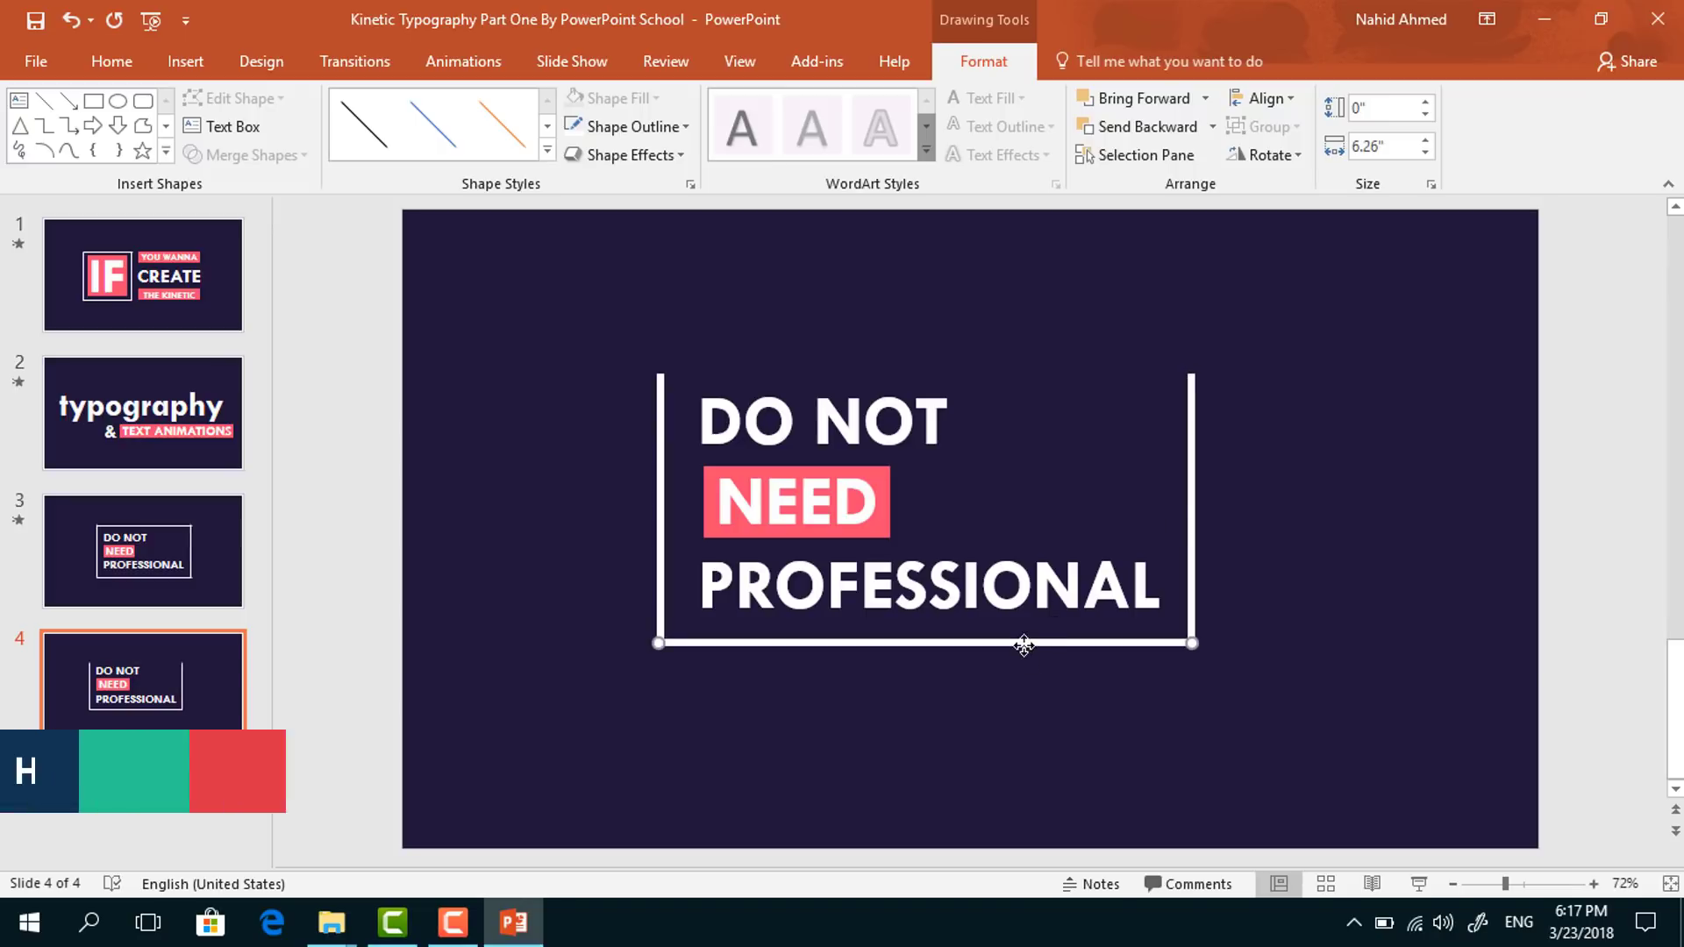
{"action": "left_click_drag", "start_coordinate": [1024, 644], "coordinate": [1018, 373]}
{"action": "left_click", "coordinate": [1272, 605]}
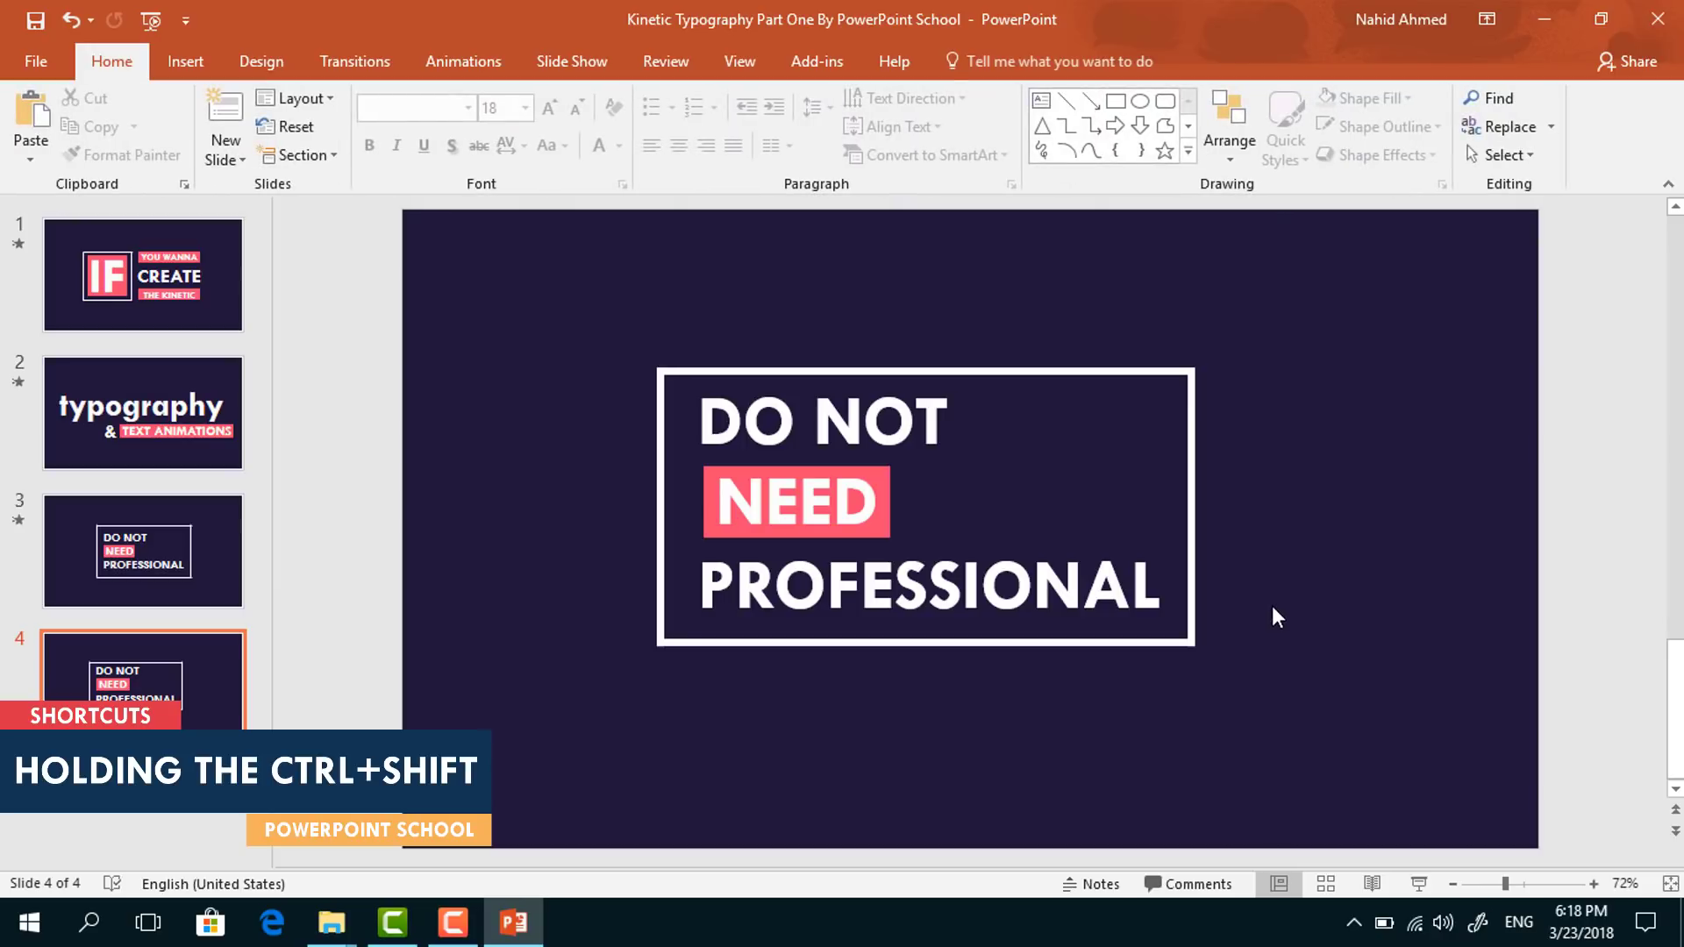
- Move the whole framed title right and down
{"action": "left_click_drag", "start_coordinate": [489, 279], "coordinate": [1315, 771]}
{"action": "left_click_drag", "start_coordinate": [1121, 641], "coordinate": [1162, 673]}
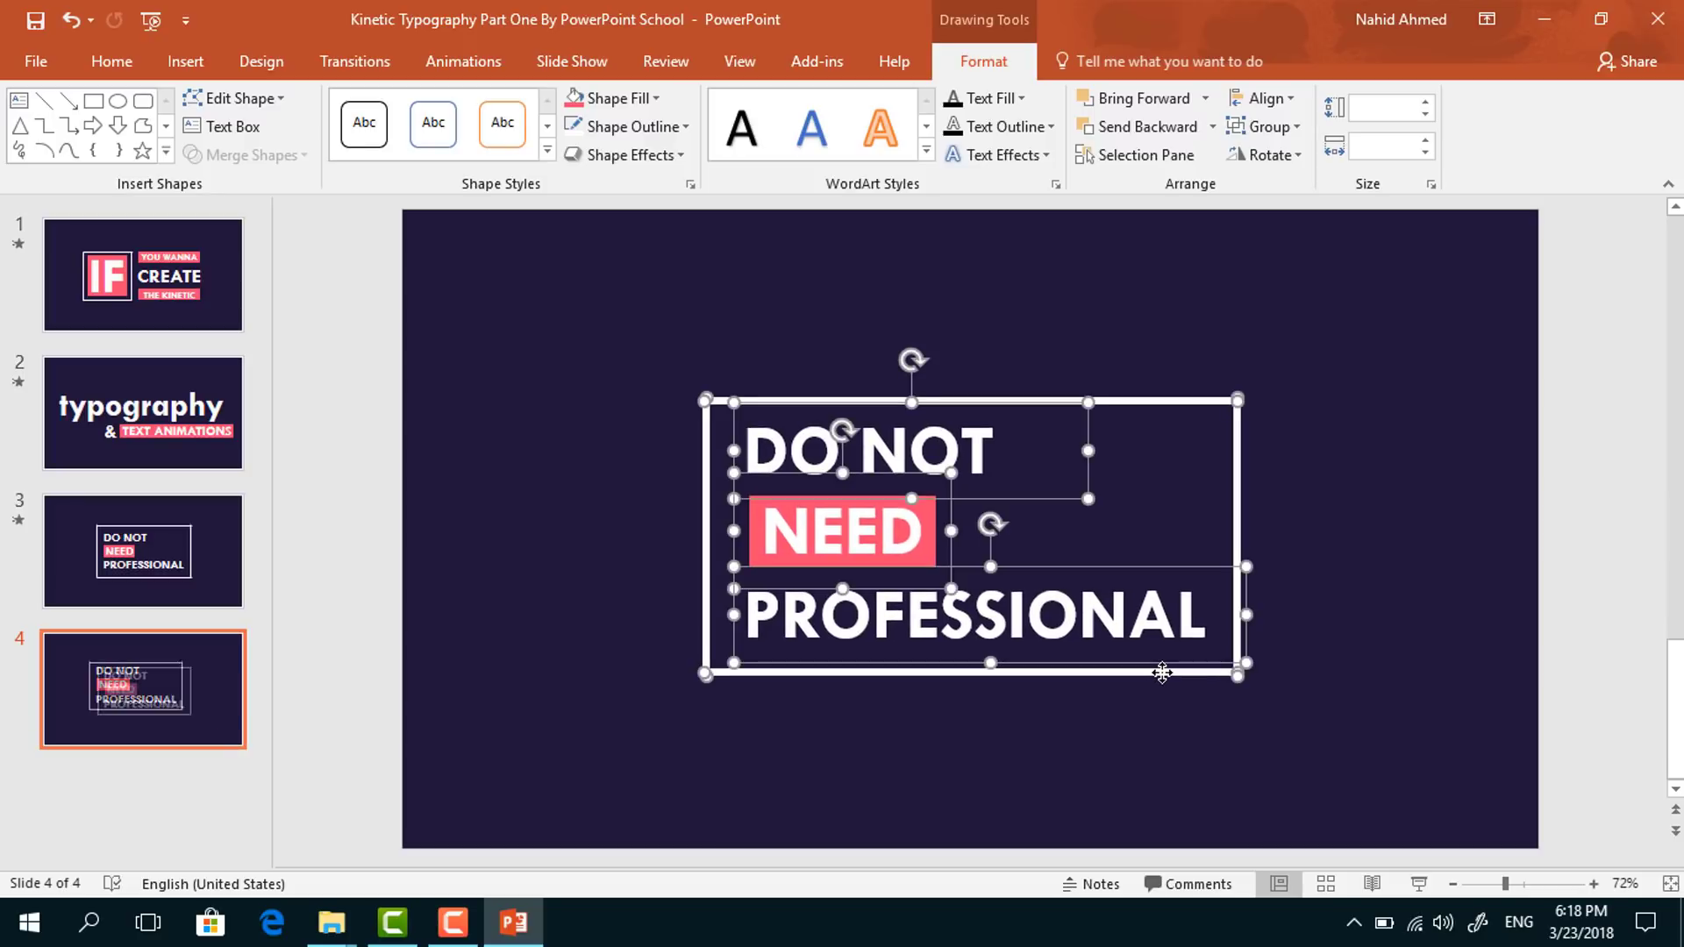
{"action": "left_click", "coordinate": [1371, 635]}
- Draw a rectangle left of the frame with dark navy fill and no outline
{"action": "left_click", "coordinate": [1115, 100]}
{"action": "mouse_move", "coordinate": [402, 399]}
{"action": "left_mouse_down"}
{"action": "mouse_move", "coordinate": [545, 536]}
{"action": "mouse_move", "coordinate": [649, 605]}
{"action": "mouse_move", "coordinate": [706, 676]}
{"action": "mouse_move", "coordinate": [736, 681]}
{"action": "left_mouse_up"}
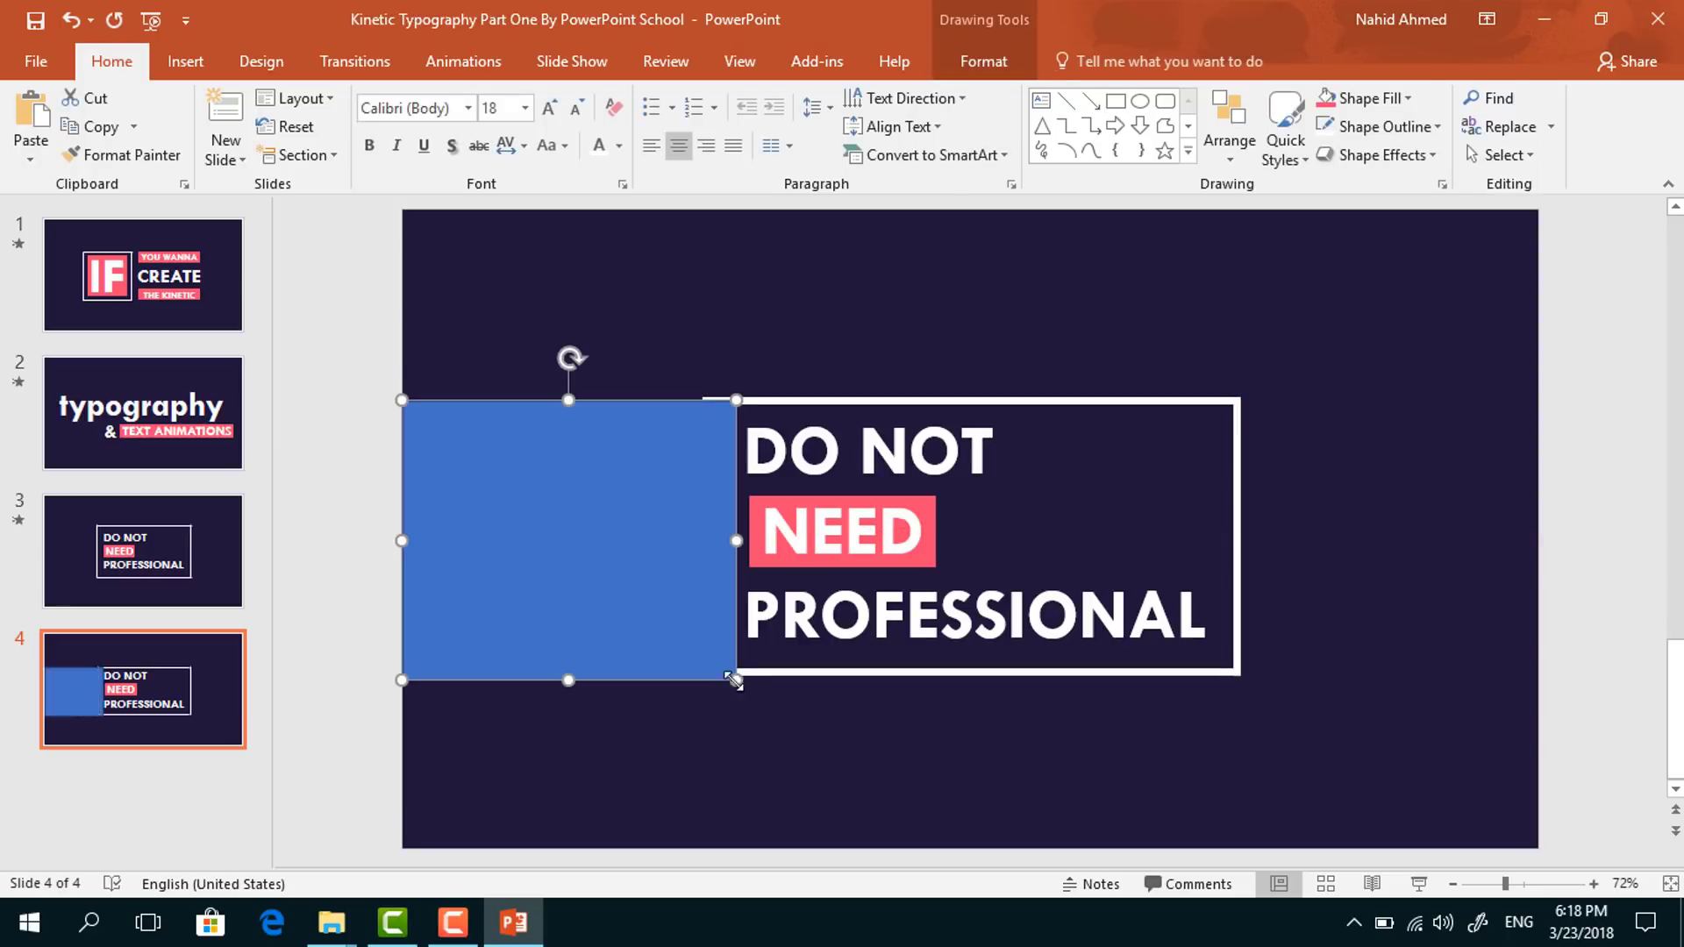
{"action": "left_click", "coordinate": [982, 60]}
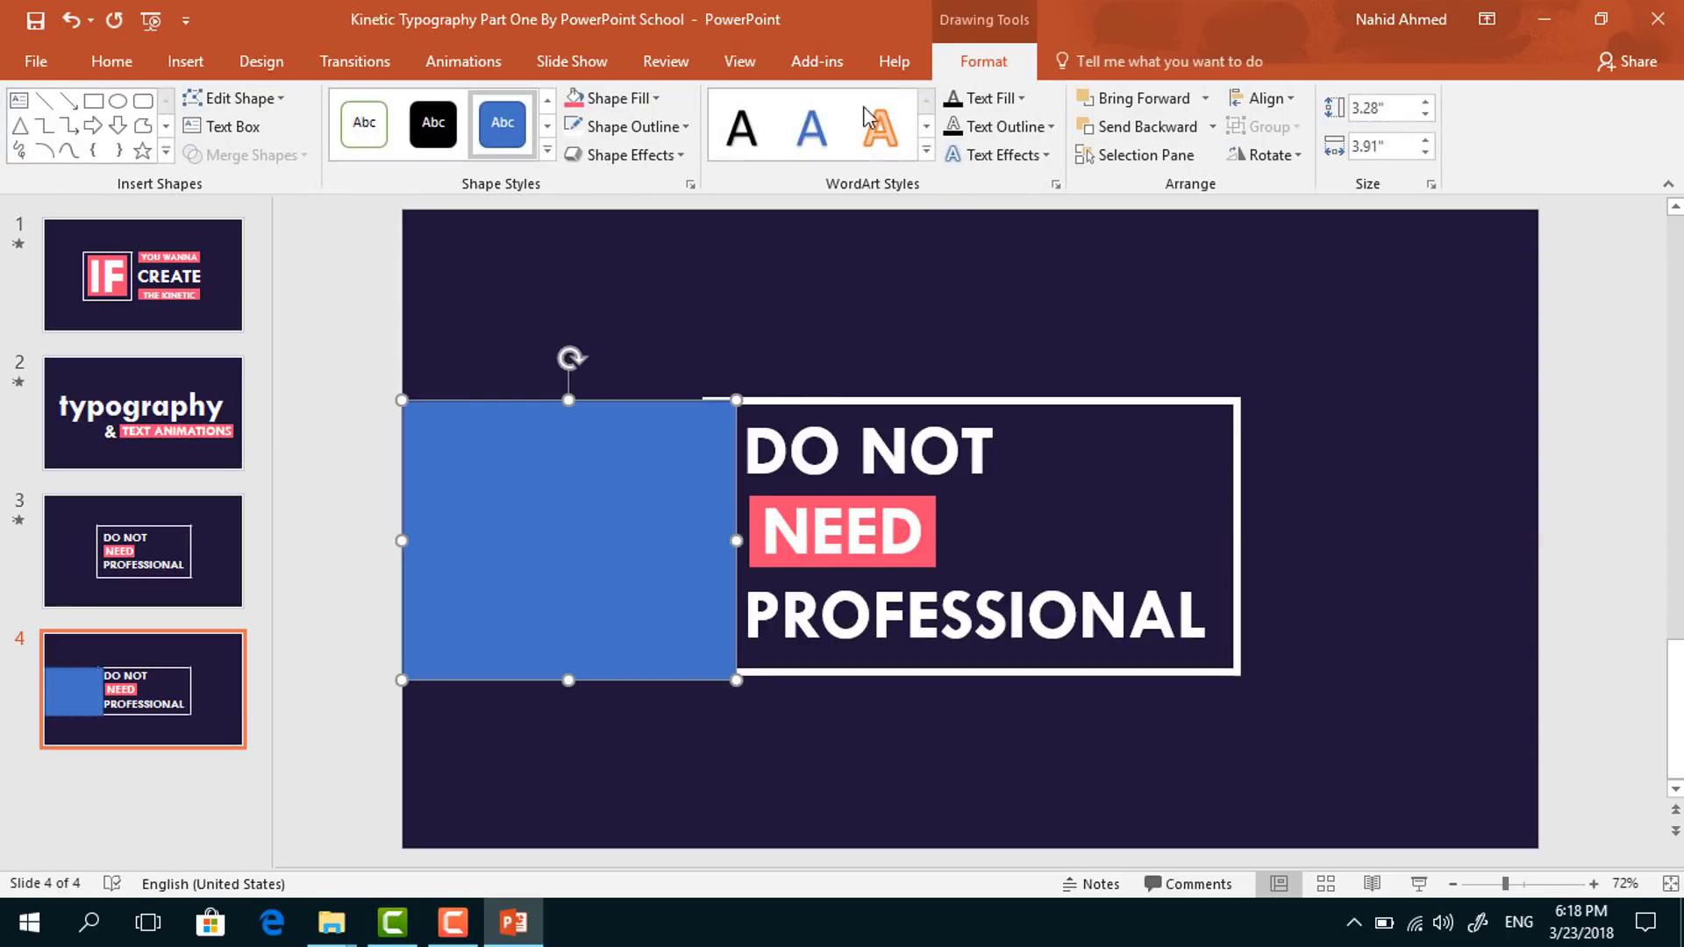
{"action": "left_click", "coordinate": [617, 99]}
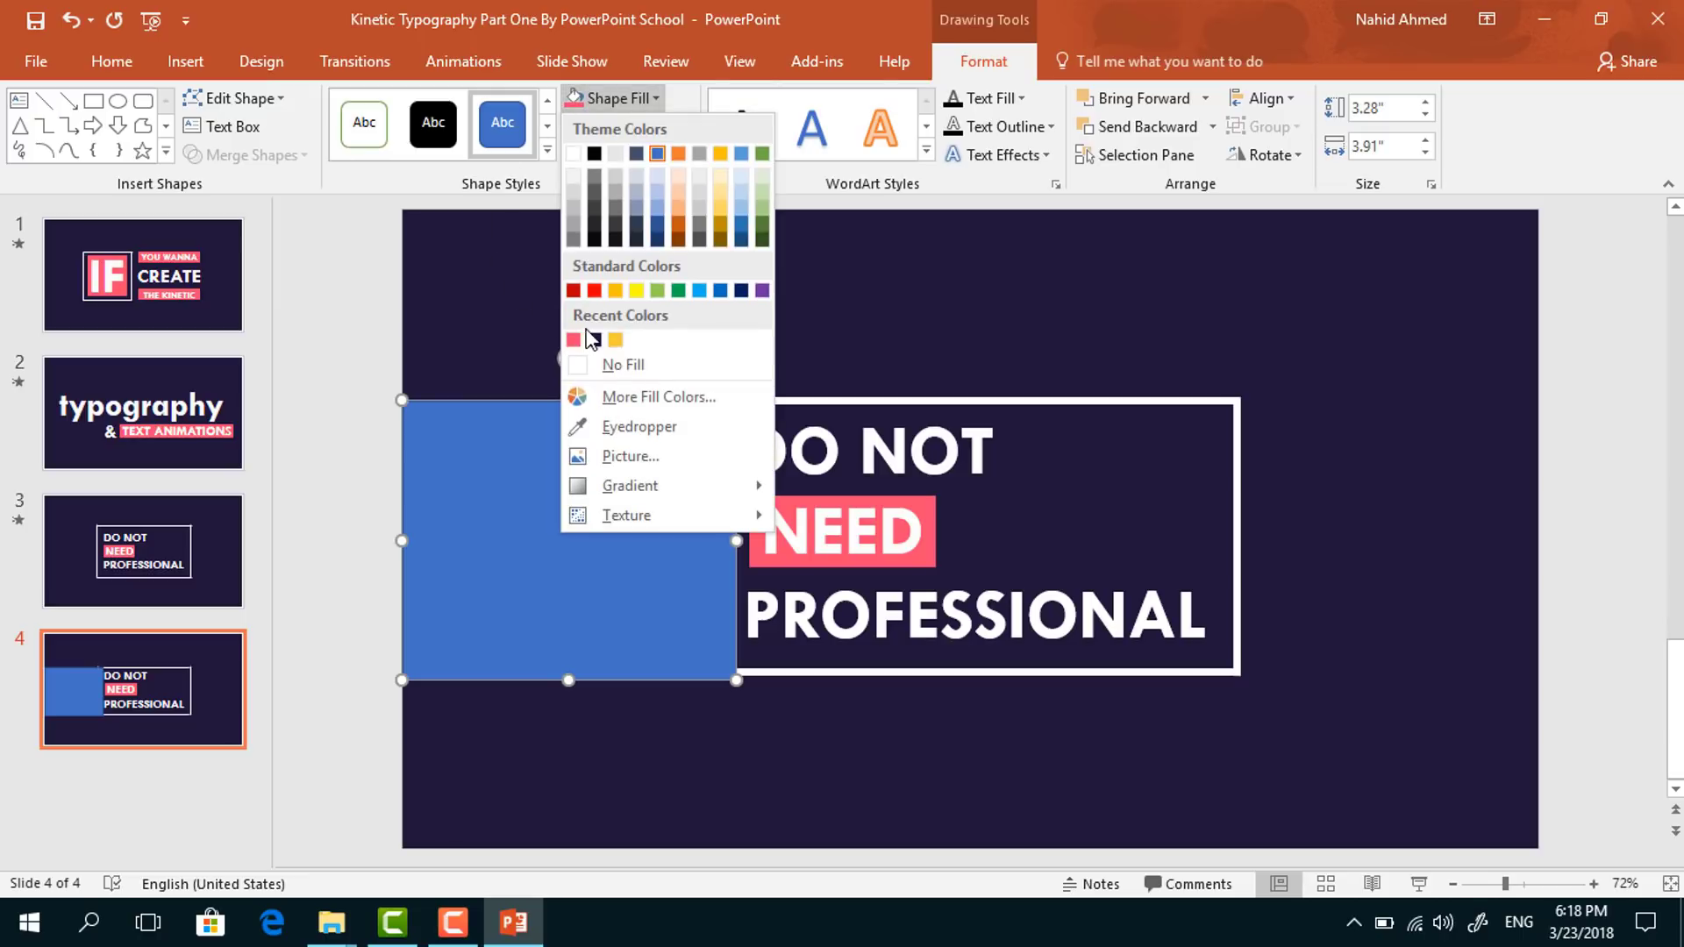
{"action": "left_click", "coordinate": [594, 339]}
{"action": "left_click", "coordinate": [628, 126]}
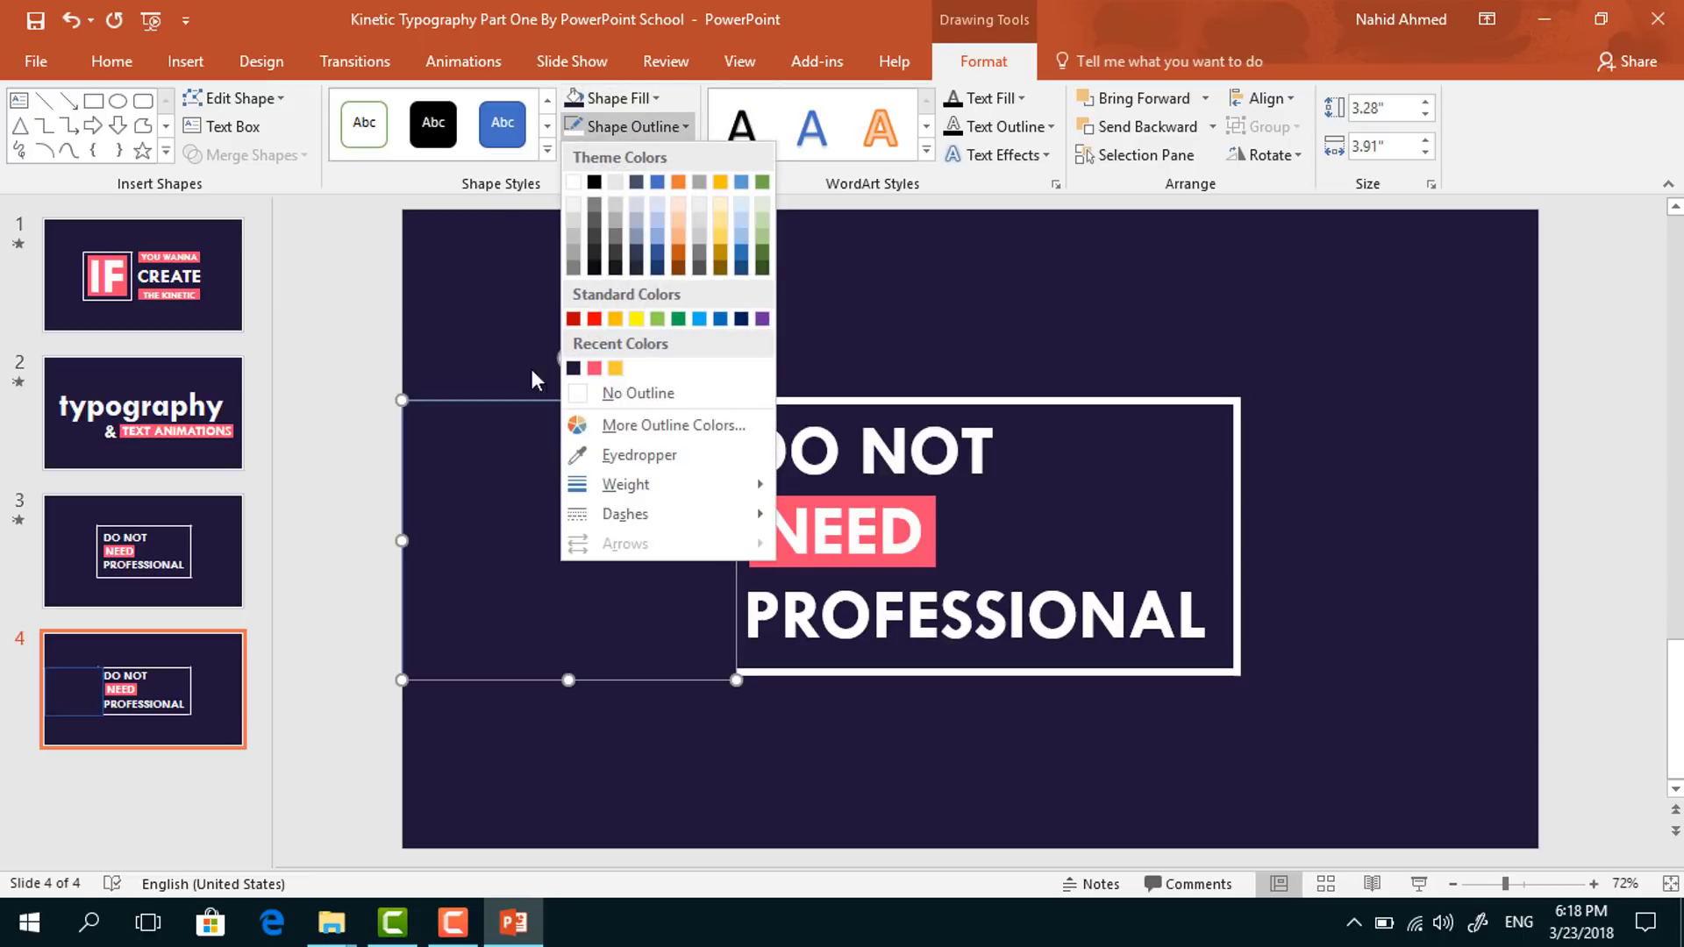
{"action": "left_click", "coordinate": [614, 392]}
- Send the navy rectangle to the back and place it against the frame's right side
{"action": "right_click", "coordinate": [519, 566]}
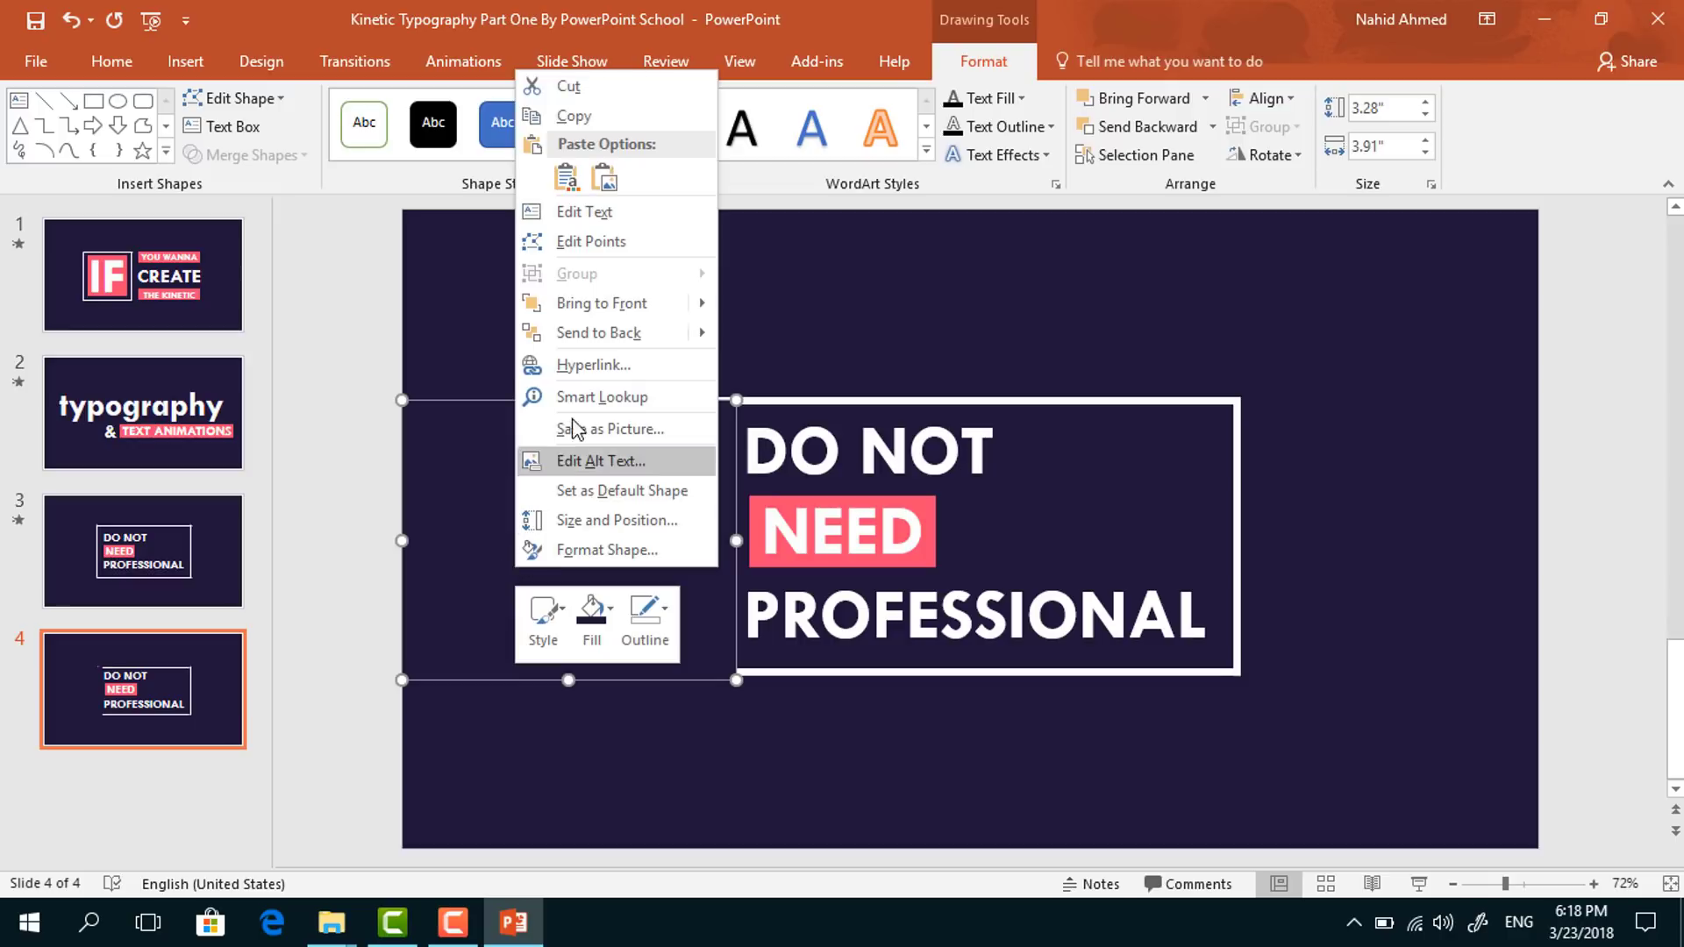
{"action": "left_click", "coordinate": [589, 335]}
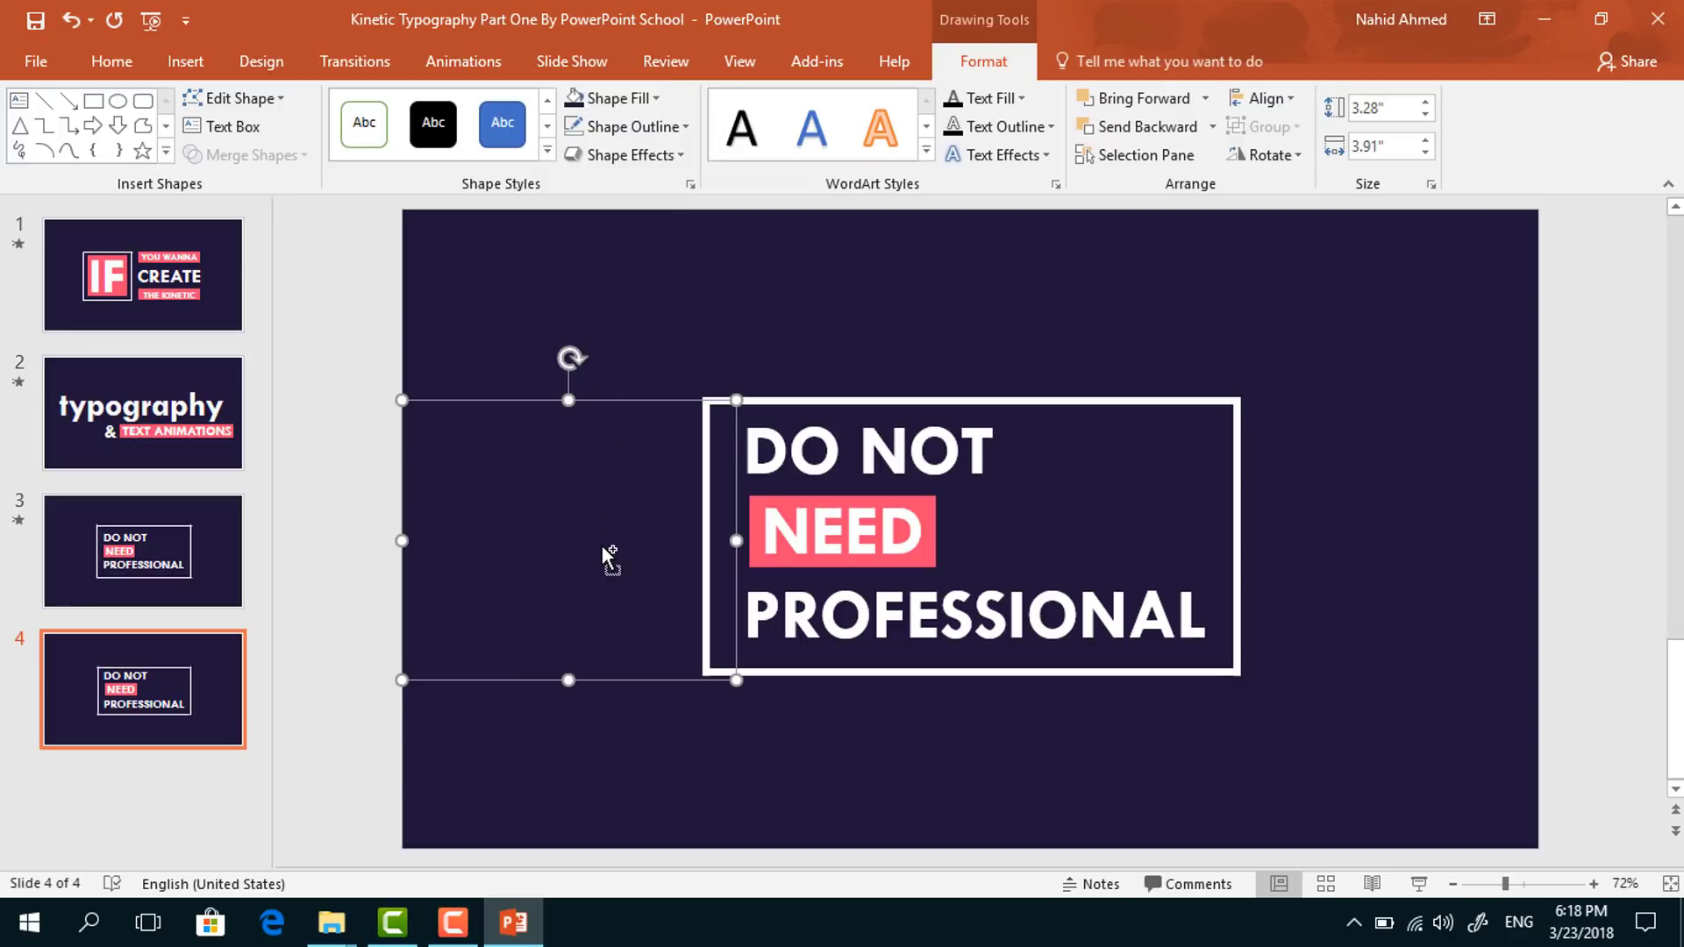
{"action": "left_click_drag", "start_coordinate": [620, 564], "coordinate": [1413, 564]}
{"action": "left_click_drag", "start_coordinate": [1552, 541], "coordinate": [1539, 542]}
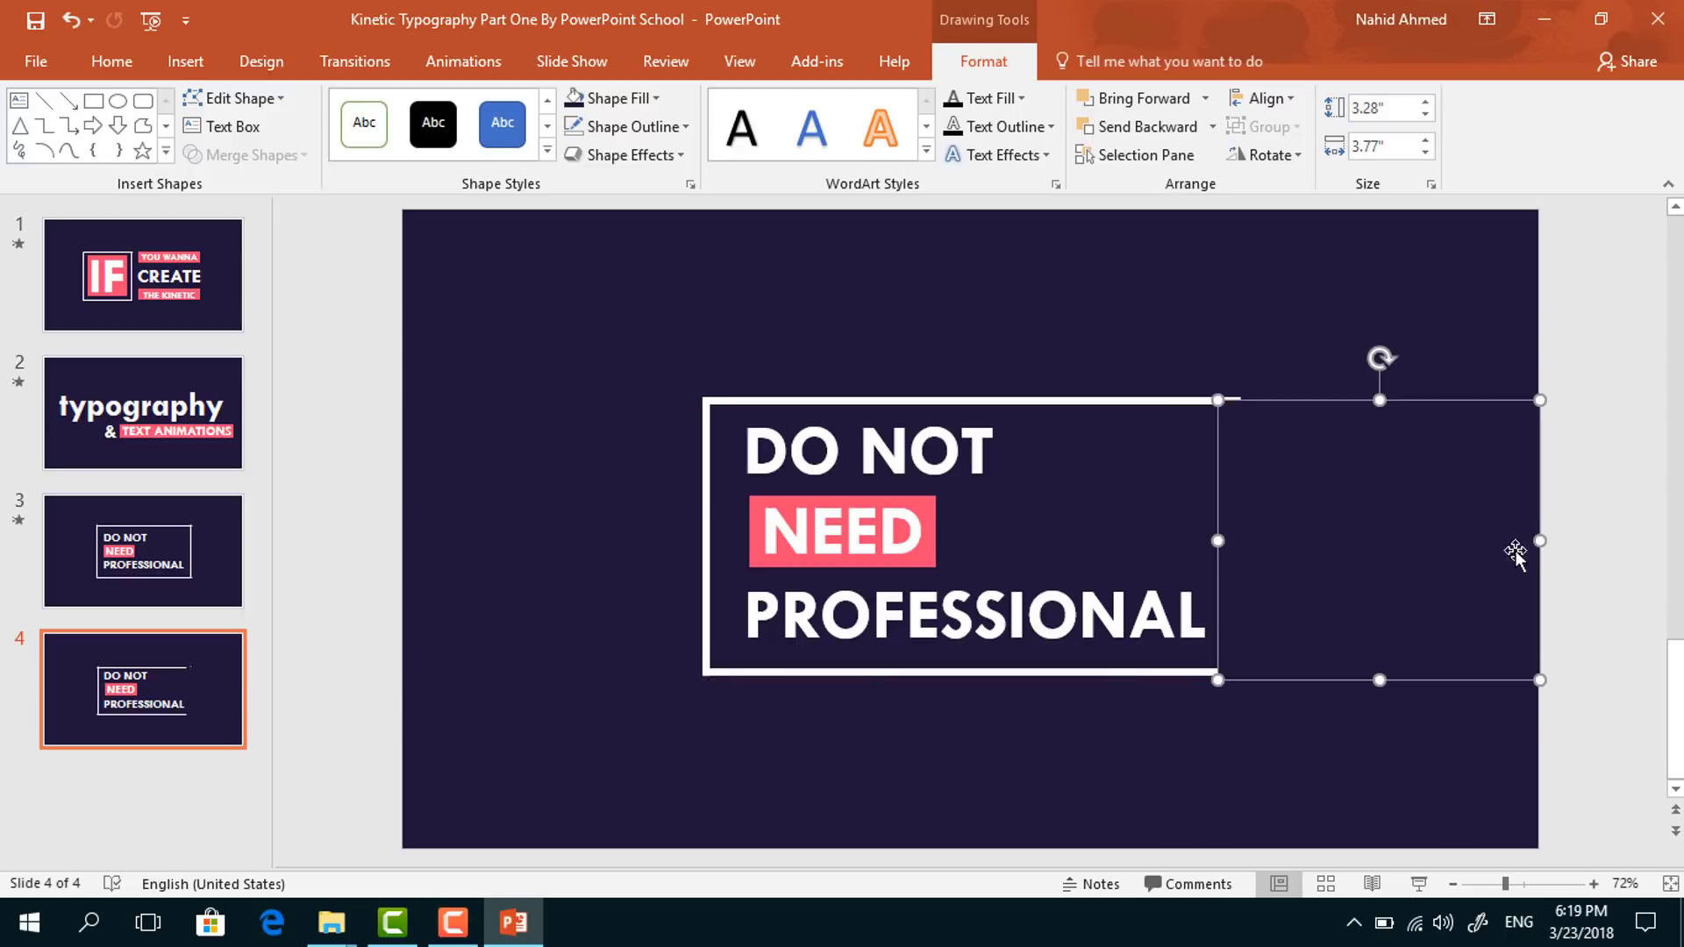
{"action": "right_click", "coordinate": [1391, 553]}
{"action": "left_click", "coordinate": [1447, 317]}
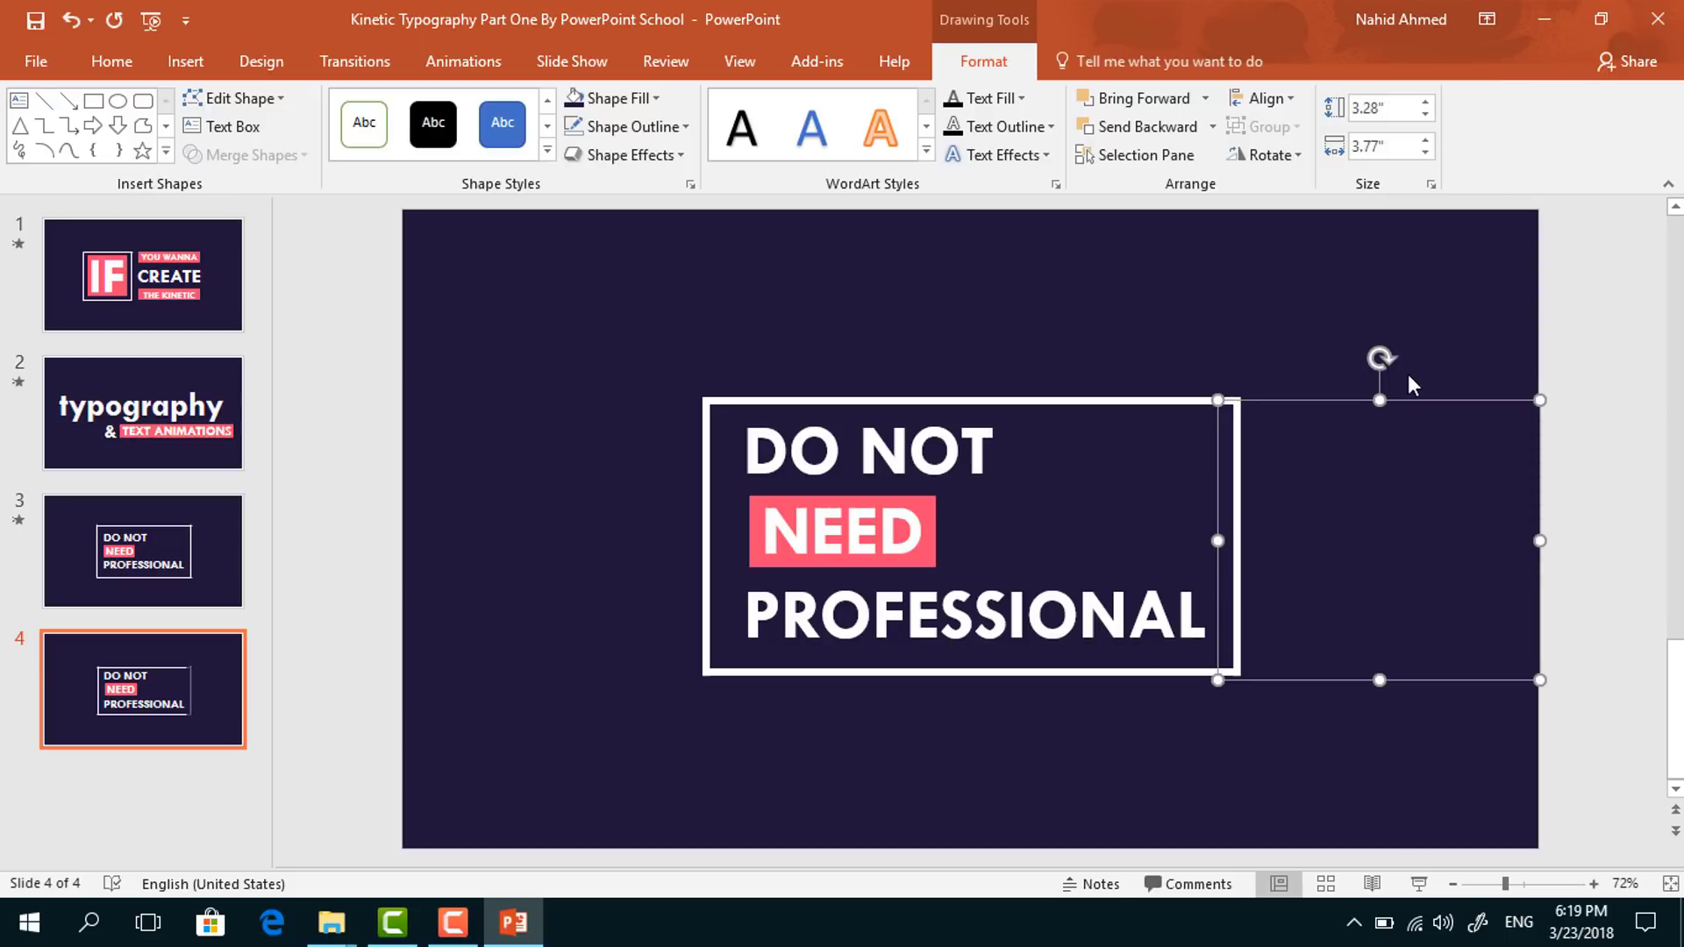
{"action": "left_click", "coordinate": [1276, 322]}
- Send the DO NOT, NEED and PROFESSIONAL text boxes to the back
{"action": "left_click", "coordinate": [1052, 483]}
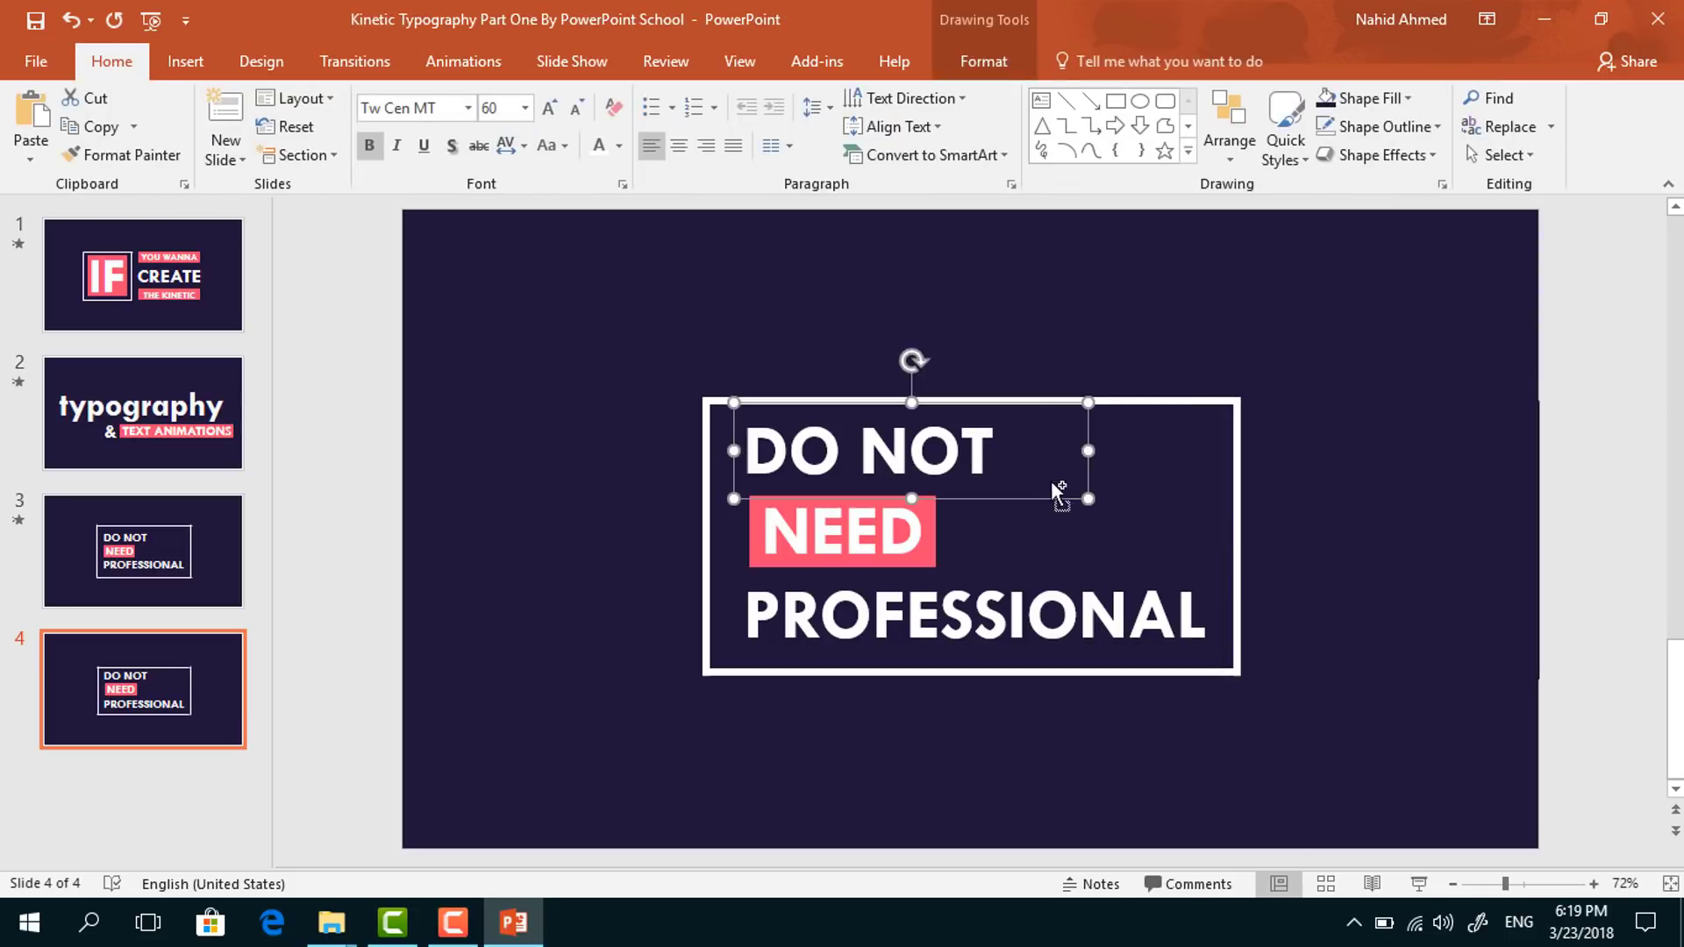
{"action": "left_click", "coordinate": [940, 546], "text": "shift"}
{"action": "left_click", "coordinate": [989, 616], "text": "shift"}
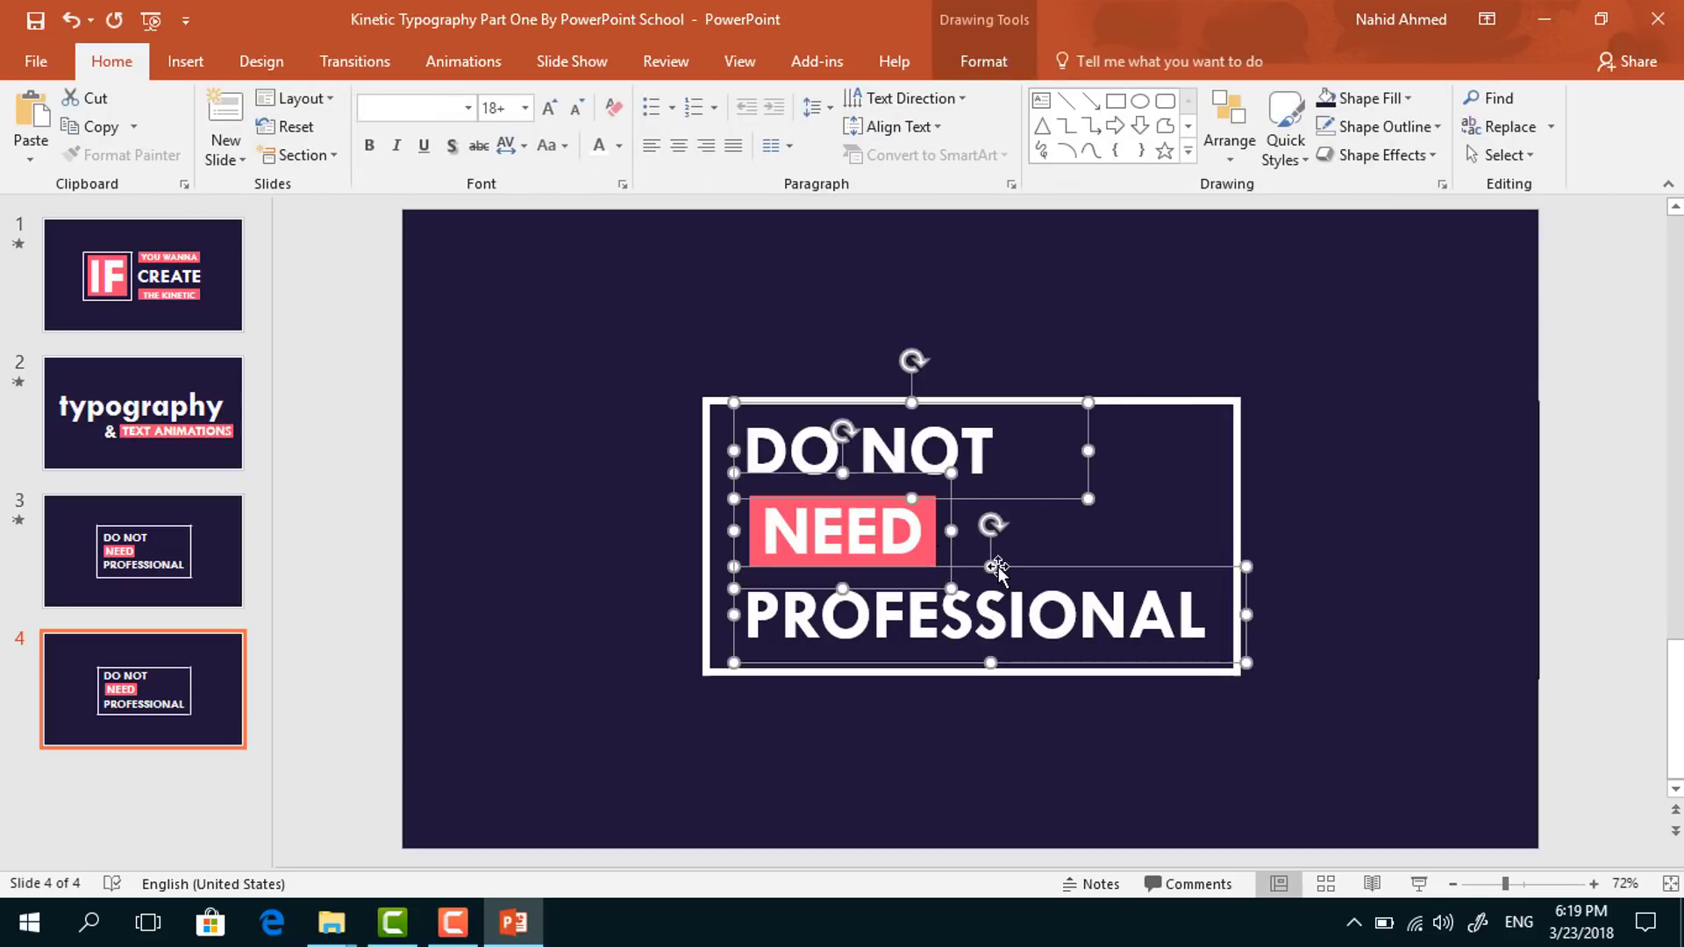
{"action": "right_click", "coordinate": [997, 566]}
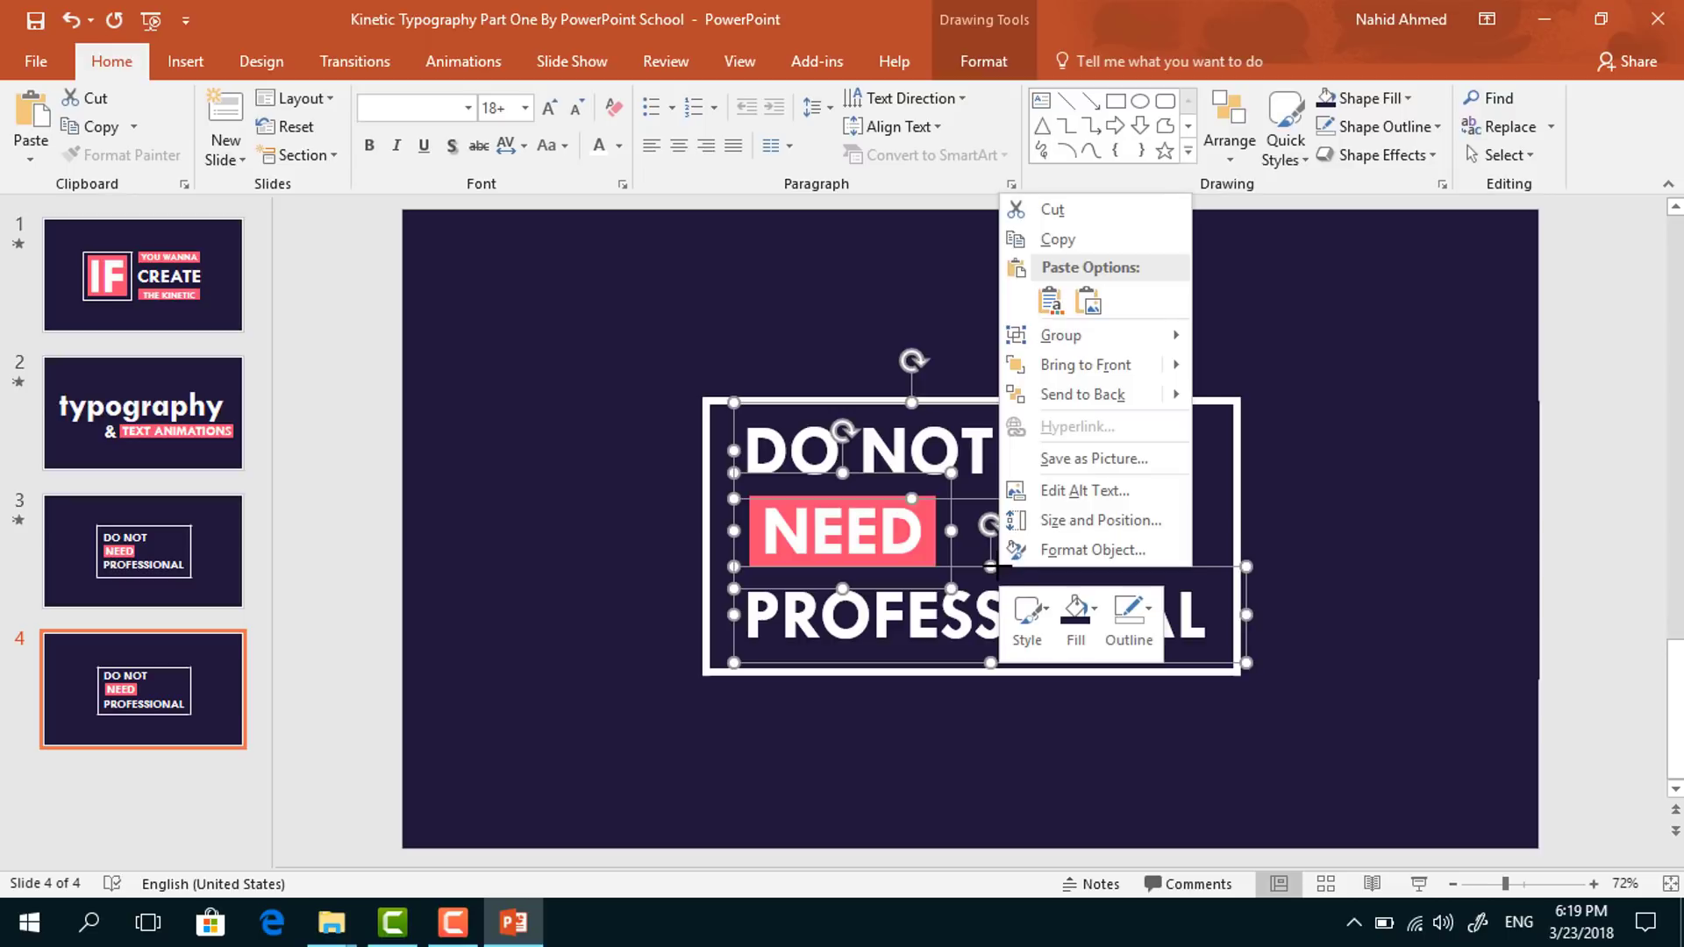
{"action": "left_click", "coordinate": [1075, 394]}
{"action": "left_click", "coordinate": [1077, 324]}
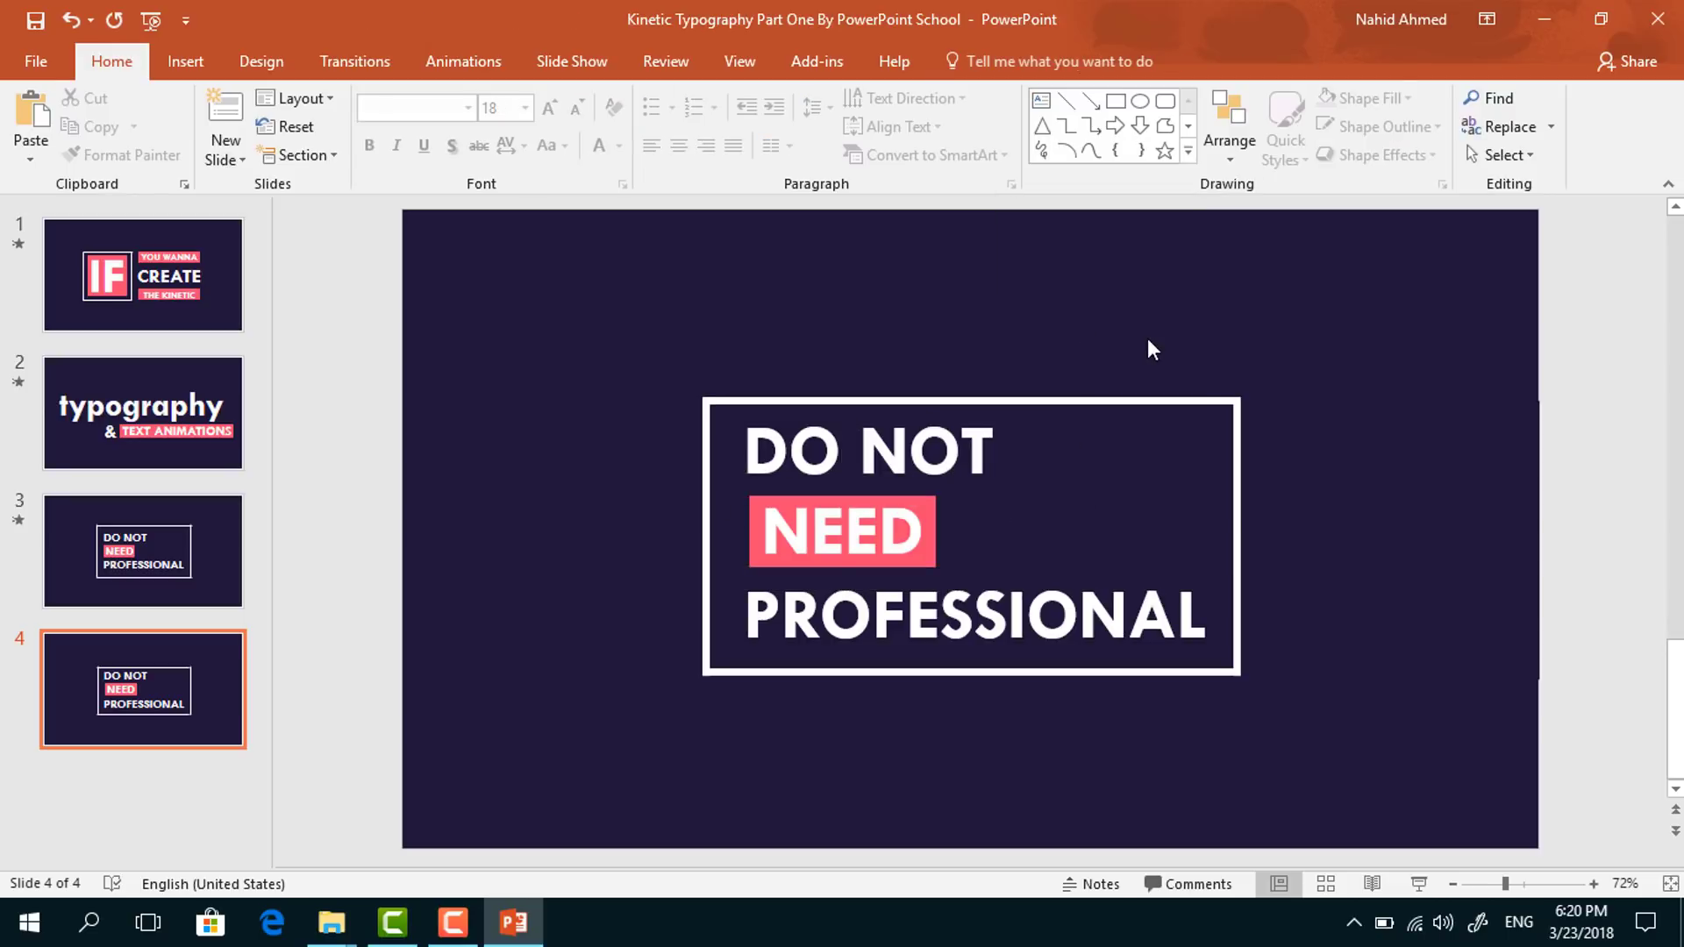
- Give the frame's top line a Wipe entrance from the right
{"action": "left_click", "coordinate": [436, 66]}
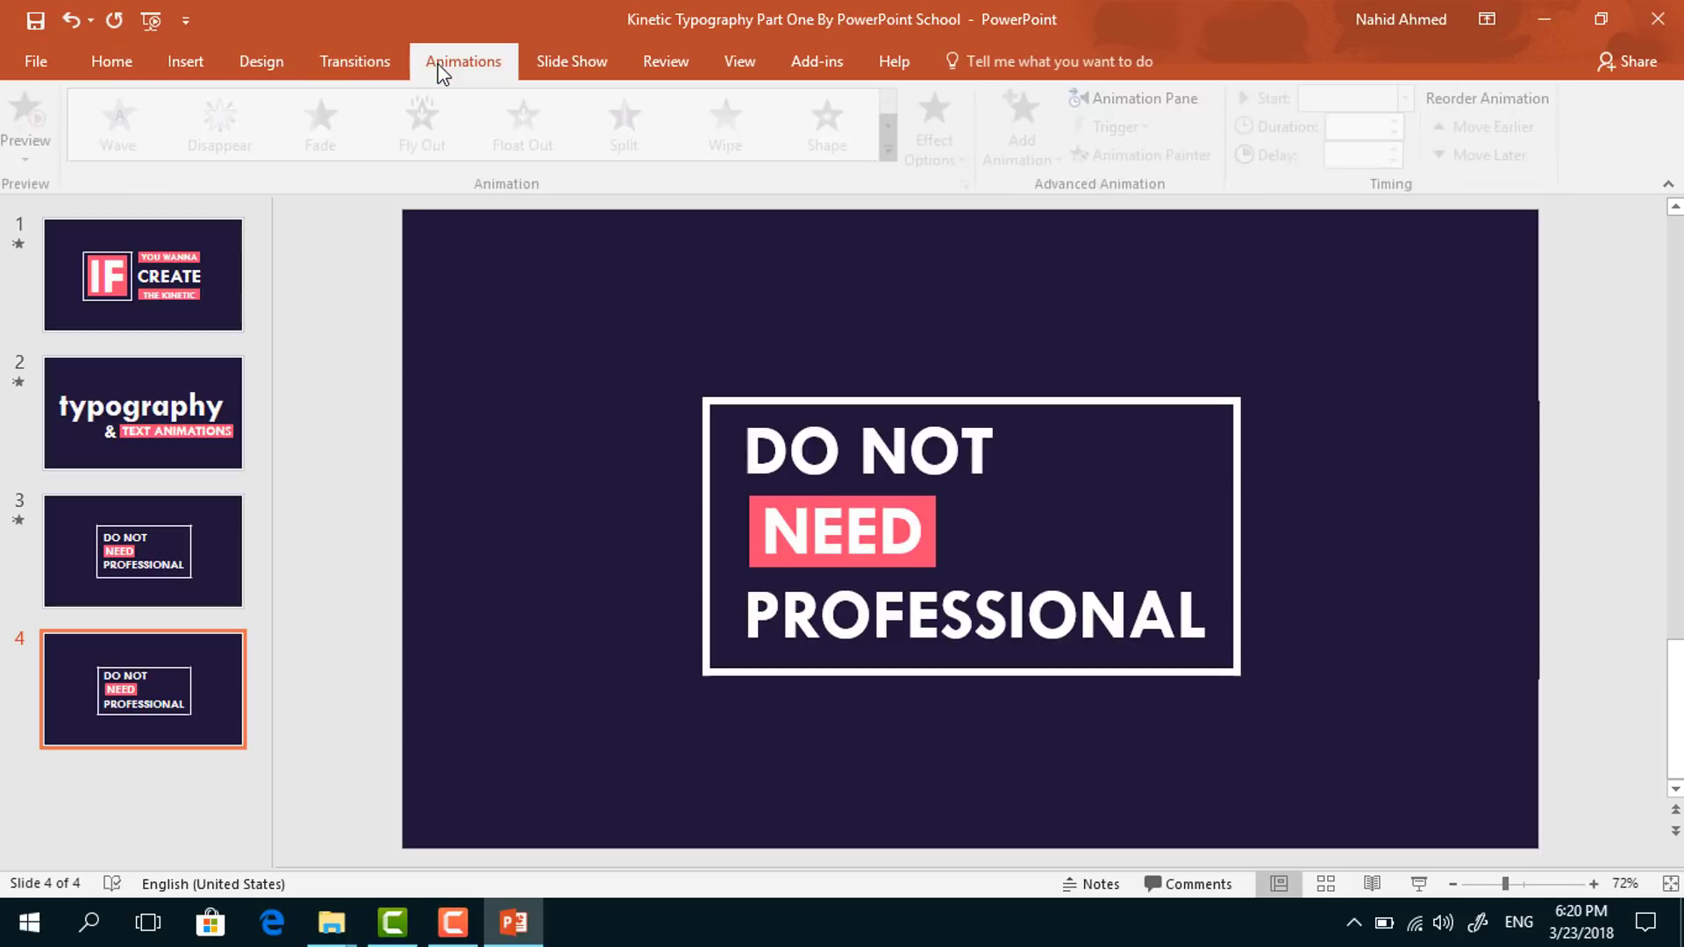
{"action": "left_click", "coordinate": [1138, 100]}
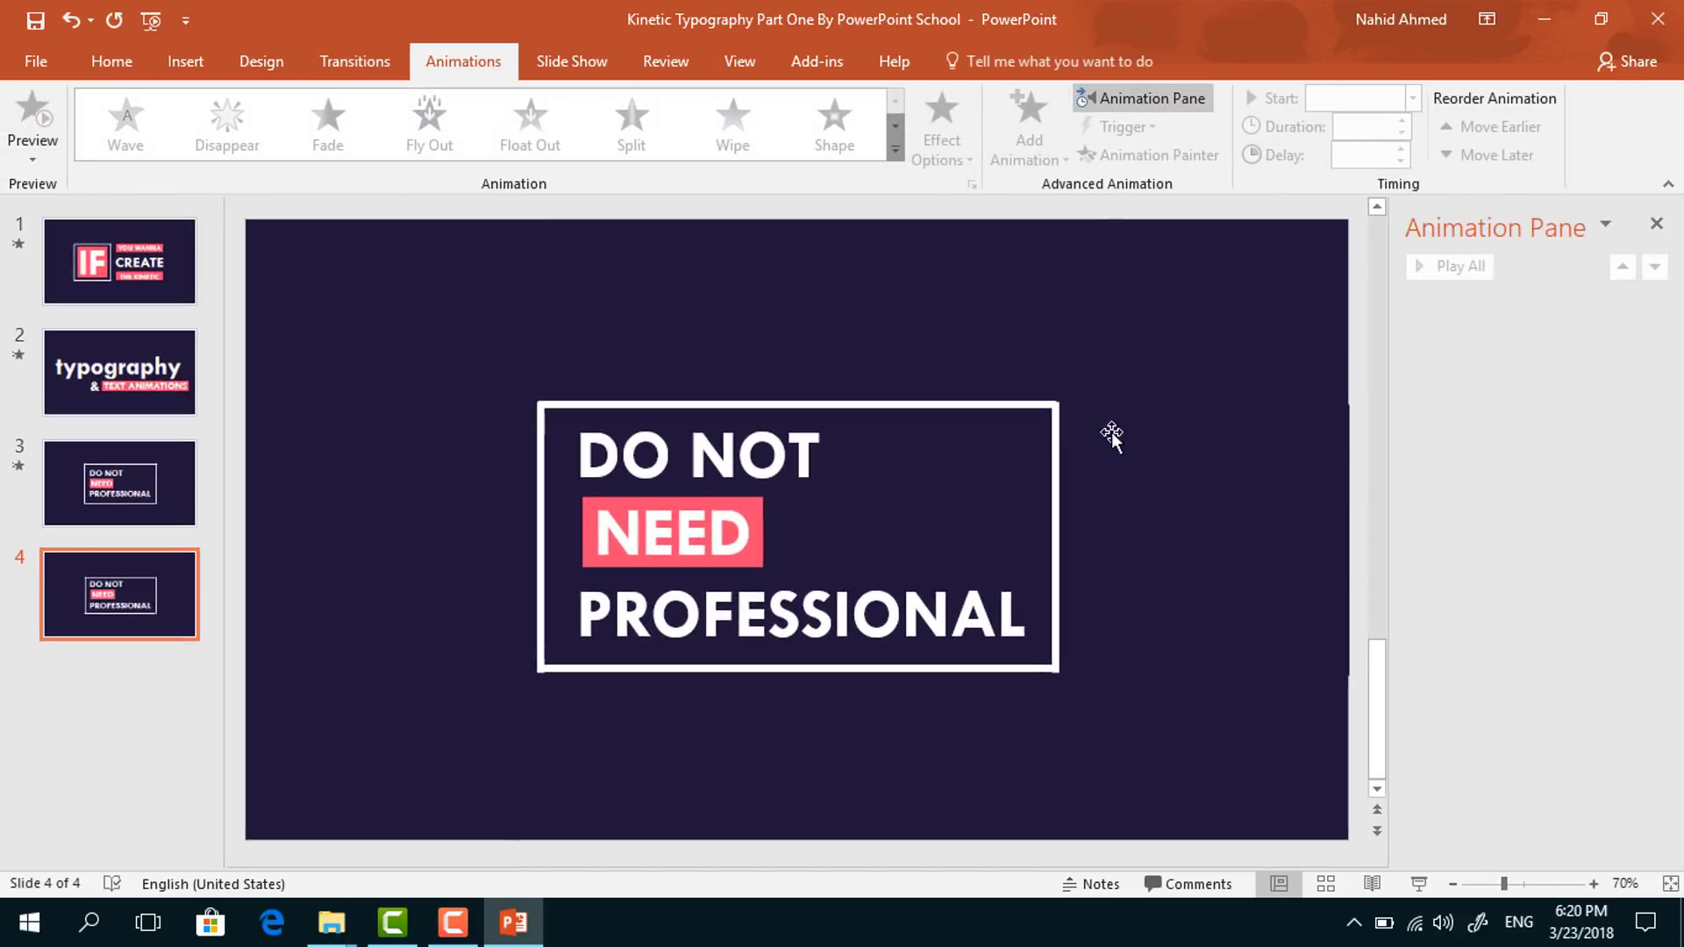
{"action": "left_click", "coordinate": [824, 403]}
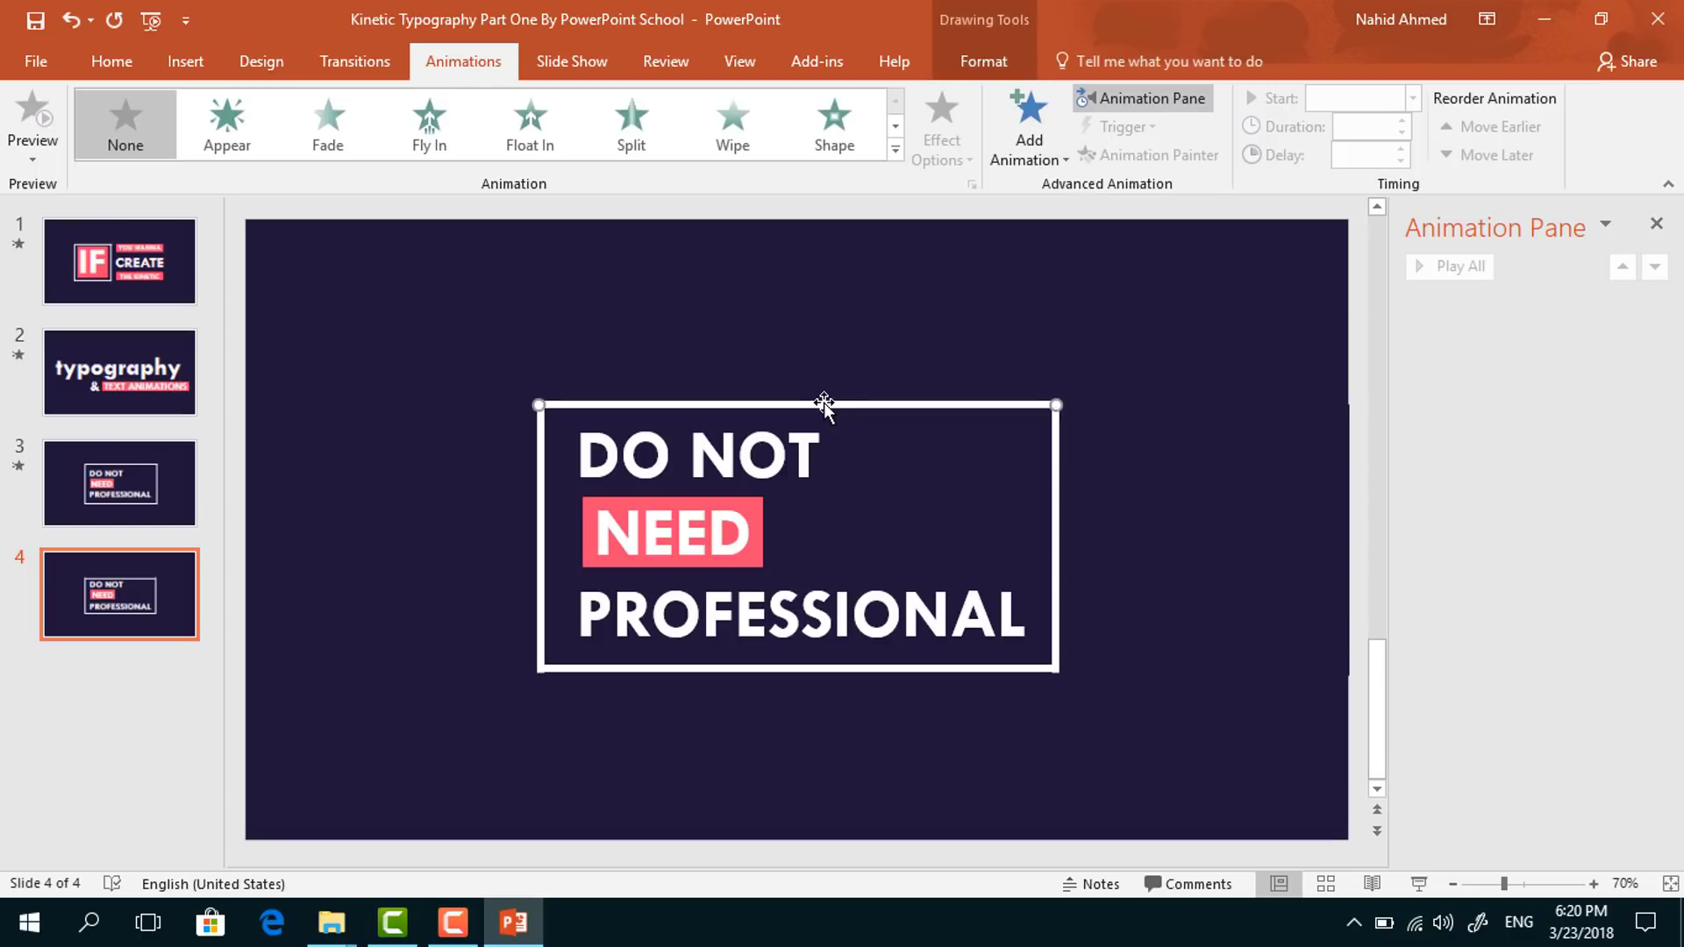
{"action": "left_click", "coordinate": [1028, 141]}
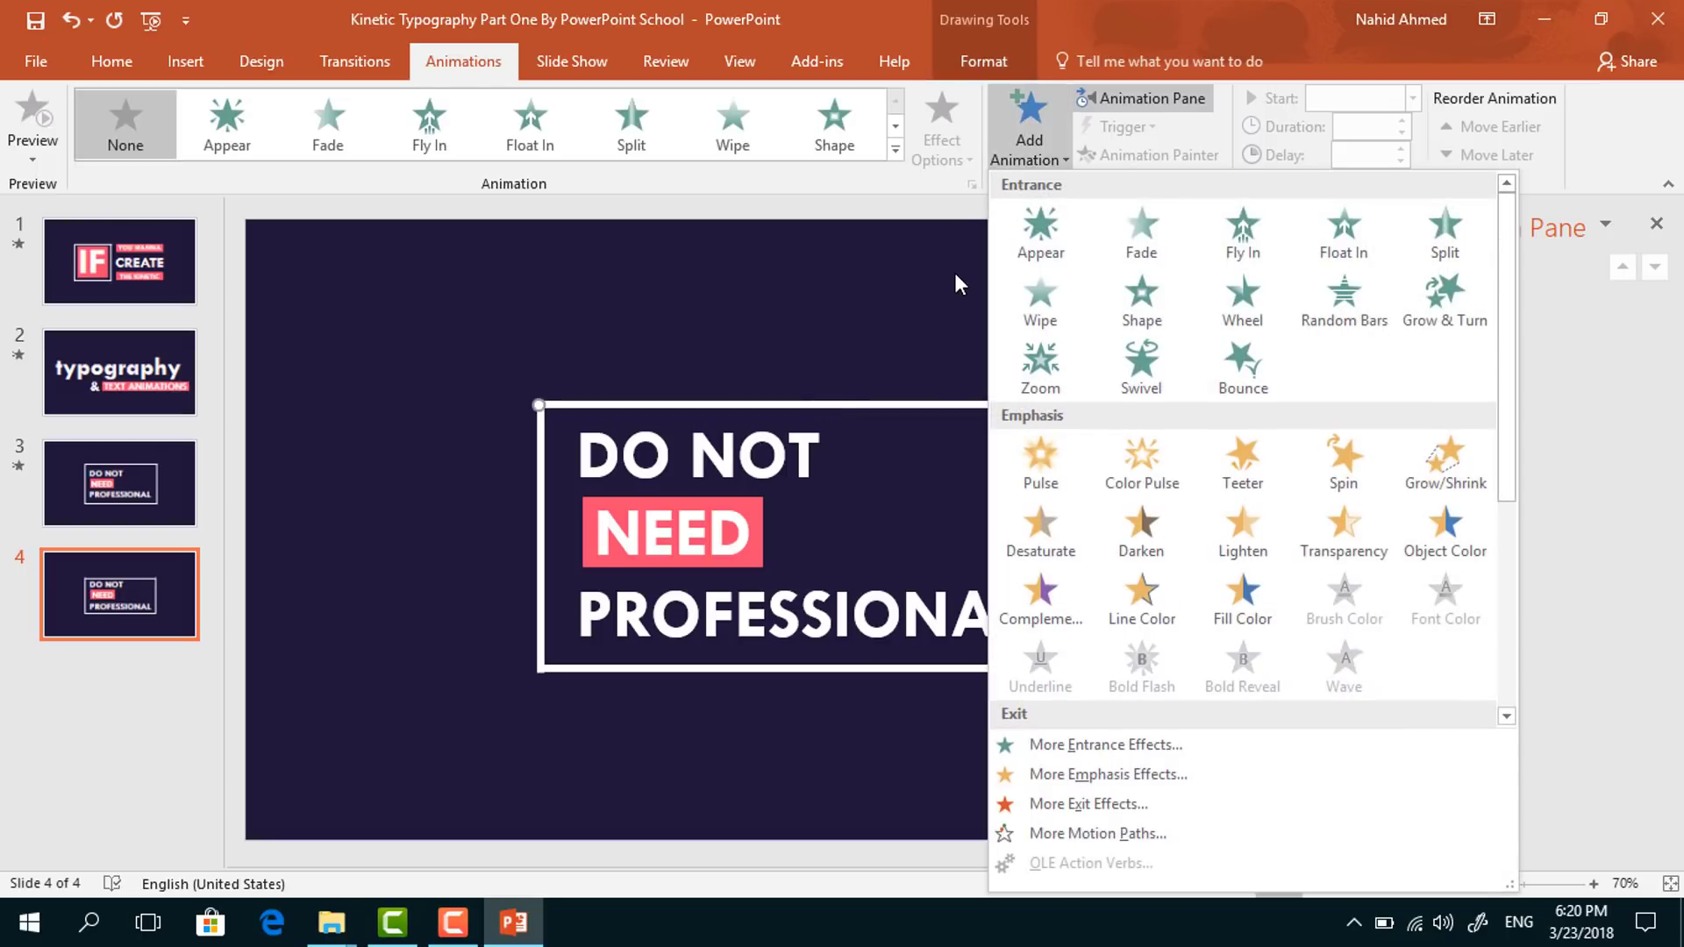
{"action": "left_click", "coordinate": [1054, 308]}
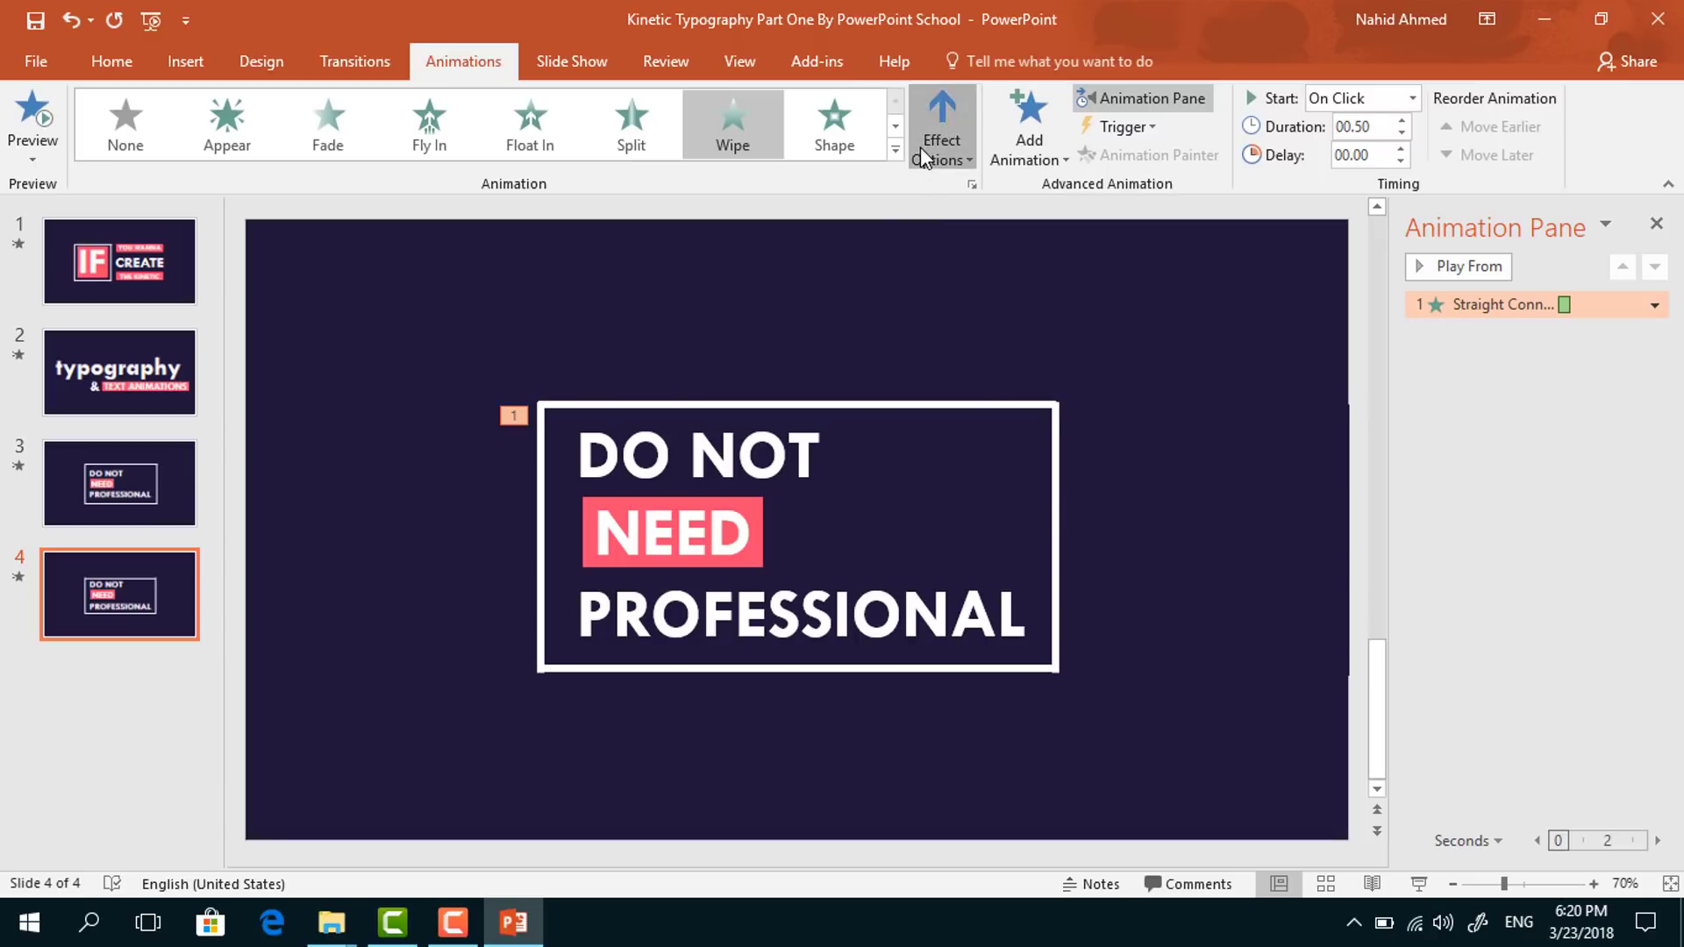
{"action": "left_click", "coordinate": [921, 153]}
{"action": "left_click", "coordinate": [984, 342]}
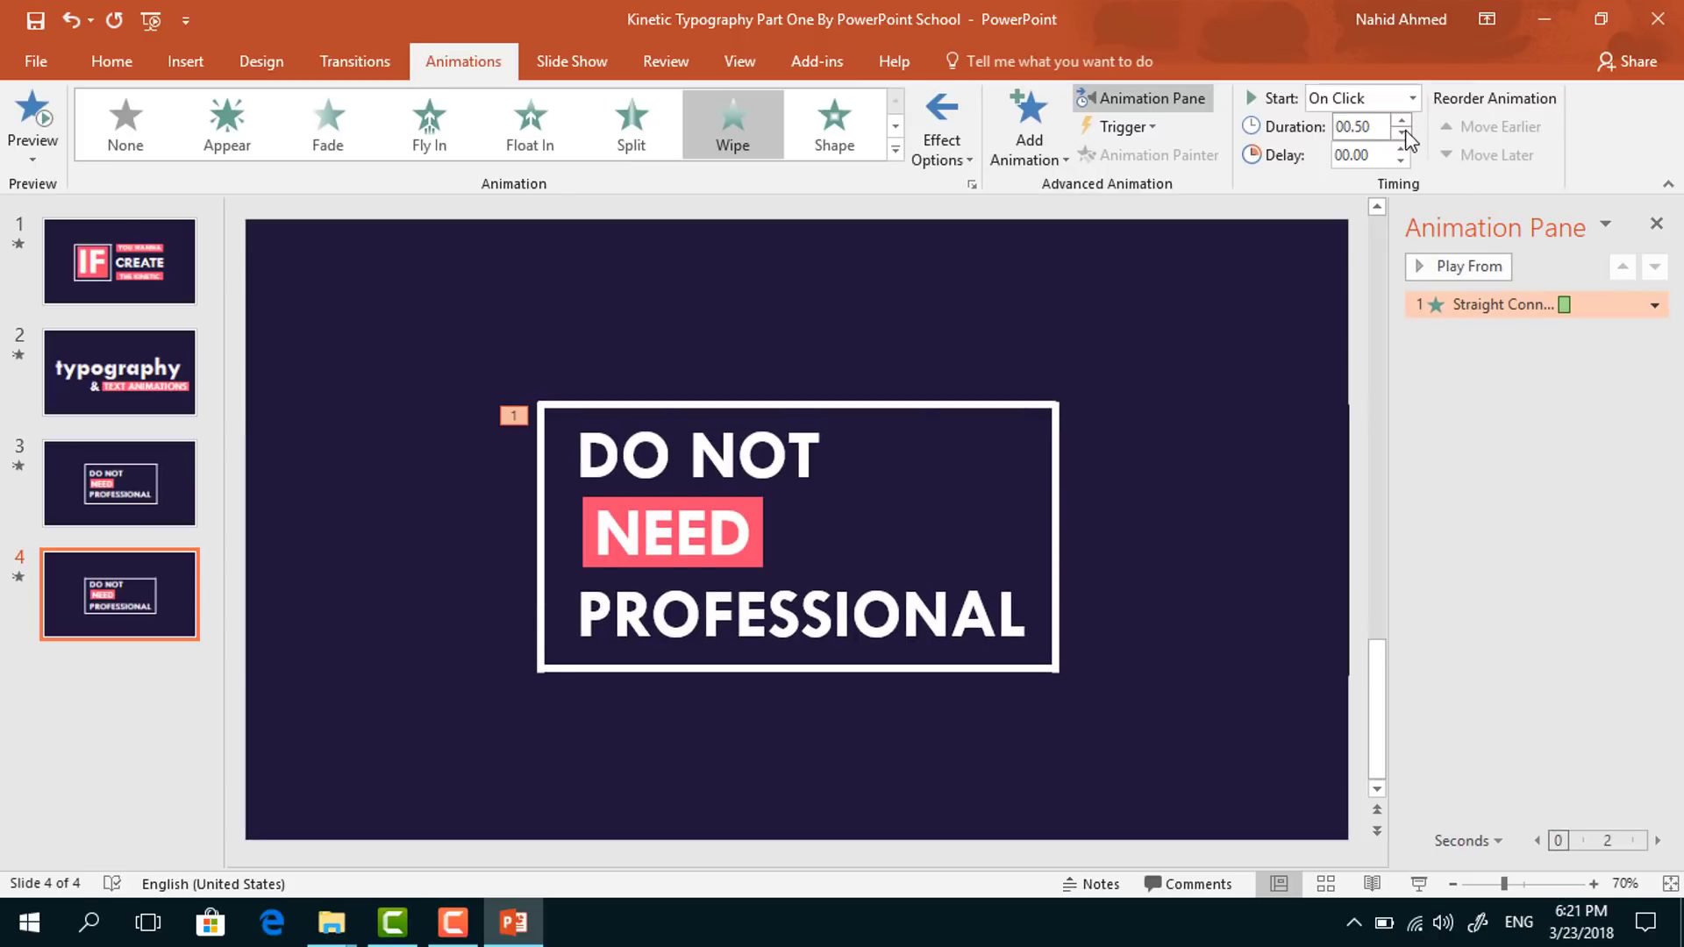
- Give the left line a Wipe from top, After Previous, lasting 0.25 seconds
{"action": "left_click", "coordinate": [540, 493]}
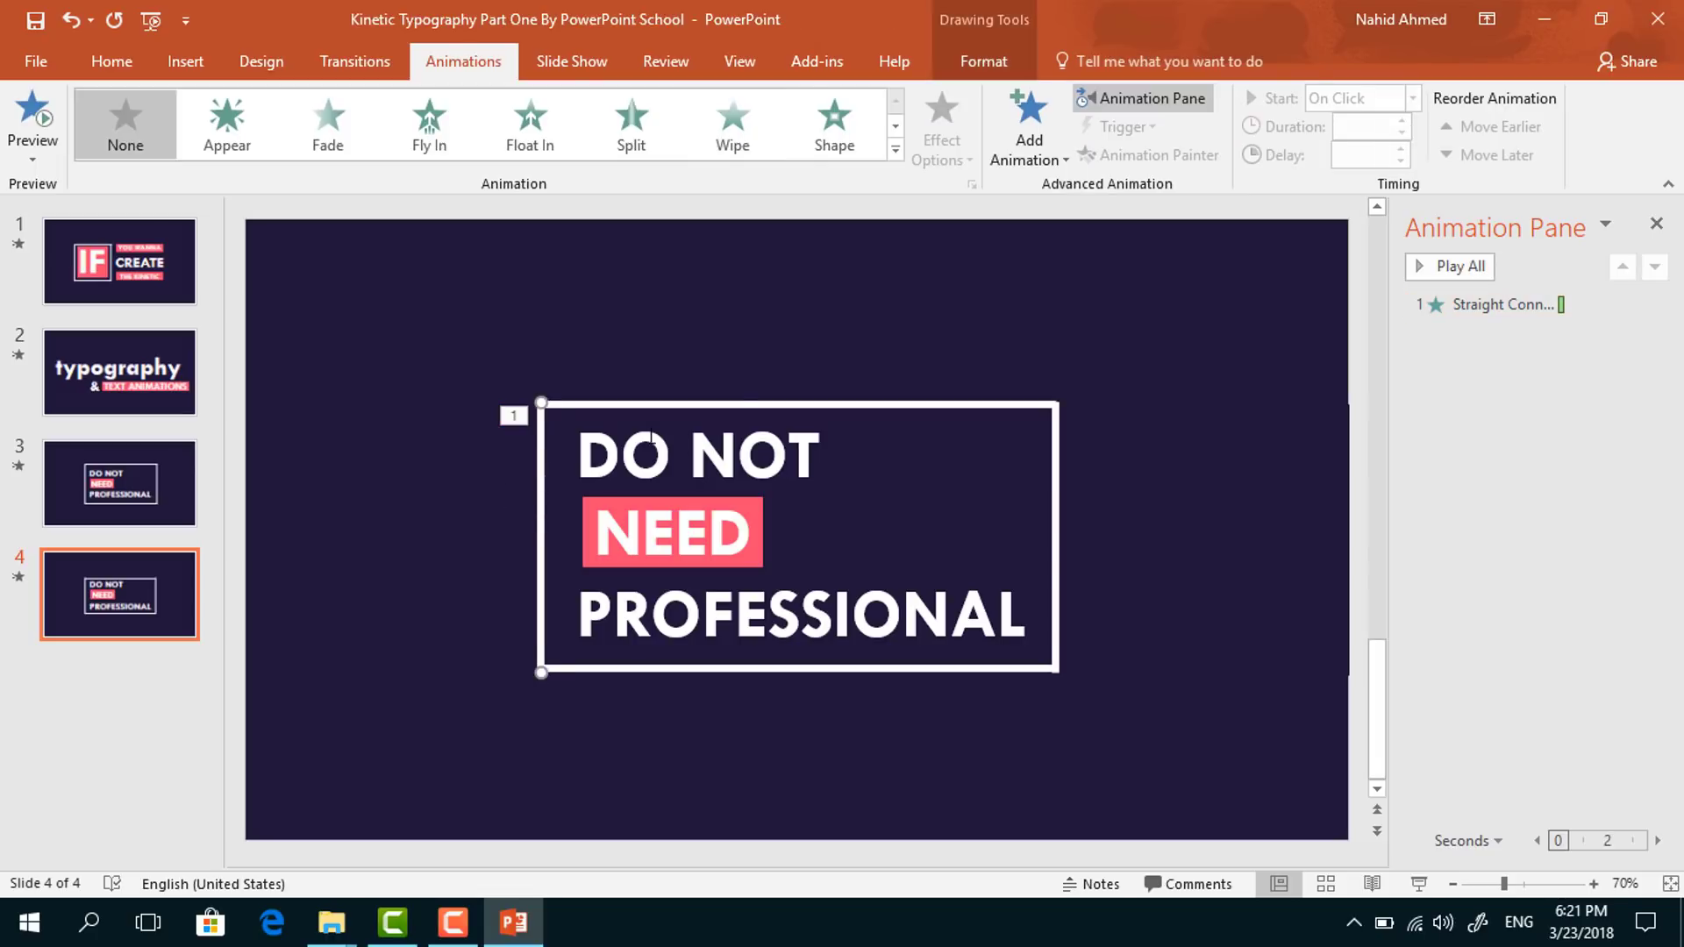
{"action": "left_click", "coordinate": [1022, 158]}
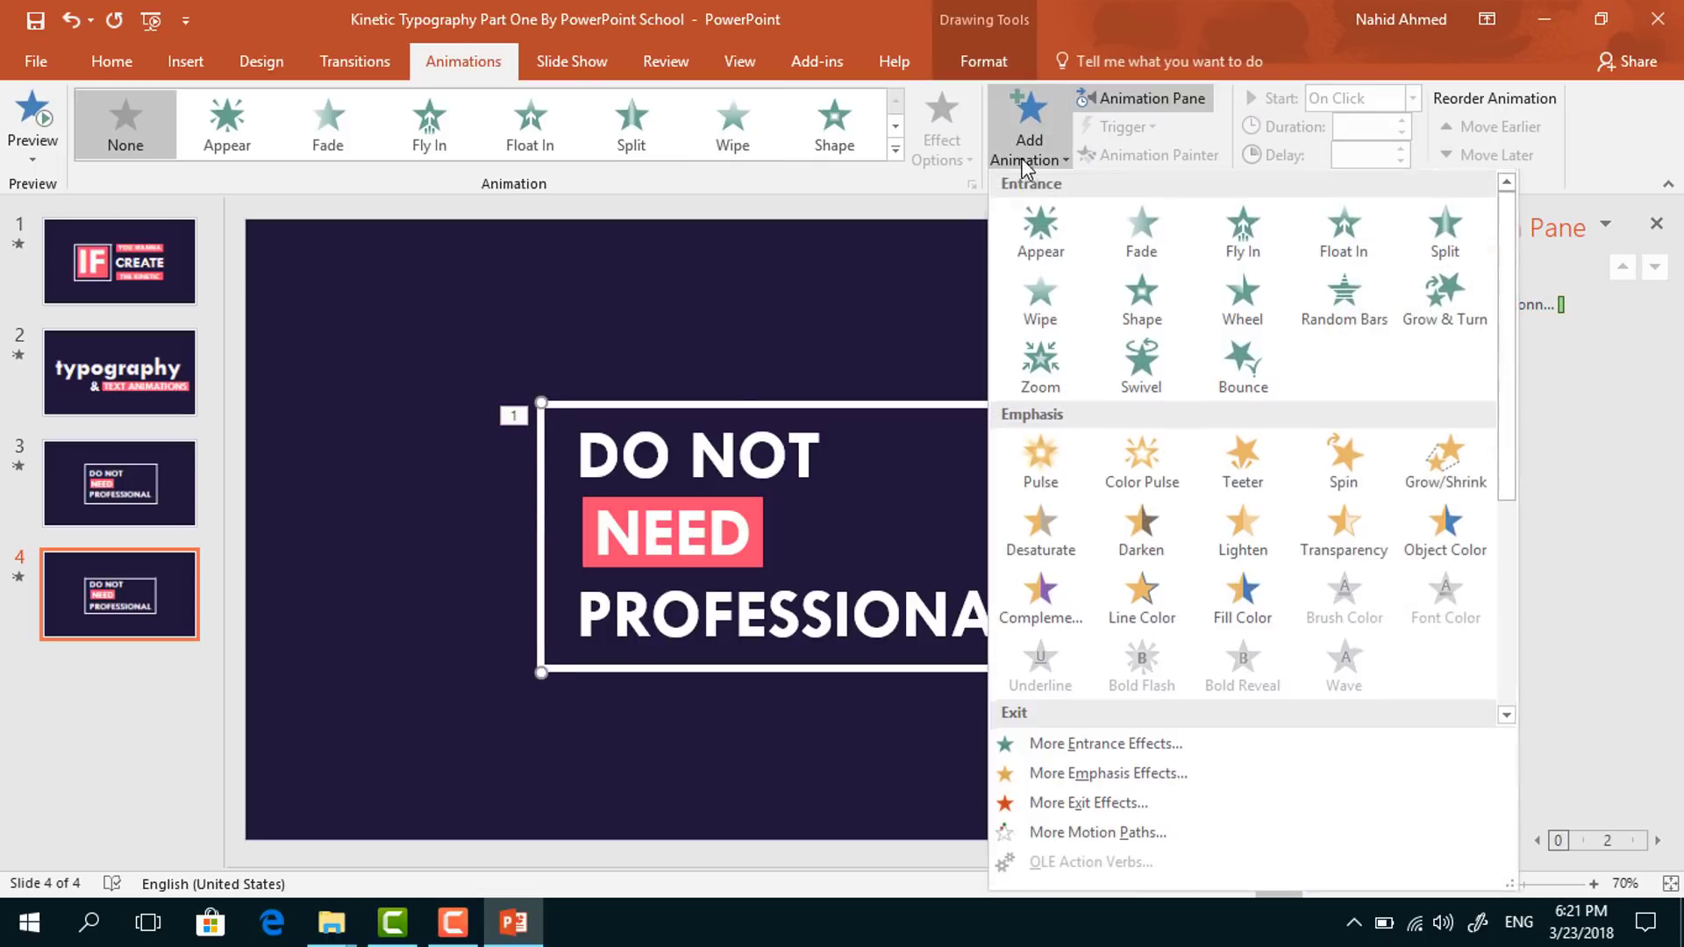
{"action": "left_click", "coordinate": [1050, 309]}
{"action": "left_click", "coordinate": [939, 140]}
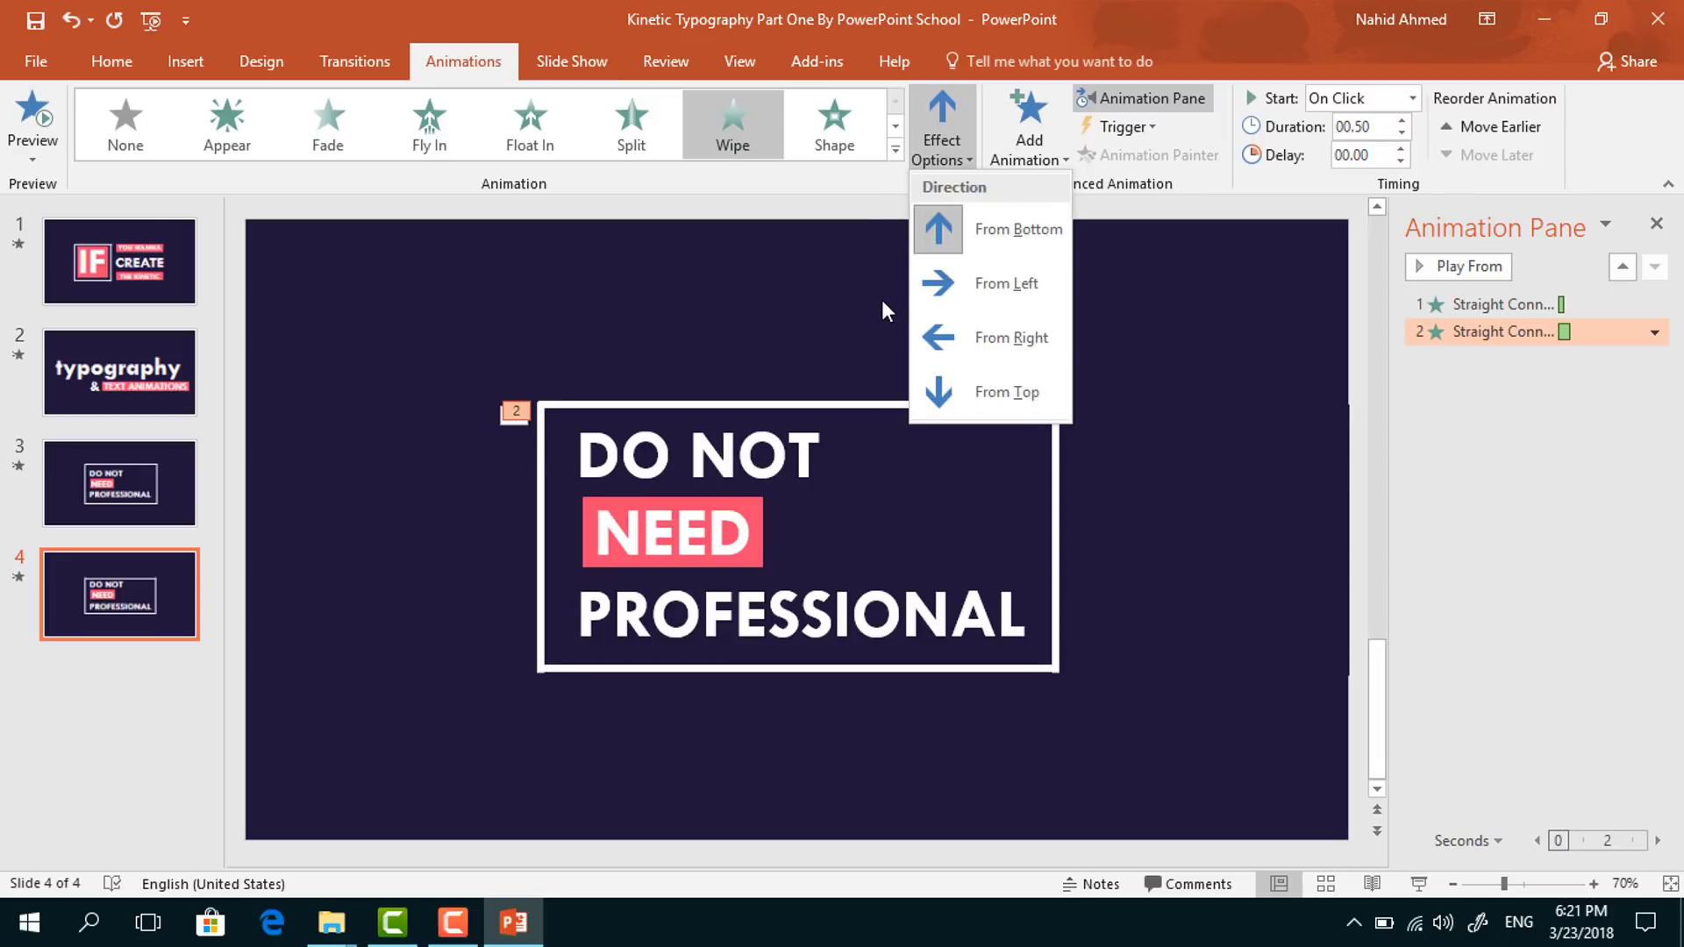
{"action": "left_click", "coordinate": [969, 394]}
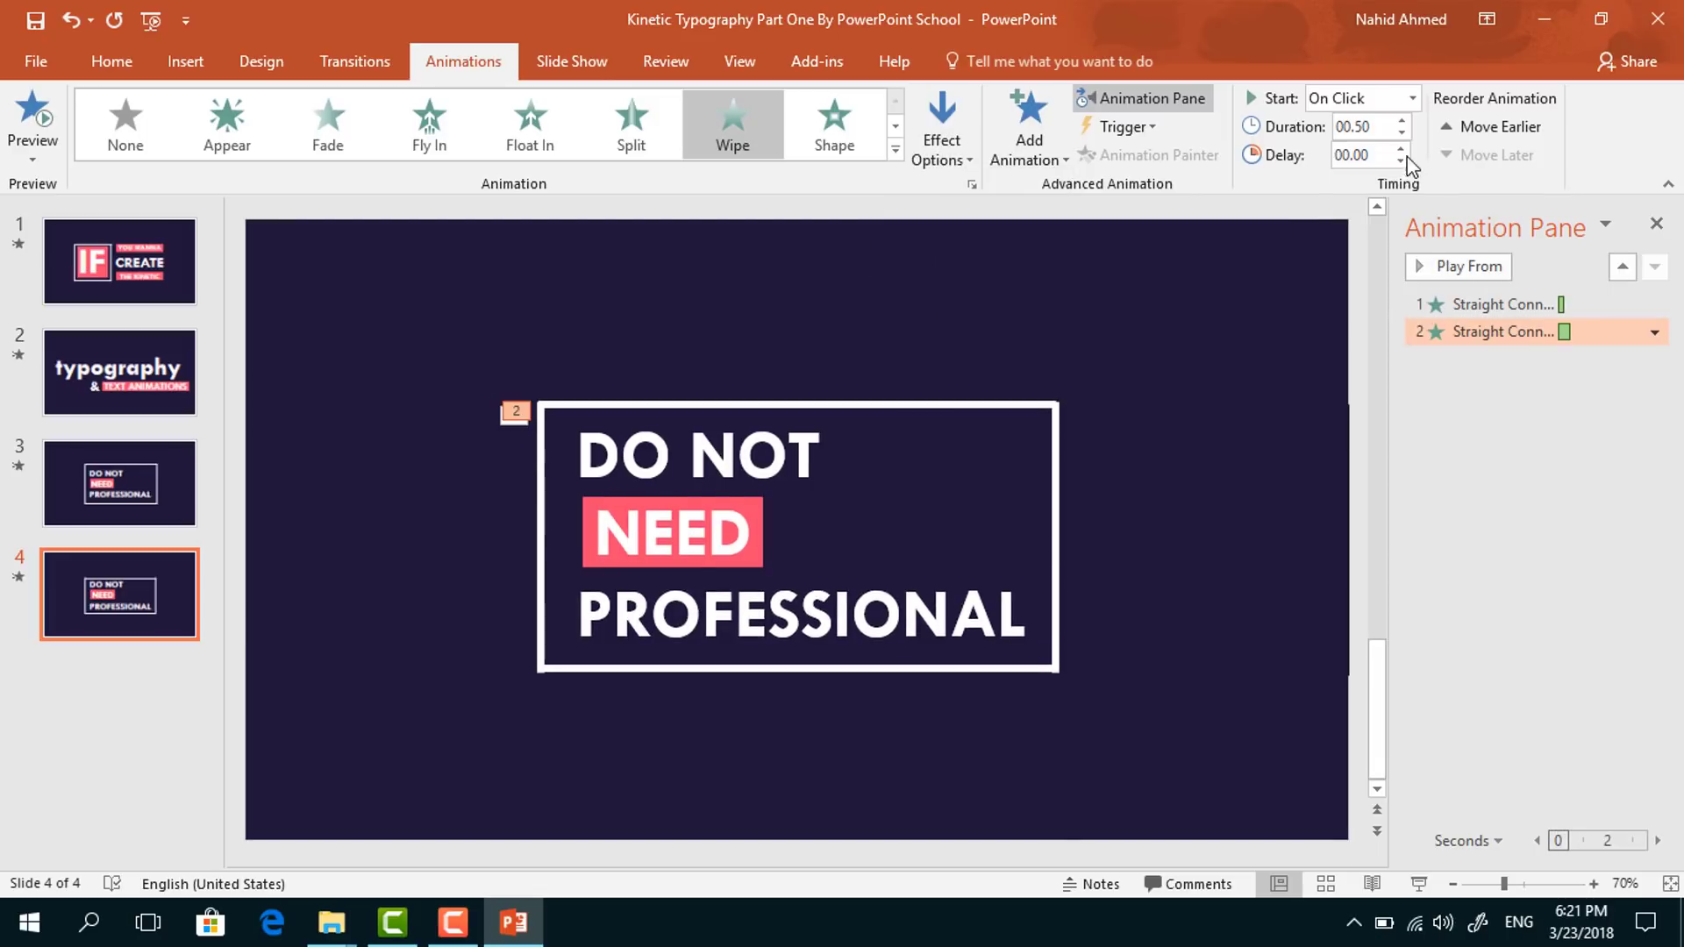
{"action": "left_click", "coordinate": [1413, 99]}
{"action": "left_click", "coordinate": [1402, 172]}
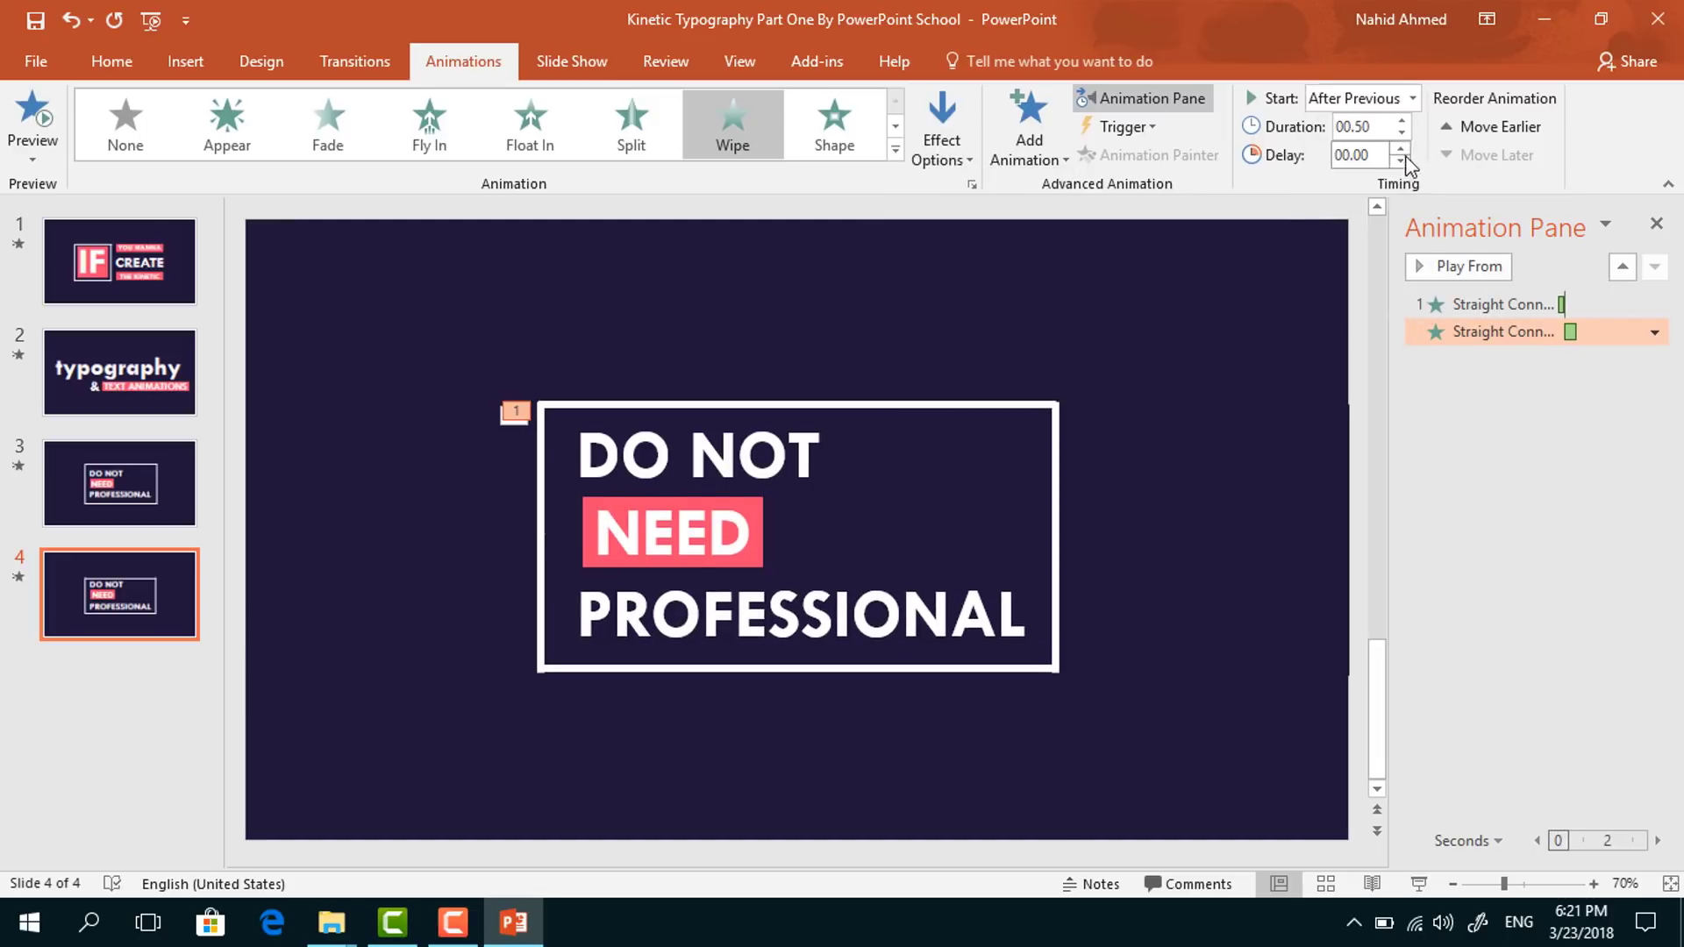
{"action": "left_click", "coordinate": [1402, 133]}
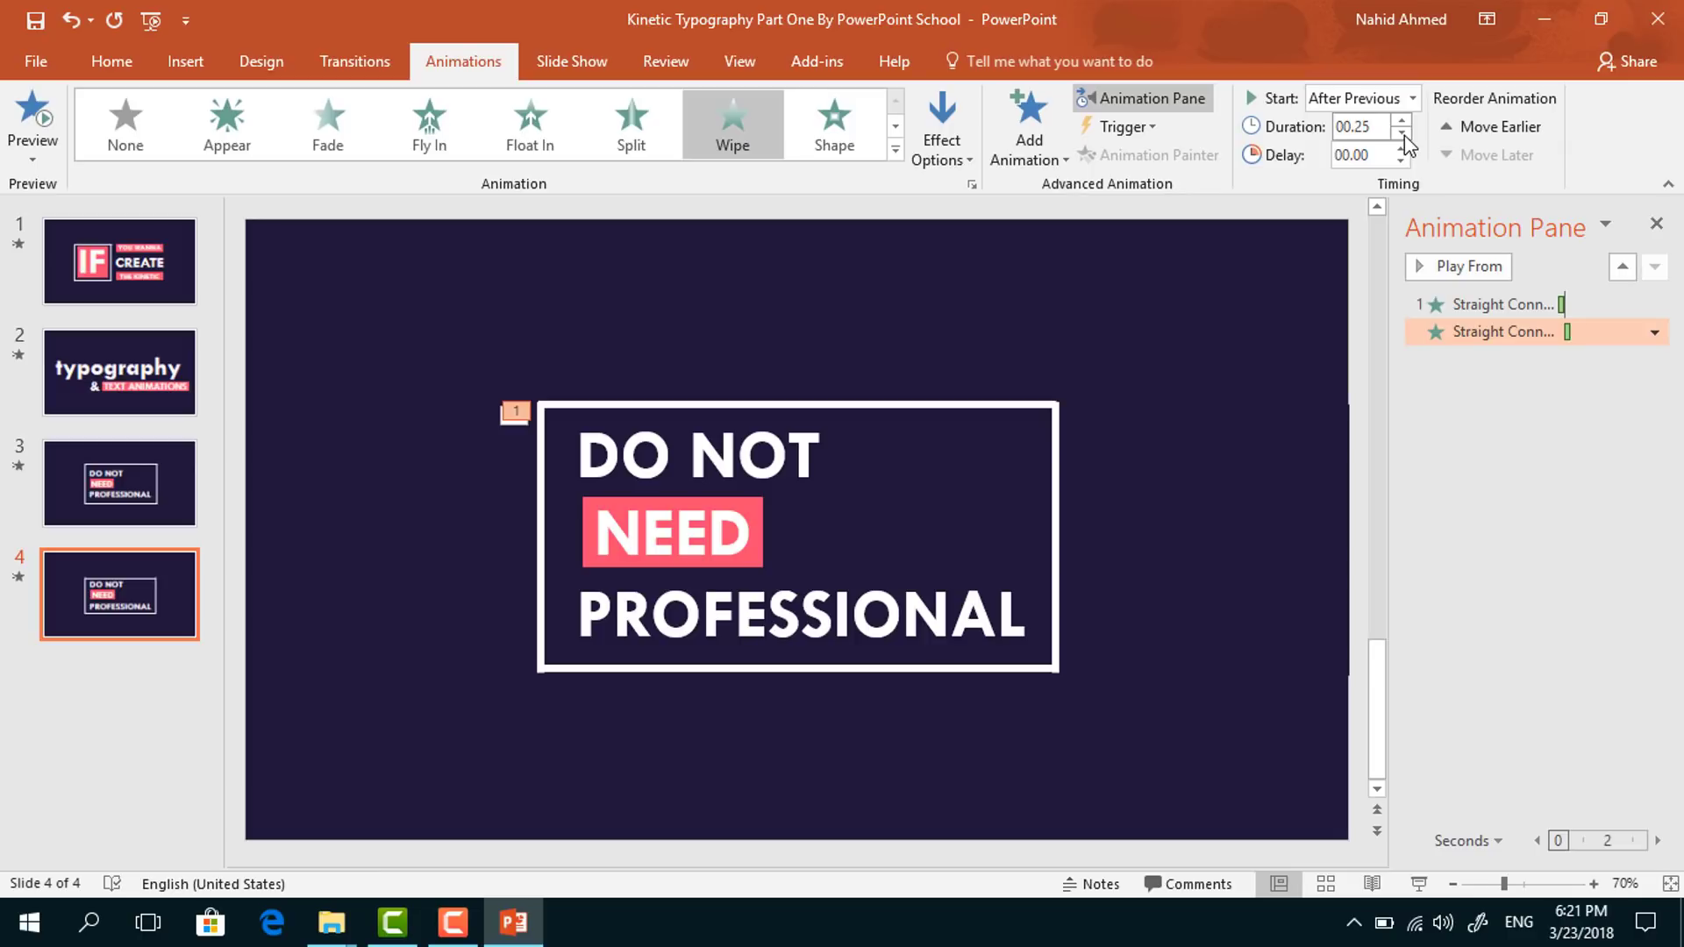
- Give the bottom line a Wipe from left, After Previous, lasting 0.25 seconds
{"action": "left_click", "coordinate": [612, 669]}
{"action": "left_click", "coordinate": [1026, 154]}
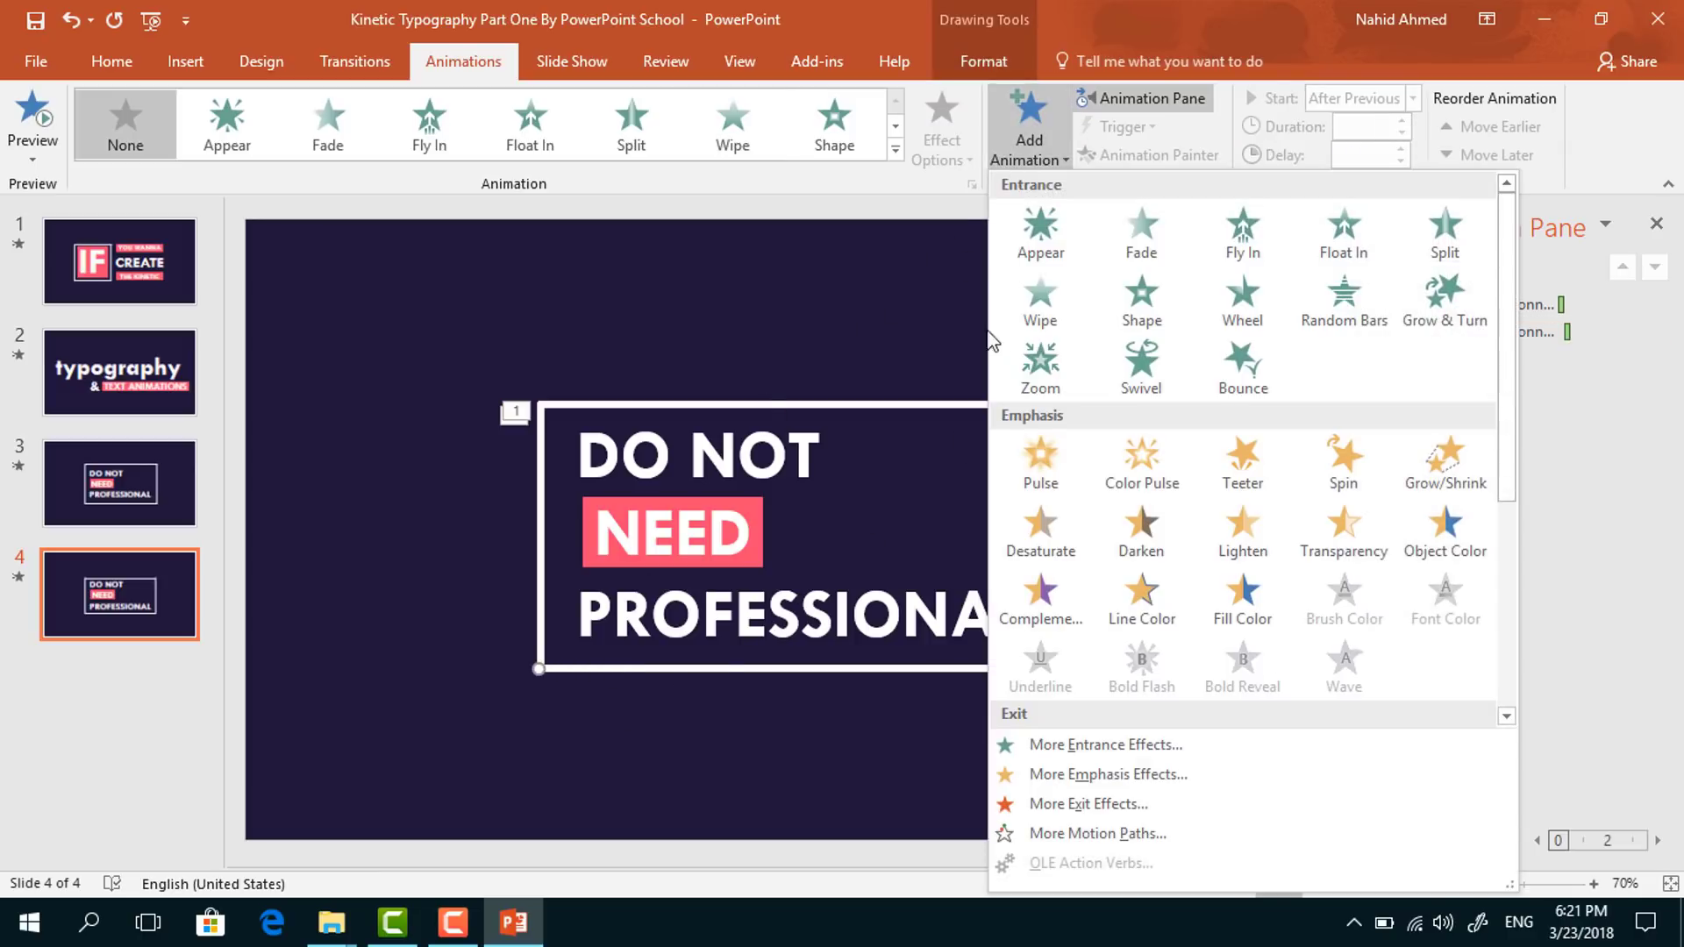
{"action": "left_click", "coordinate": [1057, 309]}
{"action": "left_click", "coordinate": [934, 131]}
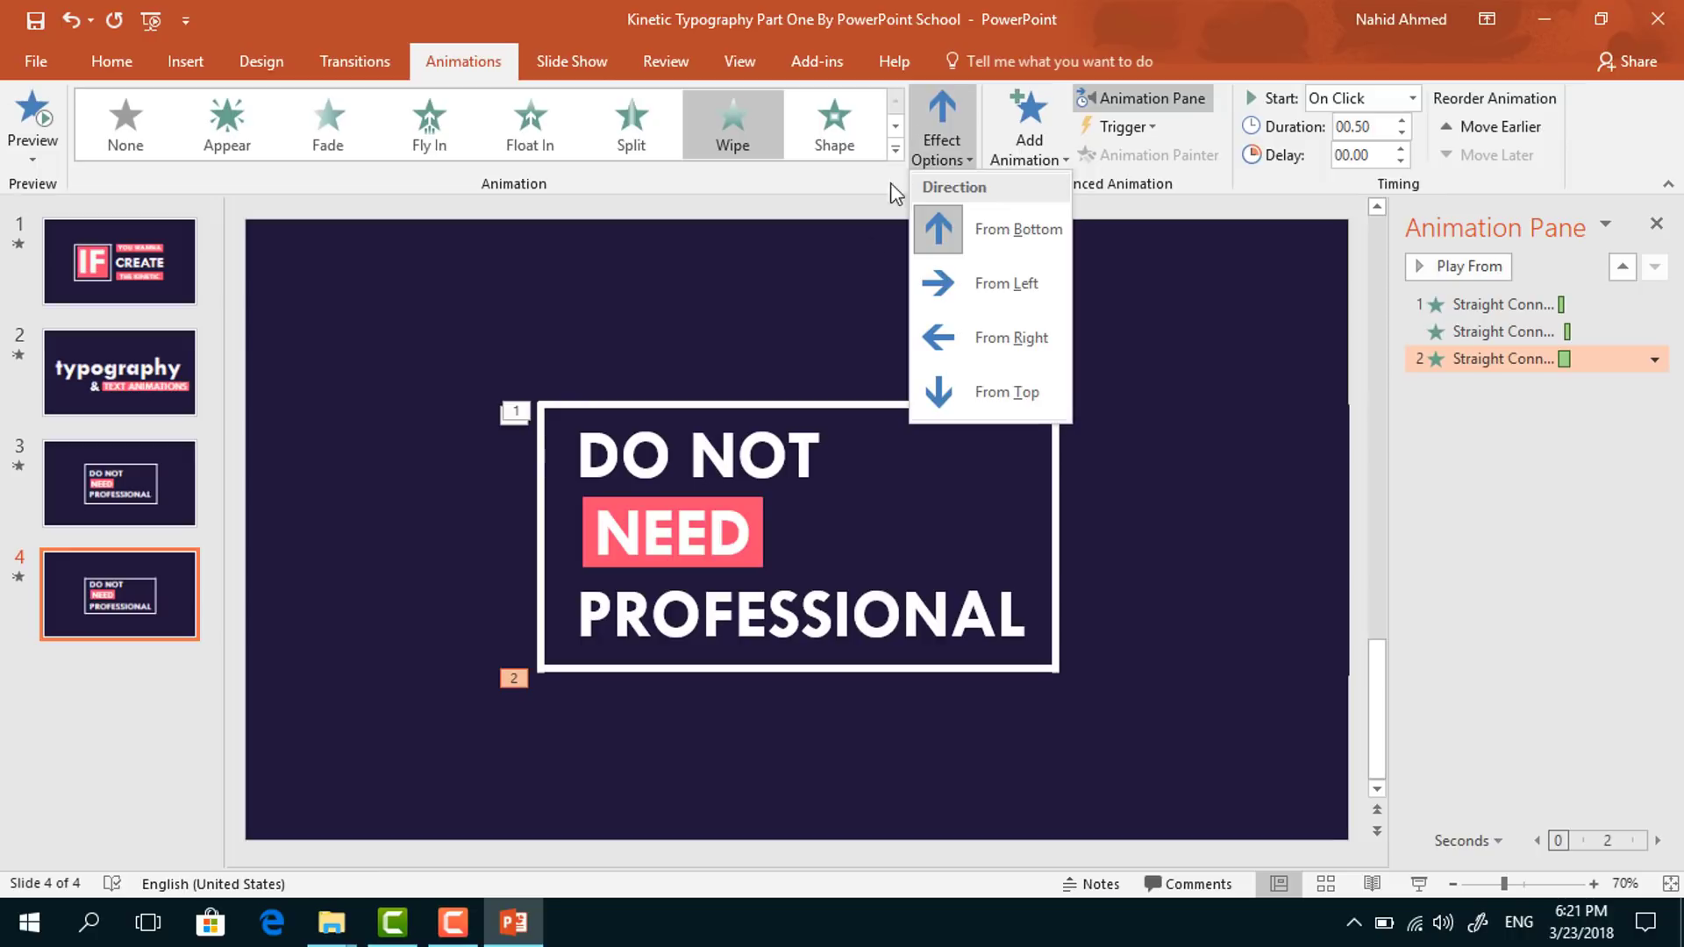
{"action": "left_click", "coordinate": [987, 281]}
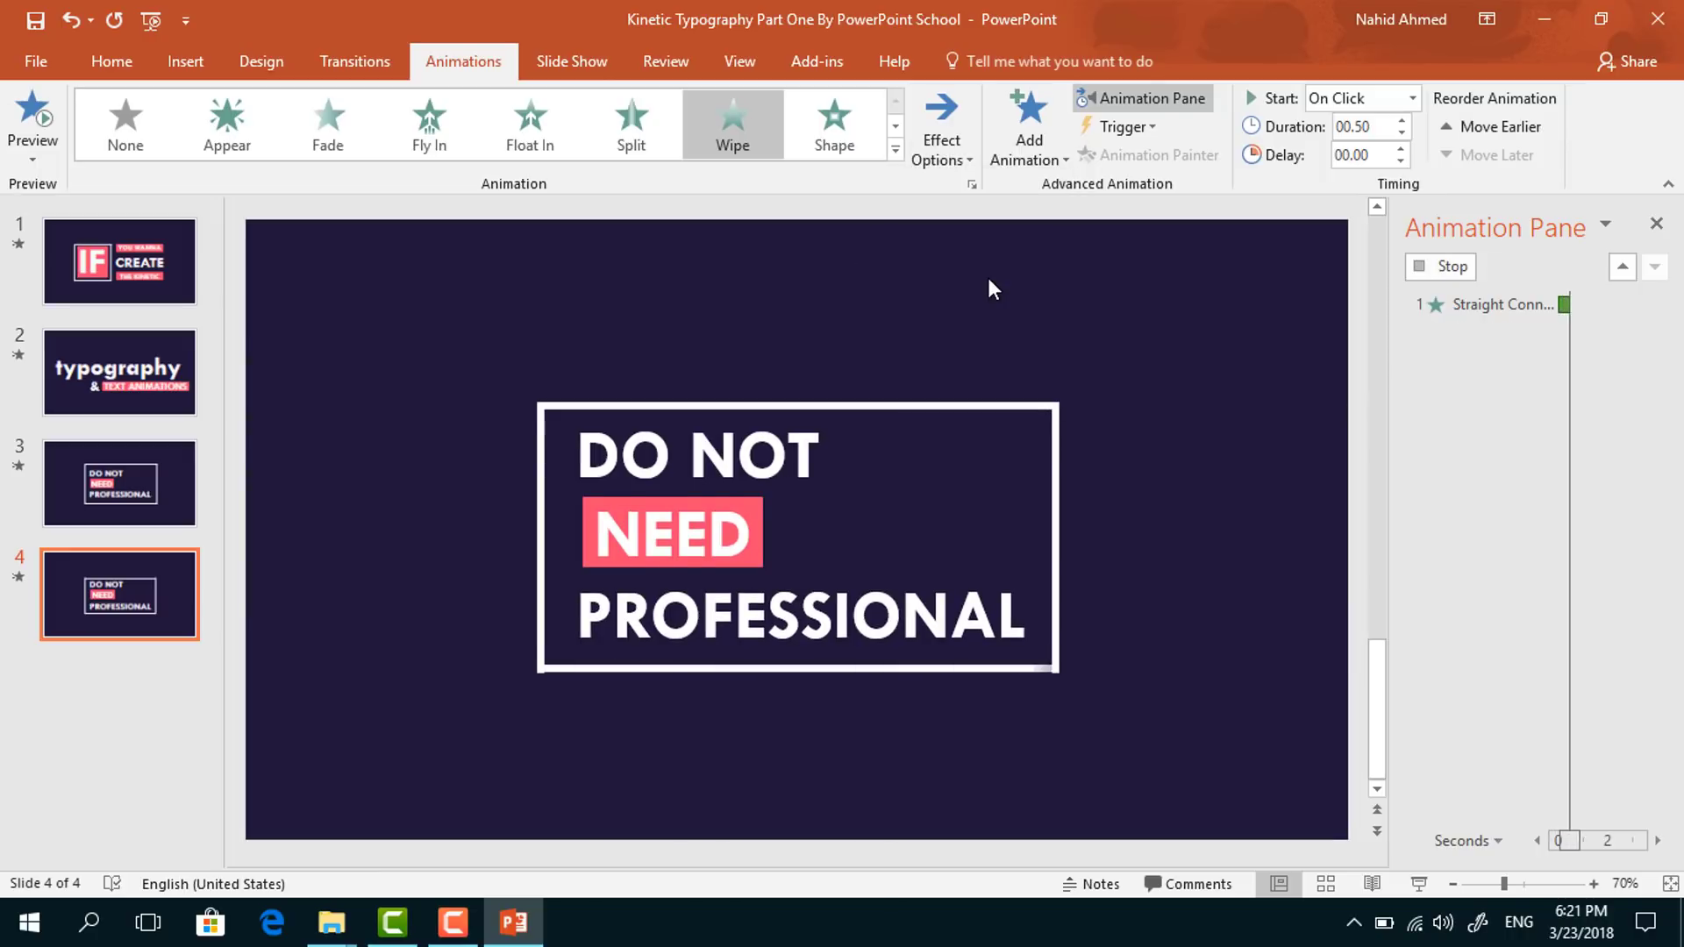
{"action": "left_click", "coordinate": [1413, 98]}
{"action": "left_click", "coordinate": [1389, 170]}
{"action": "left_click", "coordinate": [1402, 133]}
- Give the right line a Wipe entrance, After Previous, lasting 0.25 seconds
{"action": "left_click", "coordinate": [1057, 521]}
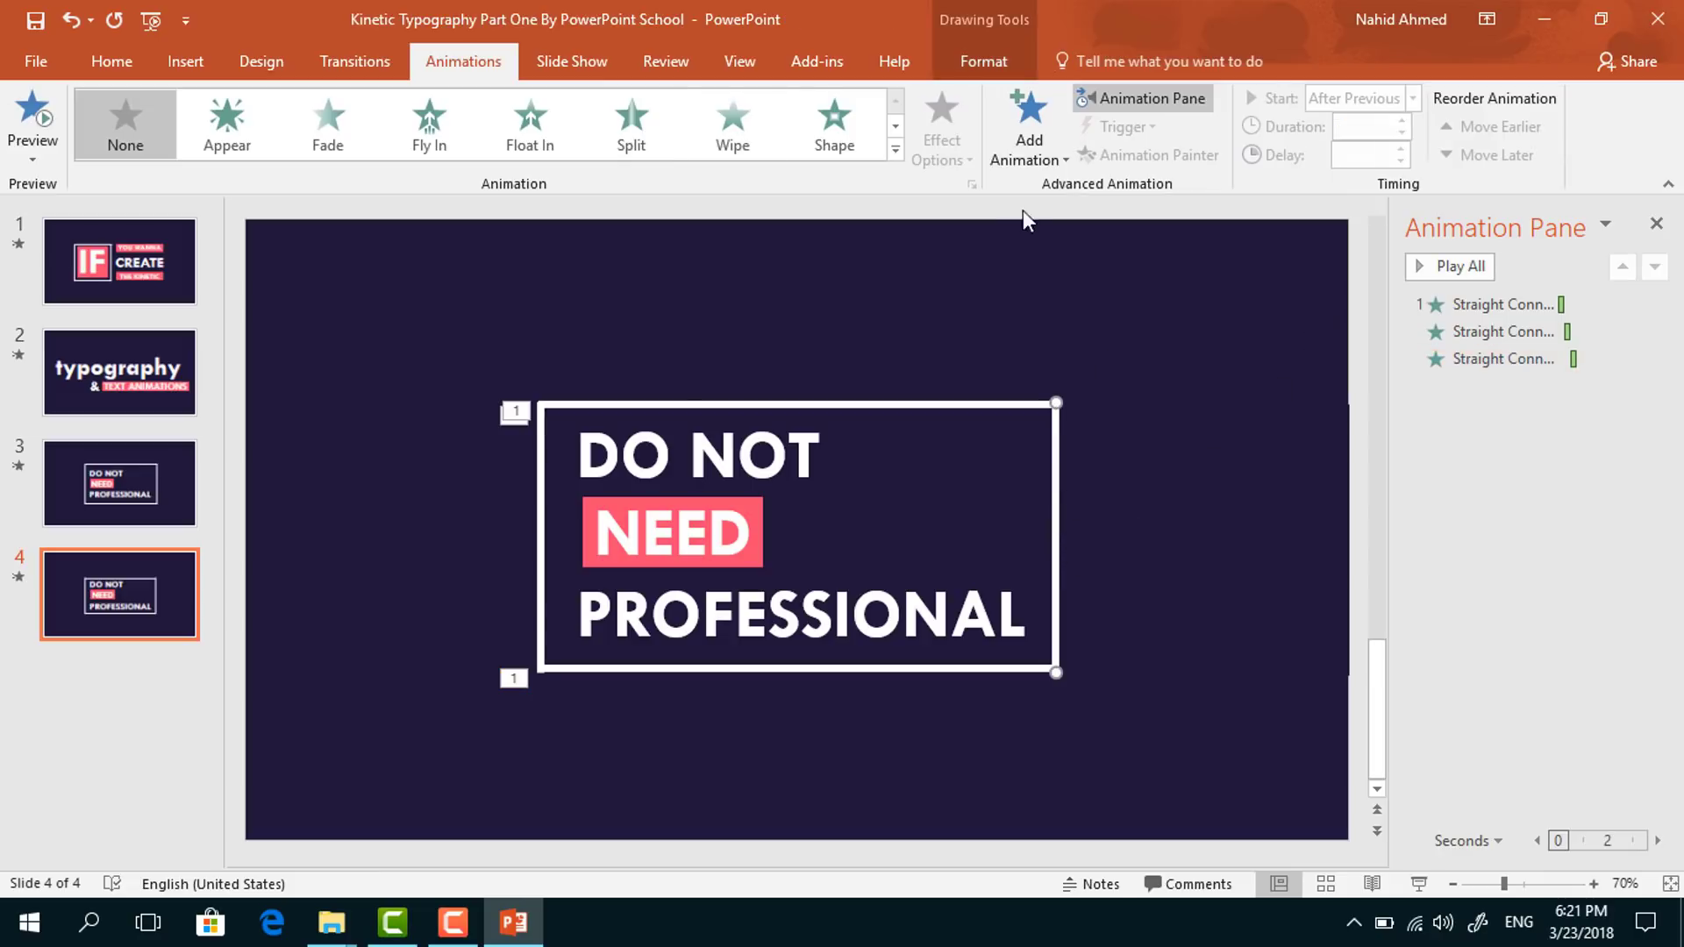
{"action": "left_click", "coordinate": [1028, 140]}
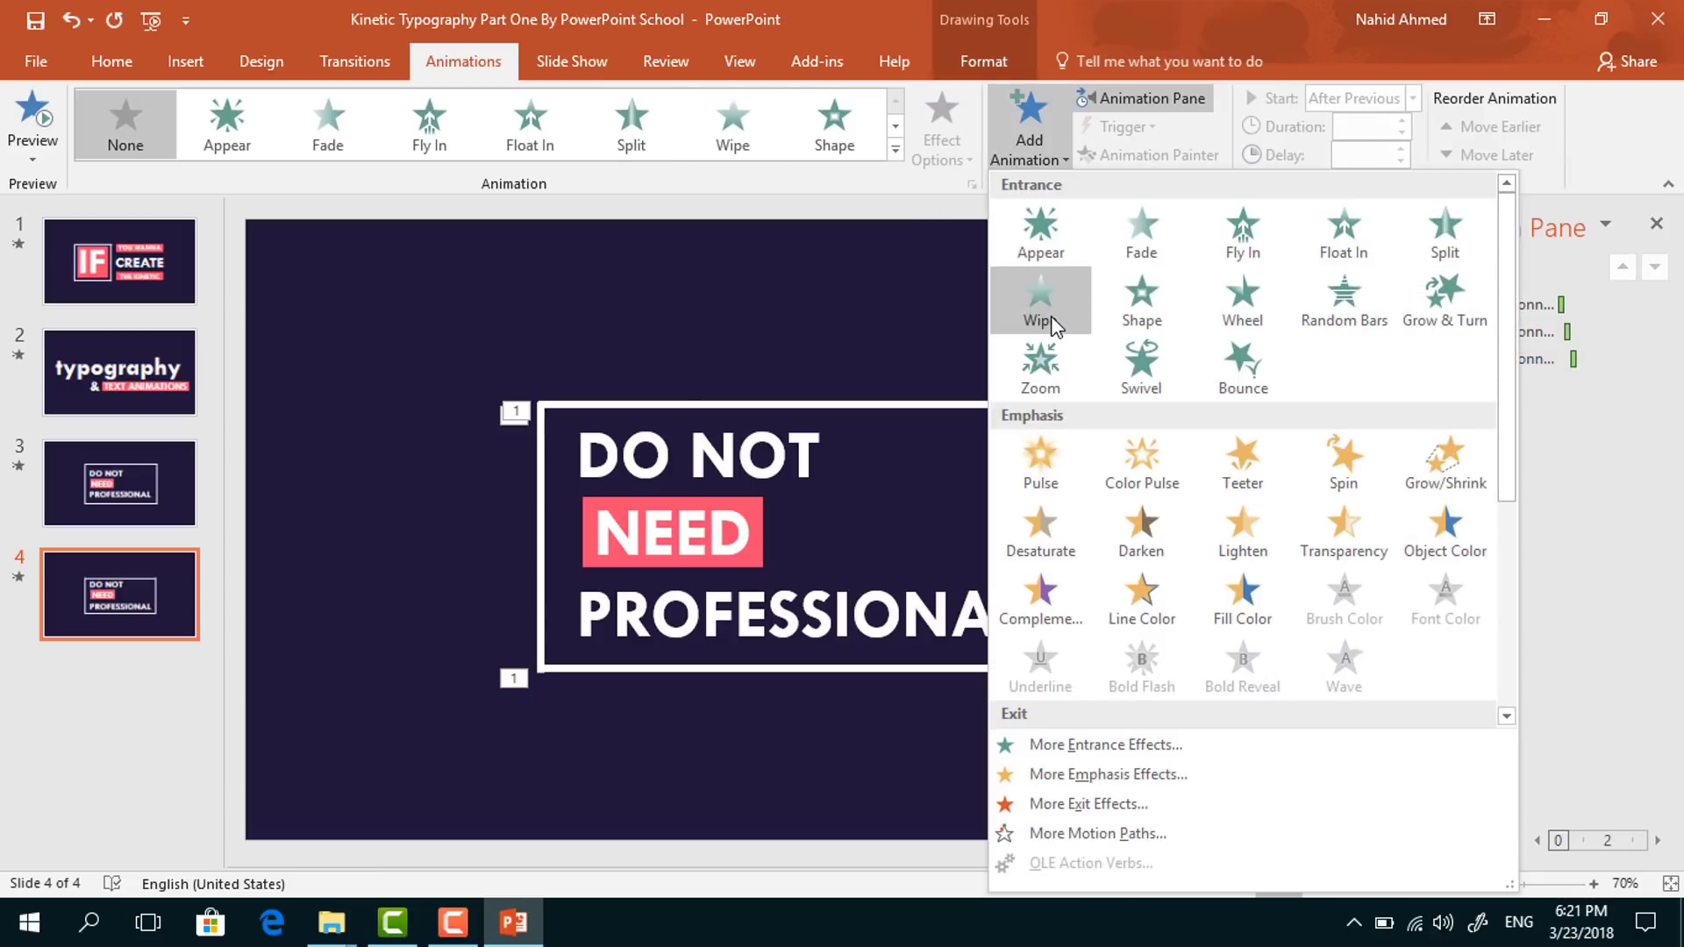
{"action": "left_click", "coordinate": [1051, 315]}
{"action": "left_click", "coordinate": [1412, 98]}
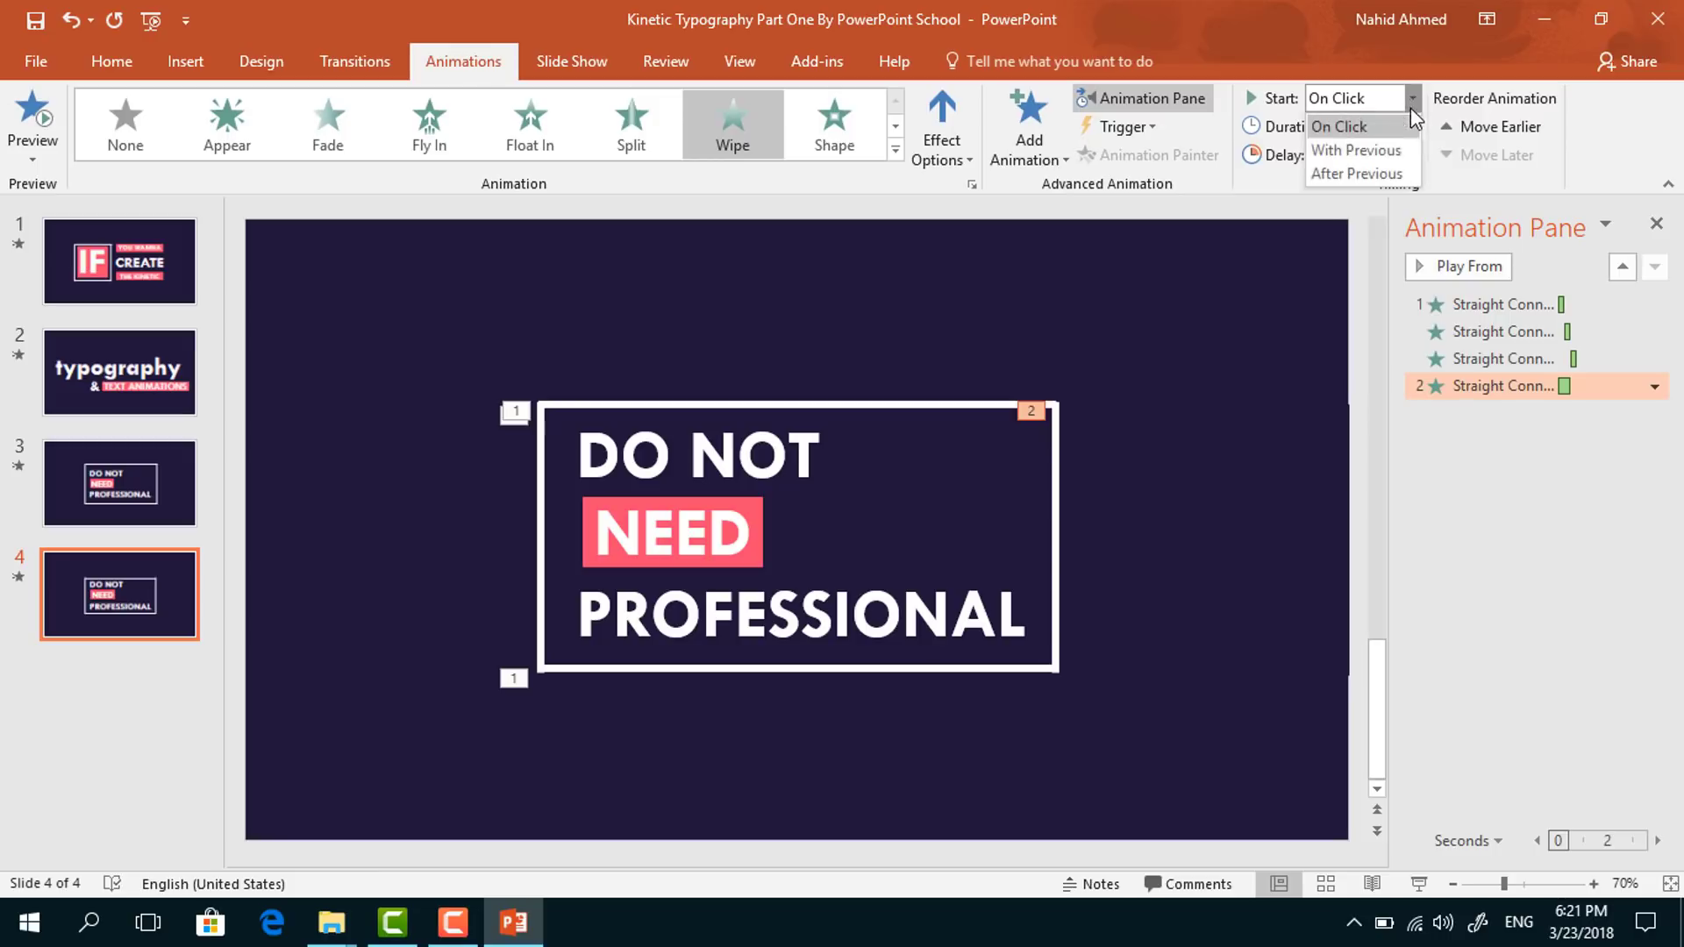
{"action": "left_click", "coordinate": [1357, 173]}
{"action": "left_click", "coordinate": [1401, 133]}
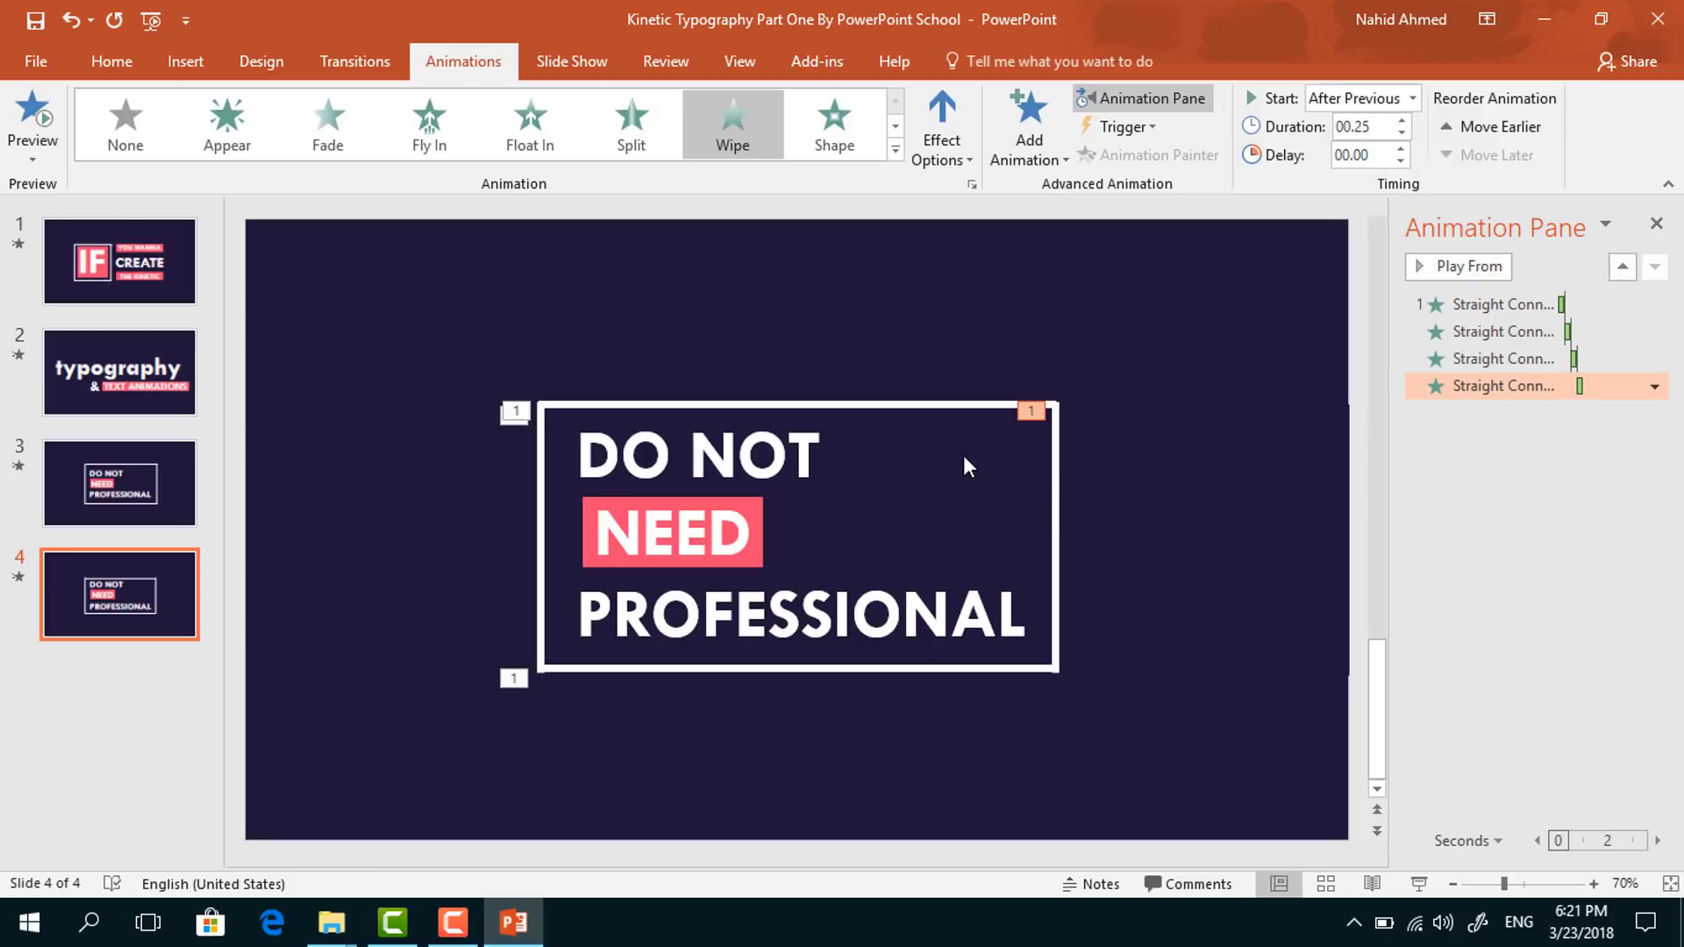
{"action": "left_click", "coordinate": [913, 442]}
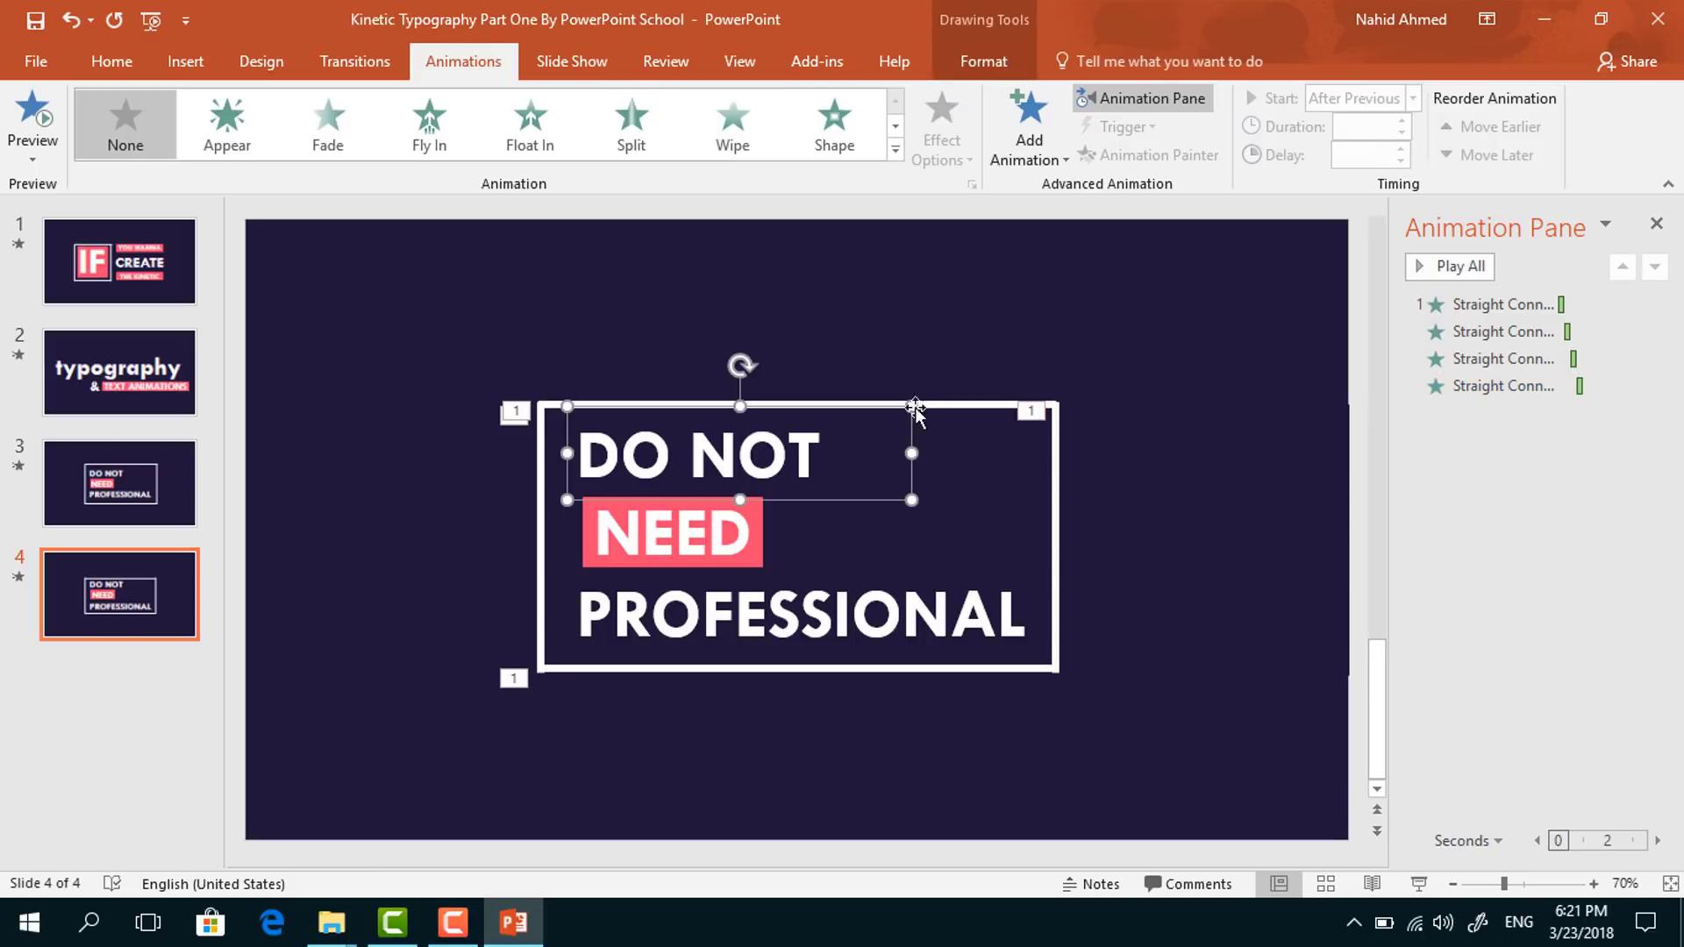
- Give DO NOT a Fly In from left, After Previous, lasting 0.75 seconds
{"action": "left_click", "coordinate": [991, 158]}
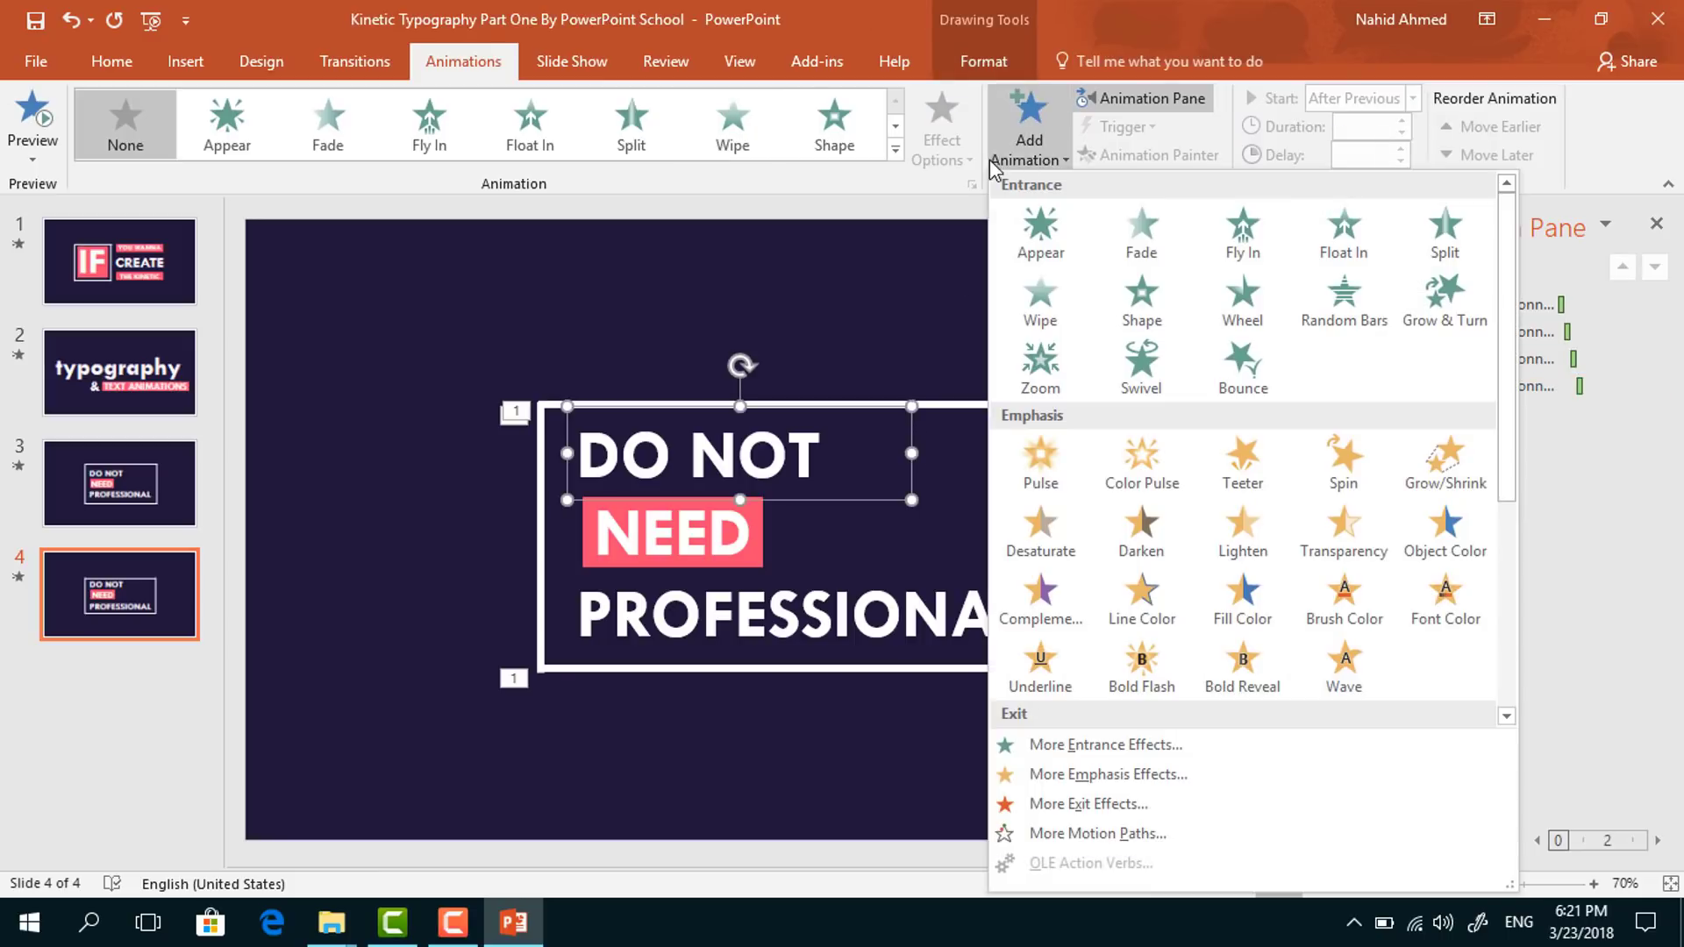
{"action": "left_click", "coordinate": [1274, 249]}
{"action": "left_click", "coordinate": [941, 158]}
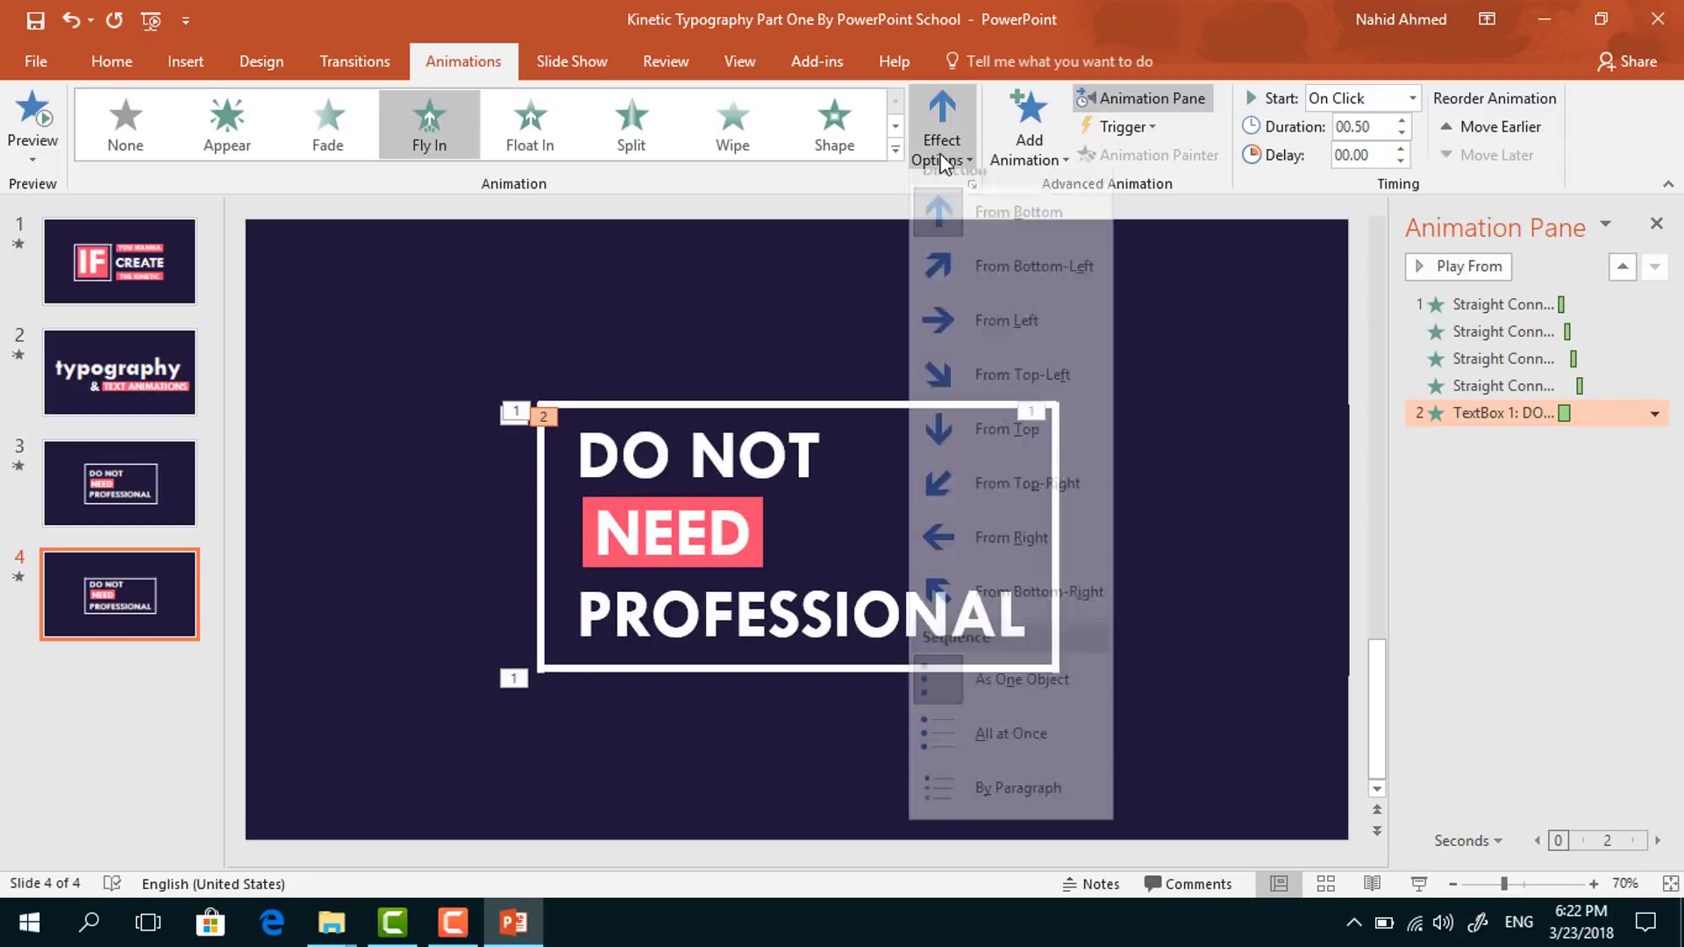
{"action": "left_click", "coordinate": [1007, 339]}
{"action": "left_click", "coordinate": [1412, 97]}
{"action": "left_click", "coordinate": [1382, 170]}
{"action": "left_click", "coordinate": [1402, 121]}
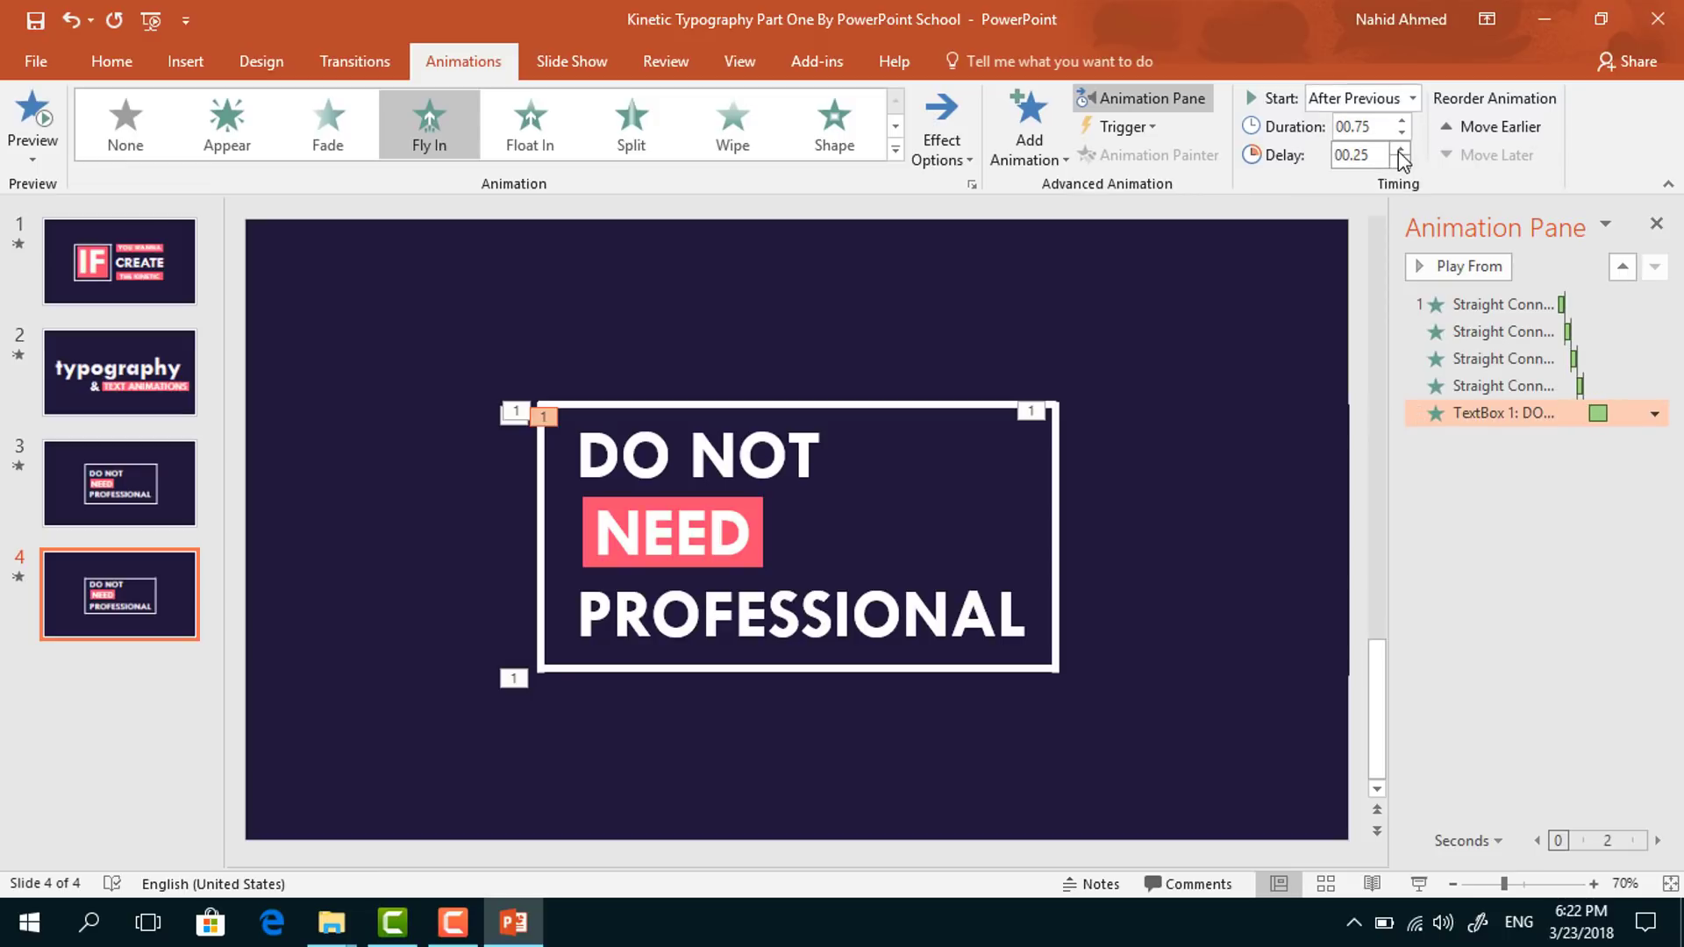
- Set the DO NOT Fly In smooth end to 0.75 seconds
{"action": "left_click", "coordinate": [1655, 413]}
{"action": "left_click", "coordinate": [1531, 529]}
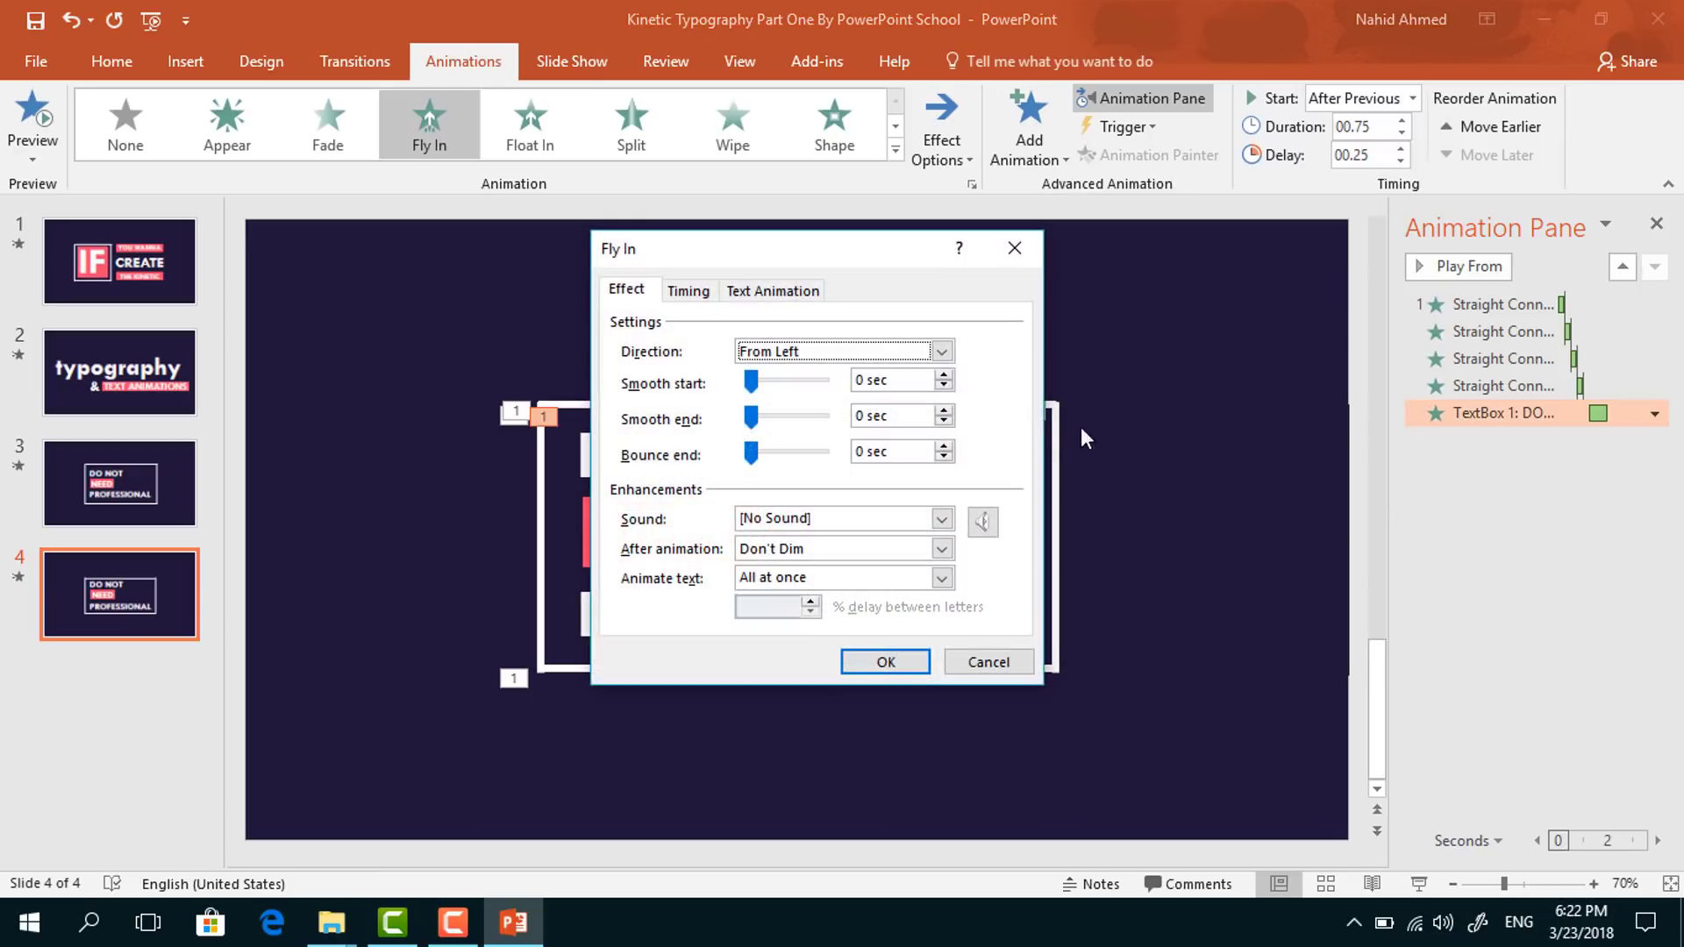
{"action": "left_click_drag", "start_coordinate": [752, 419], "coordinate": [824, 418]}
{"action": "left_click", "coordinate": [884, 662]}
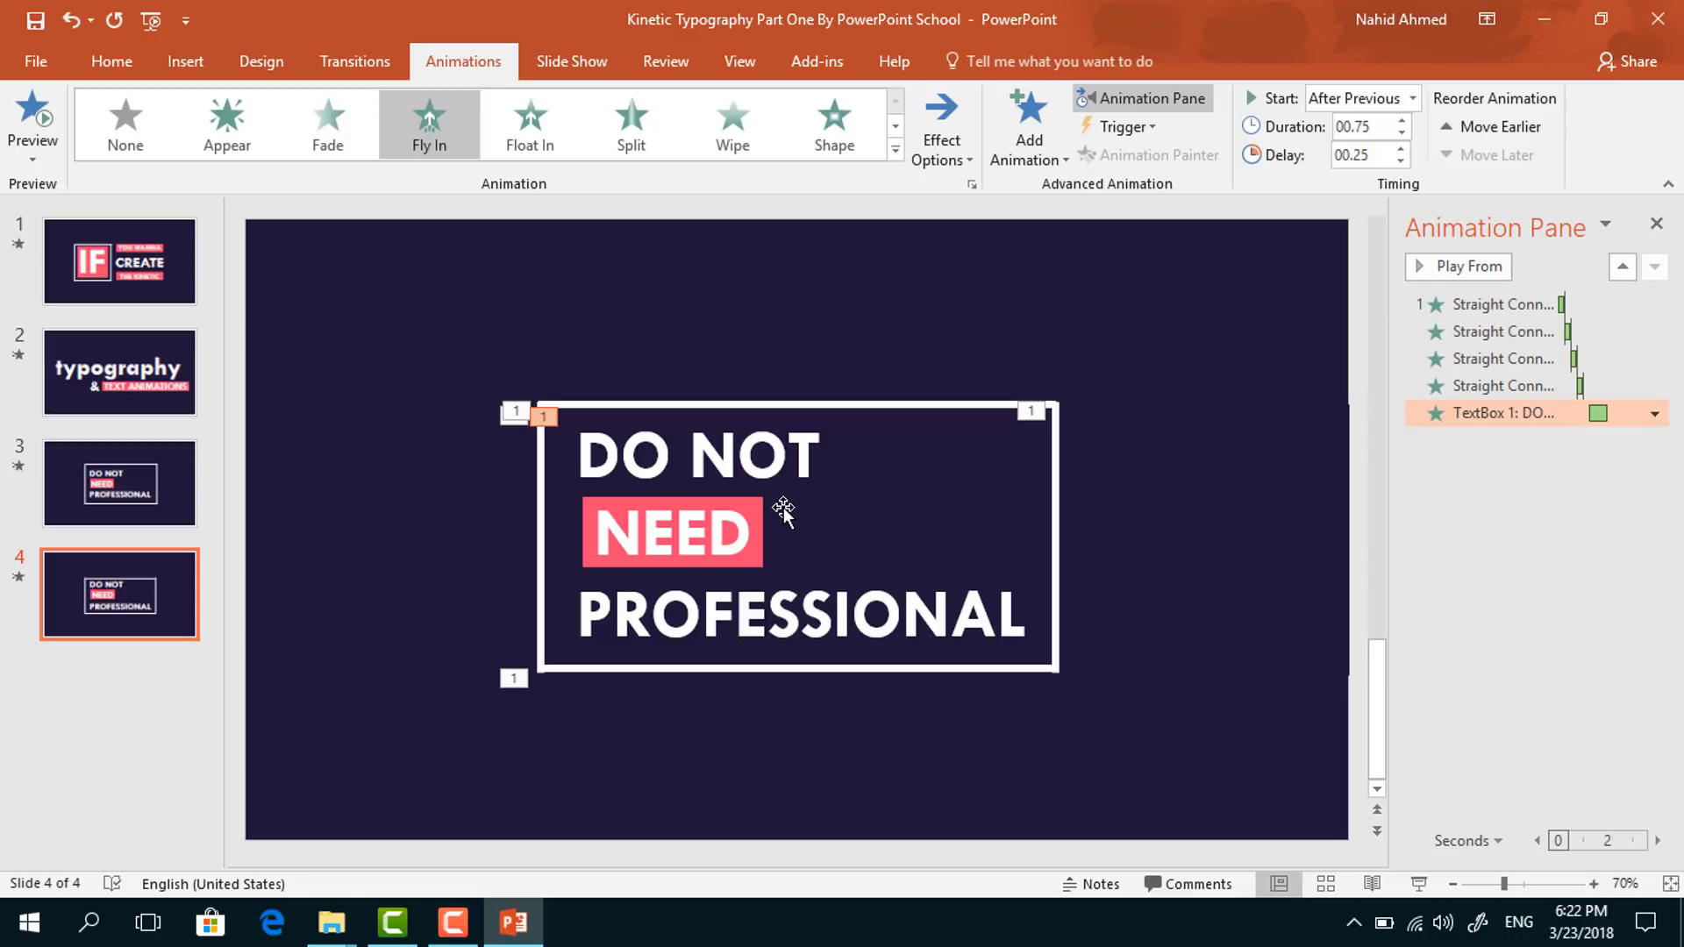
{"action": "left_click", "coordinate": [765, 528]}
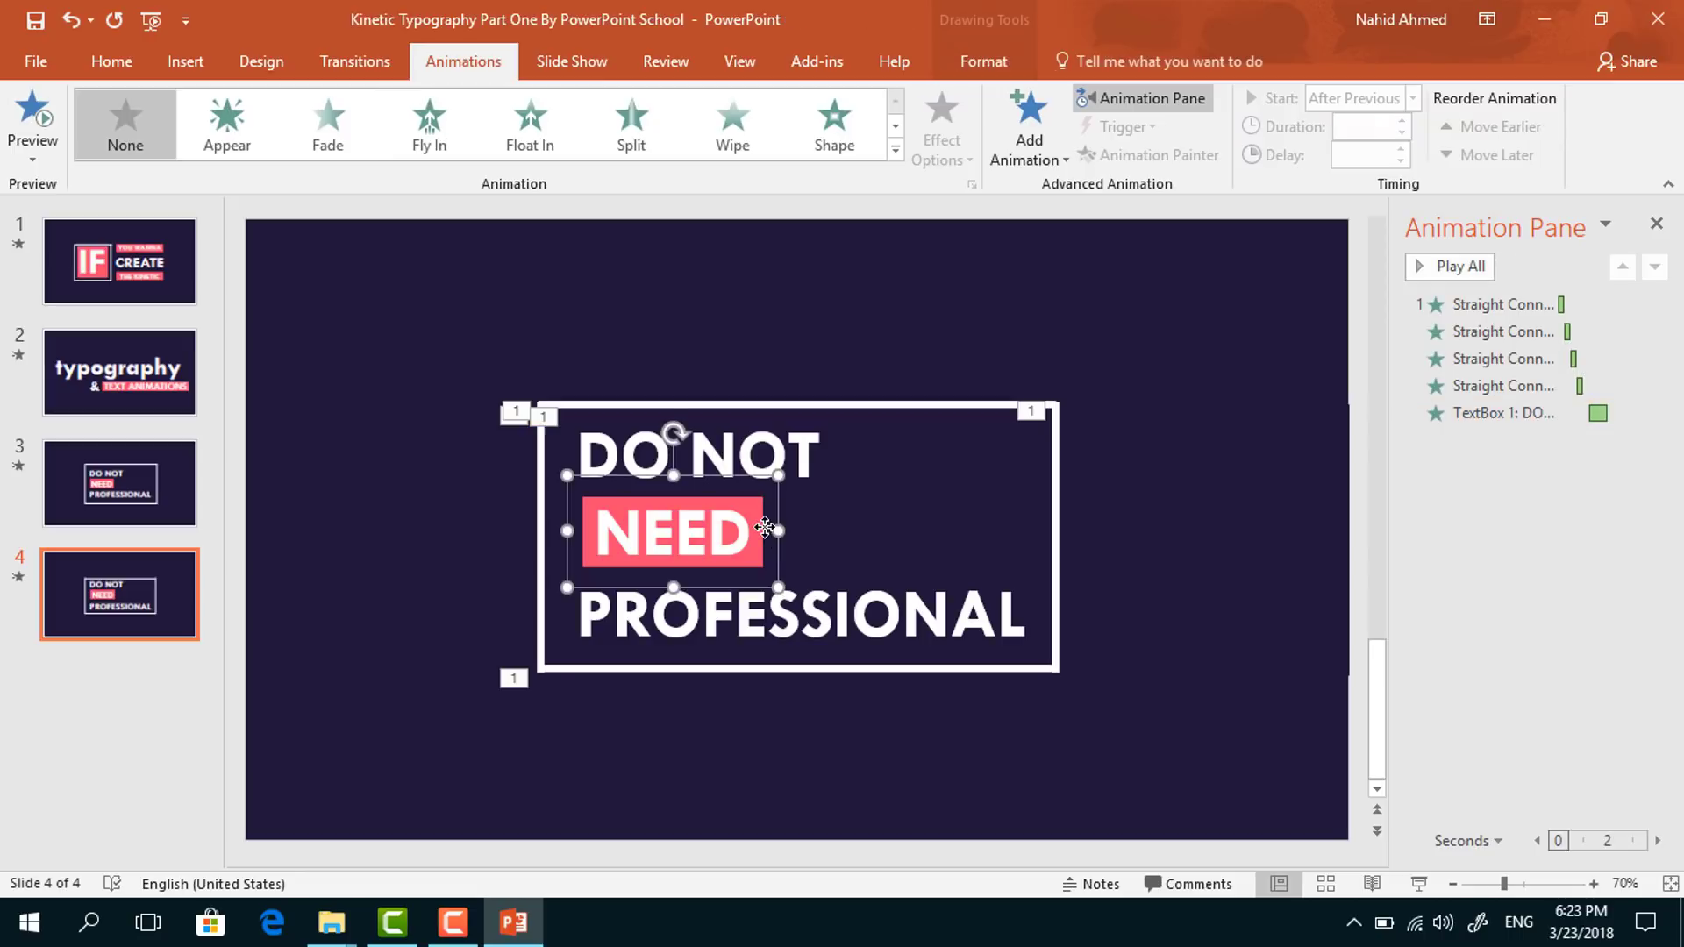
- Give NEED a Fly In from right, With Previous, with 0.75-second smooth end
{"action": "left_click", "coordinate": [1030, 145]}
{"action": "left_click", "coordinate": [1270, 242]}
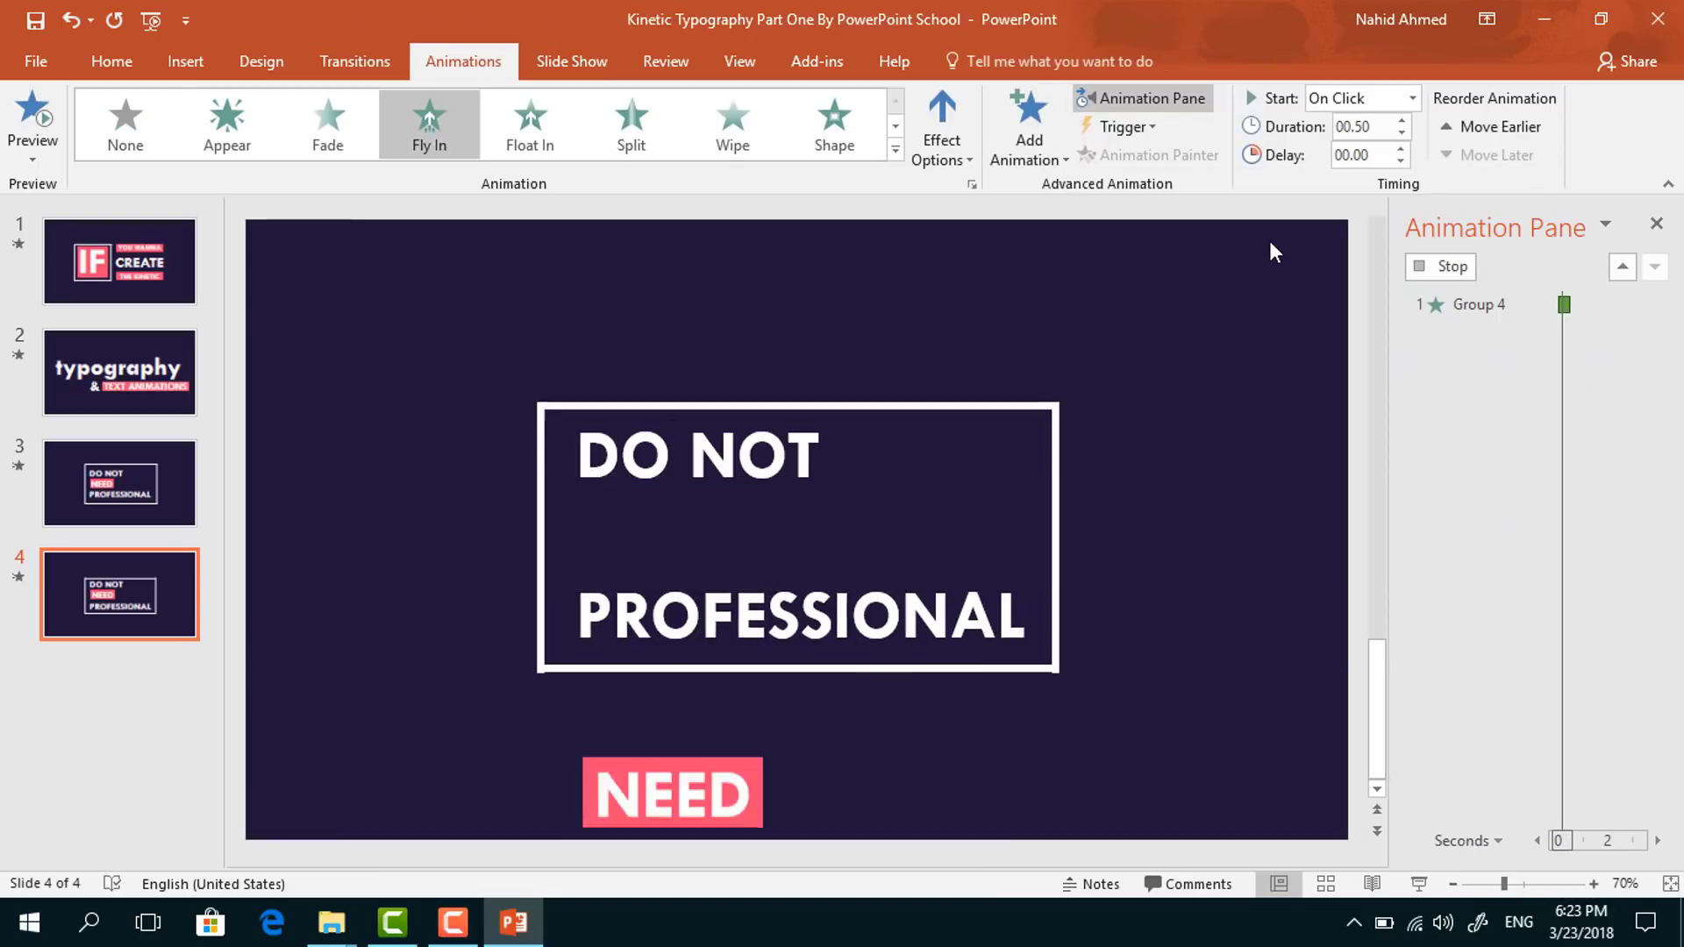
{"action": "left_click", "coordinate": [951, 160]}
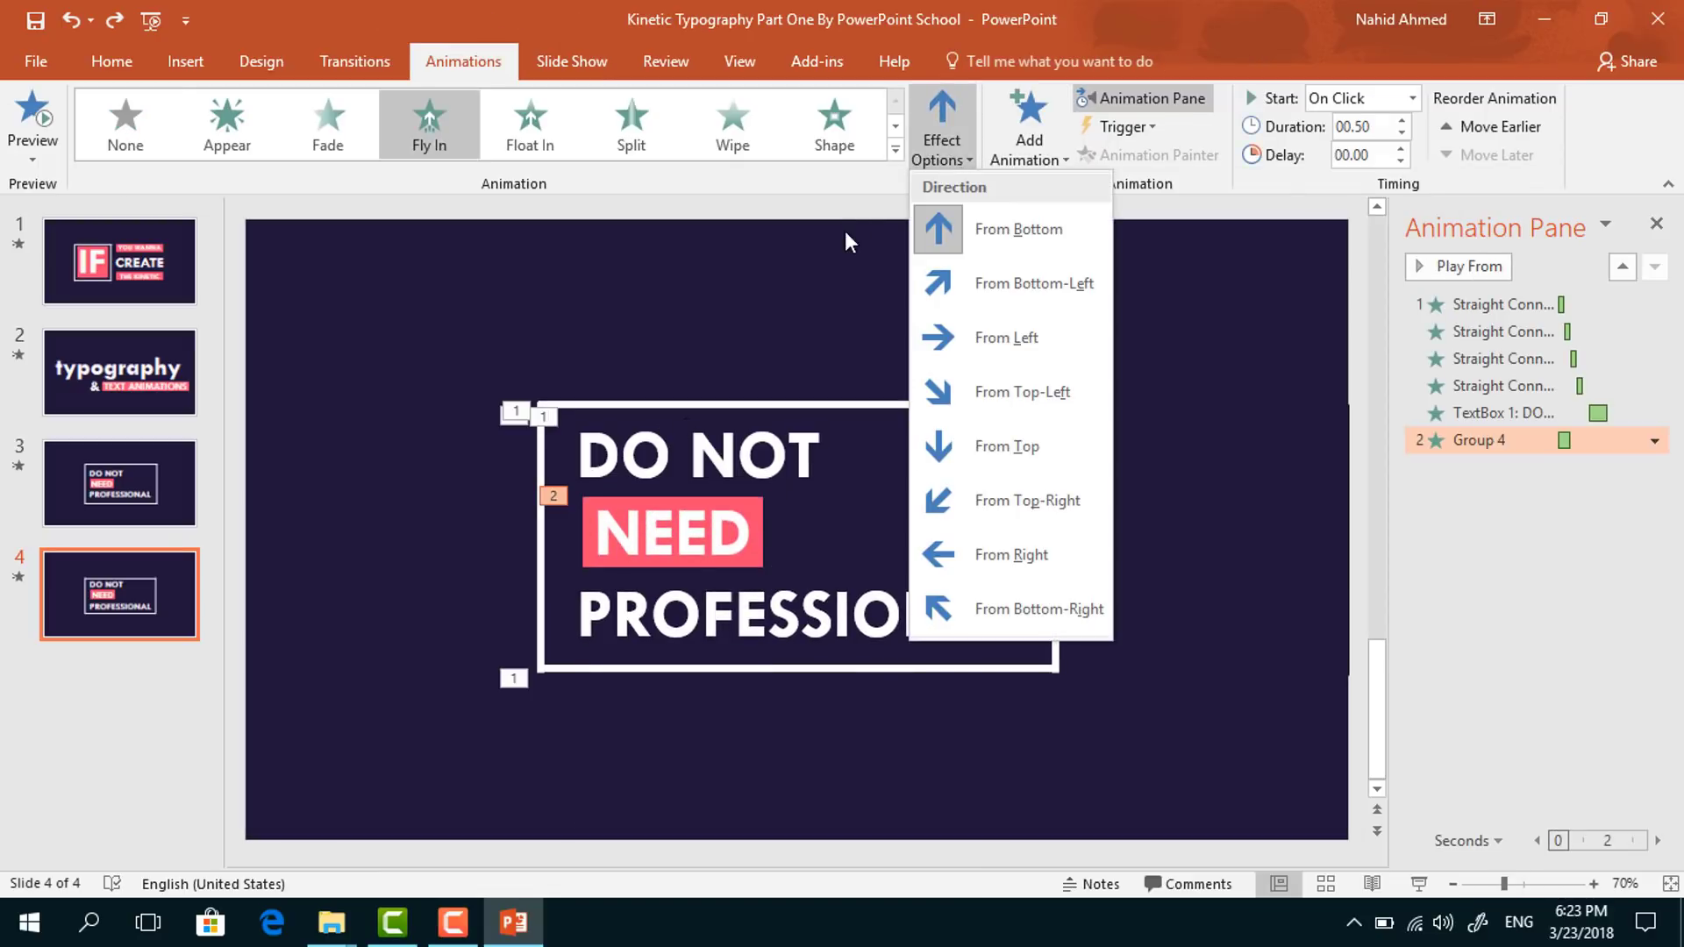
{"action": "left_click", "coordinate": [1008, 551]}
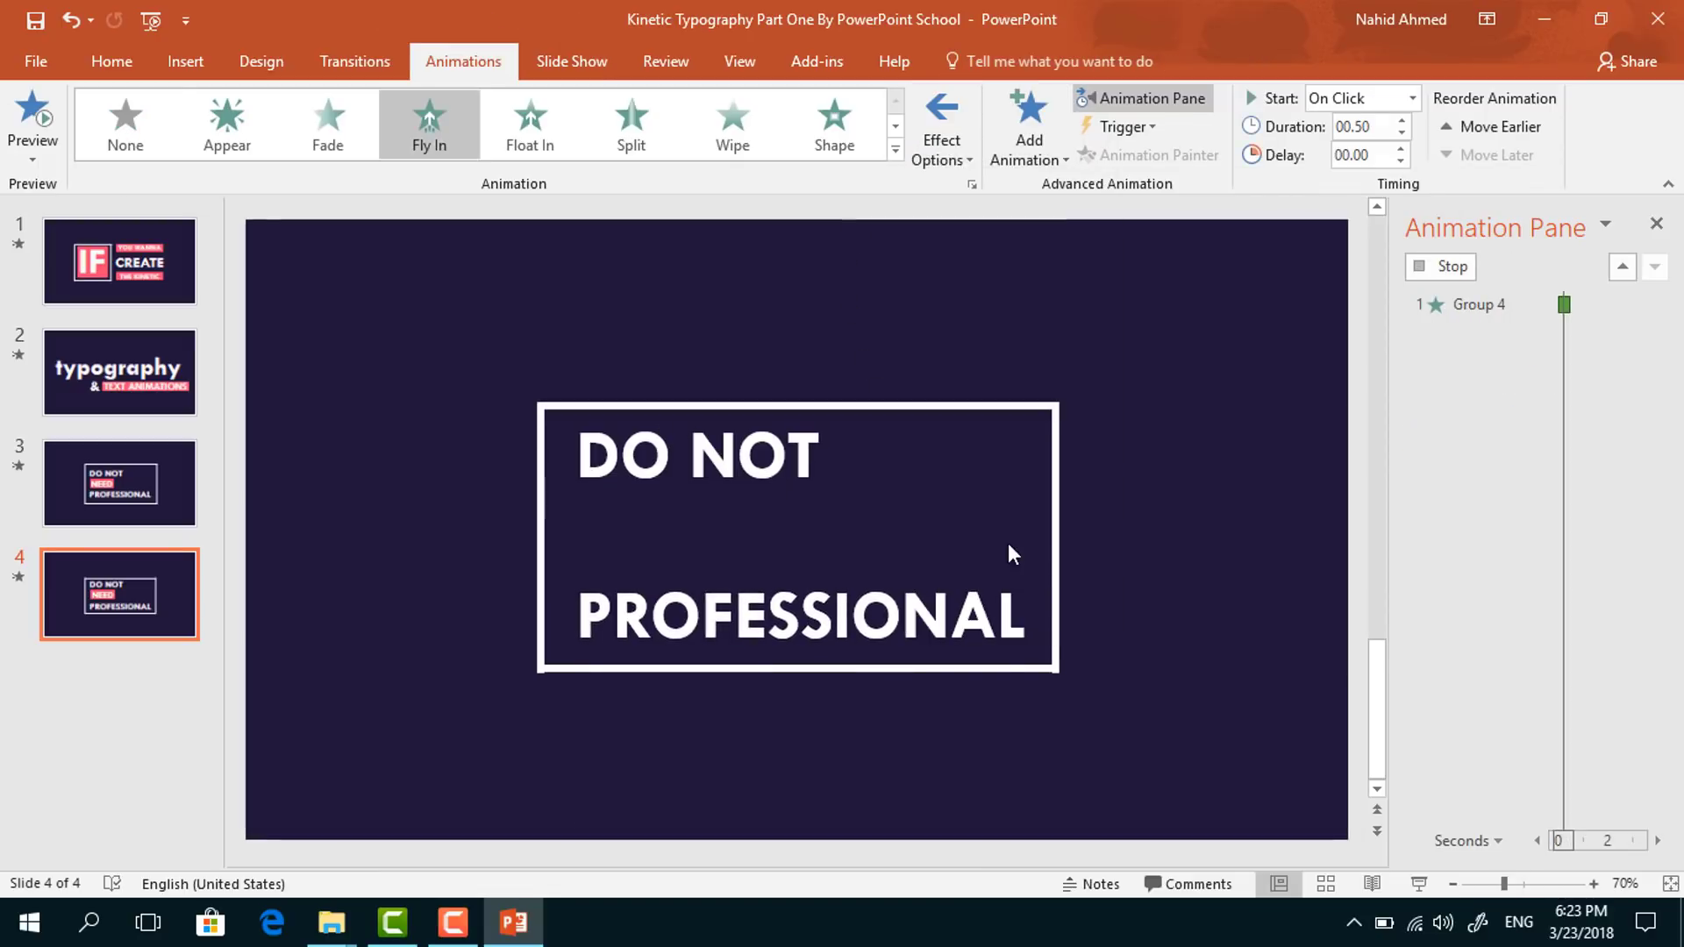
{"action": "left_click", "coordinate": [1410, 96]}
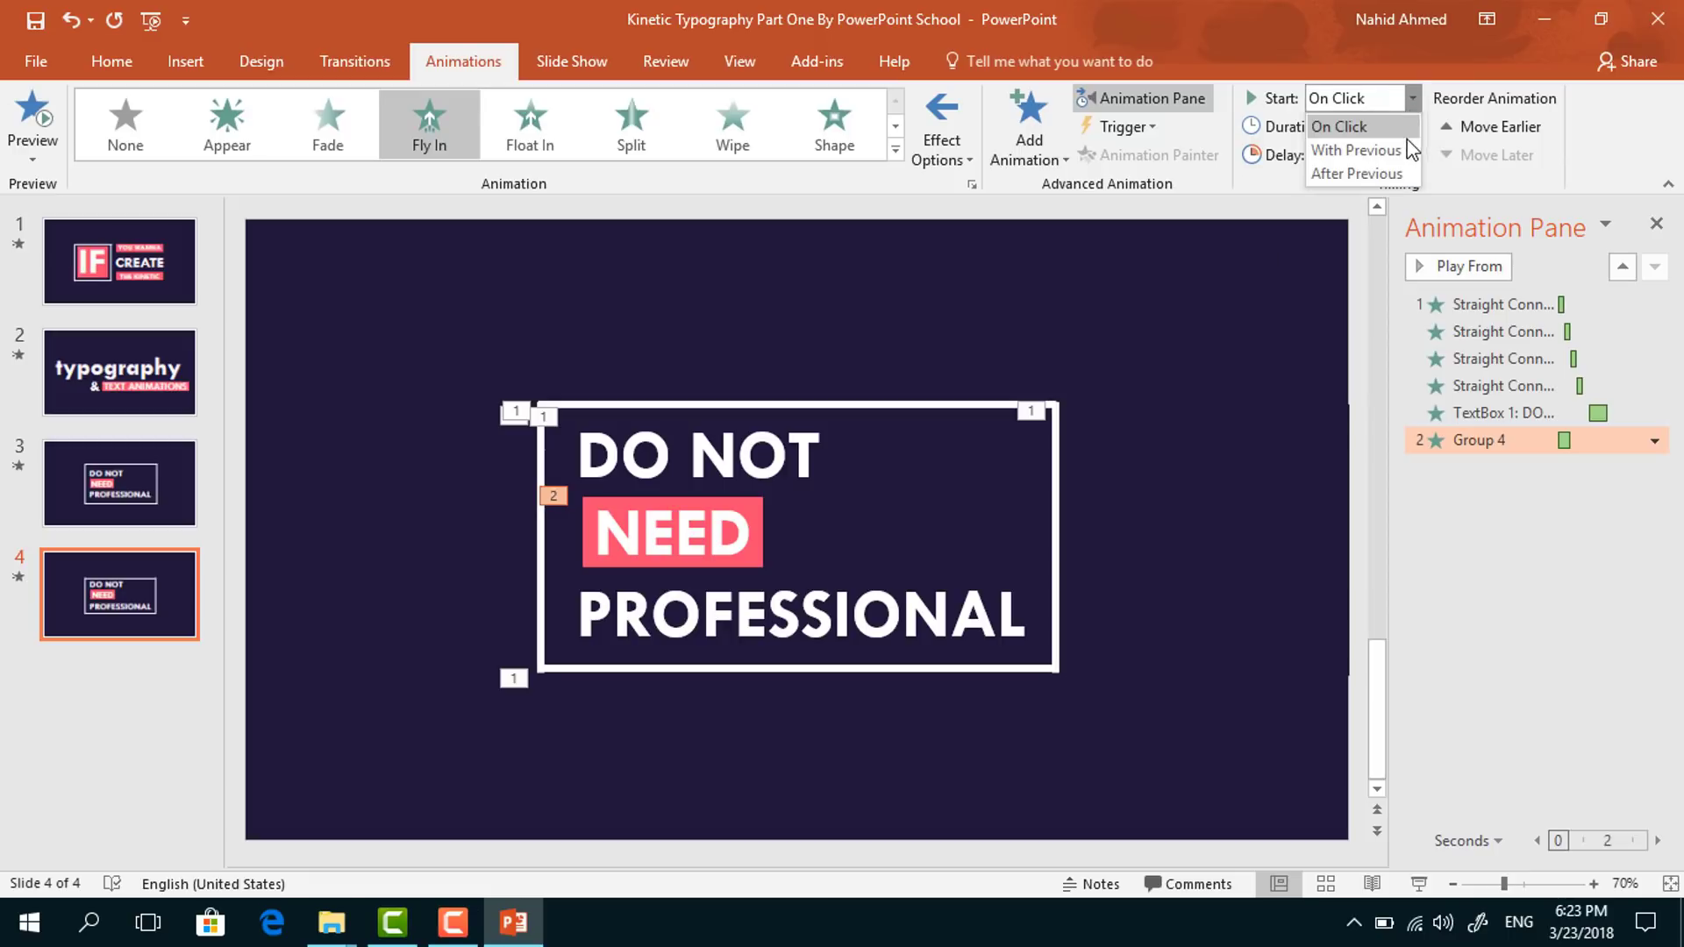
{"action": "left_click", "coordinate": [1356, 150]}
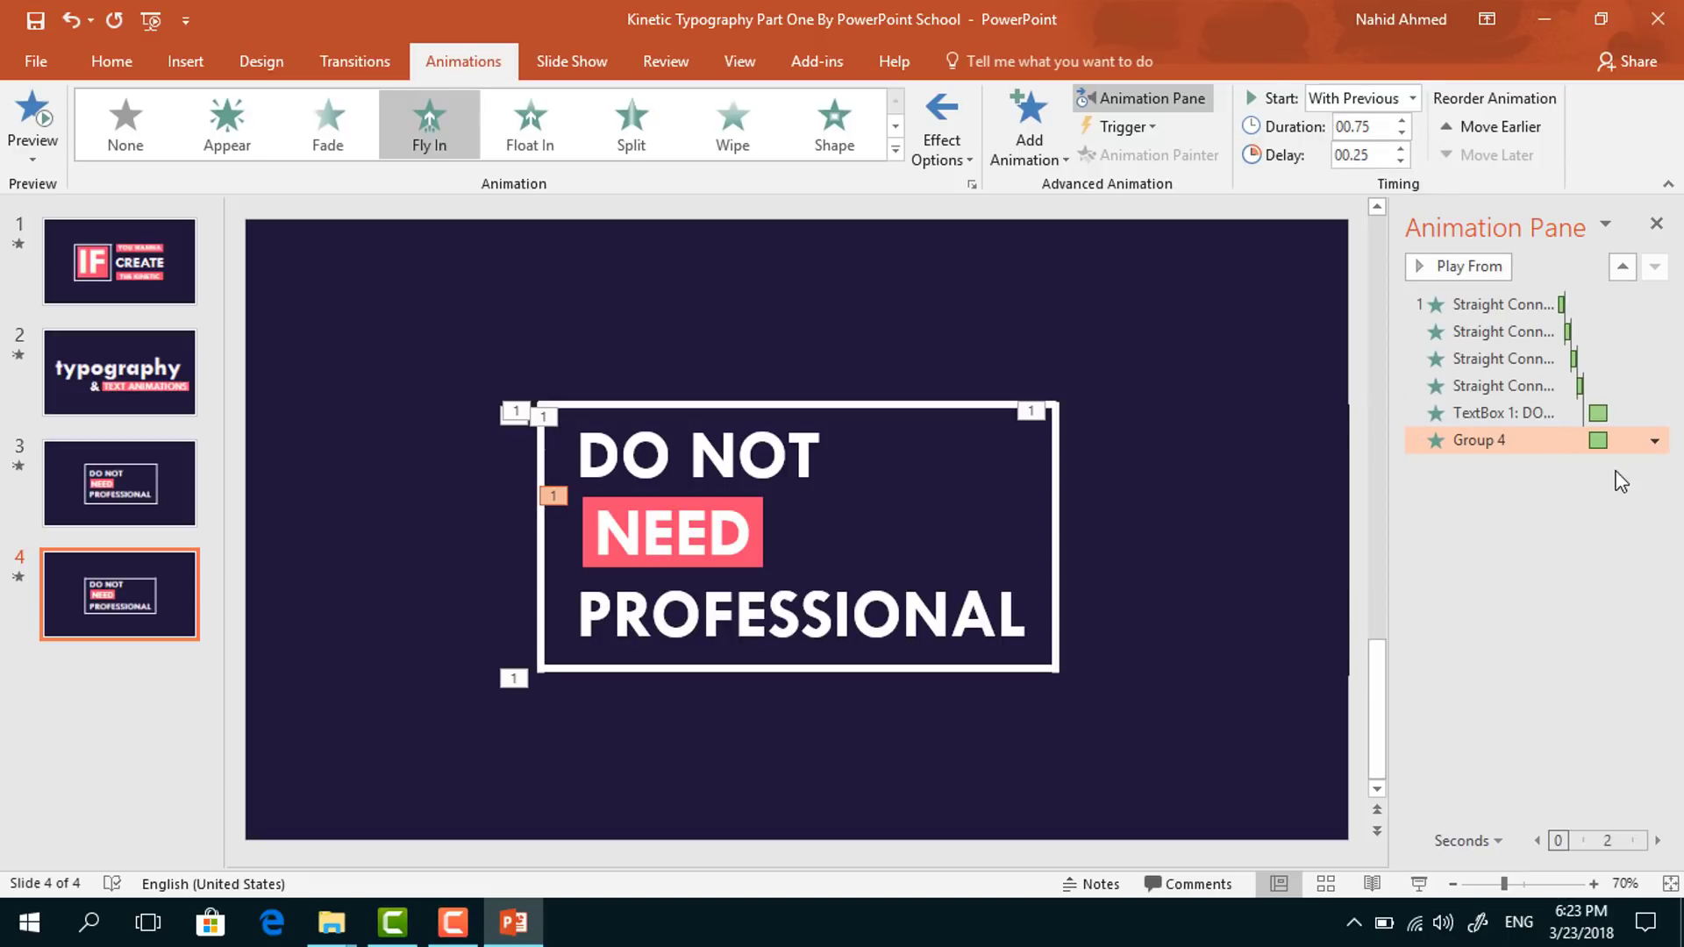
{"action": "left_click", "coordinate": [1654, 441]}
{"action": "left_click", "coordinate": [1473, 552]}
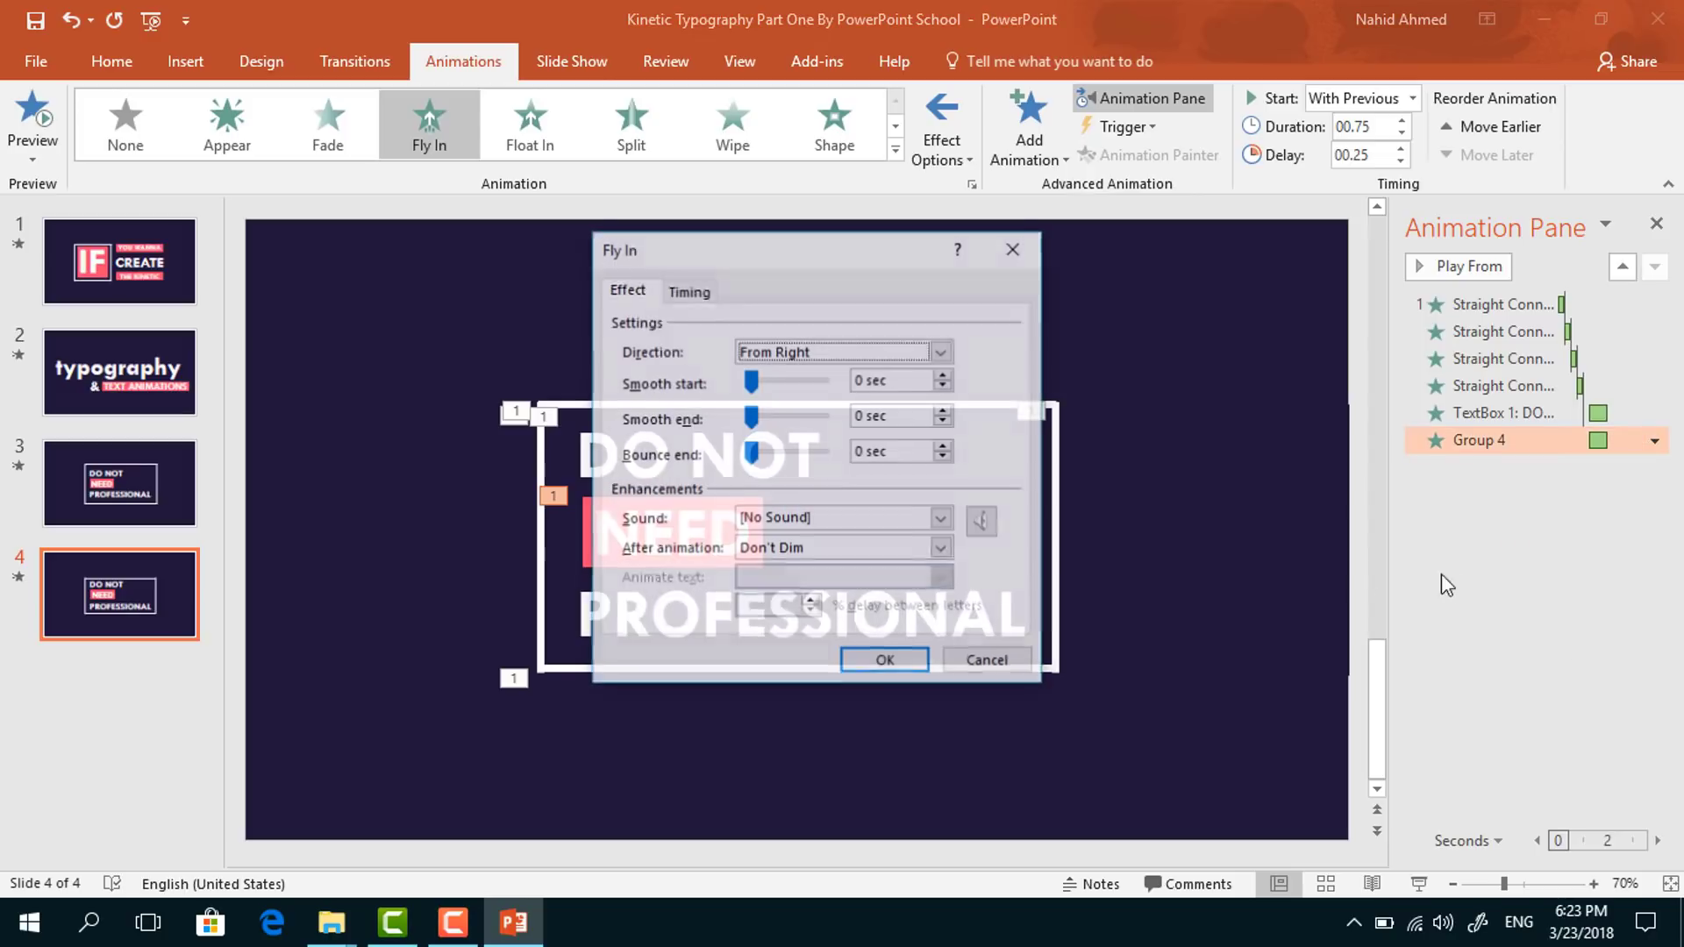
{"action": "left_click_drag", "start_coordinate": [751, 416], "coordinate": [829, 445]}
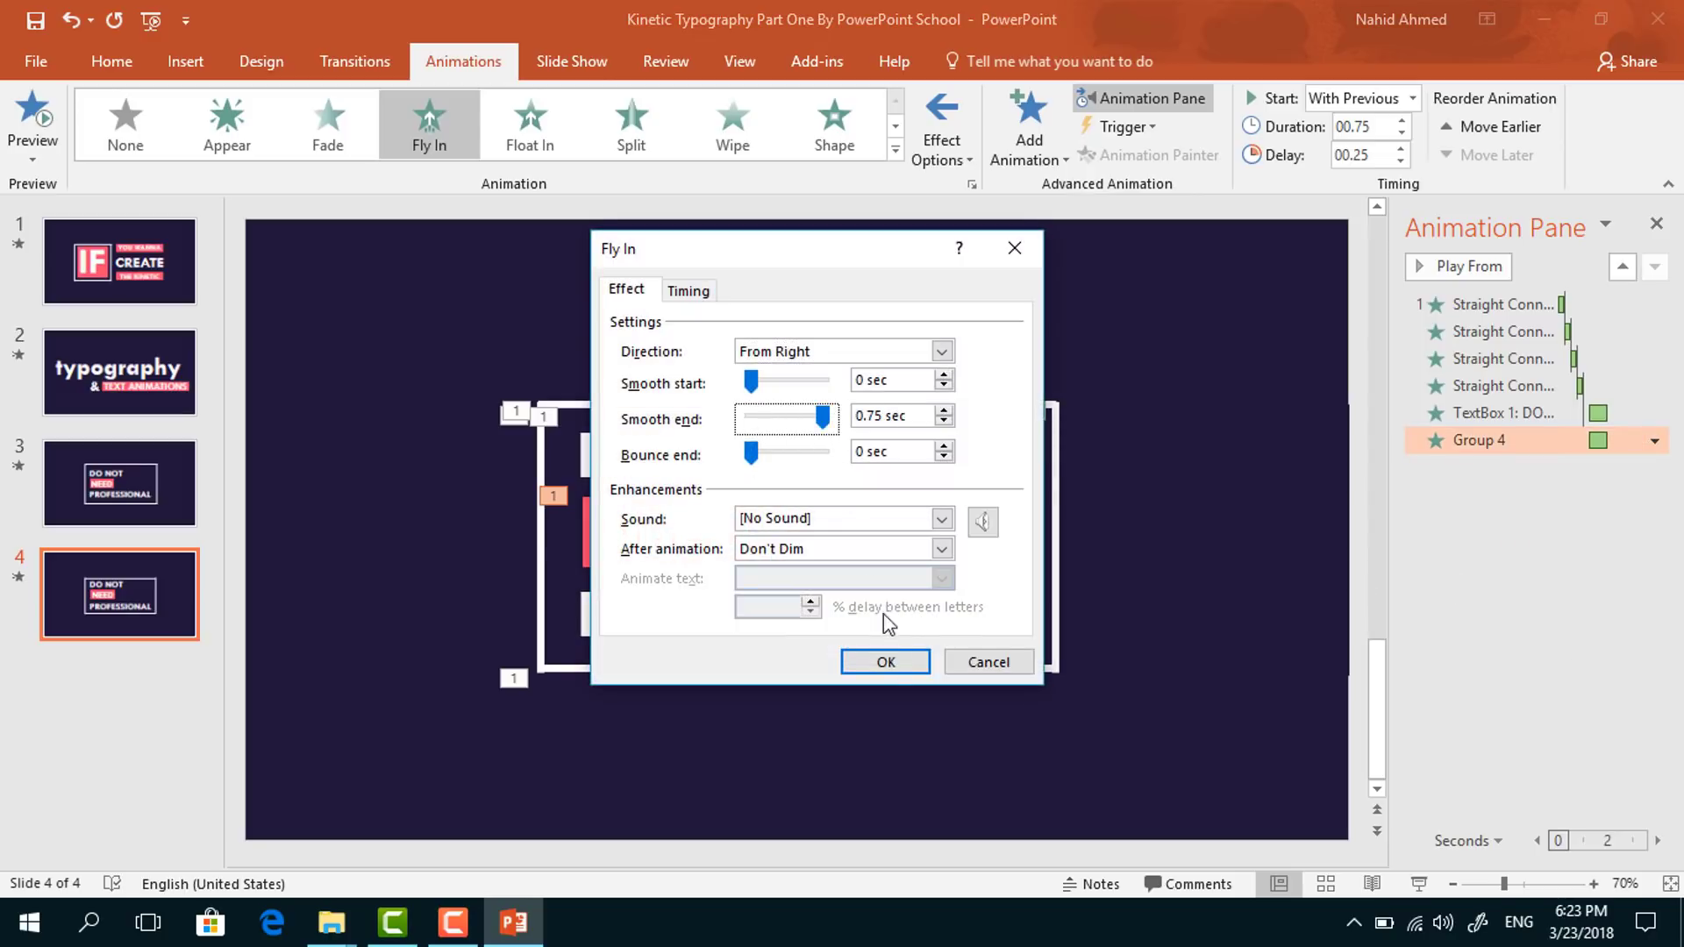
{"action": "left_click", "coordinate": [888, 662]}
- Copy NEED's animation to PROFESSIONAL with Animation Painter and make it fly in from the left
{"action": "left_click", "coordinate": [1038, 619]}
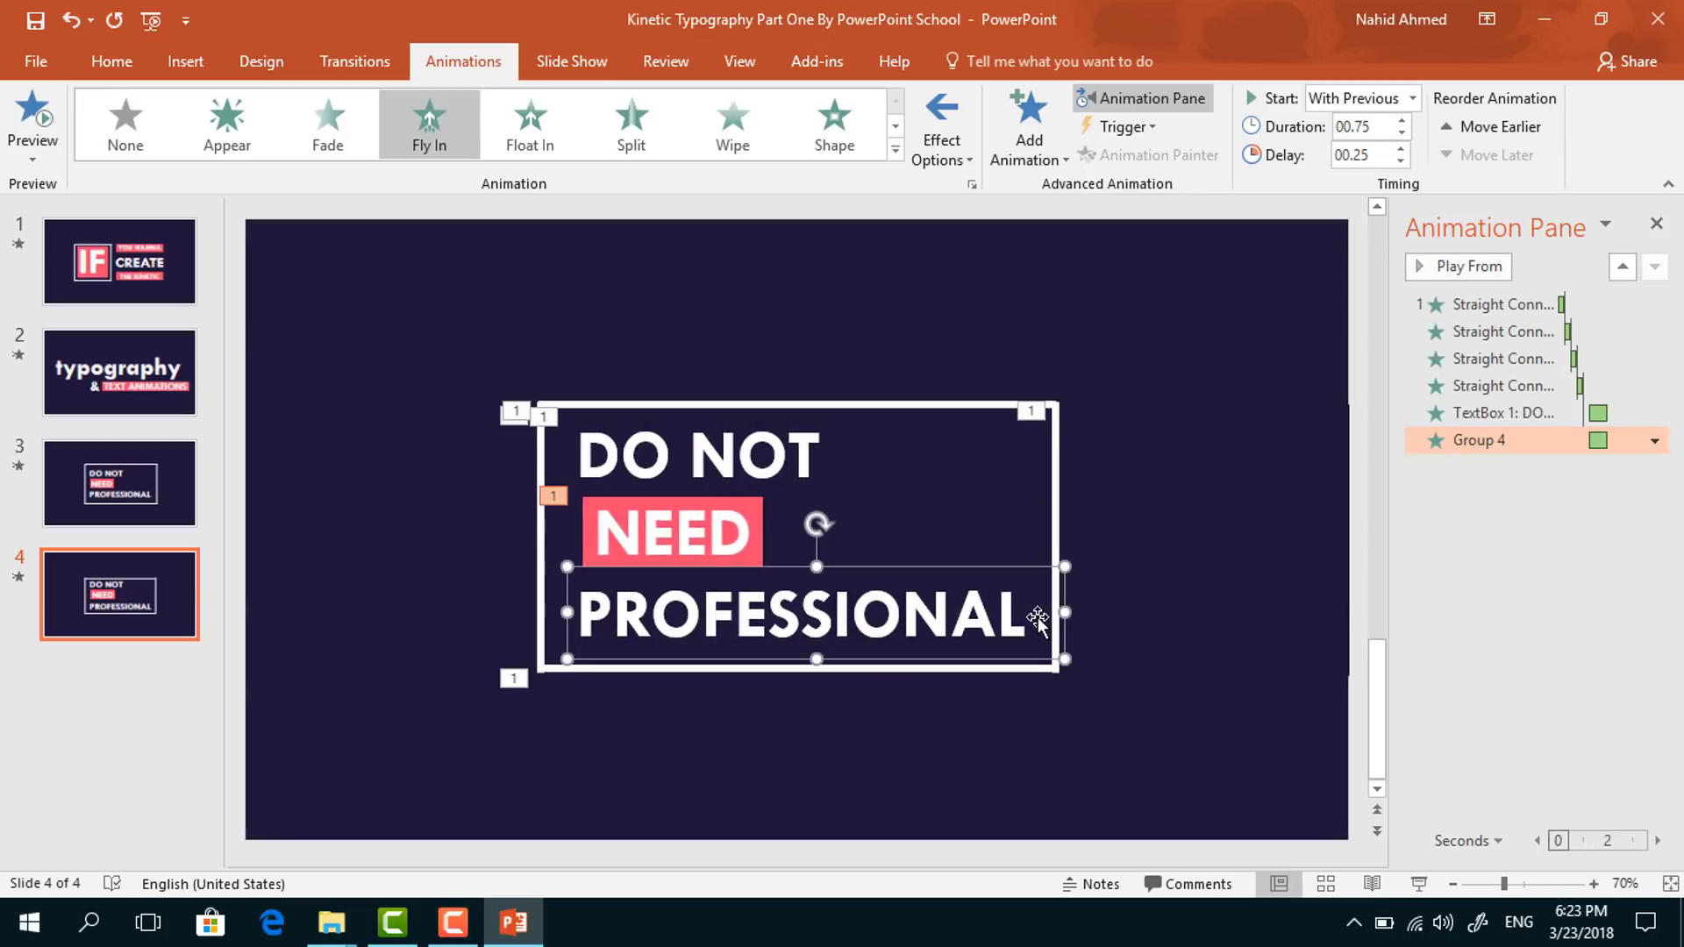
{"action": "left_click", "coordinate": [760, 508]}
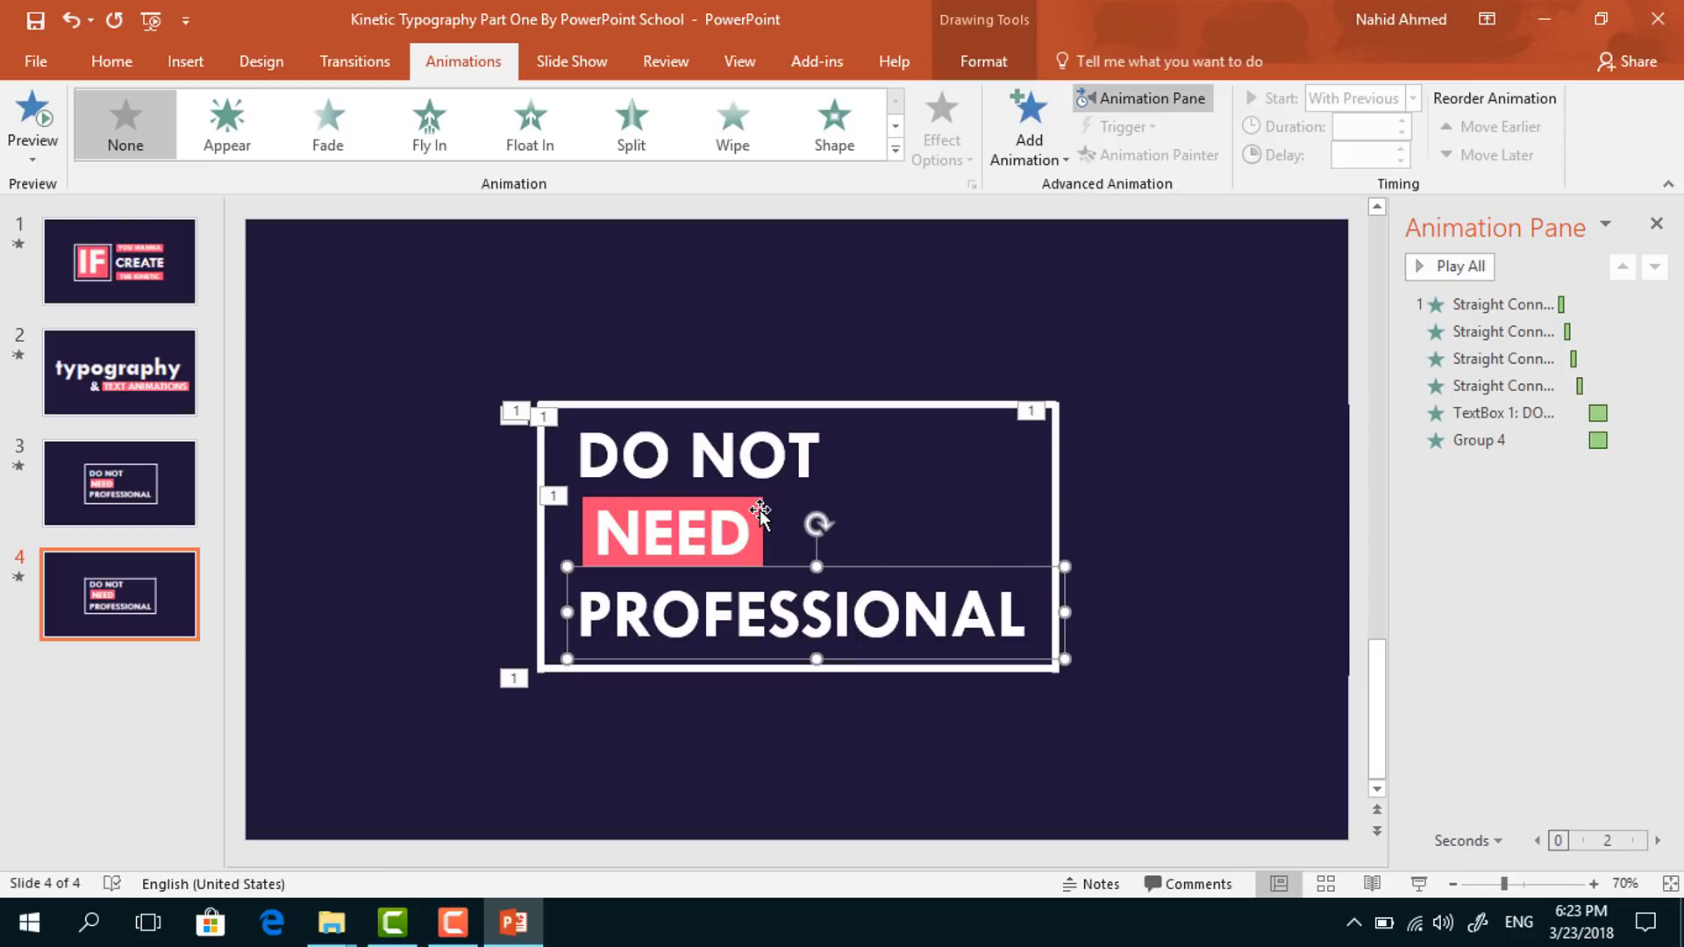
{"action": "left_click", "coordinate": [1158, 156]}
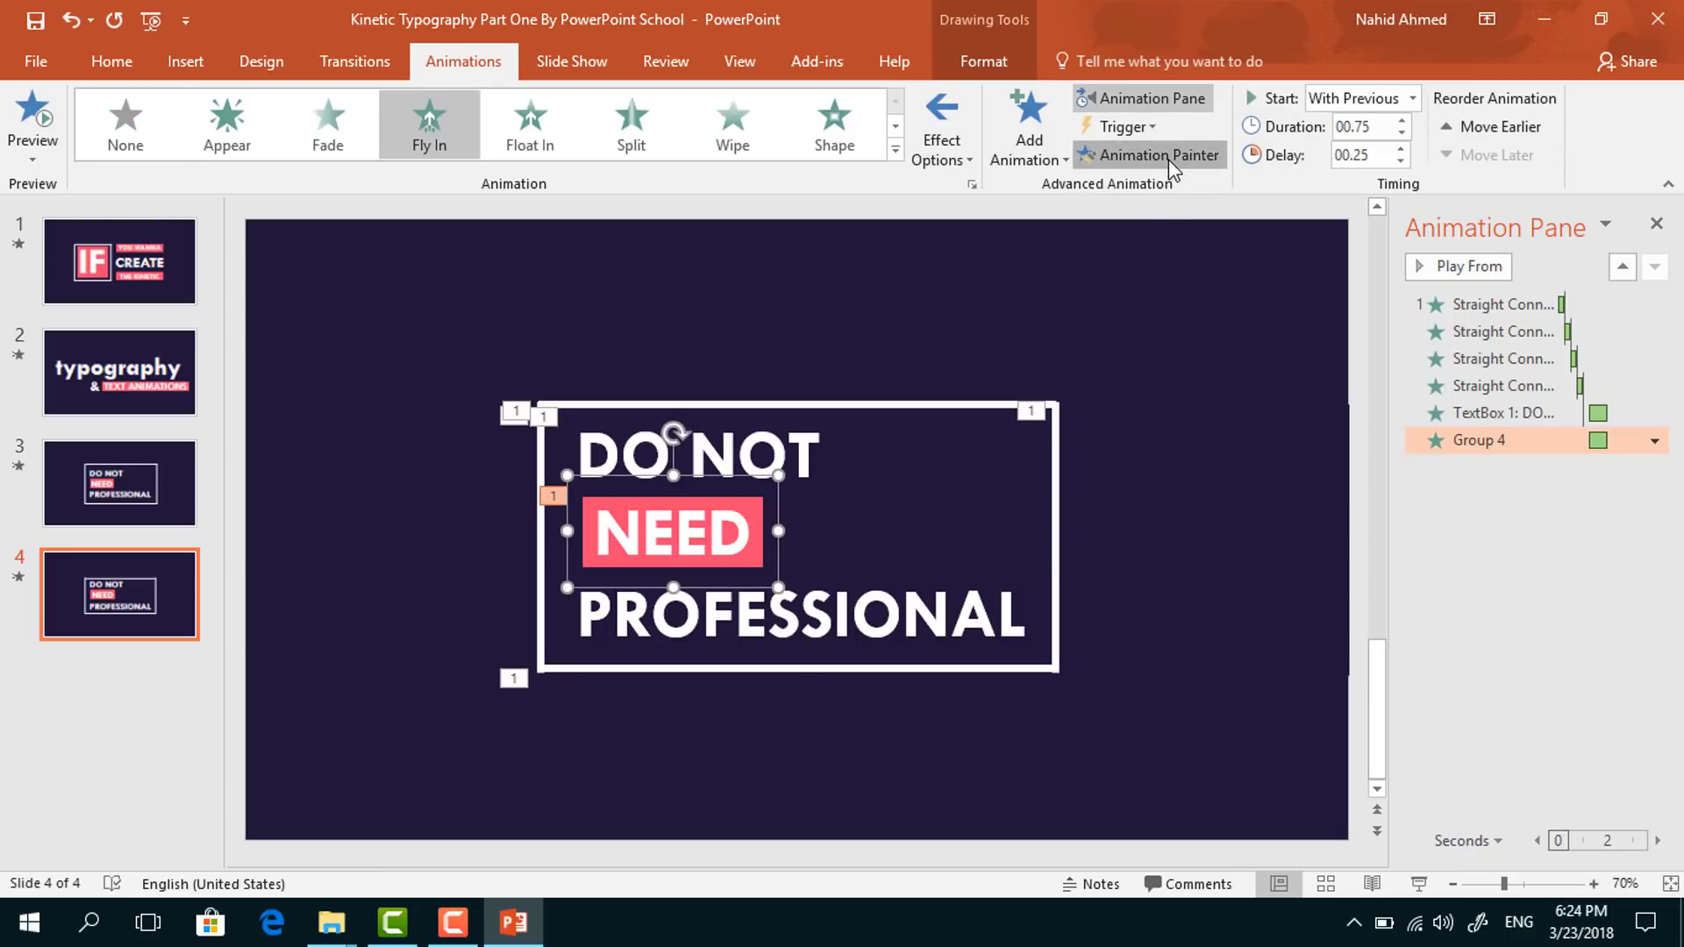
{"action": "left_click", "coordinate": [954, 598]}
{"action": "left_click", "coordinate": [935, 140]}
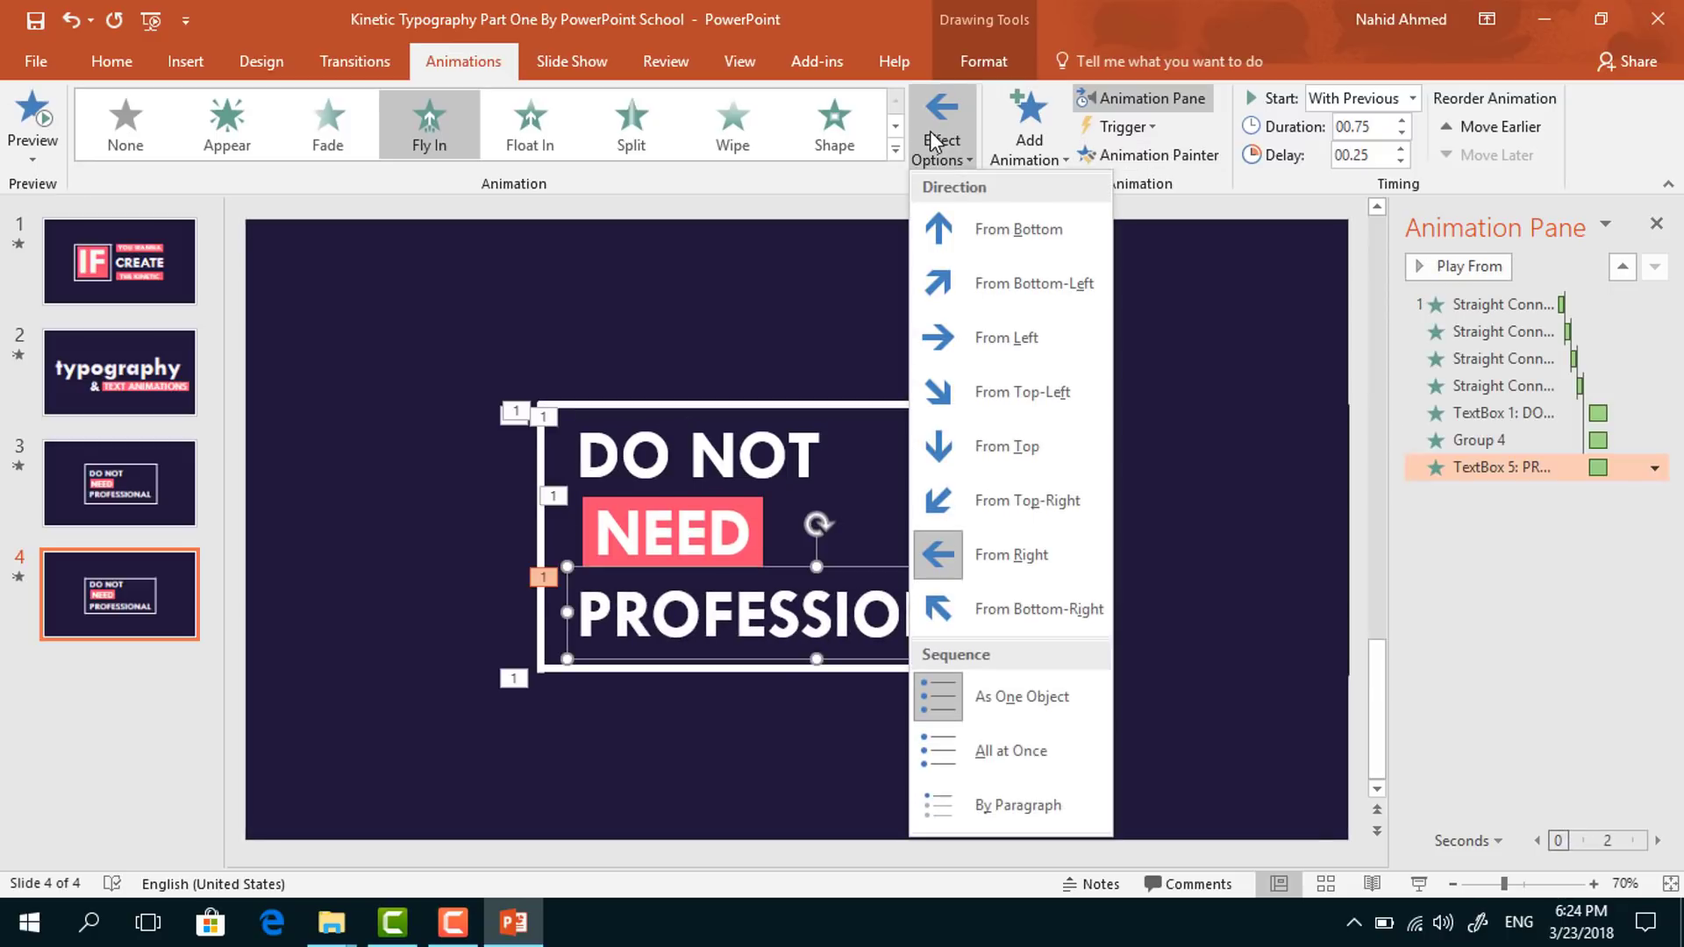
{"action": "left_click", "coordinate": [1040, 338]}
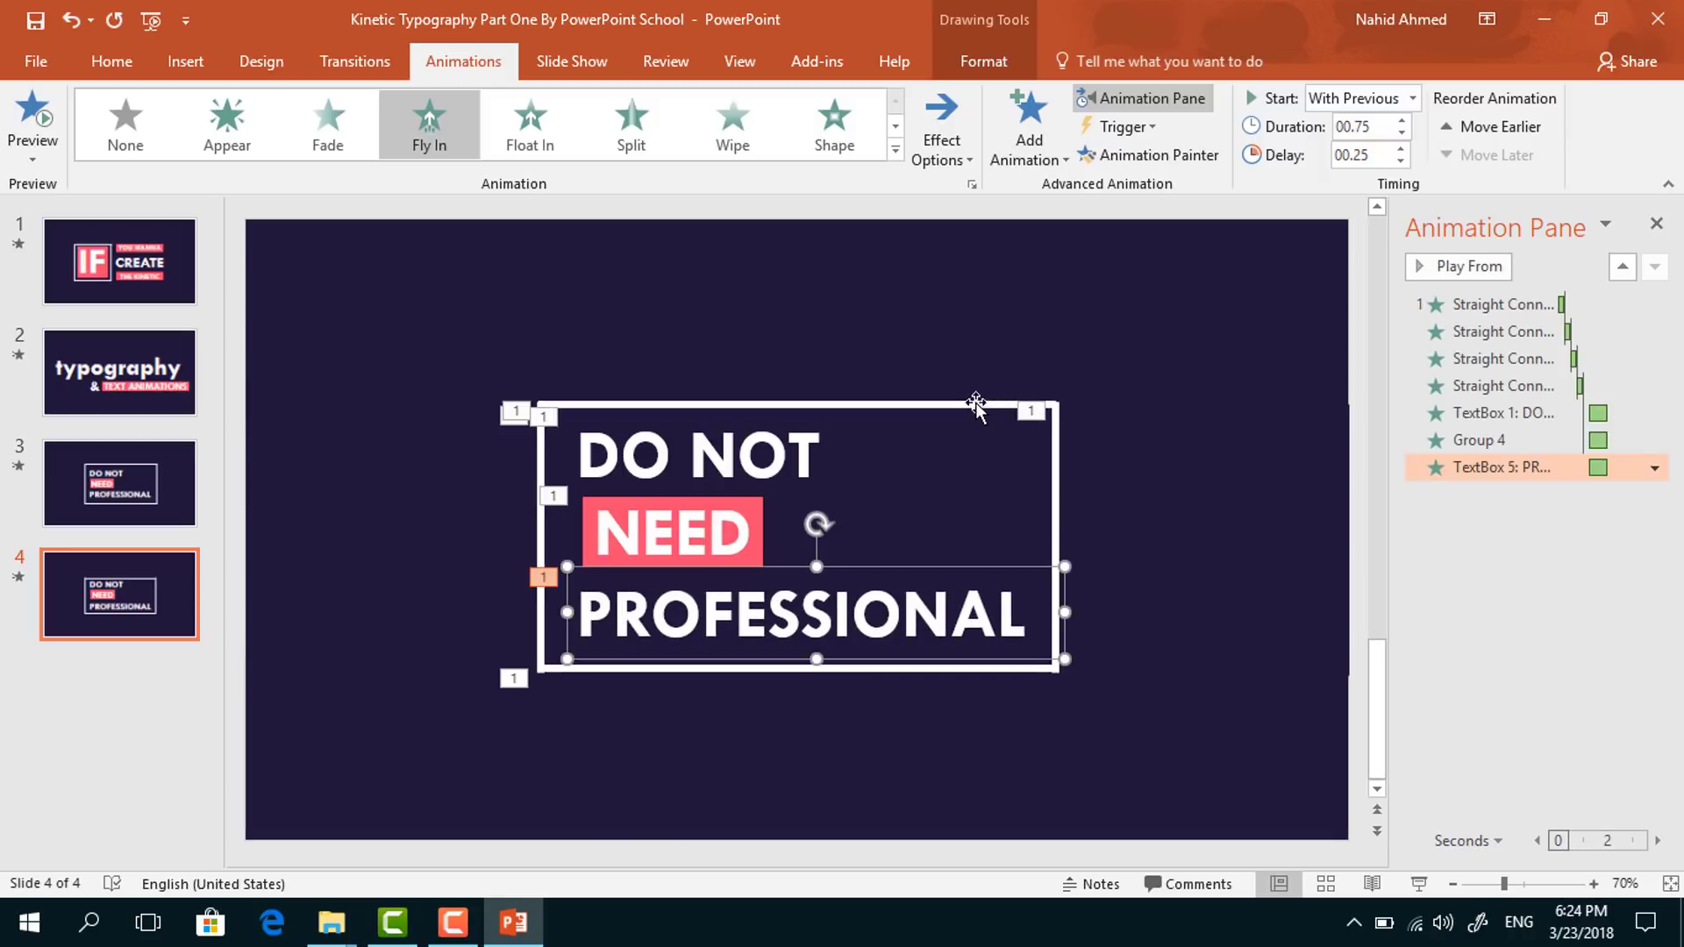
- Give the top frame line a Wipe exit from the right, After Previous, lasting 0.25 s
{"action": "left_click", "coordinate": [976, 404]}
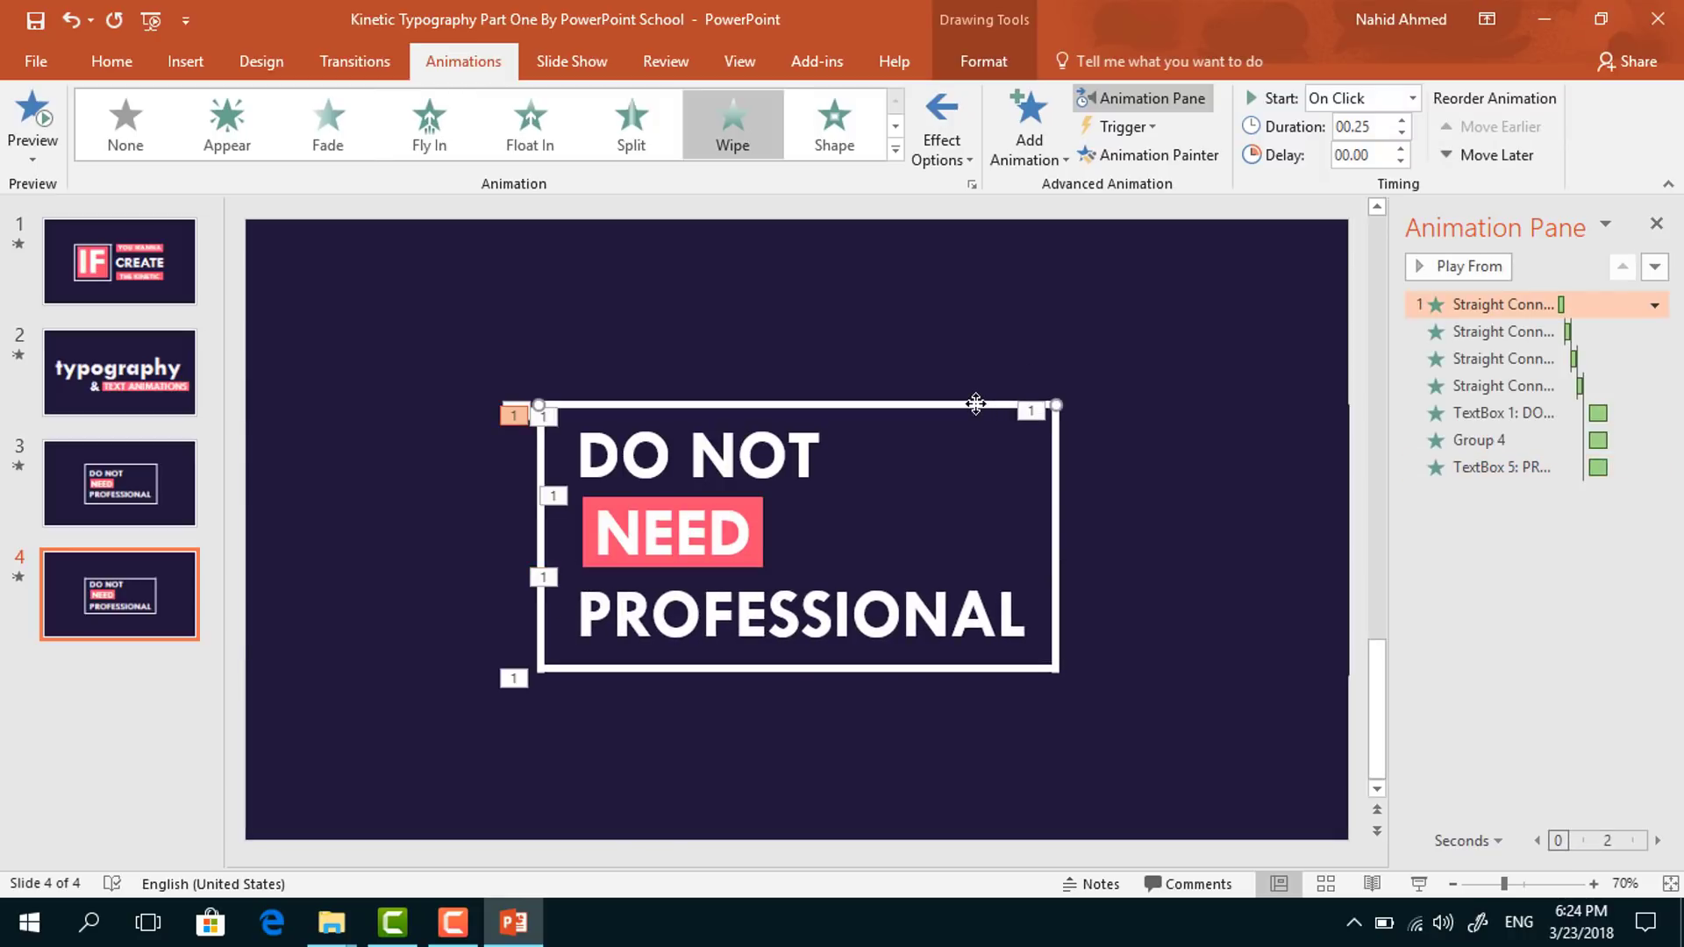
{"action": "left_click", "coordinate": [1012, 131]}
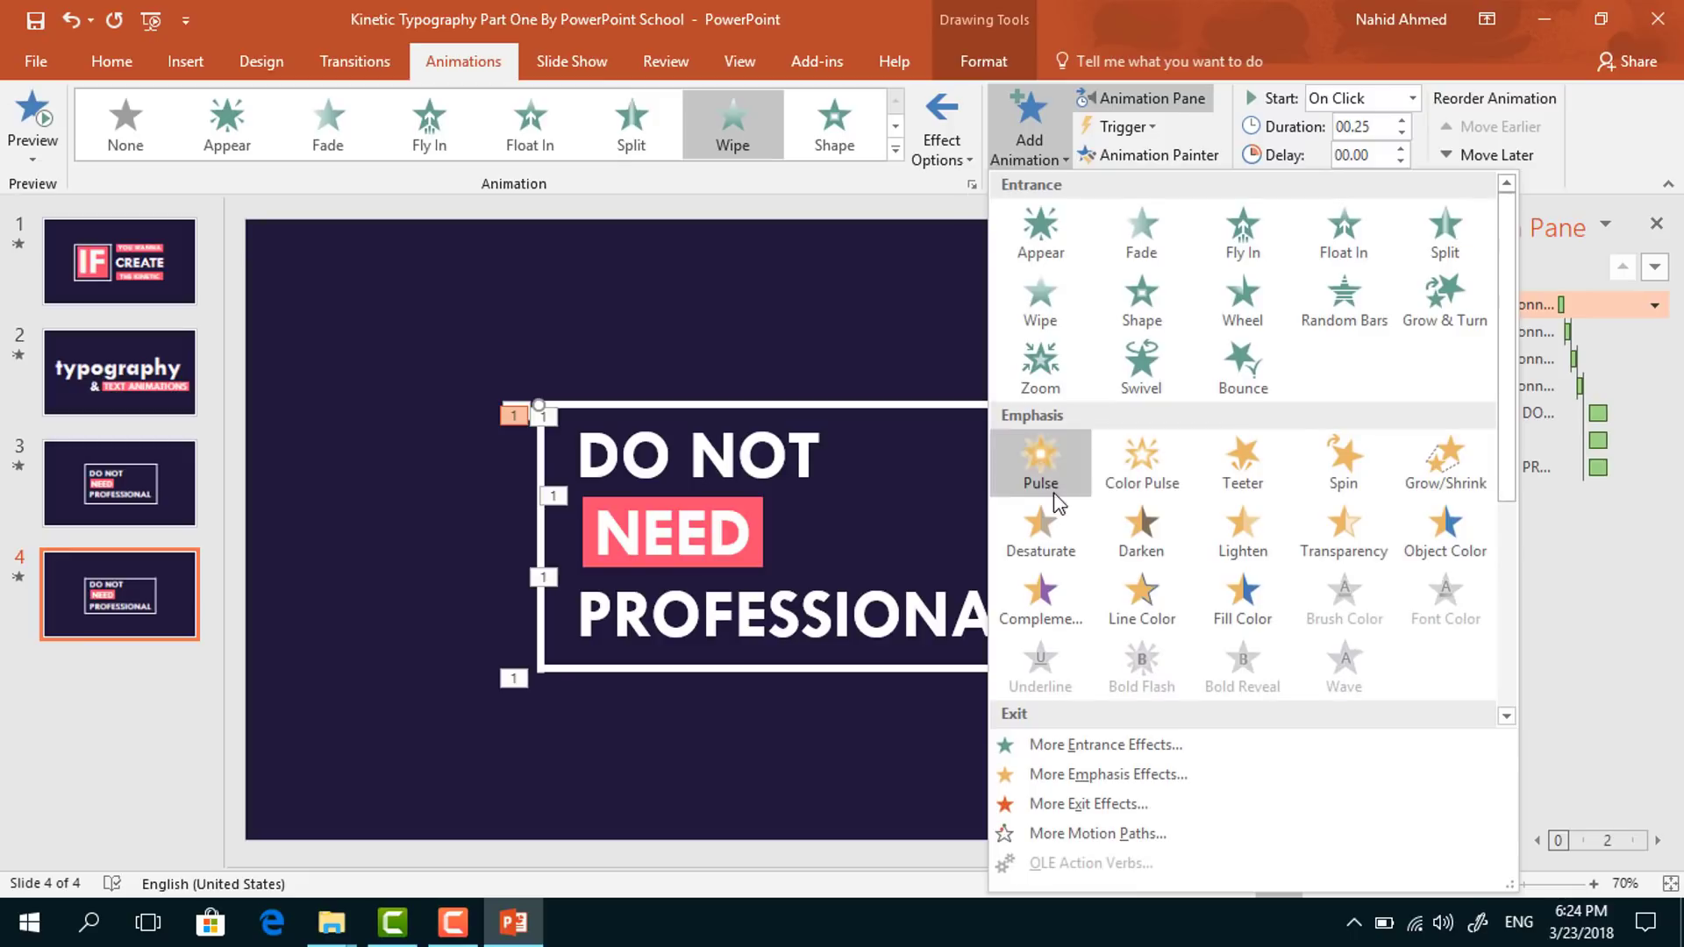
{"action": "scroll", "coordinate": [1090, 559], "scroll_direction": "down", "scroll_amount": 3}
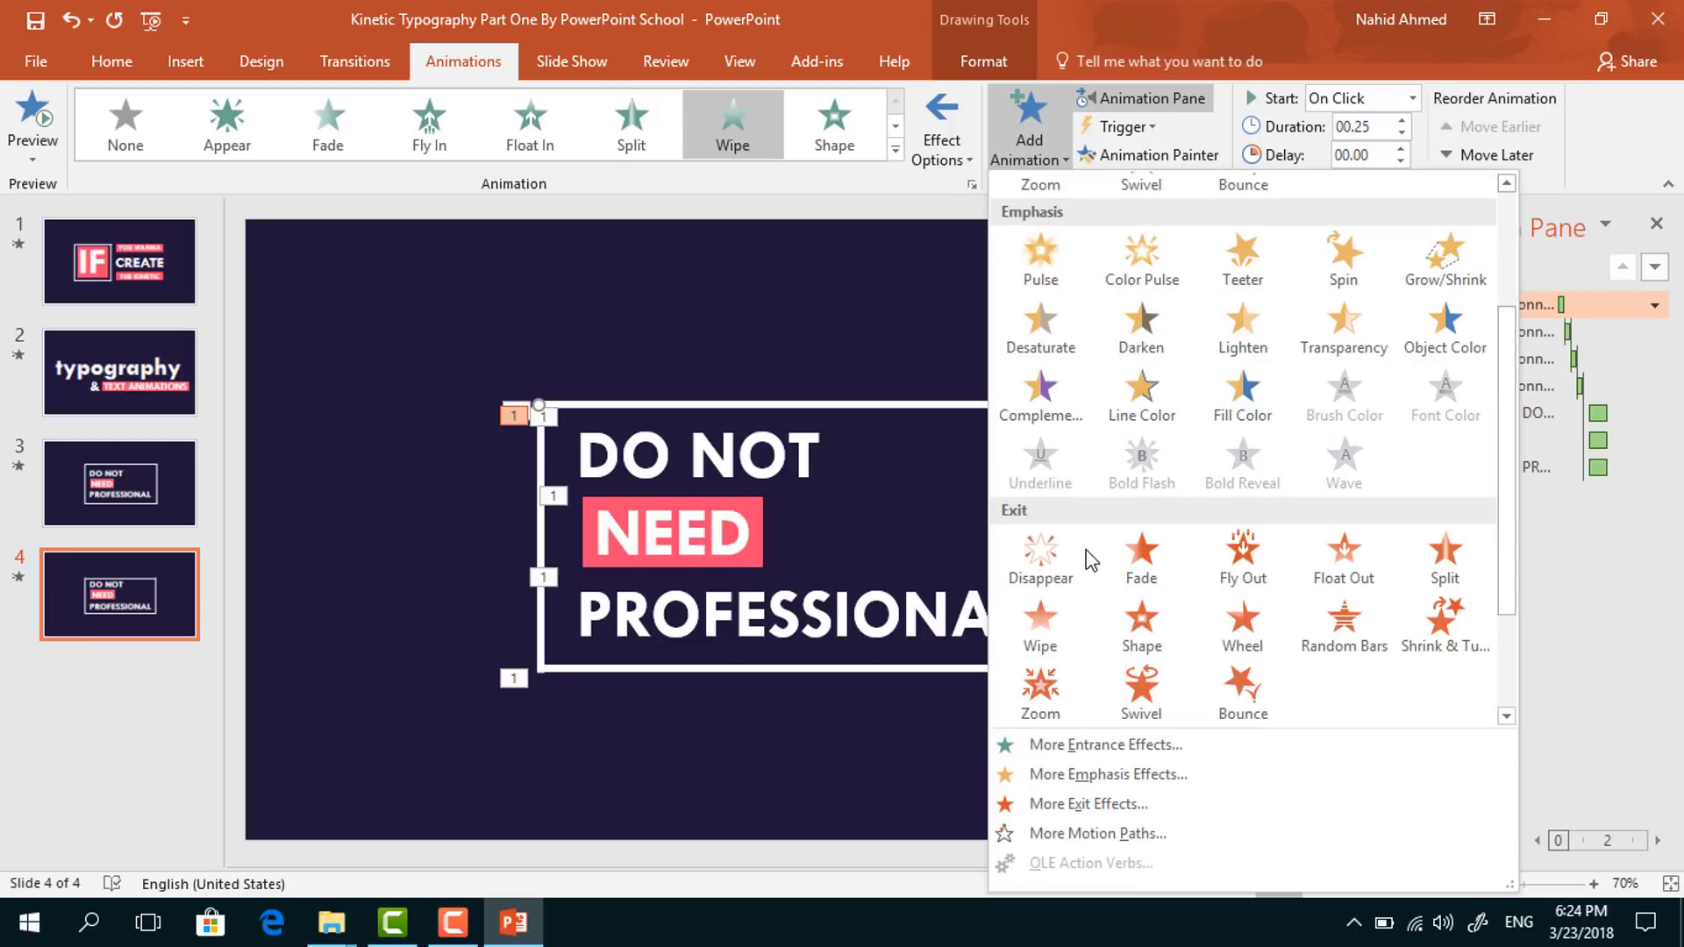
{"action": "left_click", "coordinate": [1061, 634]}
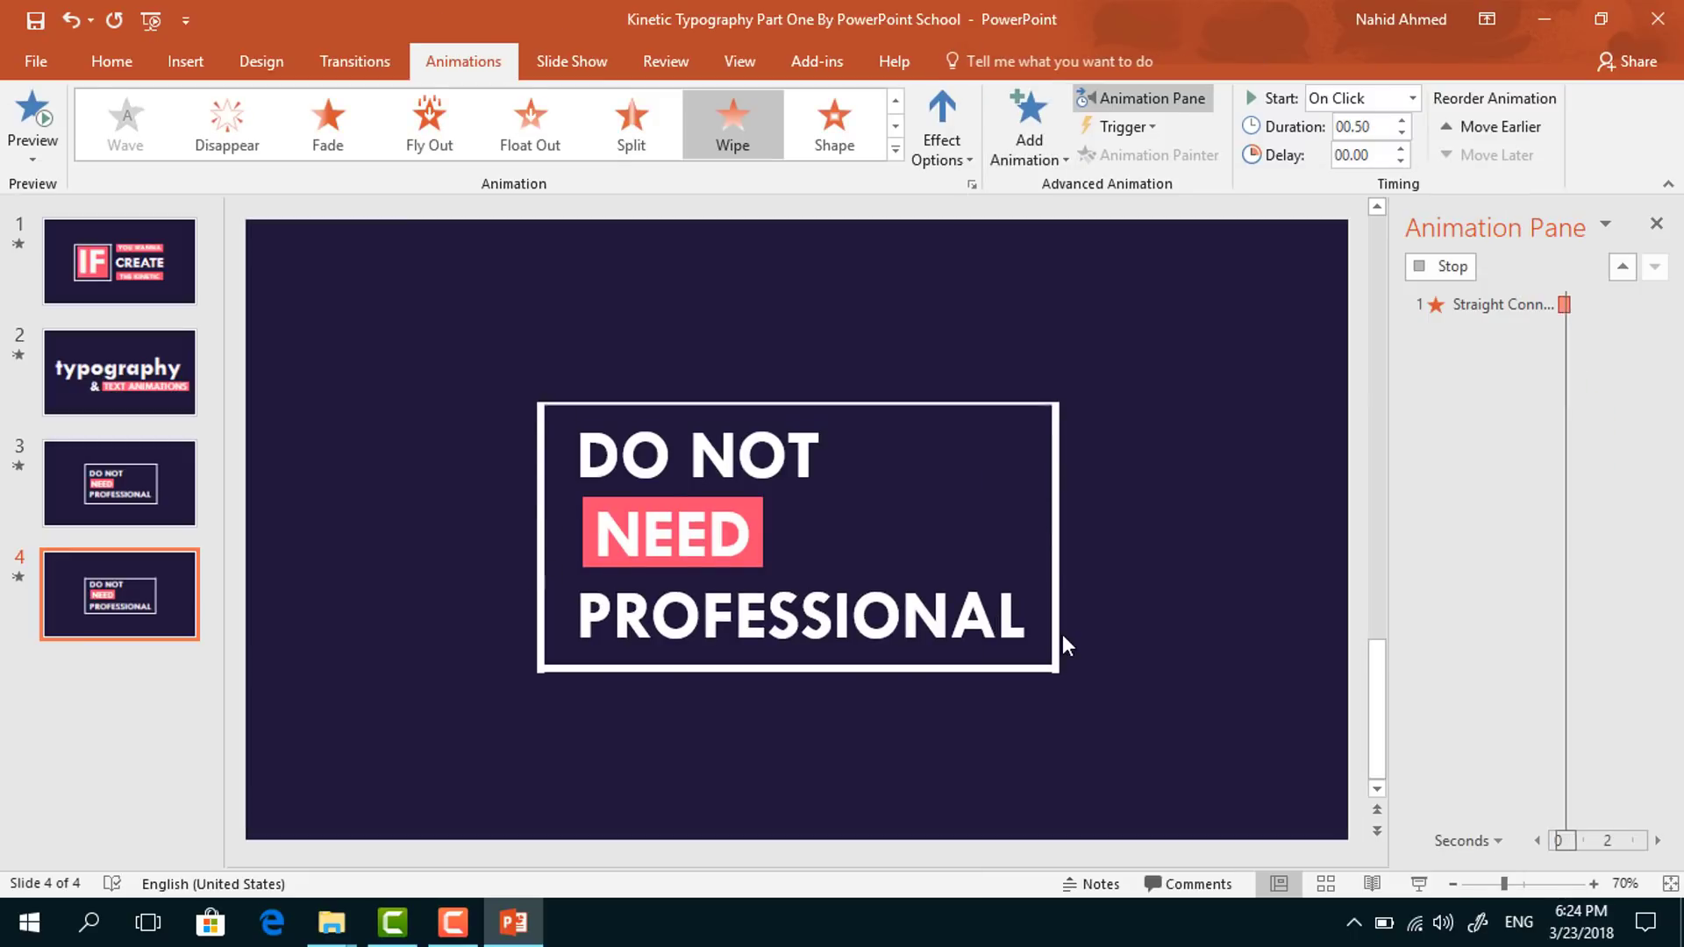
{"action": "left_click", "coordinate": [917, 160]}
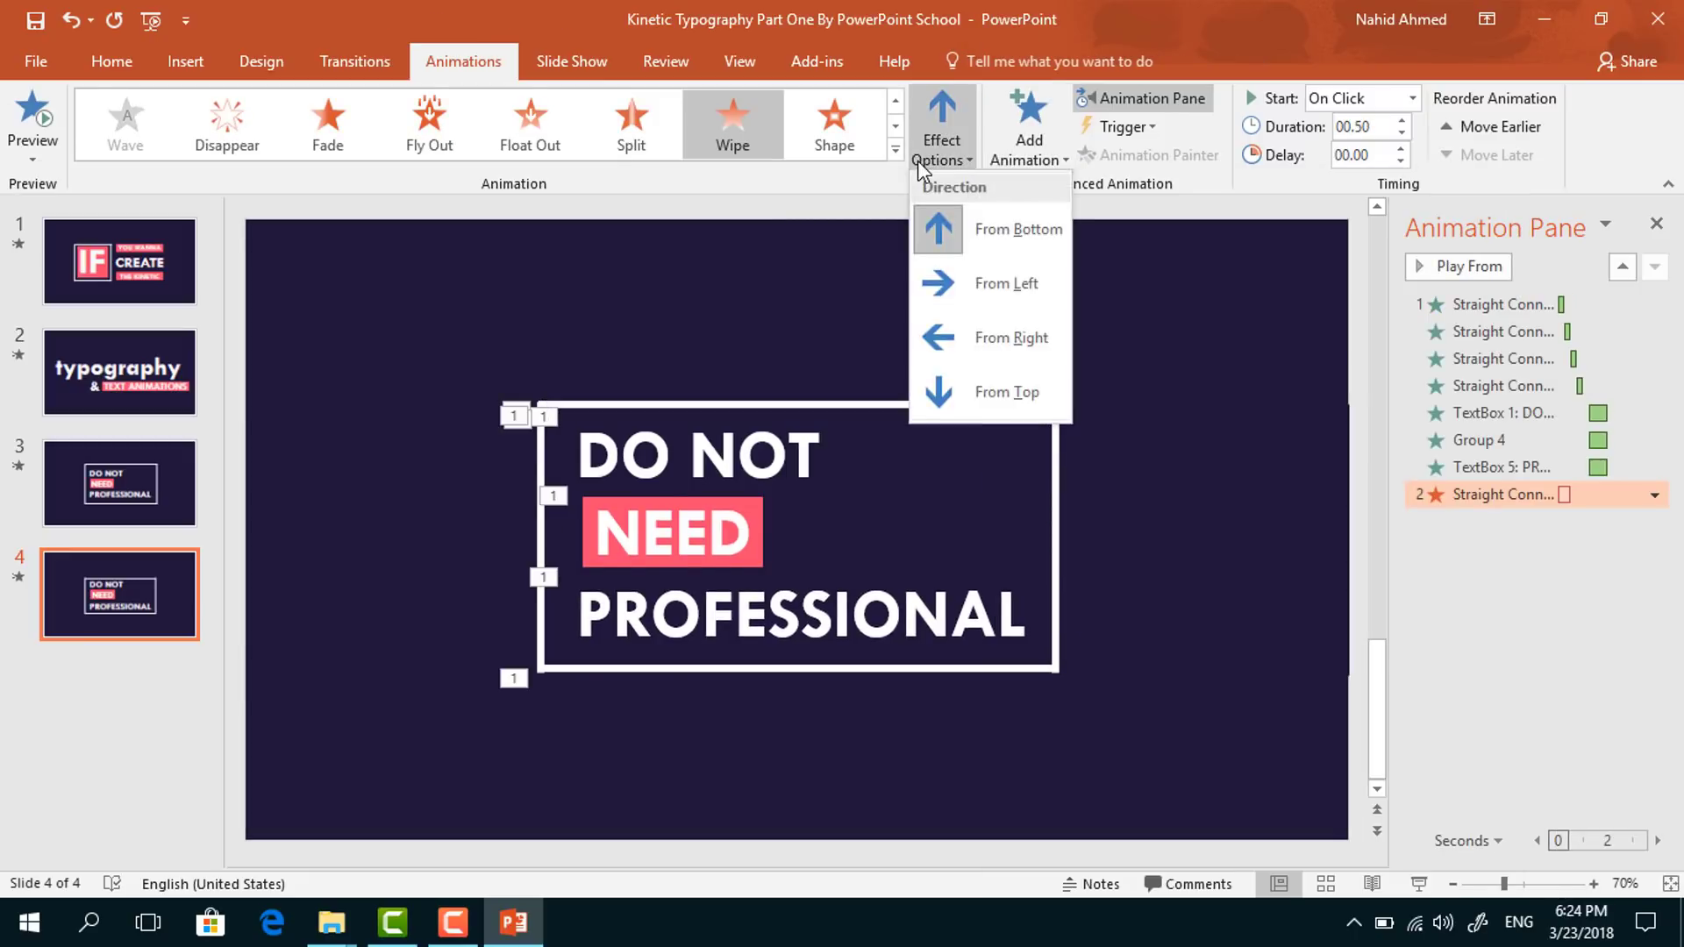
{"action": "left_click", "coordinate": [989, 339]}
{"action": "left_click", "coordinate": [1412, 97]}
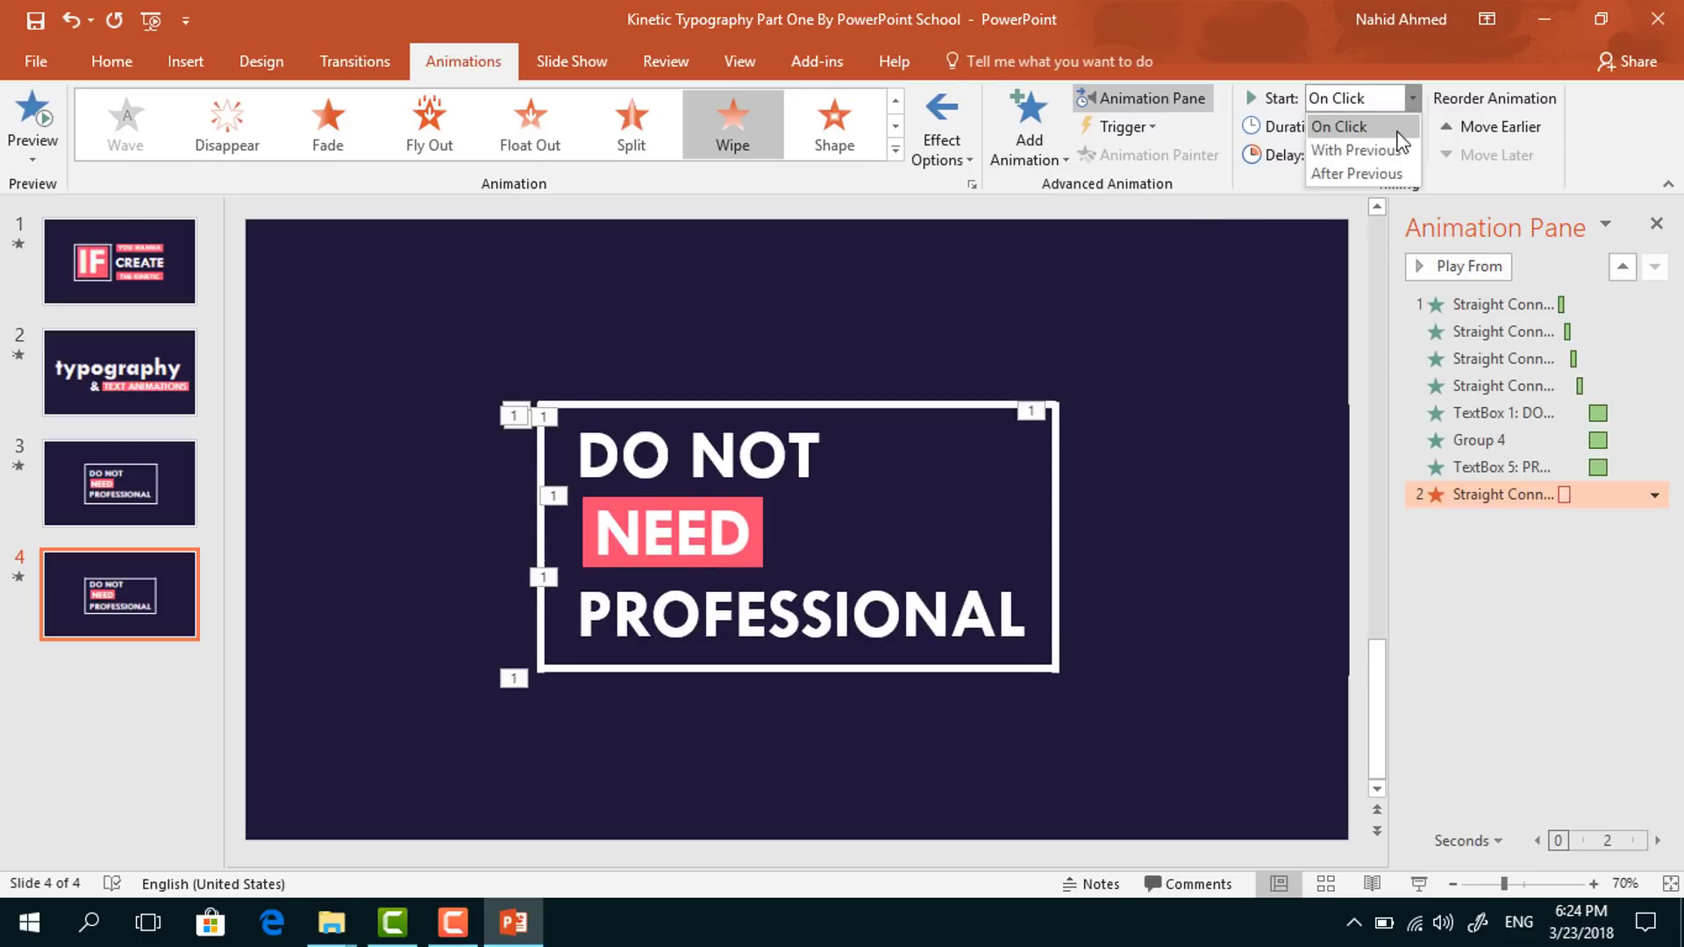
{"action": "left_click", "coordinate": [1351, 173]}
{"action": "left_click", "coordinate": [1403, 132]}
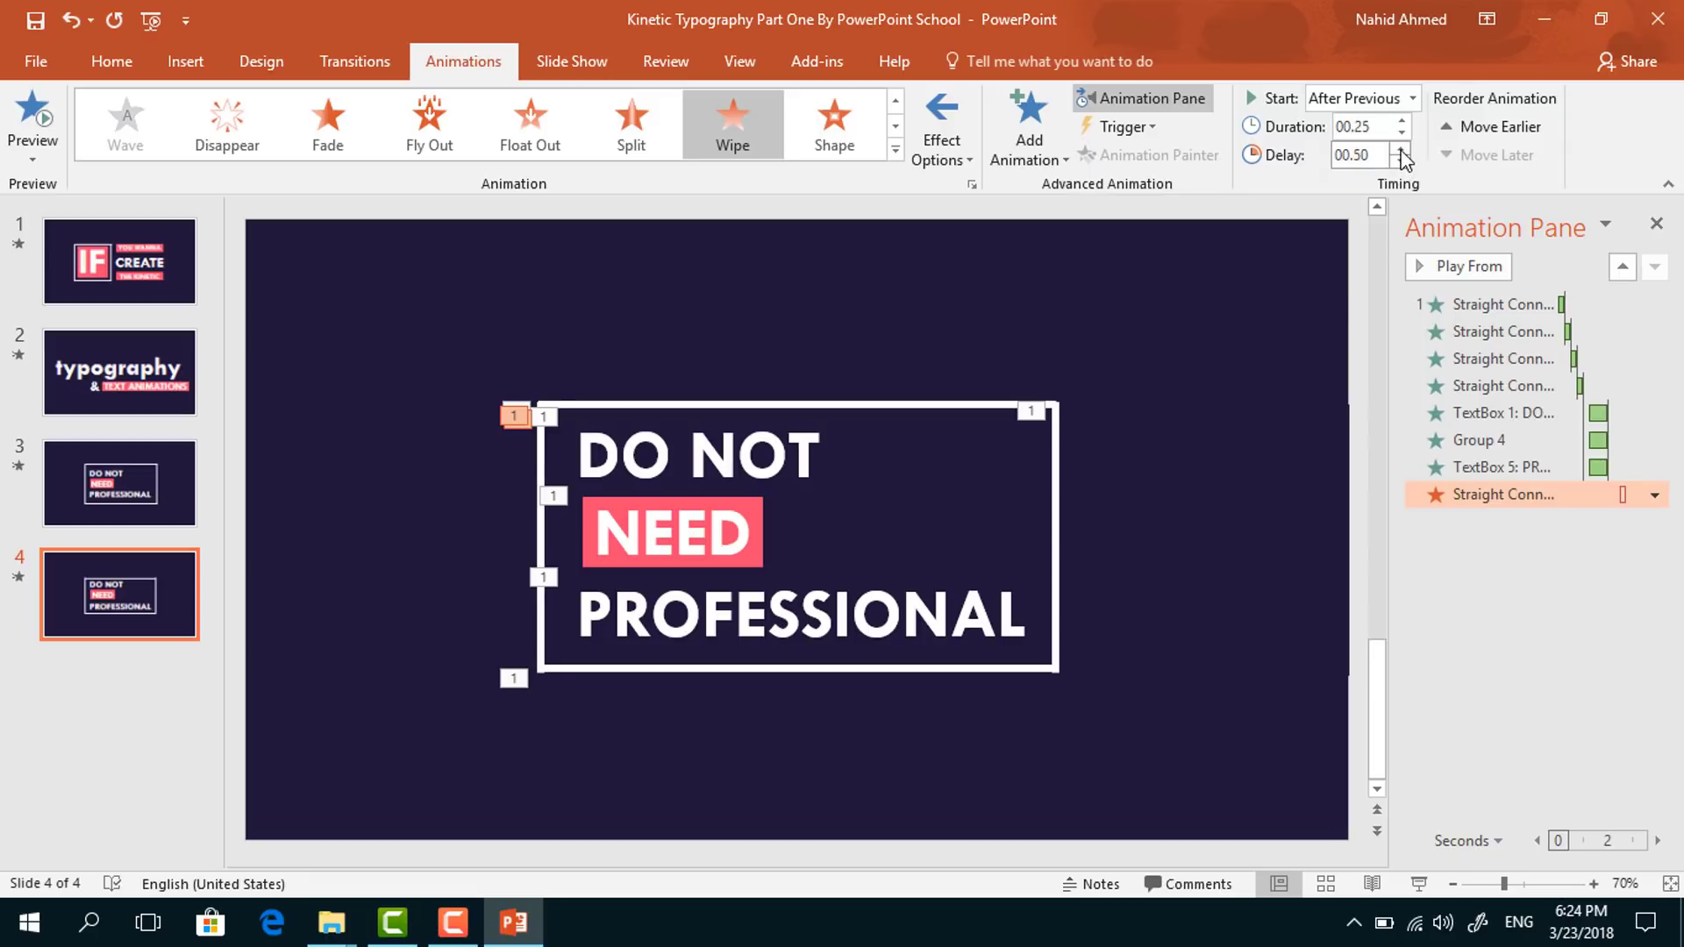
- Give the left frame line a Wipe exit from the top, After Previous, lasting 0.25 s
{"action": "left_click", "coordinate": [537, 465]}
{"action": "left_click", "coordinate": [1031, 163]}
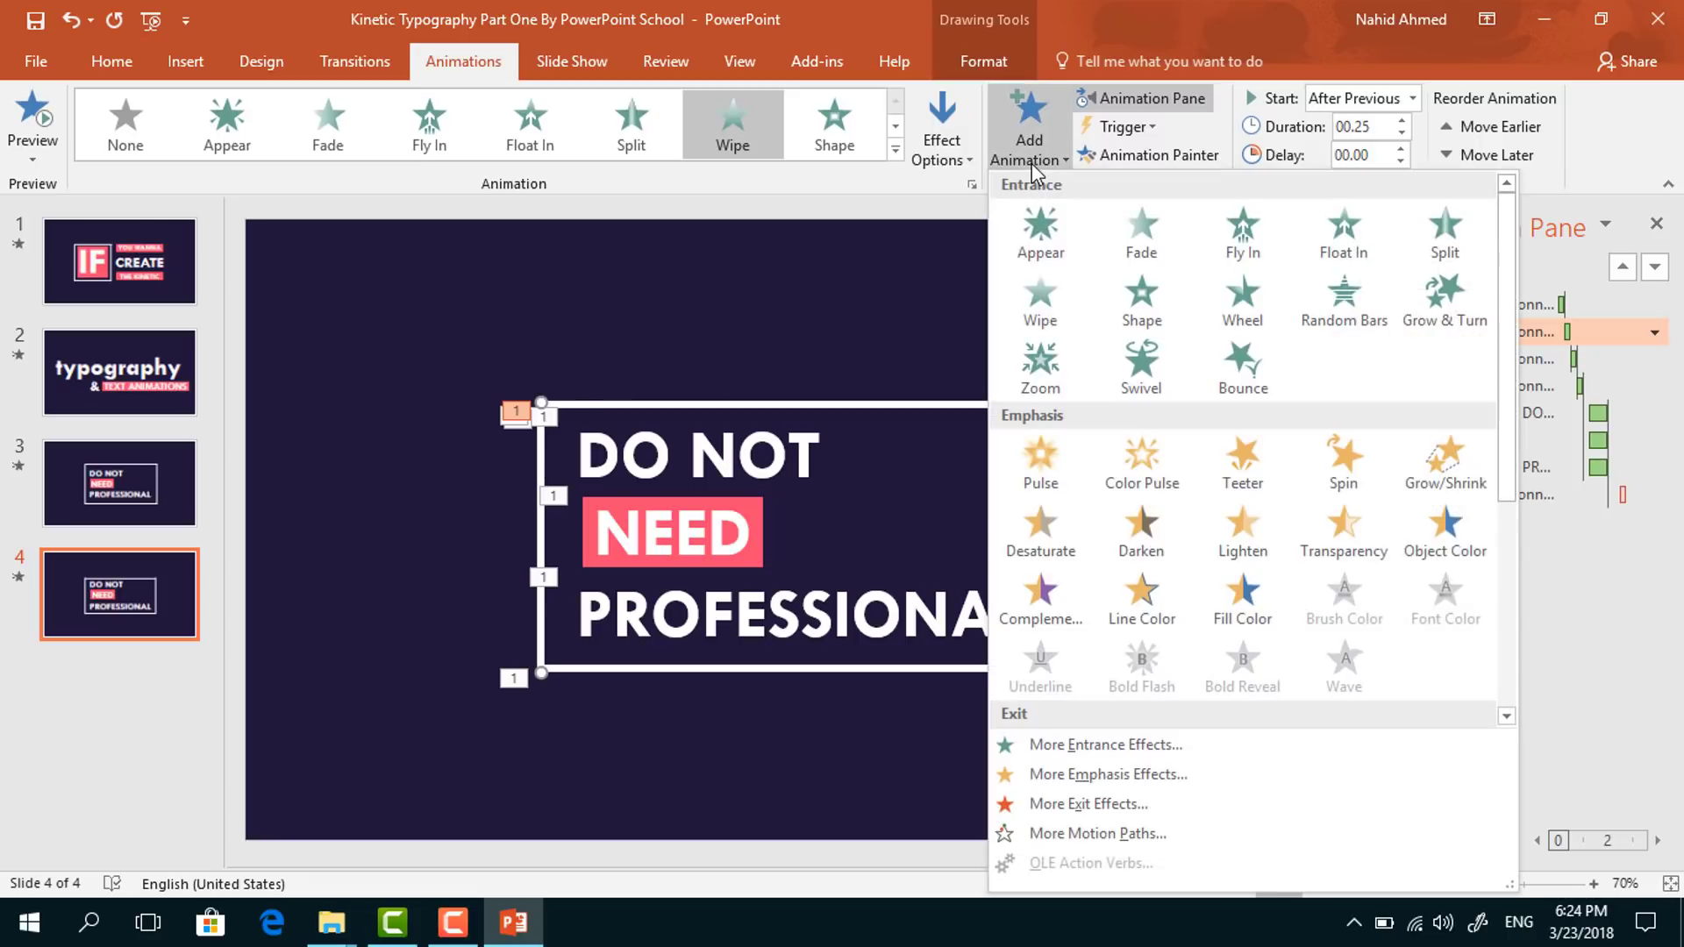
{"action": "scroll", "coordinate": [1054, 536], "scroll_direction": "down", "scroll_amount": 3}
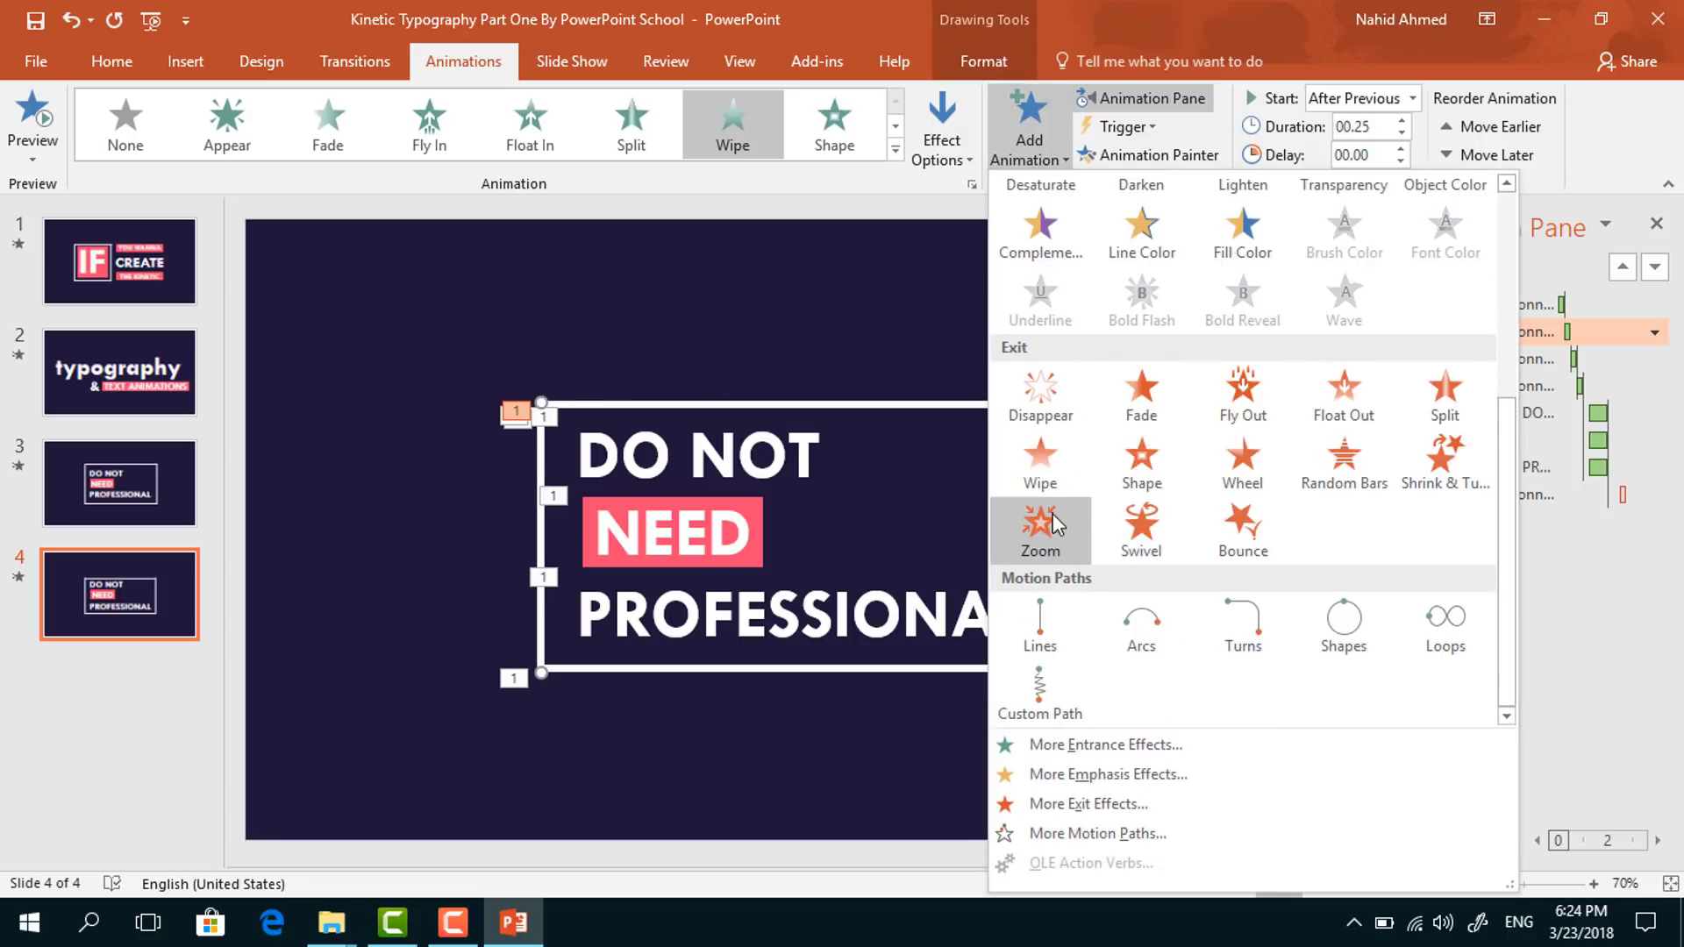
{"action": "left_click", "coordinate": [1059, 483]}
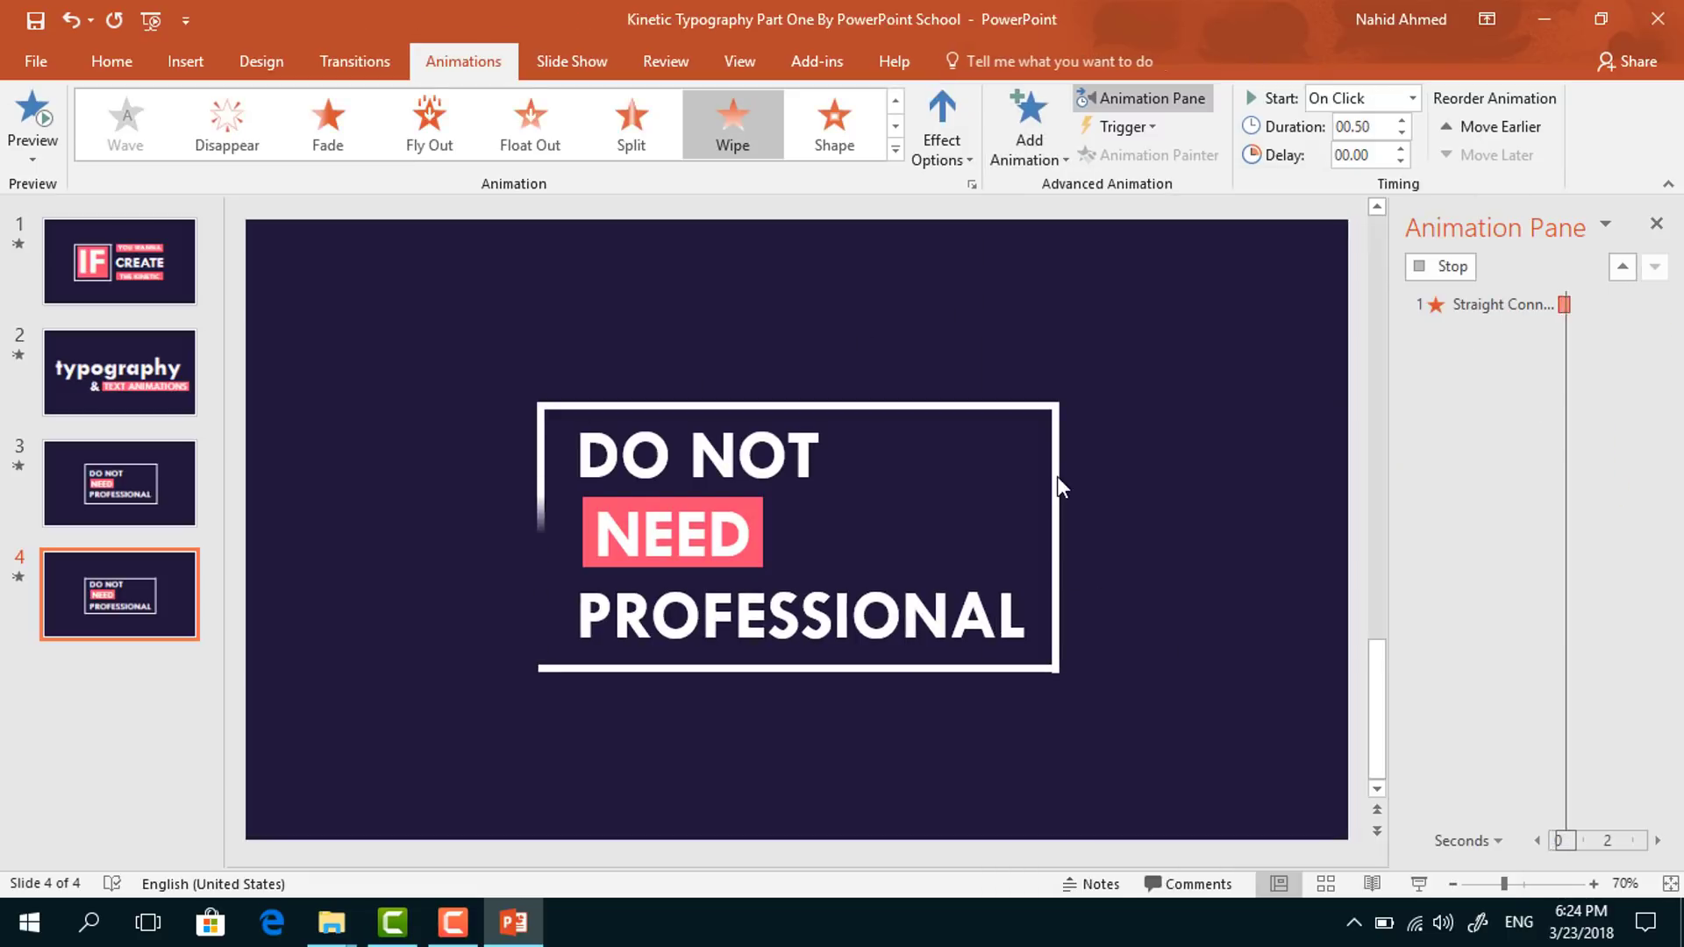
{"action": "left_click", "coordinate": [943, 158]}
{"action": "left_click", "coordinate": [959, 395]}
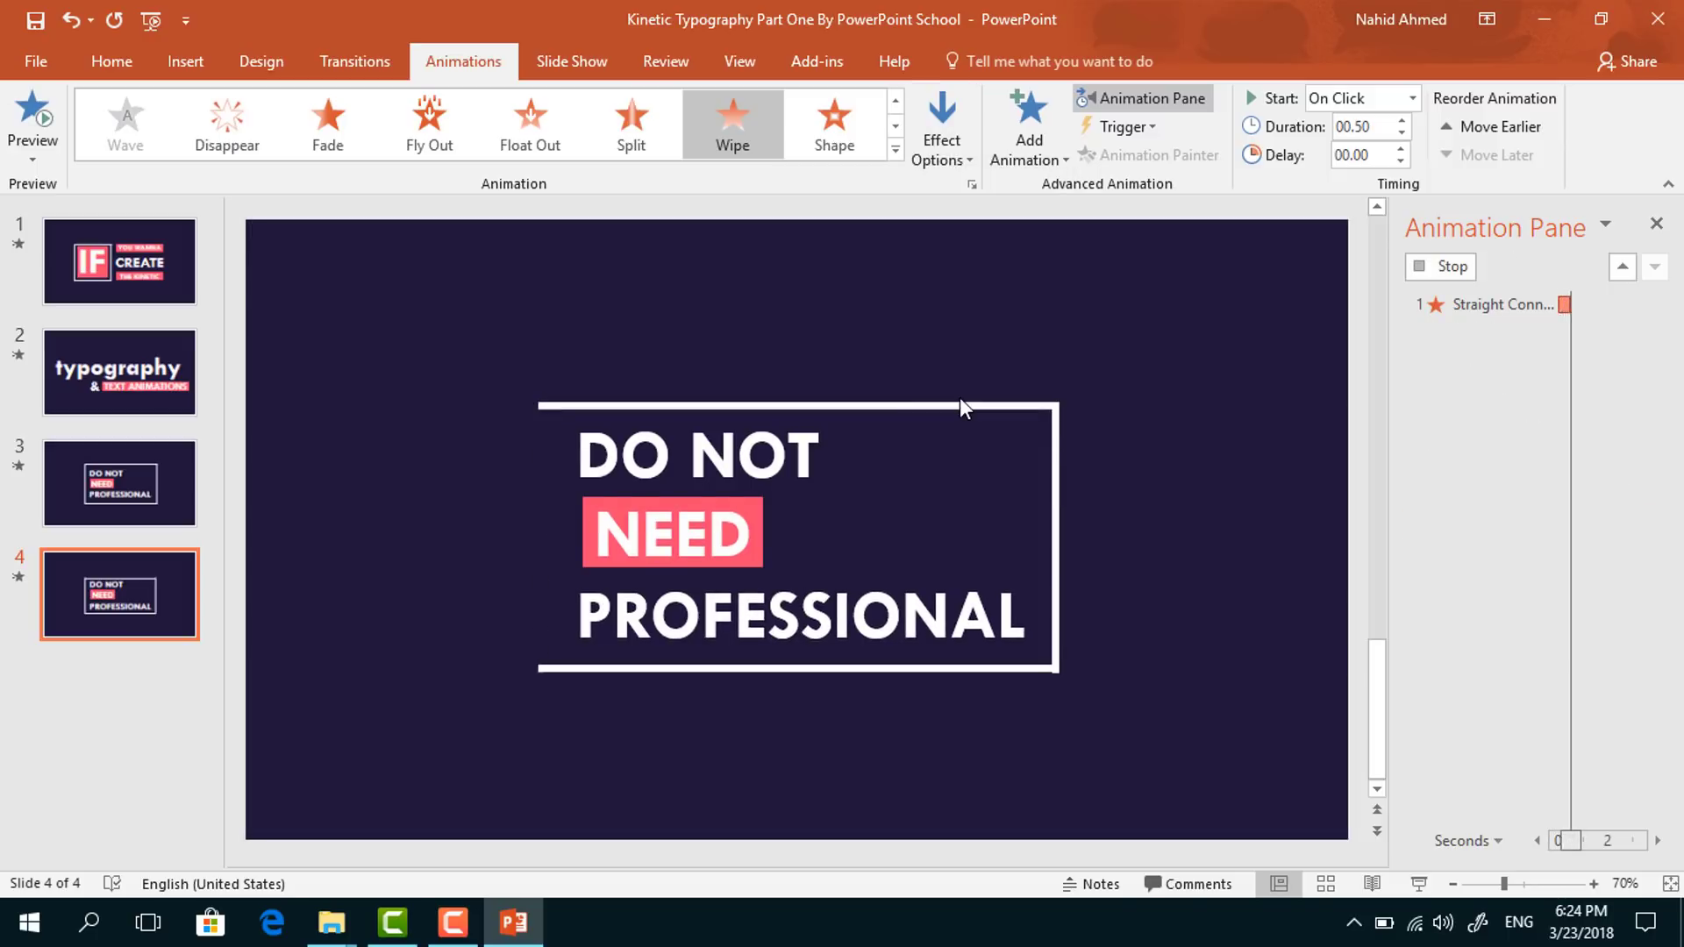
{"action": "left_click", "coordinate": [1416, 99]}
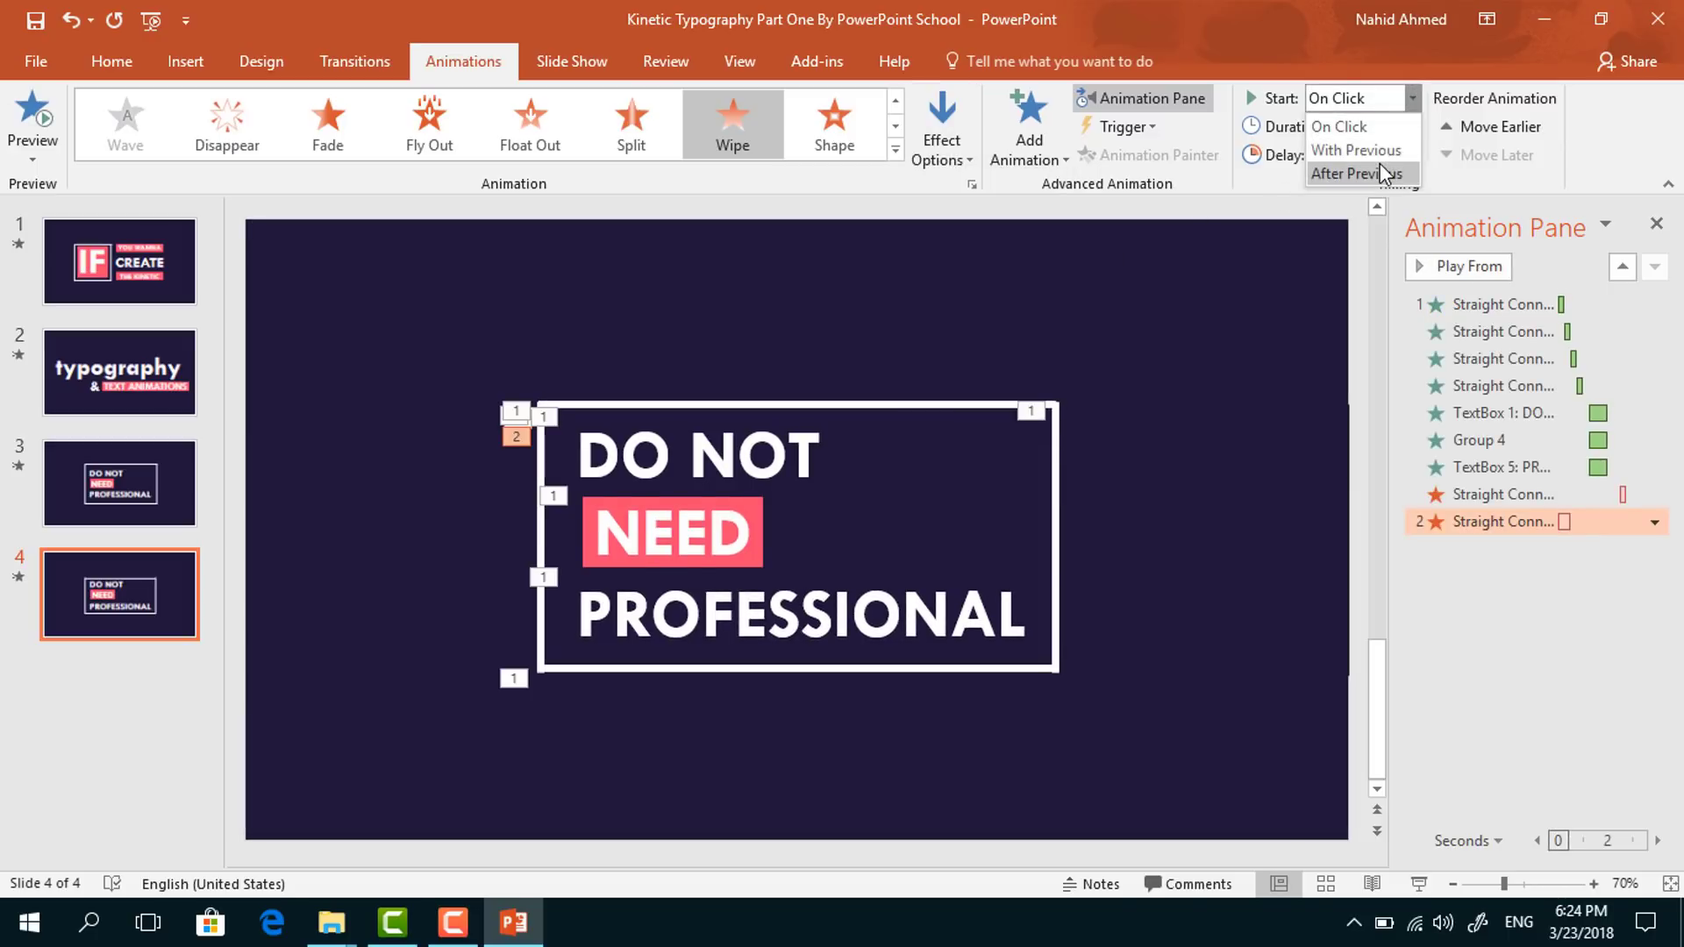
{"action": "left_click", "coordinate": [1380, 163]}
{"action": "left_click", "coordinate": [1403, 133]}
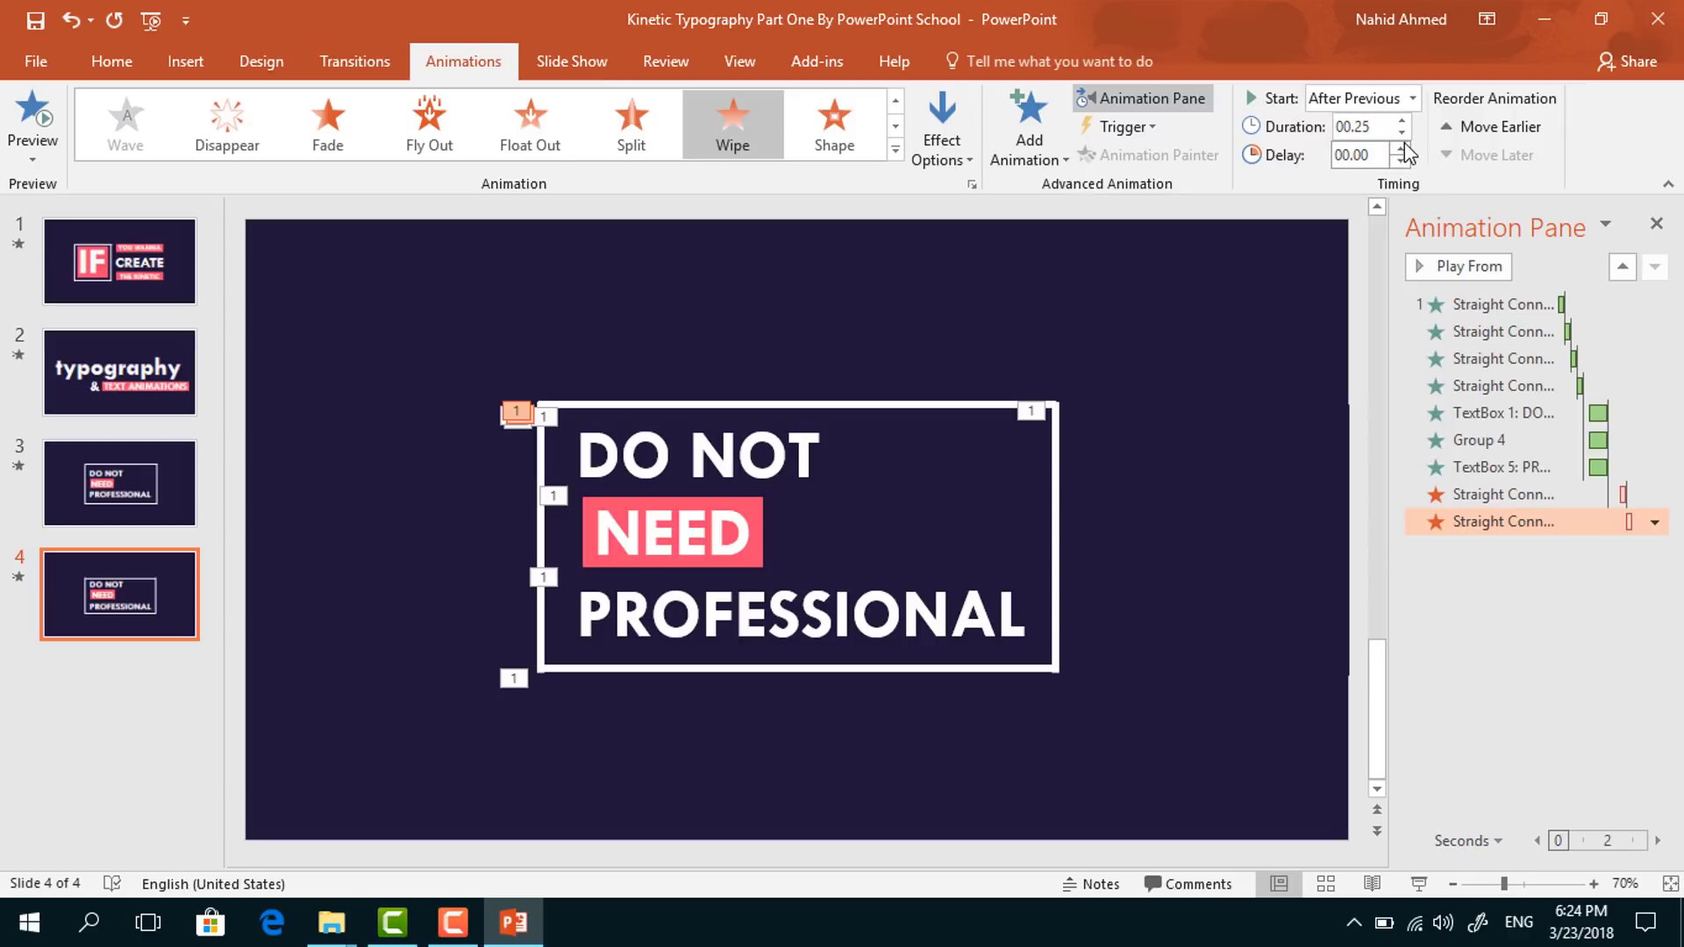
- Give the bottom frame line a Wipe exit from the left, starting After Previous
{"action": "left_click", "coordinate": [514, 675]}
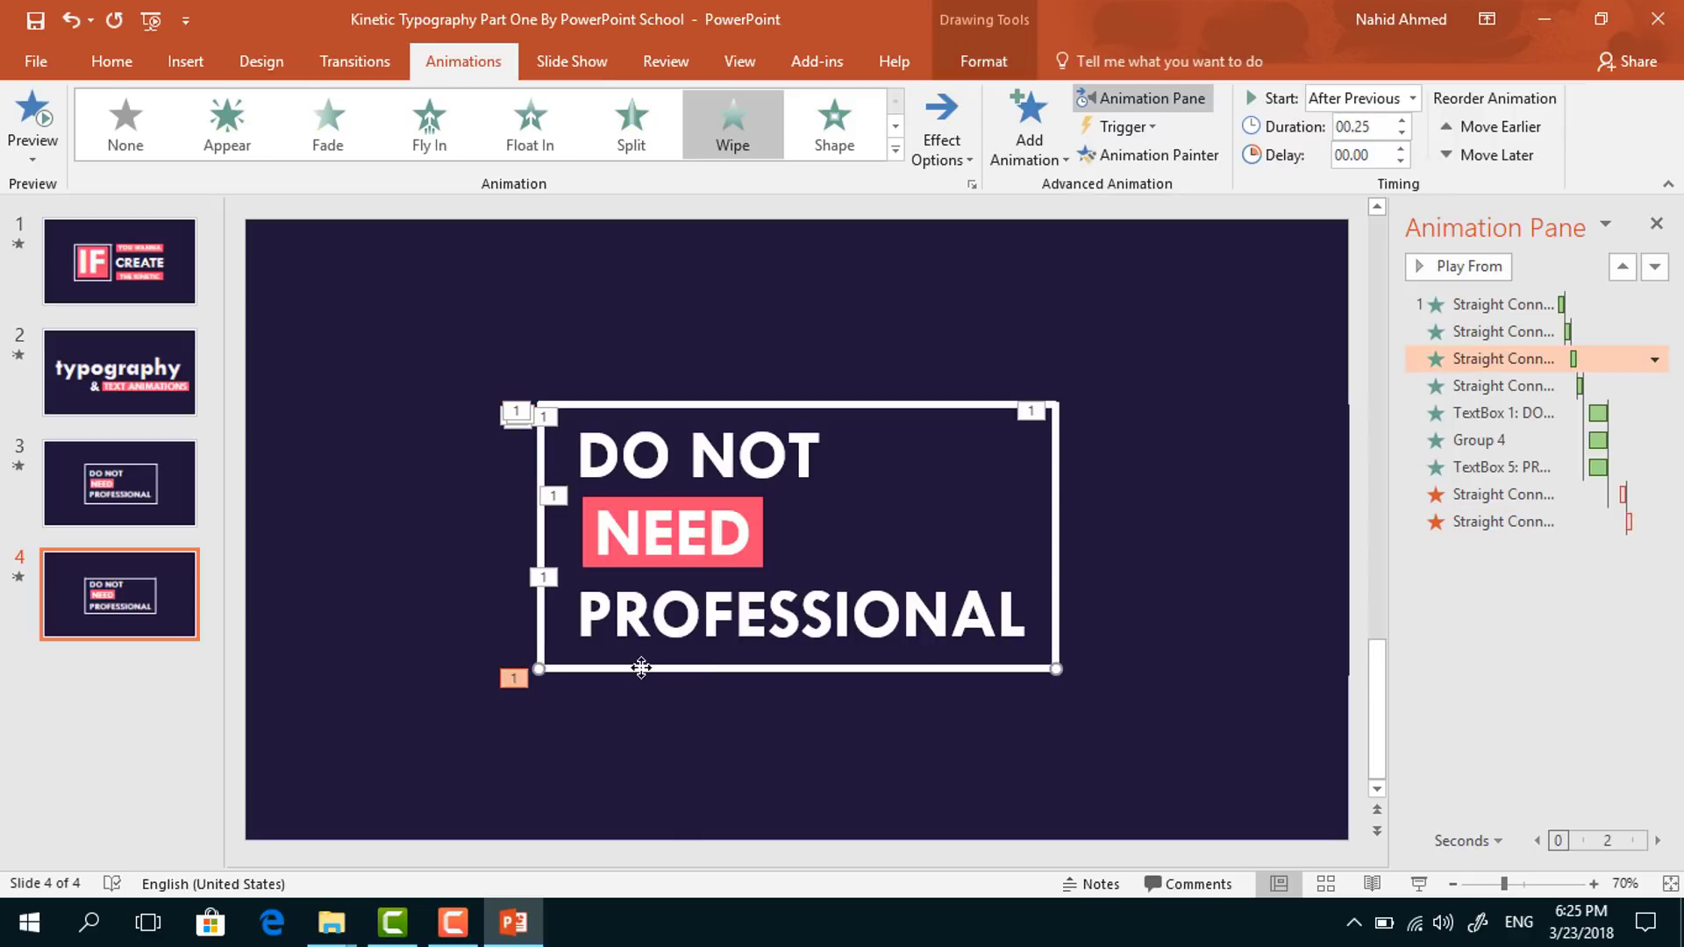
{"action": "left_click", "coordinate": [1028, 153]}
{"action": "scroll", "coordinate": [1060, 438], "scroll_direction": "down", "scroll_amount": 3}
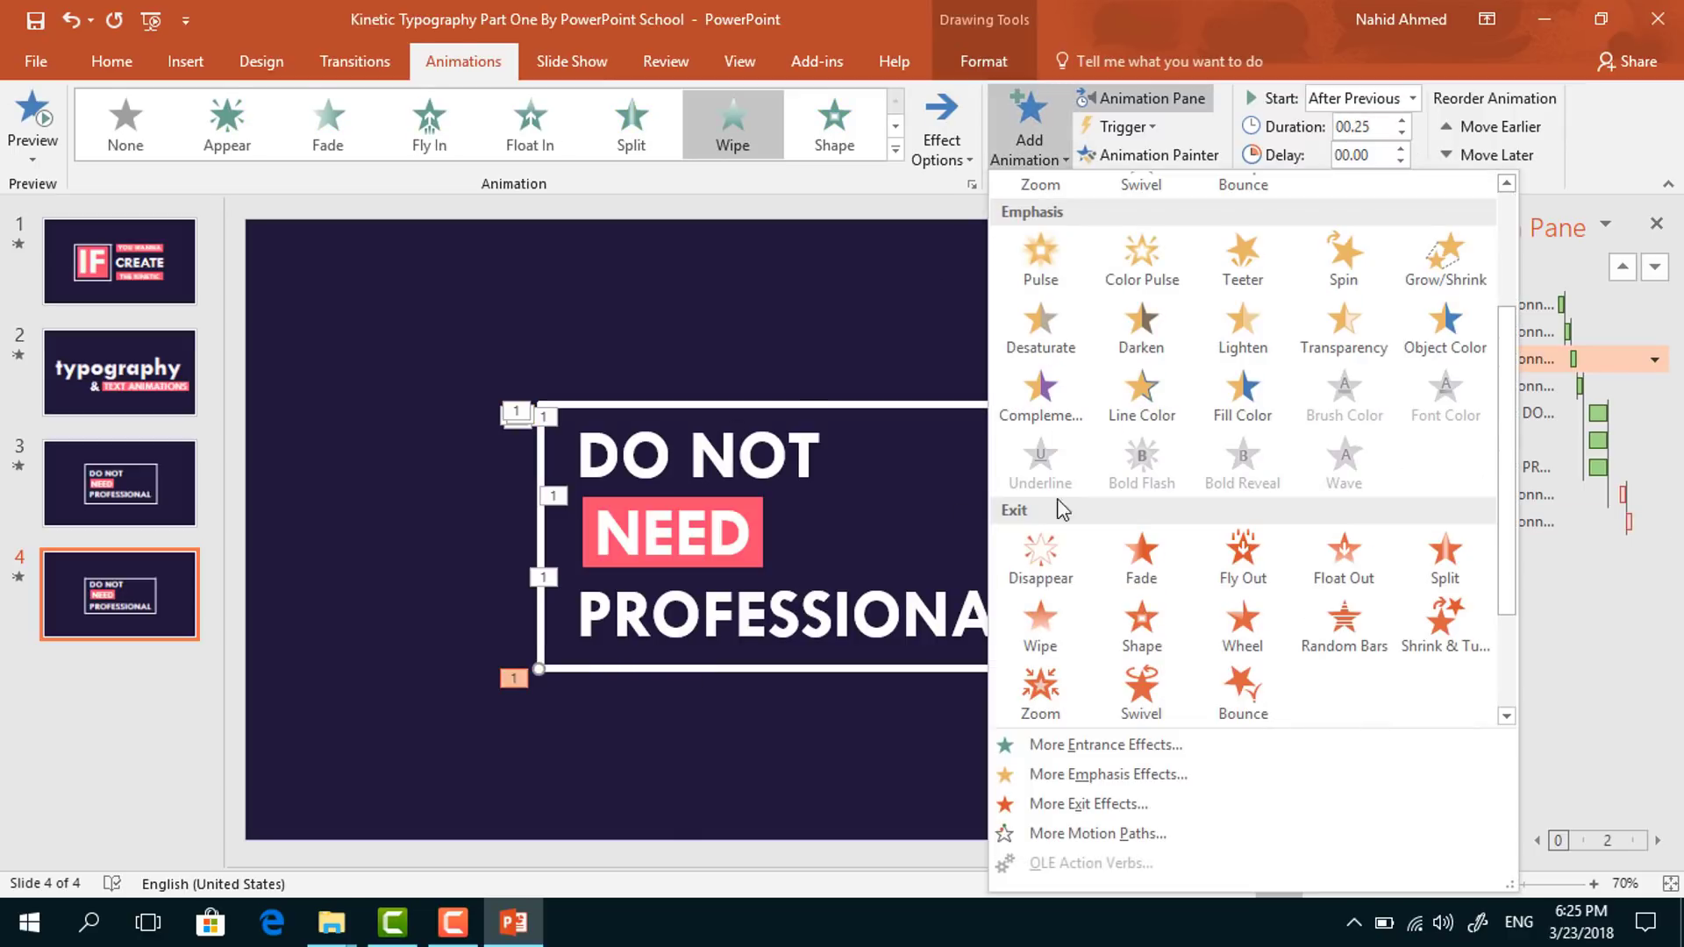
{"action": "left_click", "coordinate": [1056, 644]}
{"action": "left_click", "coordinate": [961, 139]}
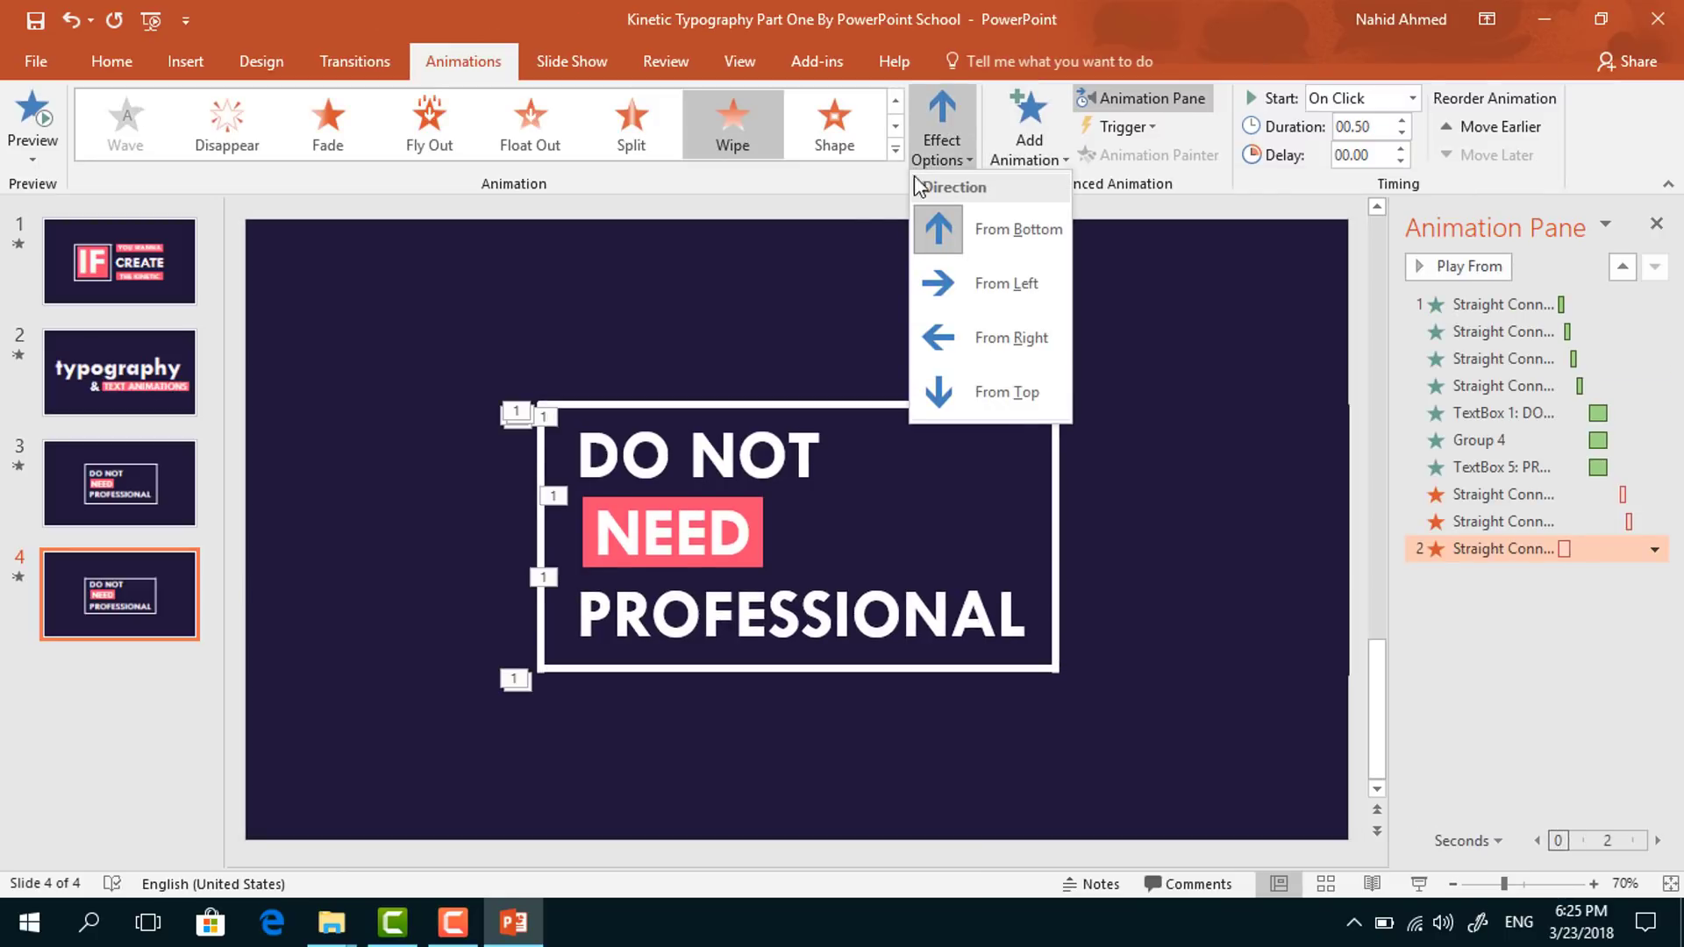
{"action": "left_click", "coordinate": [965, 291]}
{"action": "left_click", "coordinate": [1412, 98]}
{"action": "left_click", "coordinate": [1383, 173]}
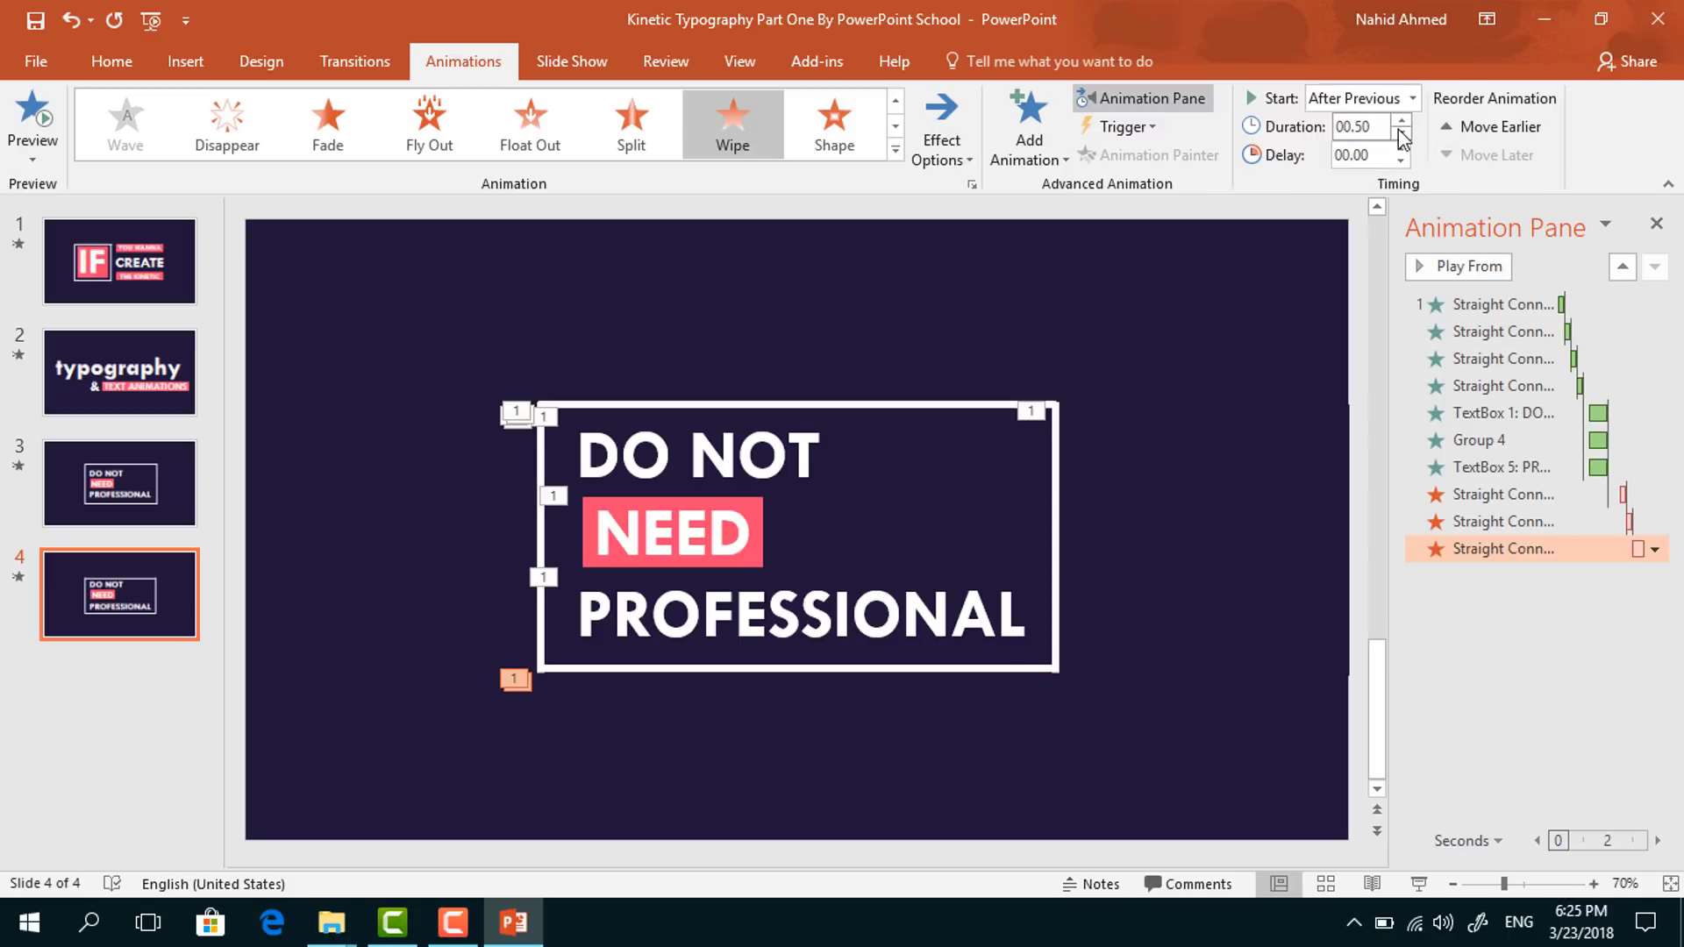
- Give the right frame line a Wipe exit from the bottom, starting After Previous
{"action": "left_click", "coordinate": [1057, 504]}
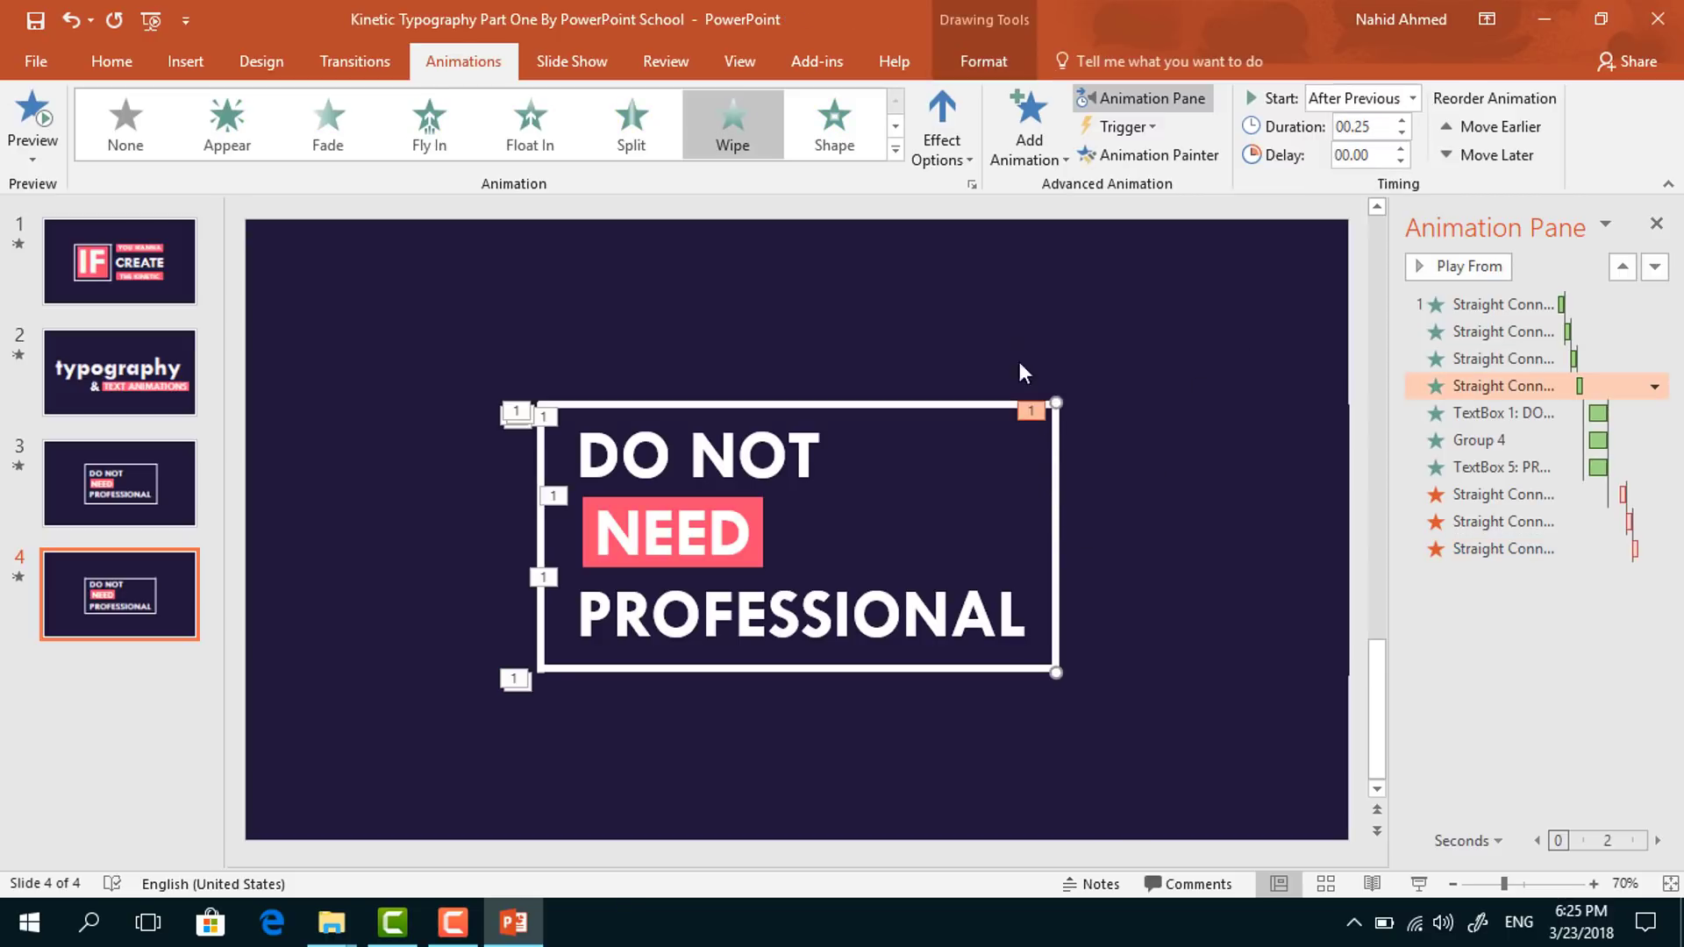
{"action": "left_click", "coordinate": [1030, 157]}
{"action": "scroll", "coordinate": [1074, 548], "scroll_direction": "down", "scroll_amount": 3}
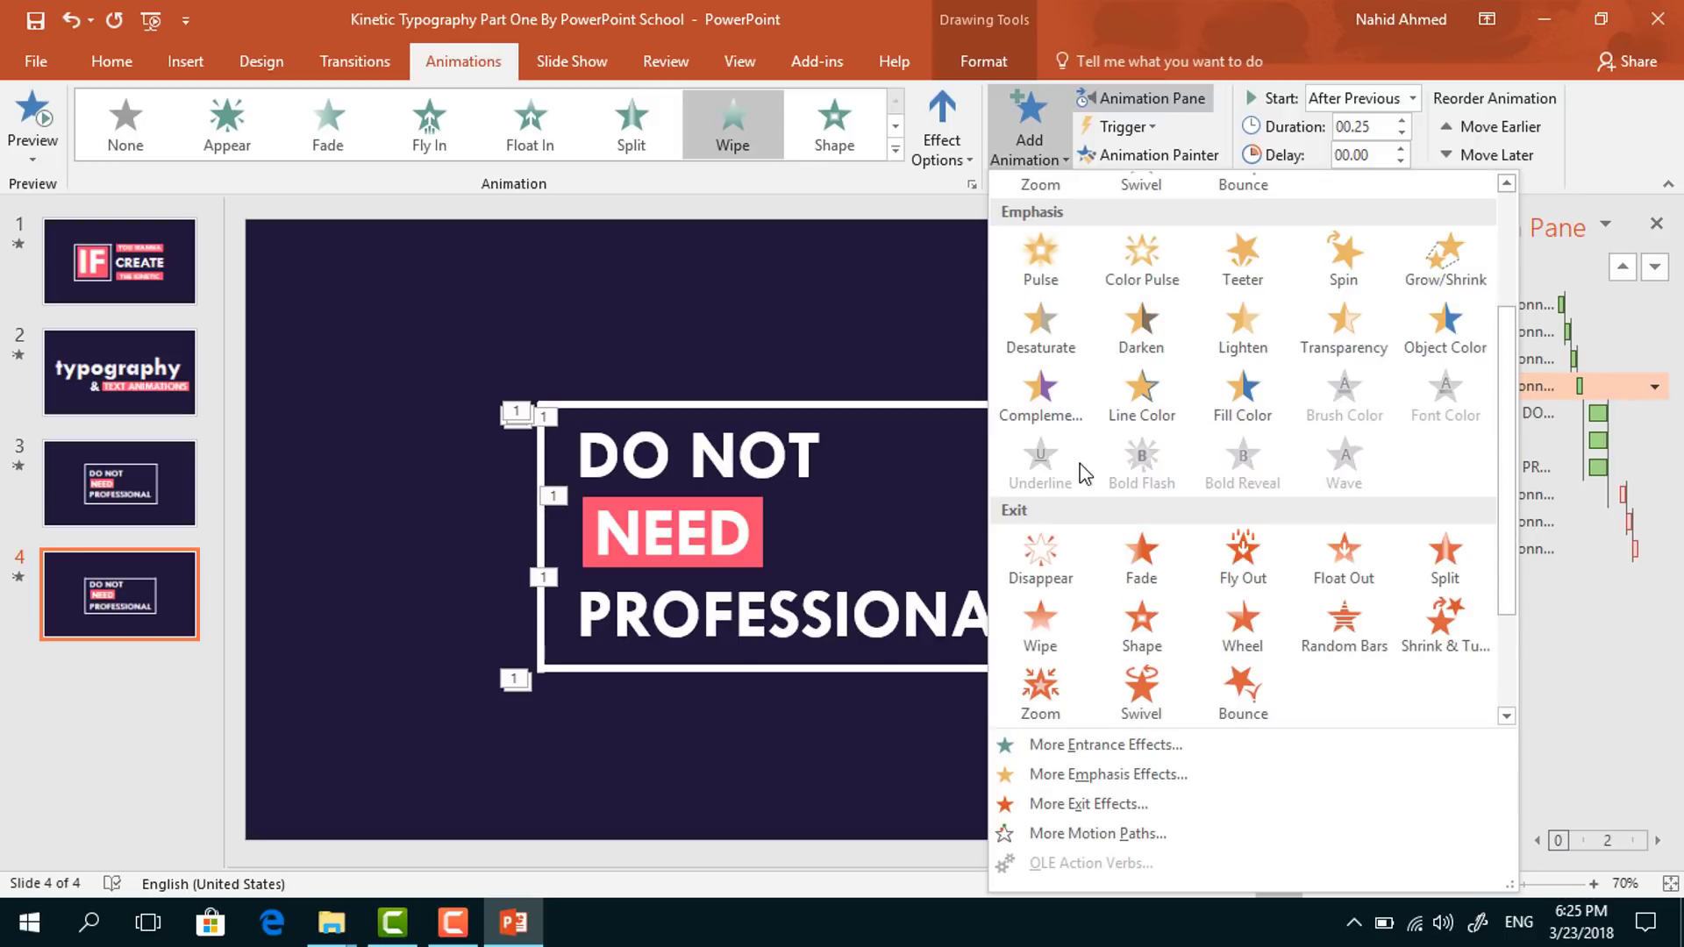
{"action": "left_click", "coordinate": [1052, 621]}
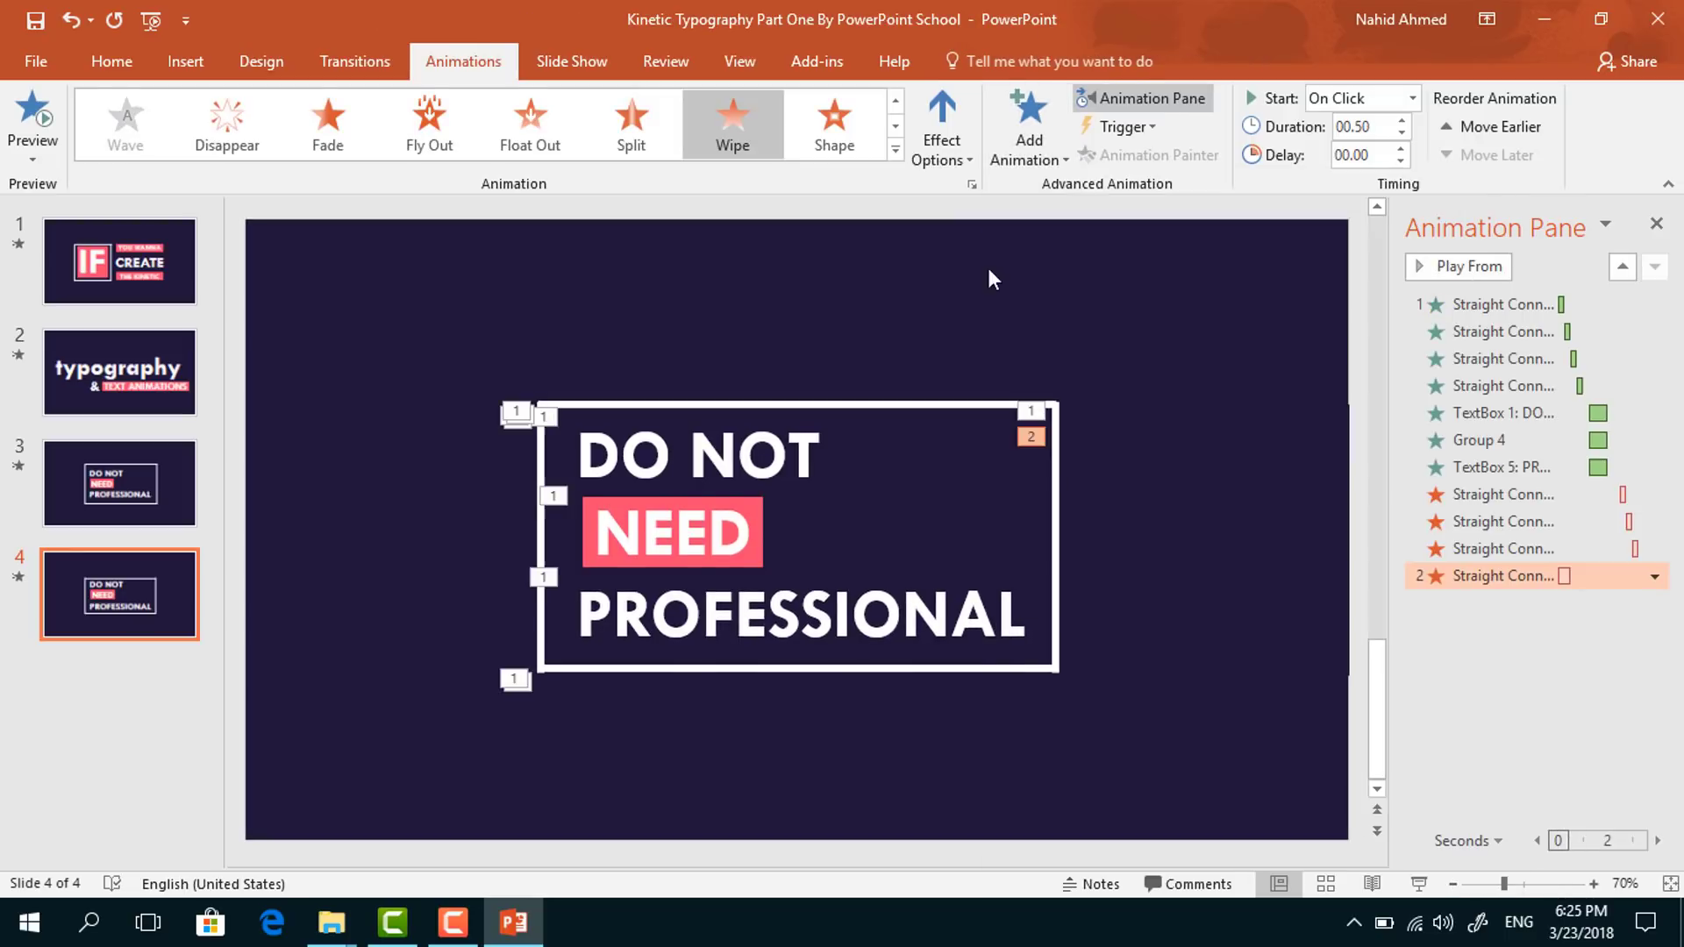
{"action": "left_click", "coordinate": [944, 146]}
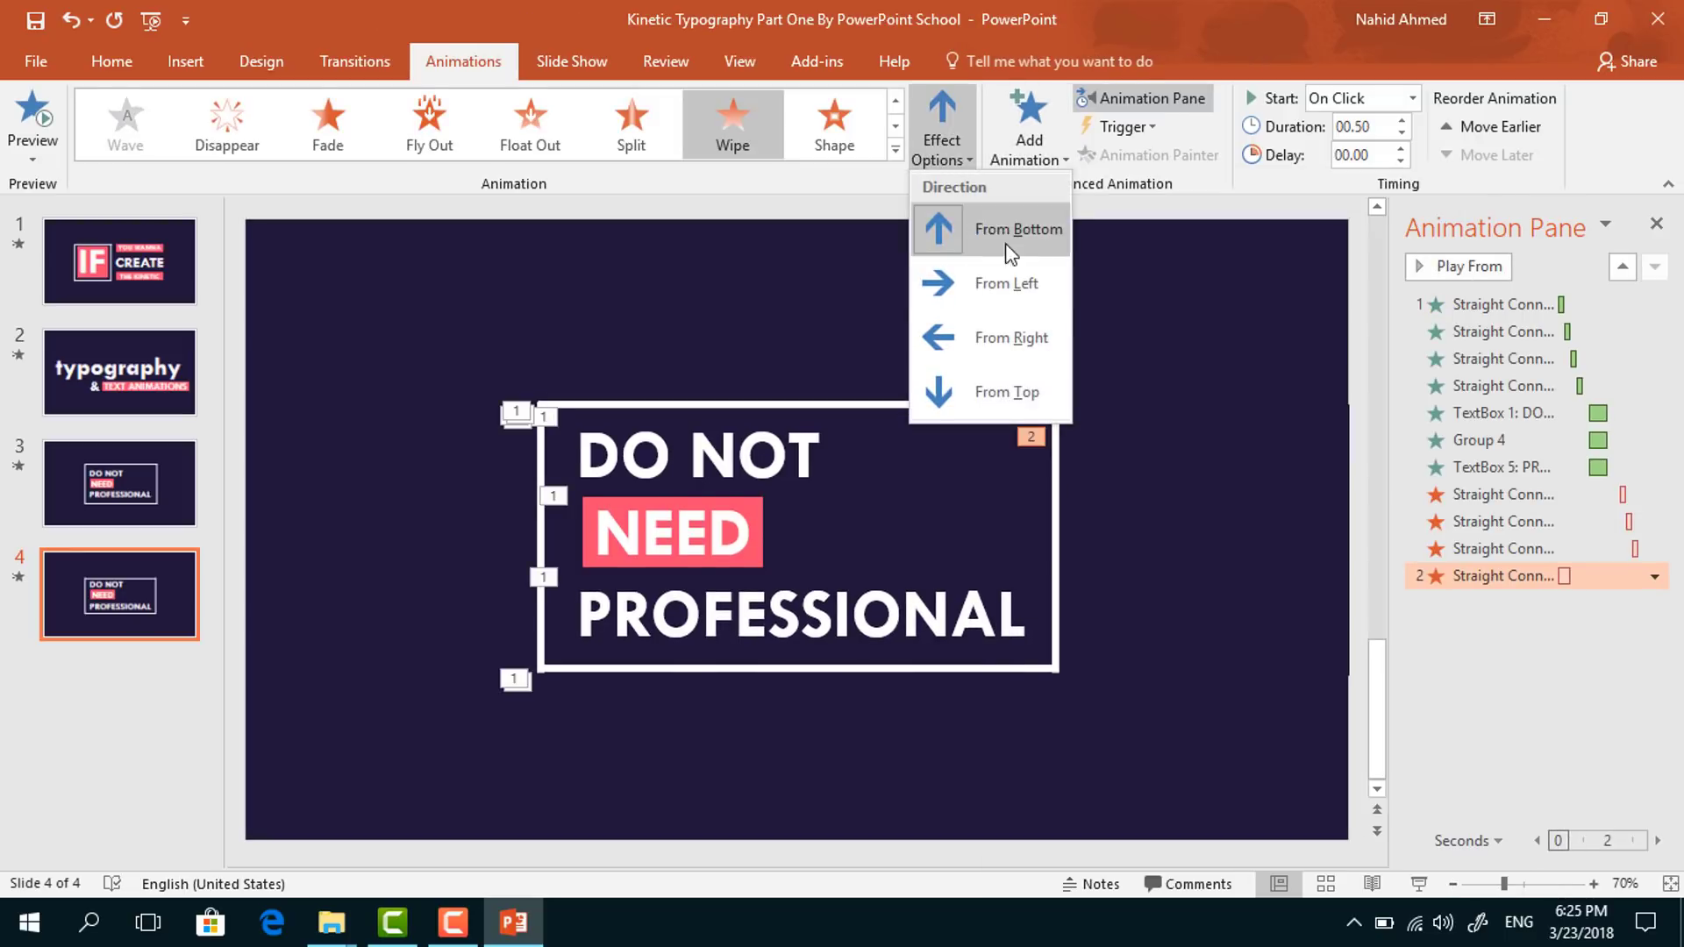
{"action": "left_click", "coordinate": [1055, 235]}
{"action": "left_click", "coordinate": [1412, 97]}
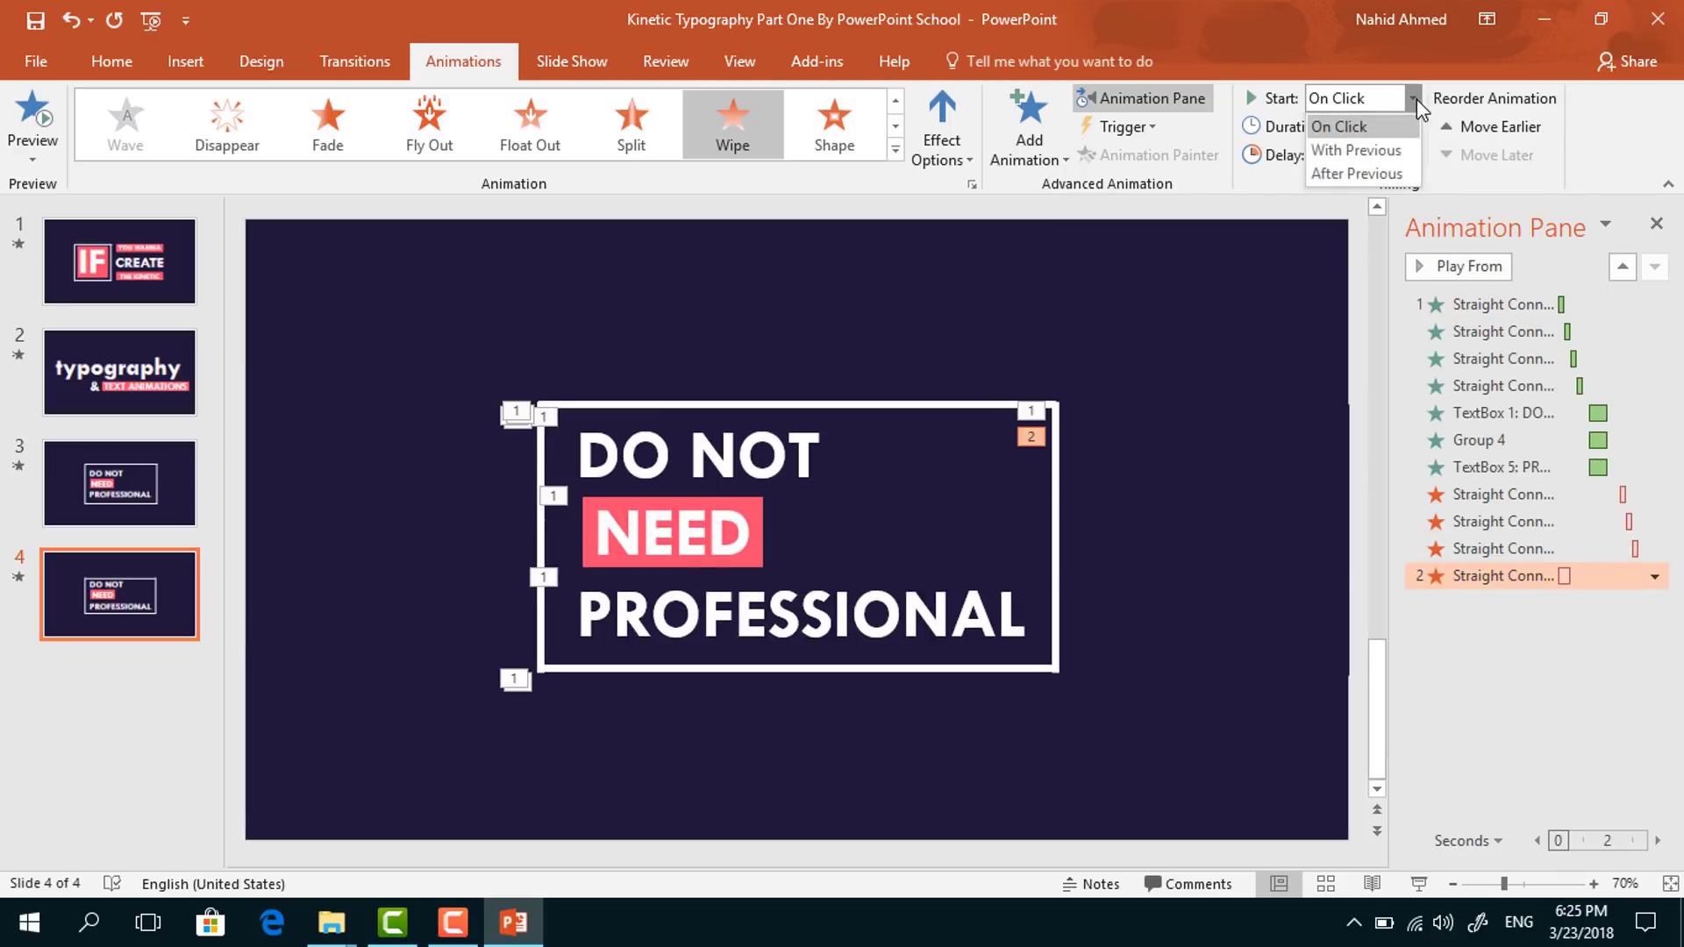
{"action": "left_click", "coordinate": [1384, 174]}
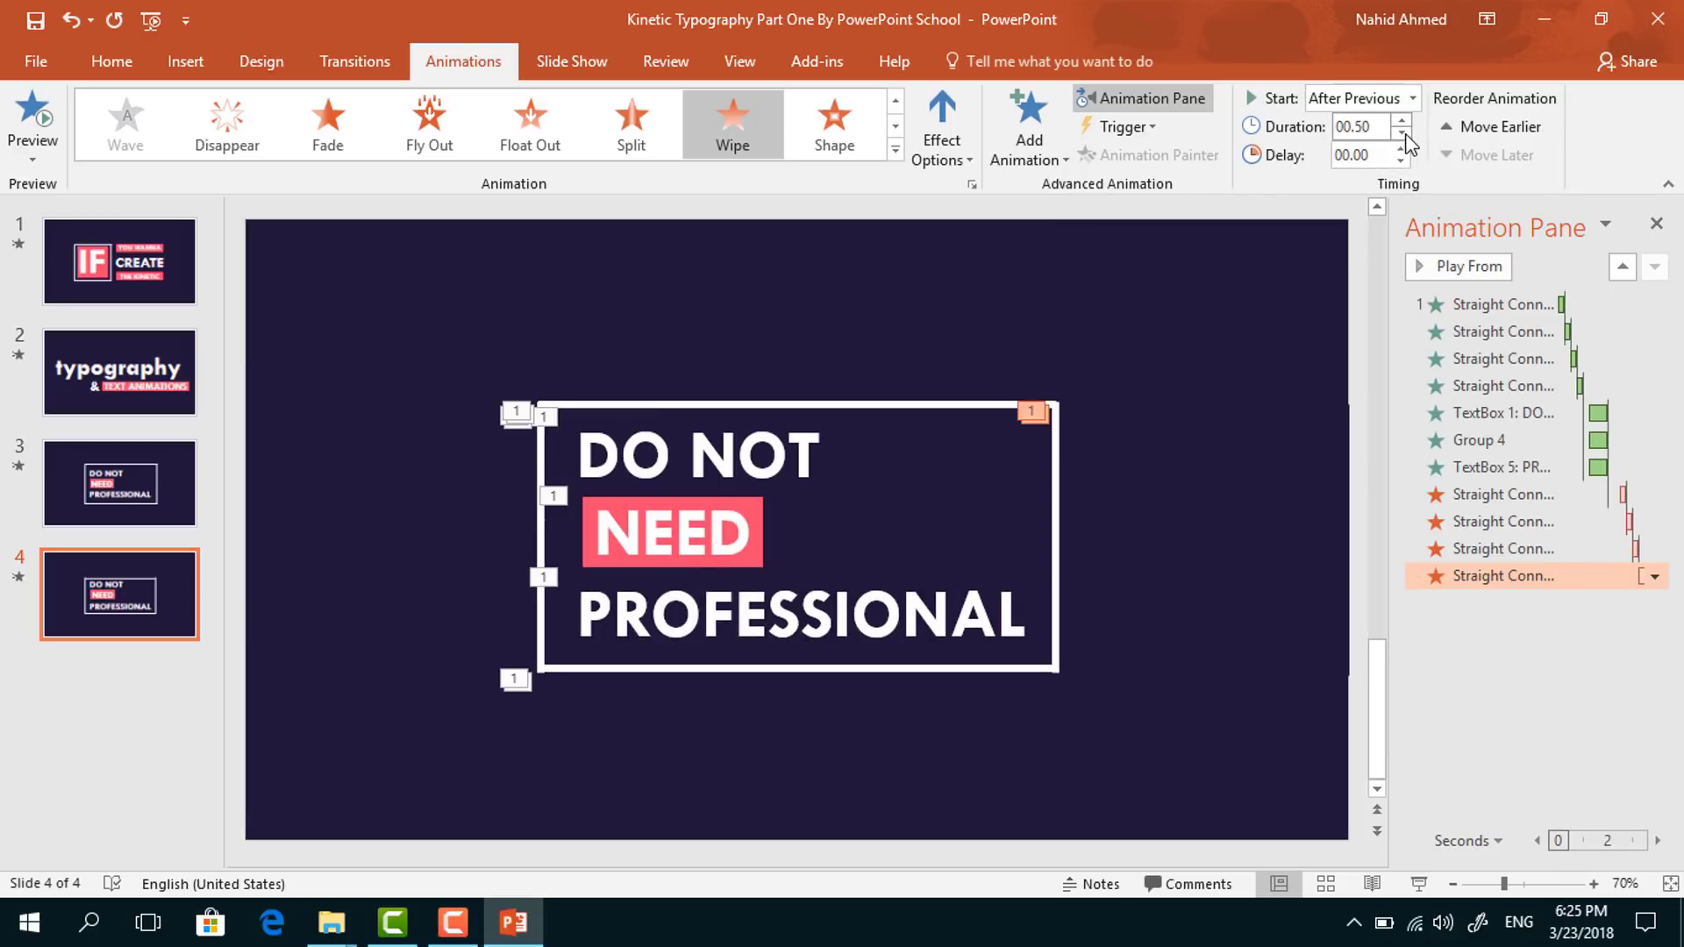
{"action": "left_click", "coordinate": [890, 460]}
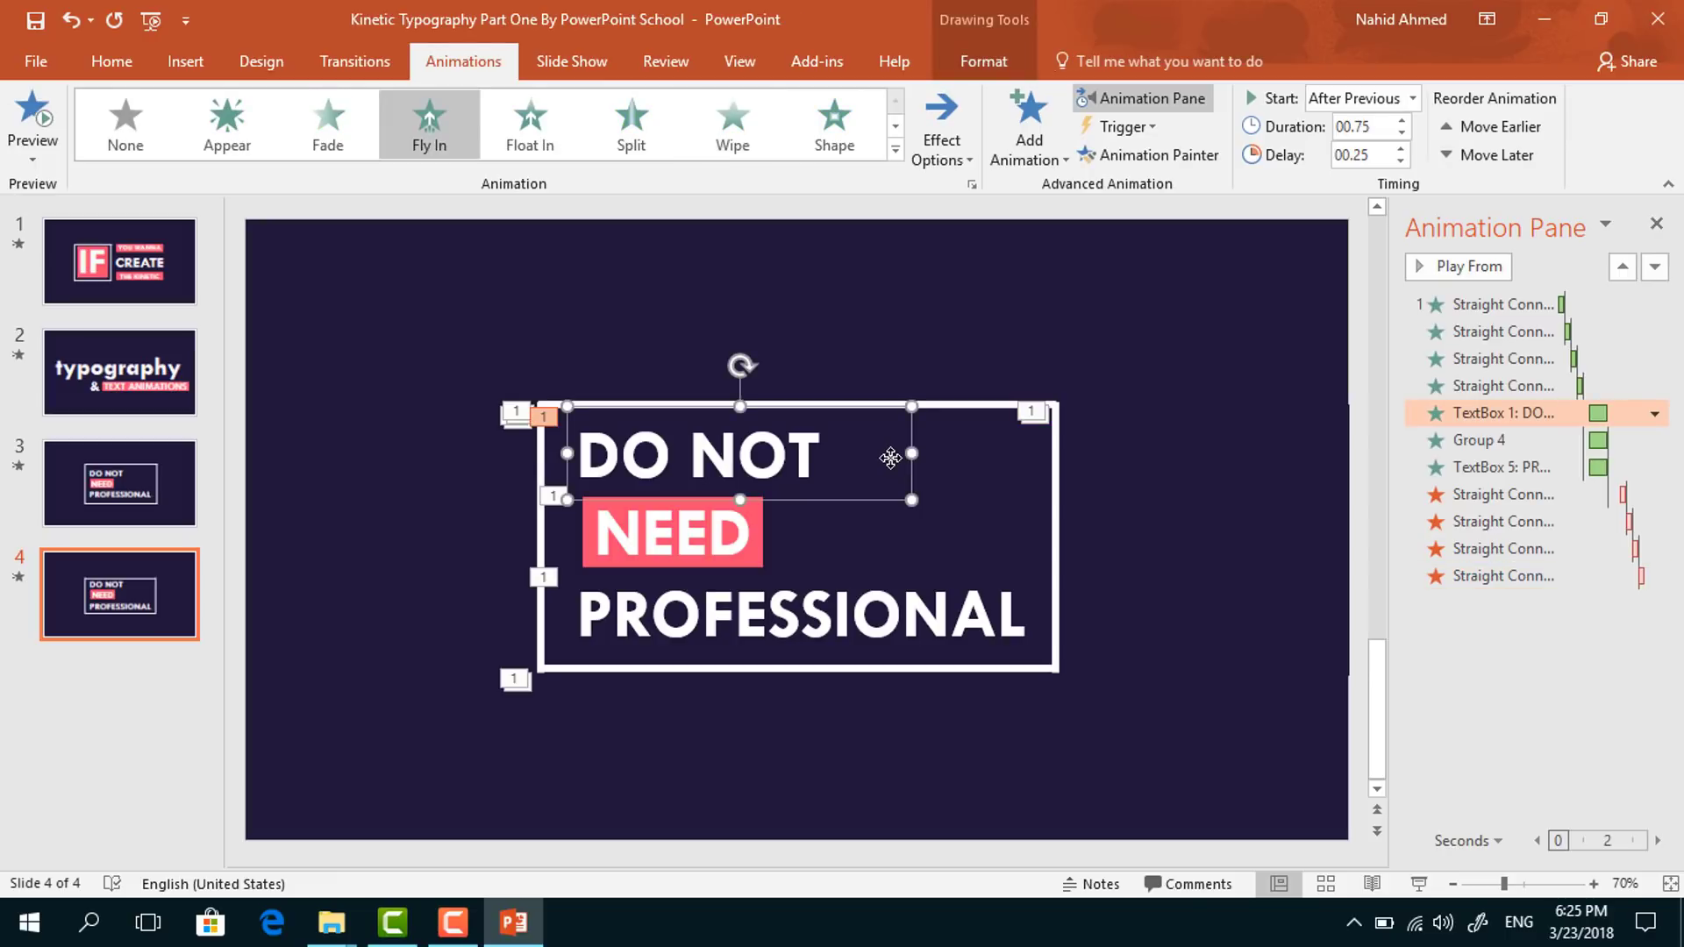
- Add a Fly Out exit To Right on DO NOT, With Previous, lasting 0.75 s
{"action": "left_click", "coordinate": [1031, 160]}
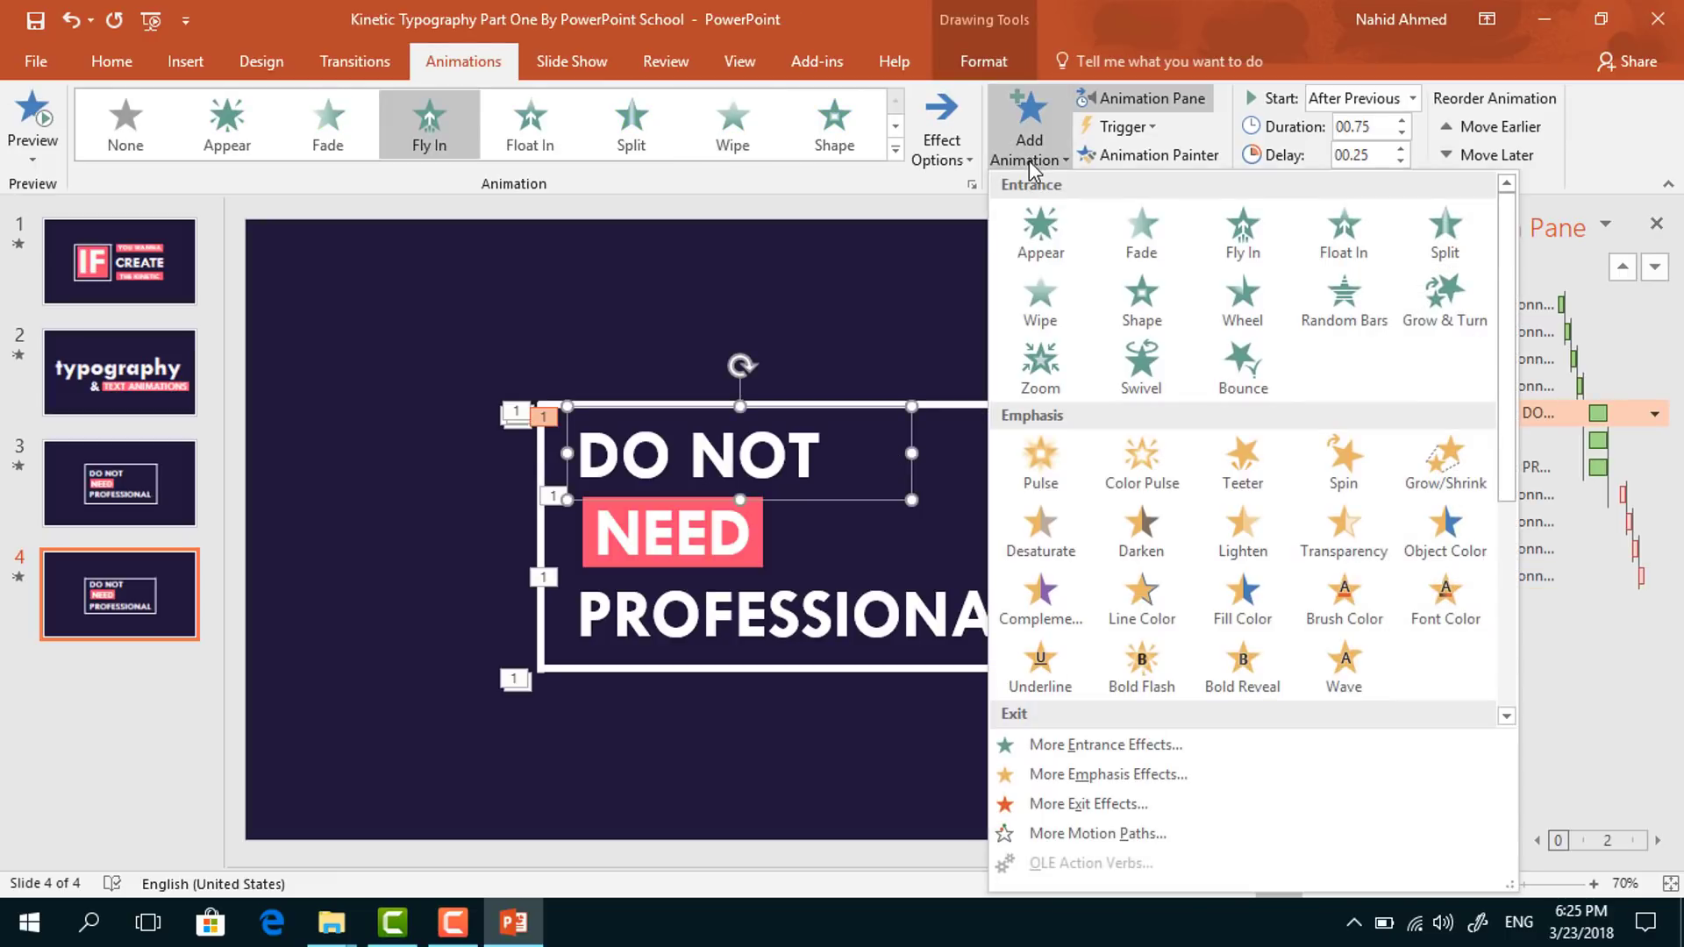
{"action": "scroll", "coordinate": [1140, 456], "scroll_direction": "down", "scroll_amount": 1}
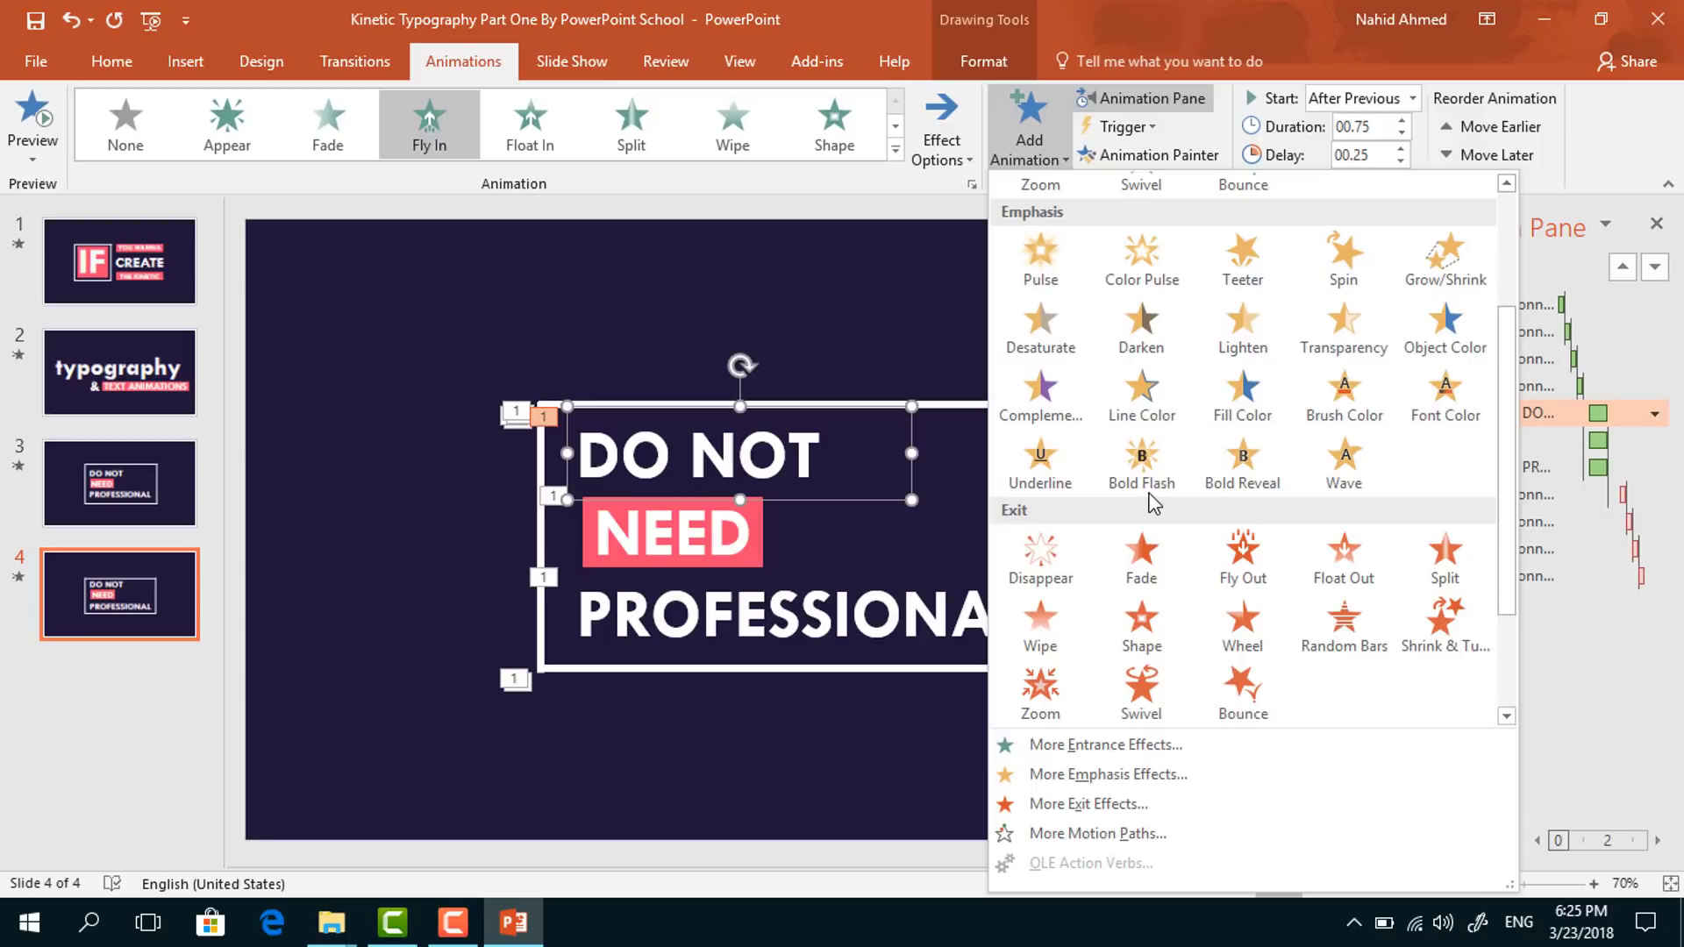
{"action": "left_click", "coordinate": [1258, 583]}
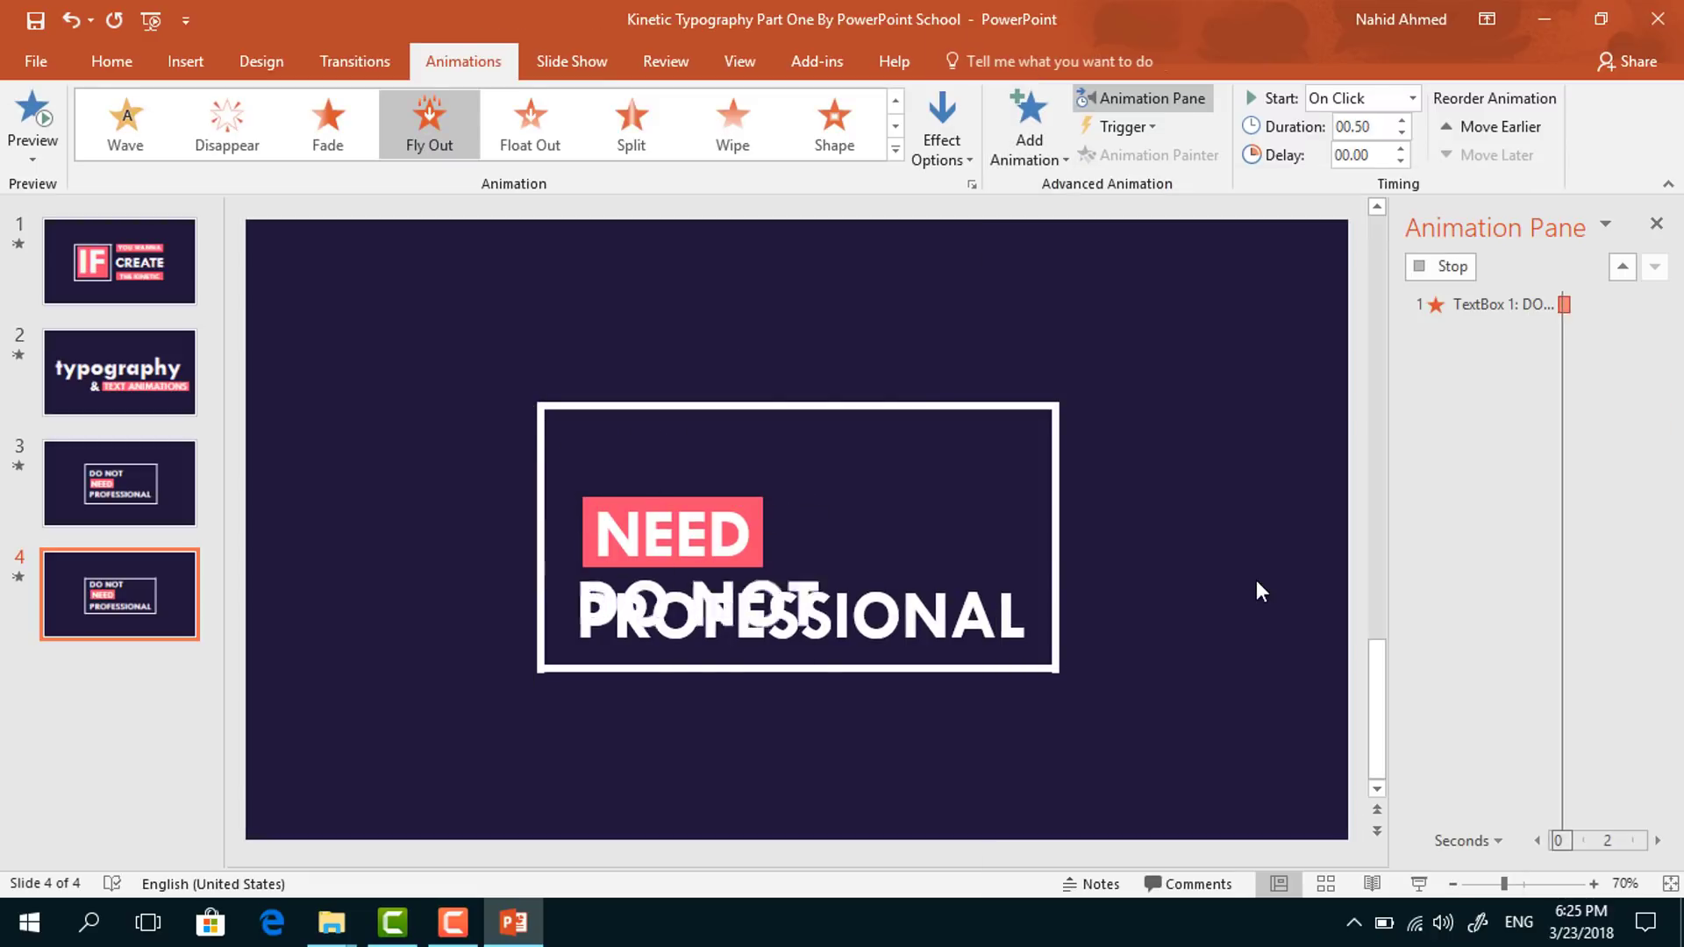
{"action": "left_click", "coordinate": [940, 153]}
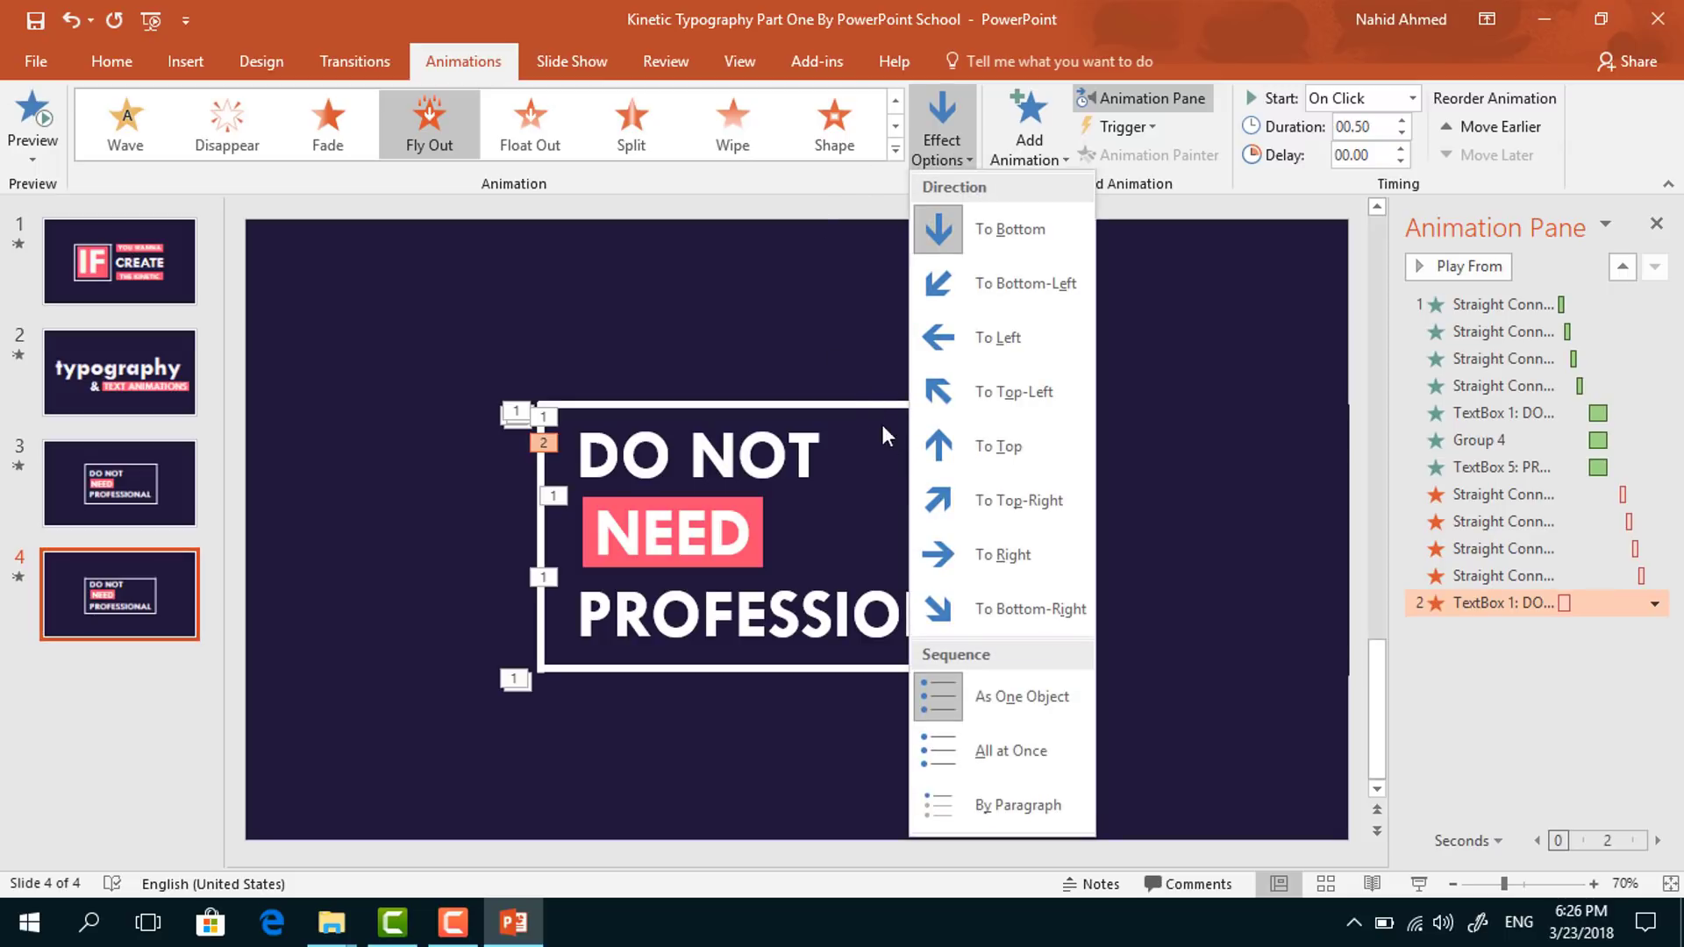
{"action": "left_click", "coordinate": [986, 555]}
{"action": "left_click", "coordinate": [1412, 98]}
{"action": "left_click", "coordinate": [1393, 151]}
{"action": "left_click", "coordinate": [1401, 121]}
- Set a 0.75 s smooth start in the DO NOT Fly Out effect options
{"action": "left_click", "coordinate": [1654, 603]}
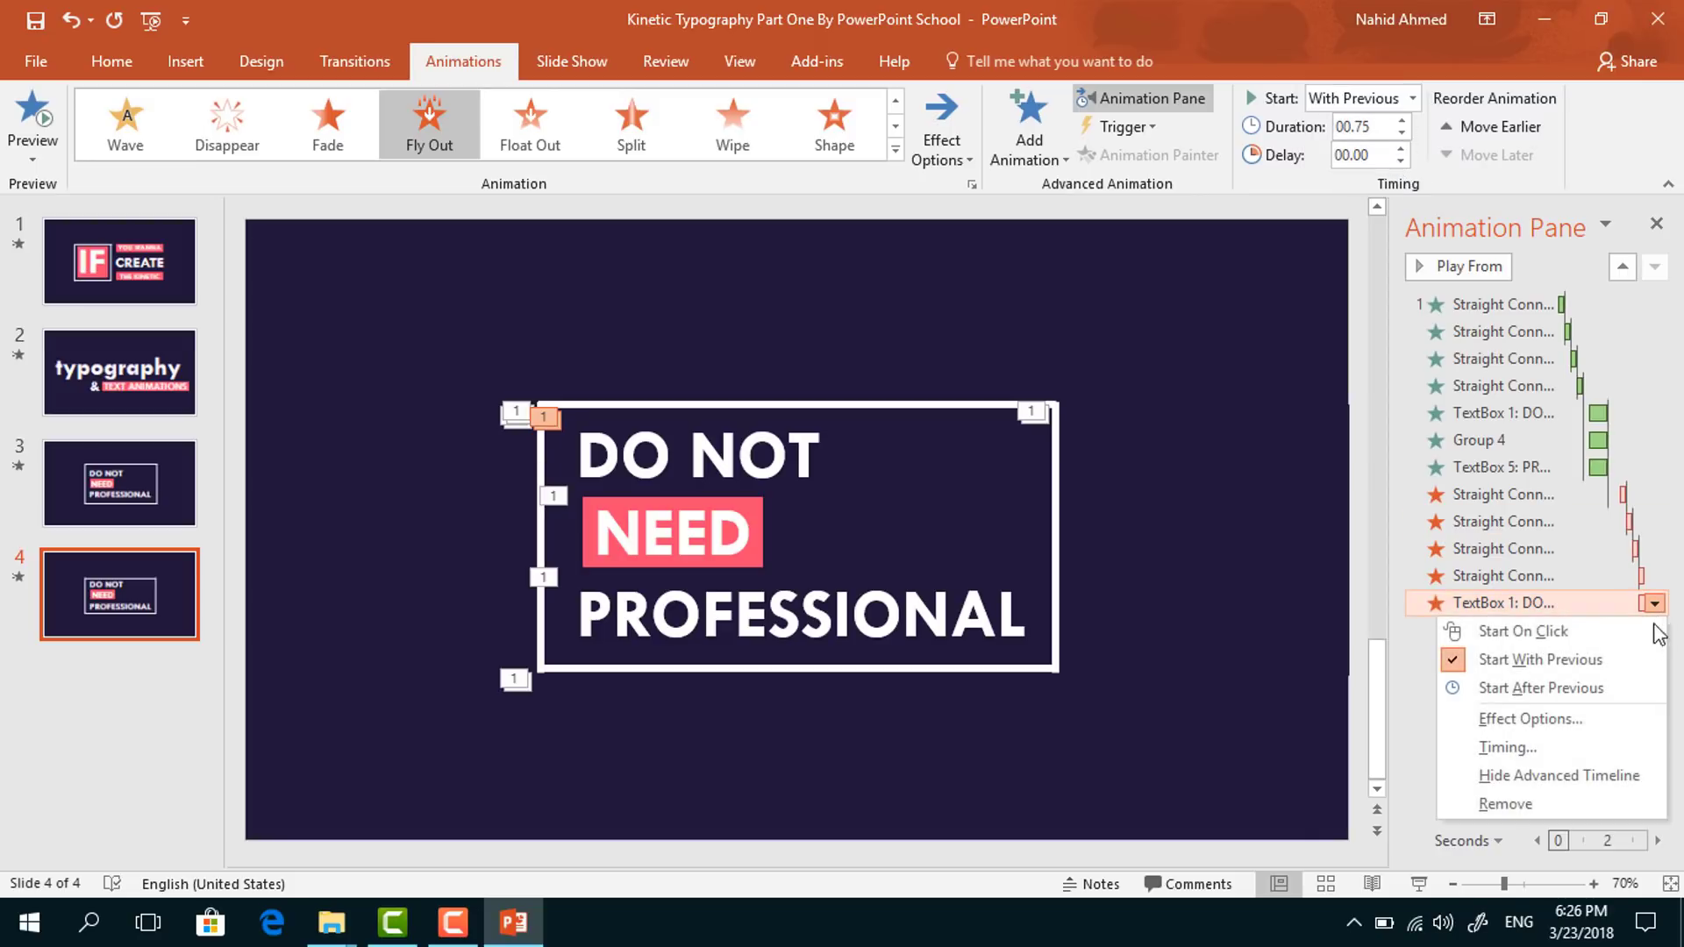
{"action": "left_click", "coordinate": [1559, 730]}
{"action": "left_click_drag", "start_coordinate": [752, 399], "coordinate": [822, 400]}
{"action": "left_click", "coordinate": [884, 645]}
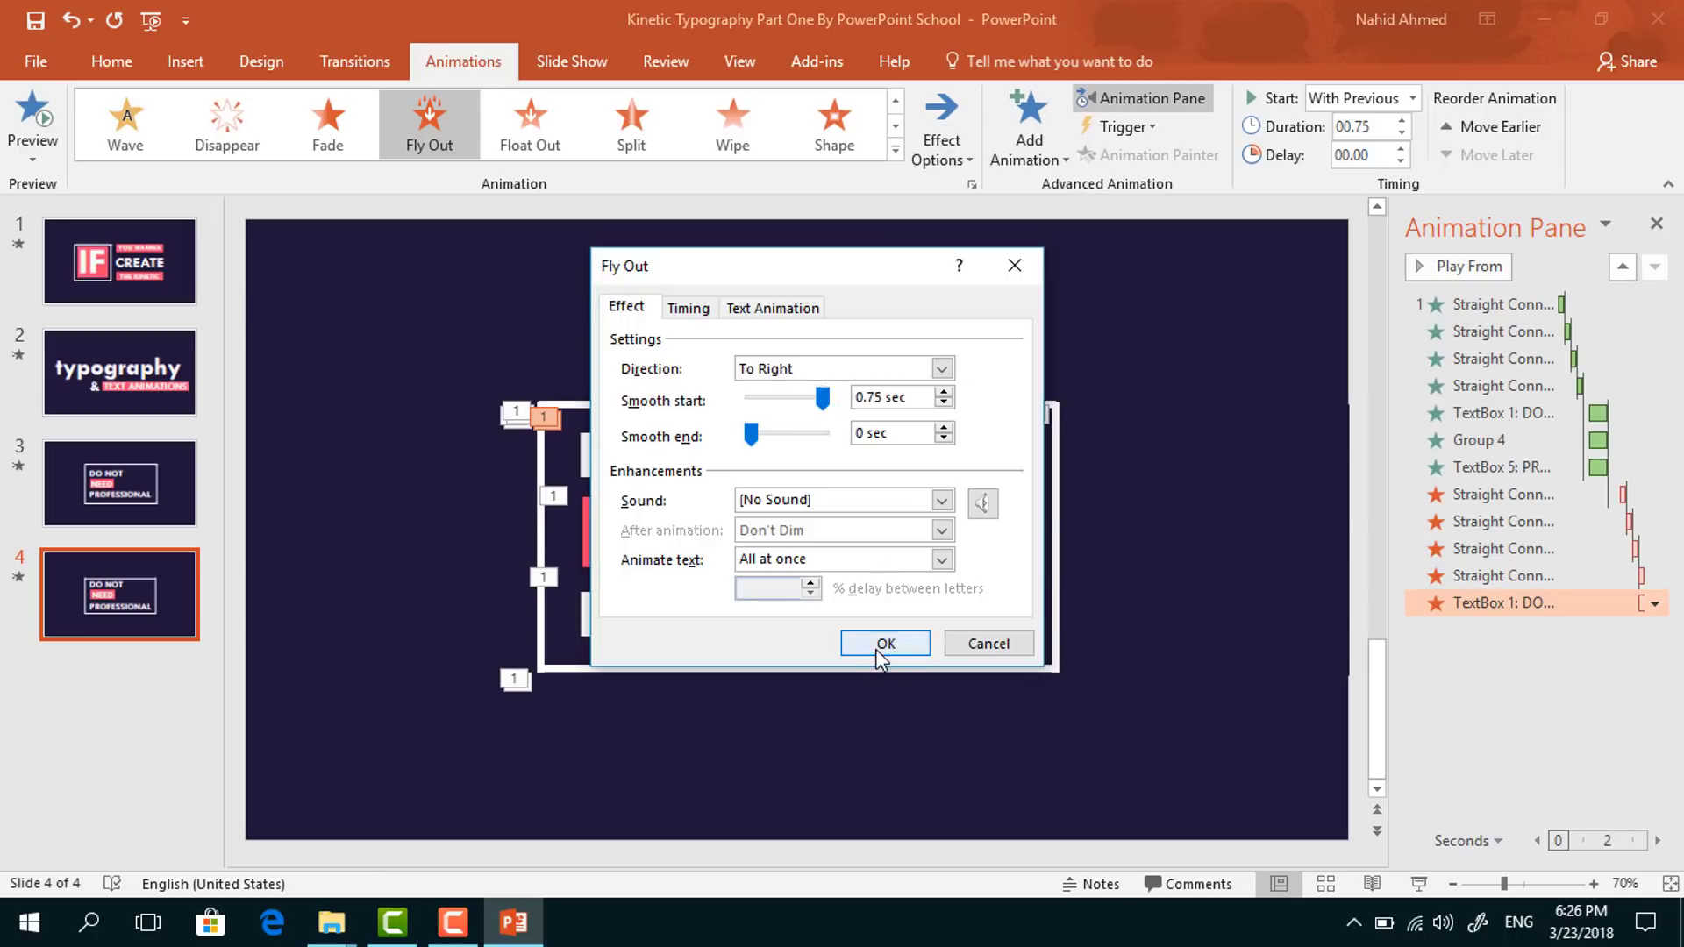
{"action": "left_click", "coordinate": [763, 525]}
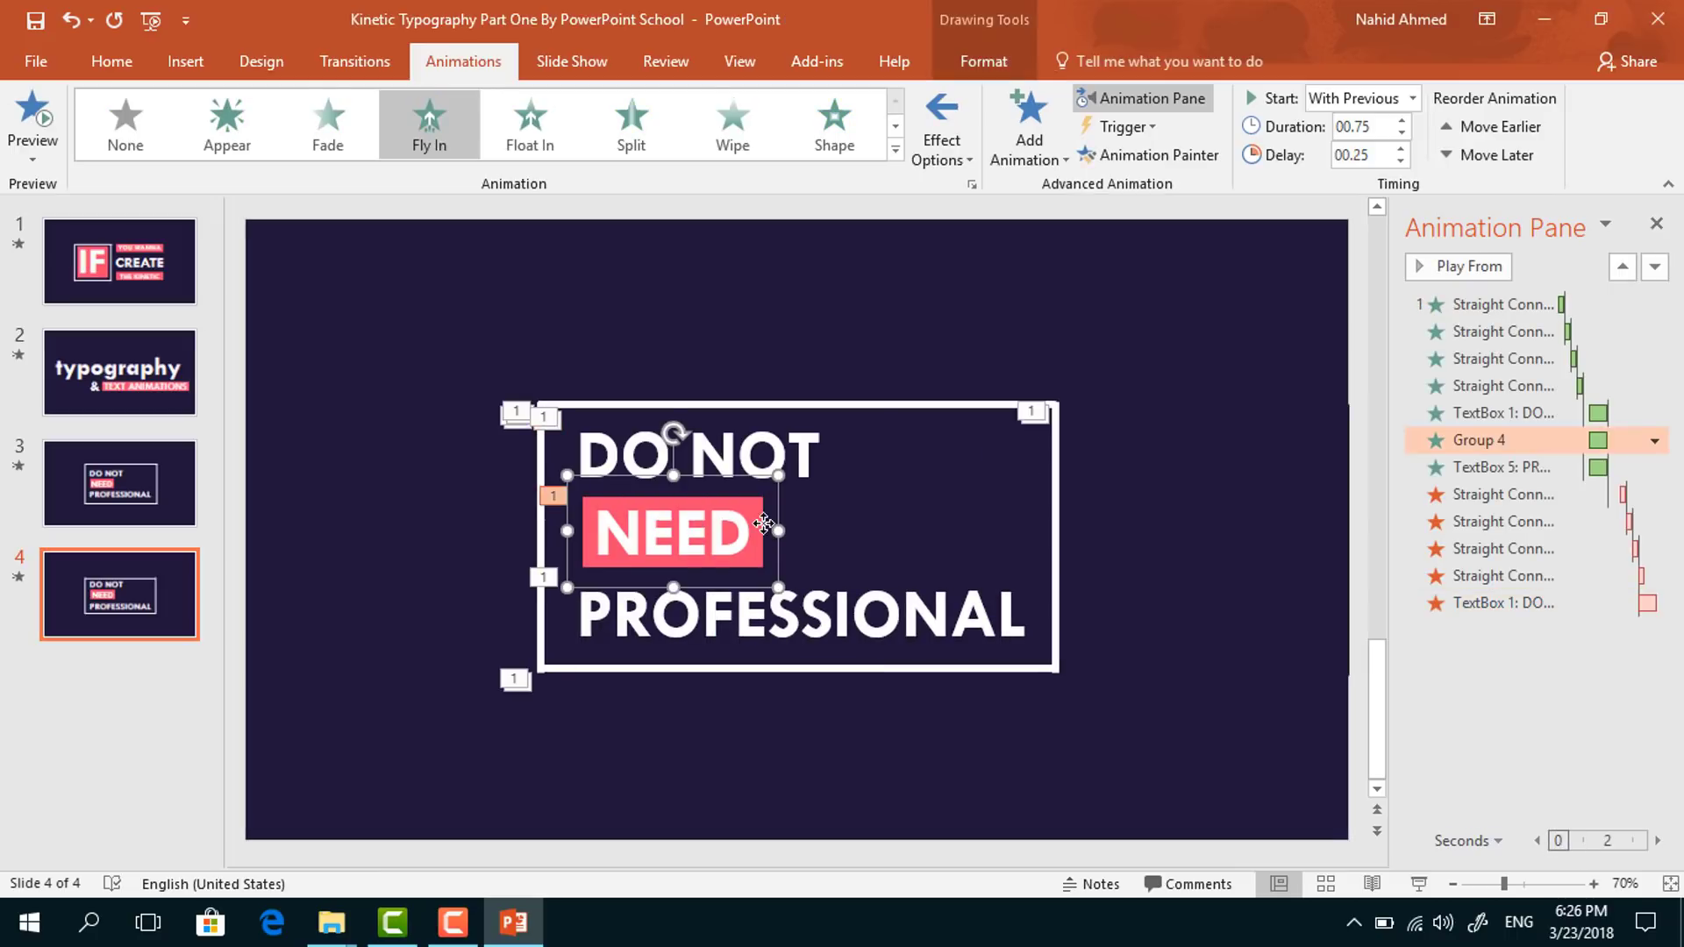
- Add a Fly Out exit To Left on the NEED group, starting With Previous
{"action": "left_click", "coordinate": [1029, 145]}
{"action": "scroll", "coordinate": [1123, 482], "scroll_direction": "down", "scroll_amount": 3}
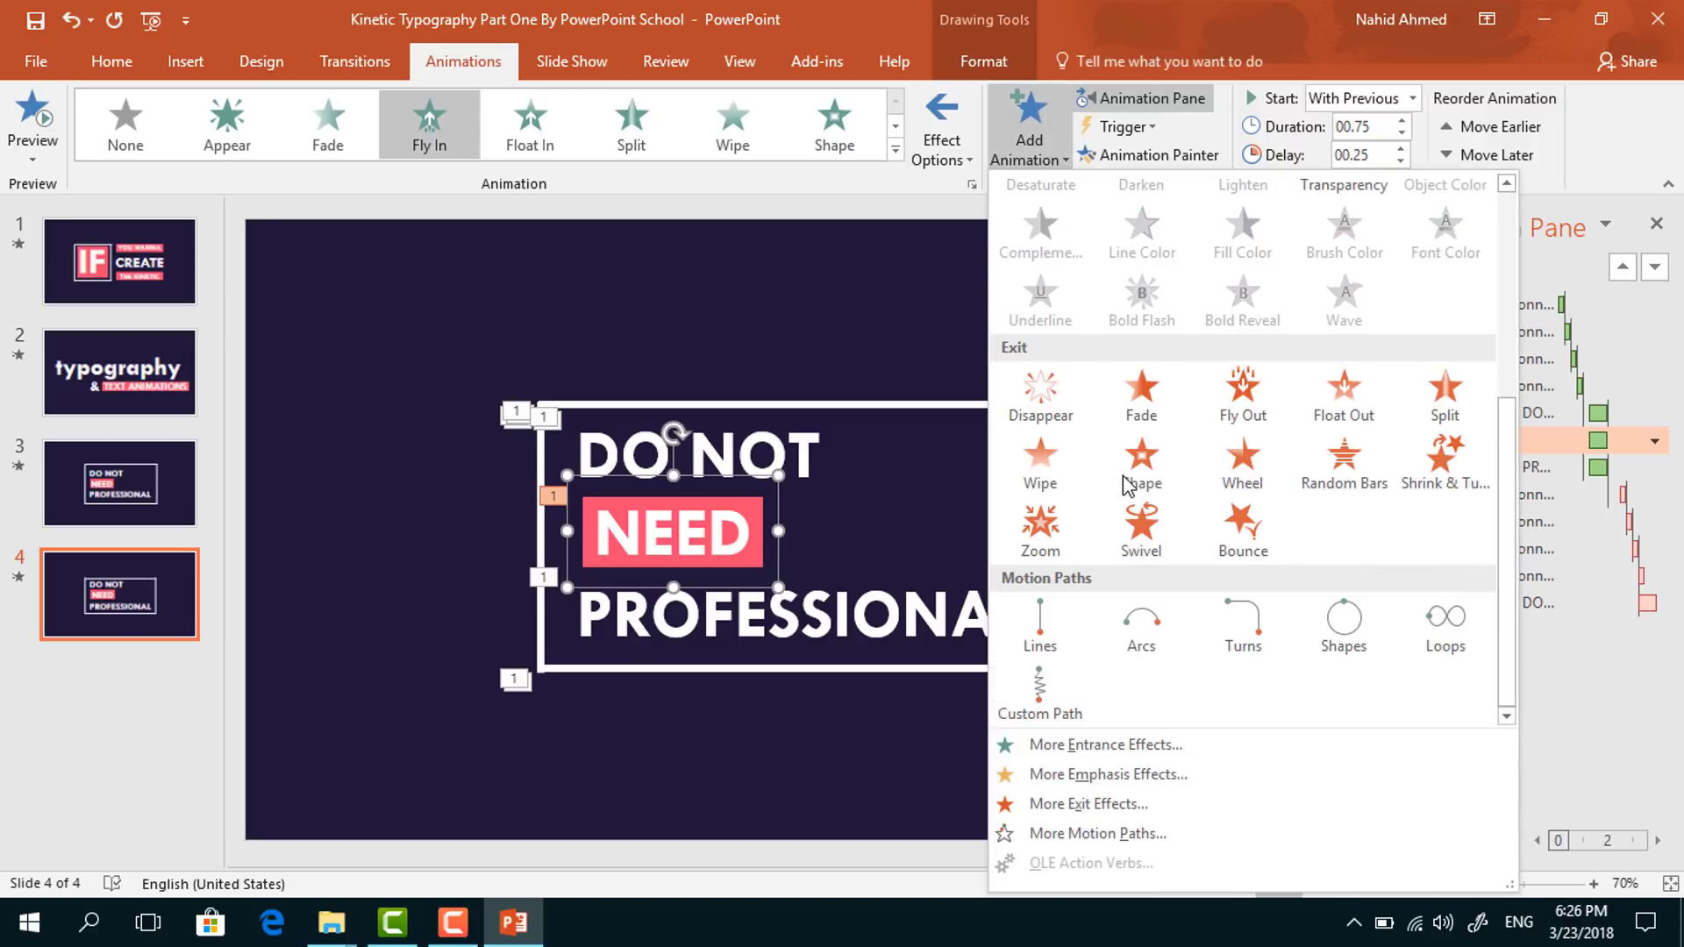
{"action": "left_click", "coordinate": [1275, 402]}
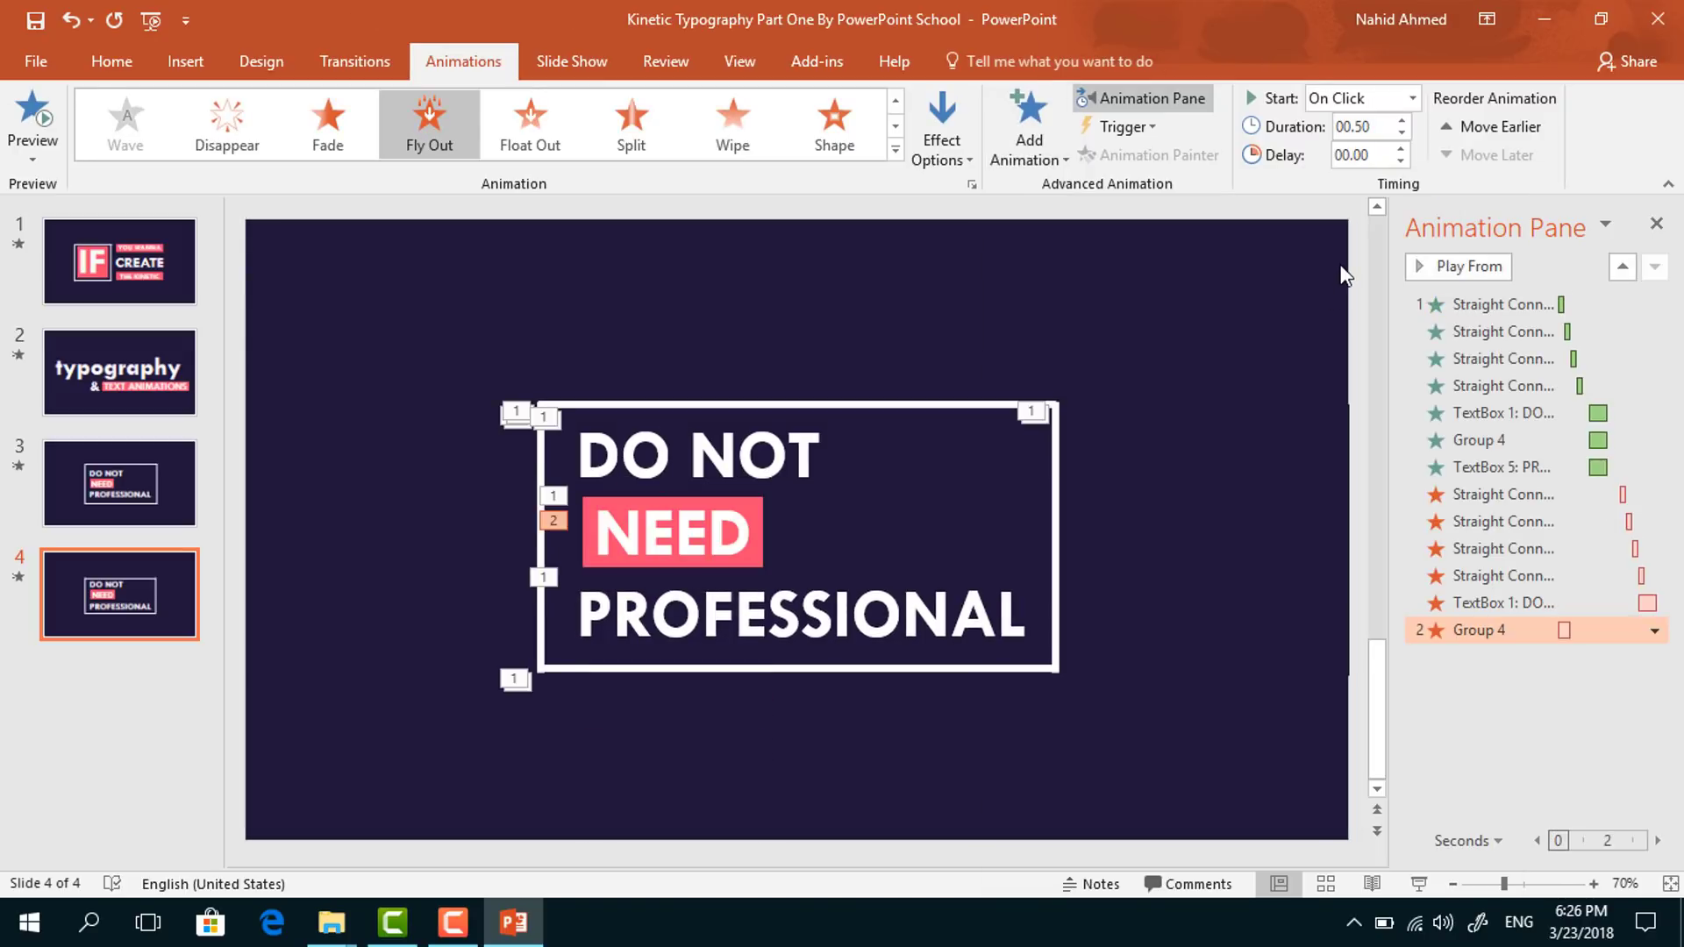
{"action": "left_click", "coordinate": [945, 139]}
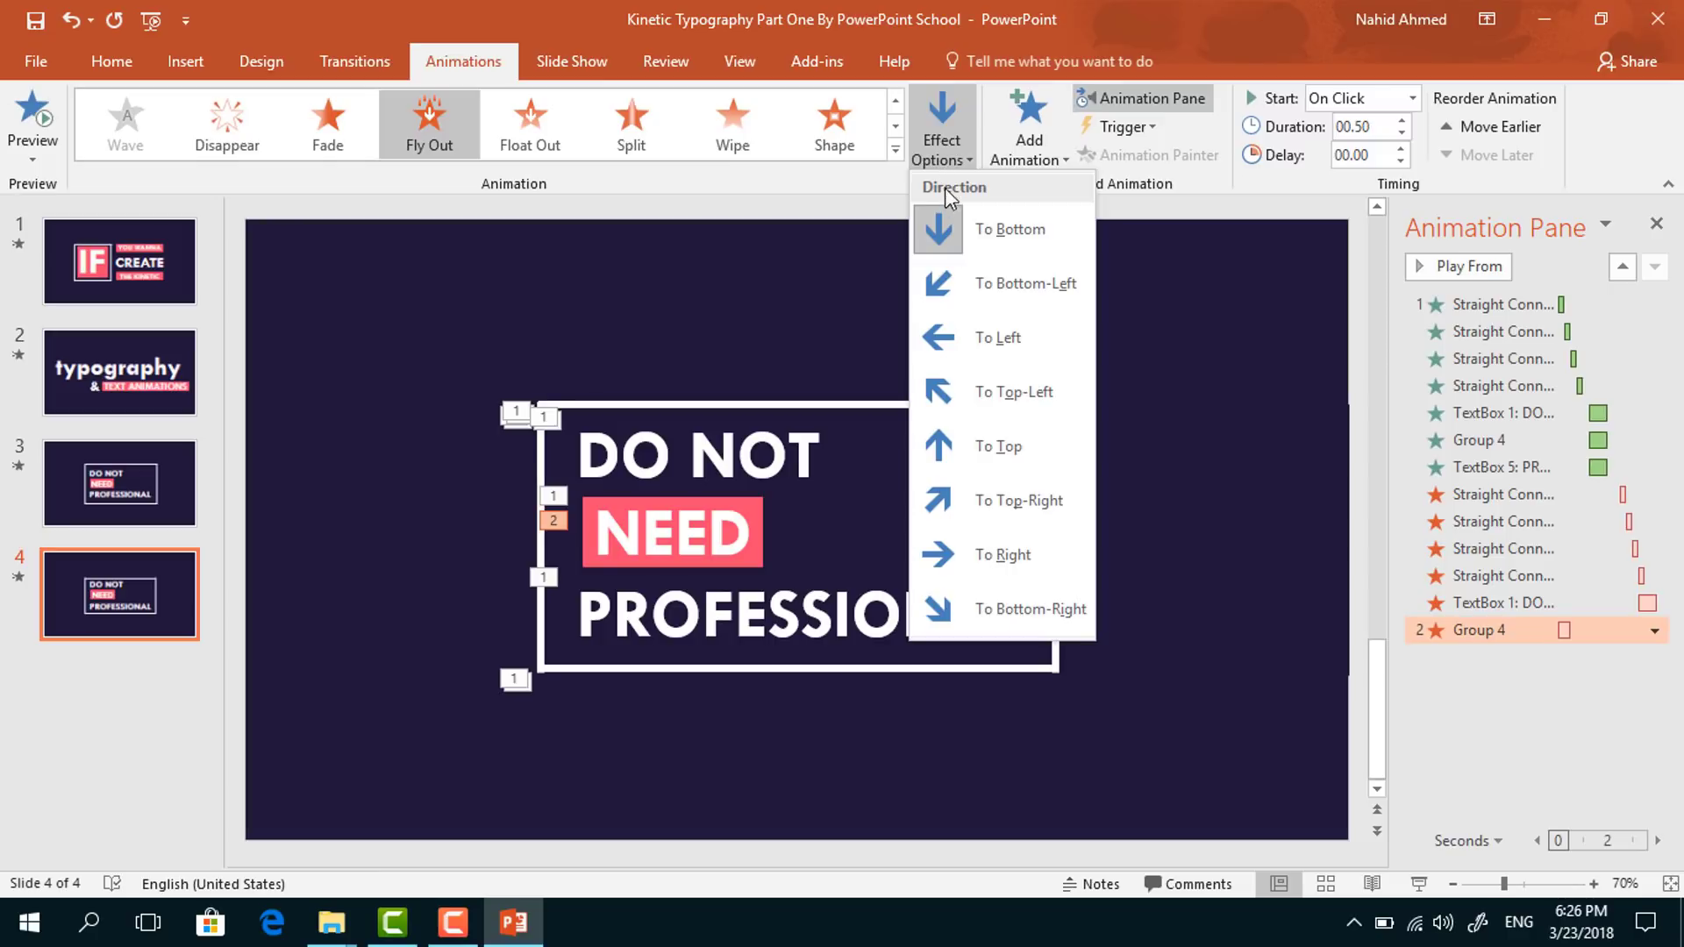
{"action": "left_click", "coordinate": [1008, 335]}
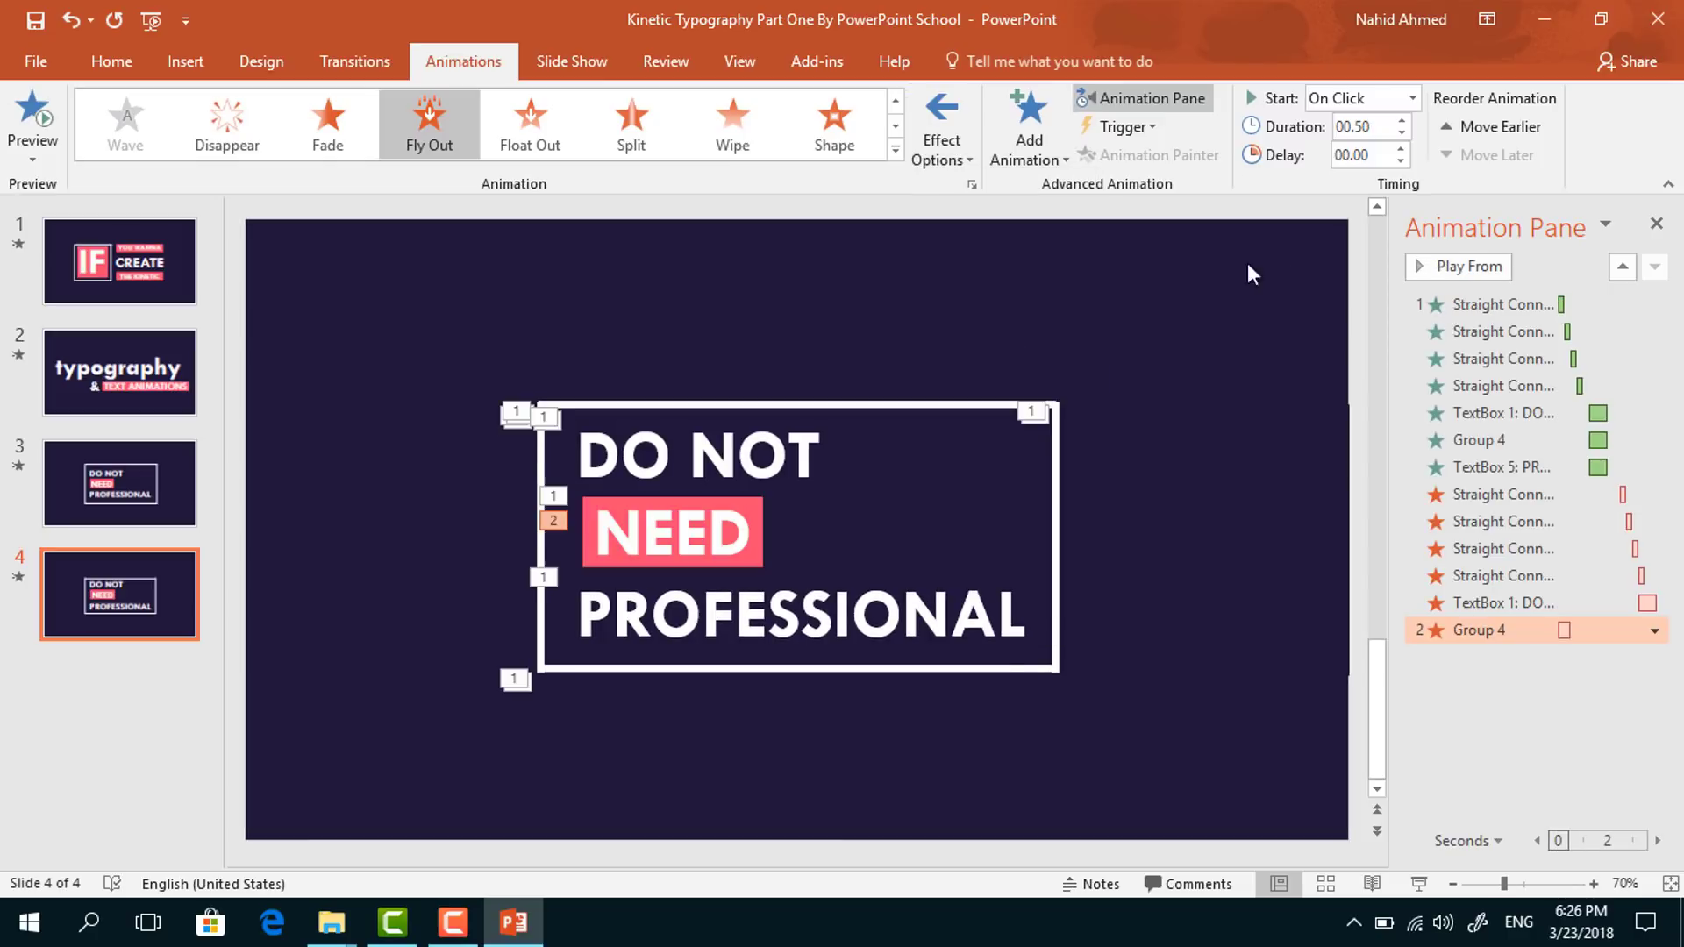
{"action": "left_click", "coordinate": [1412, 99]}
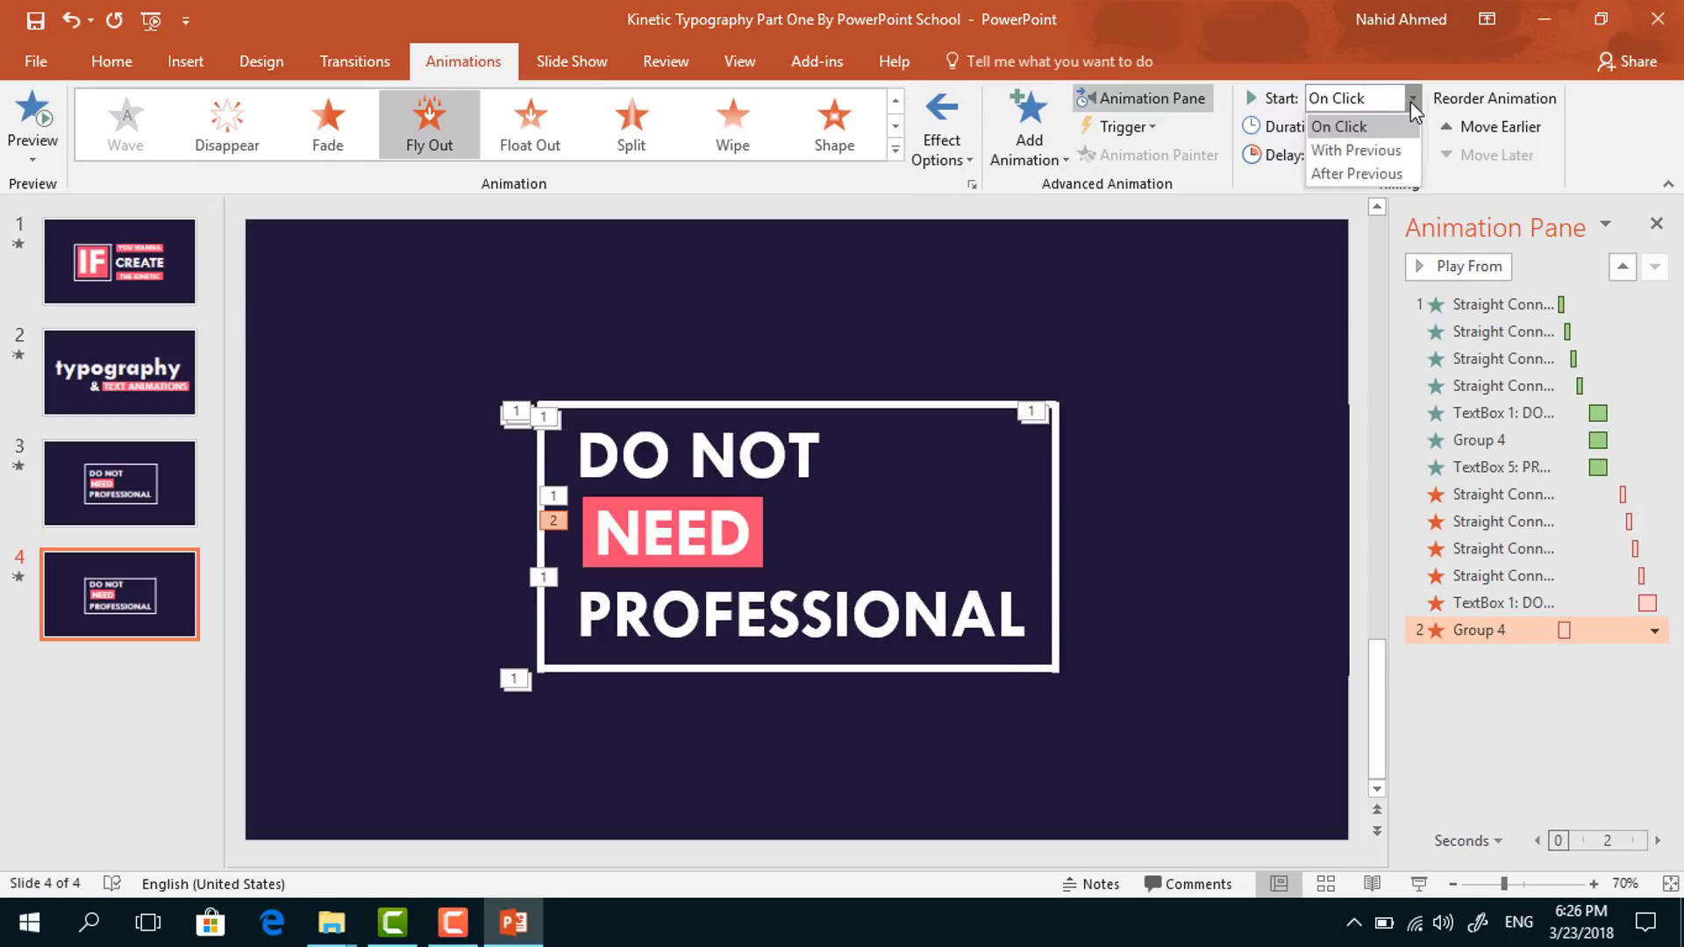
{"action": "left_click", "coordinate": [1403, 153]}
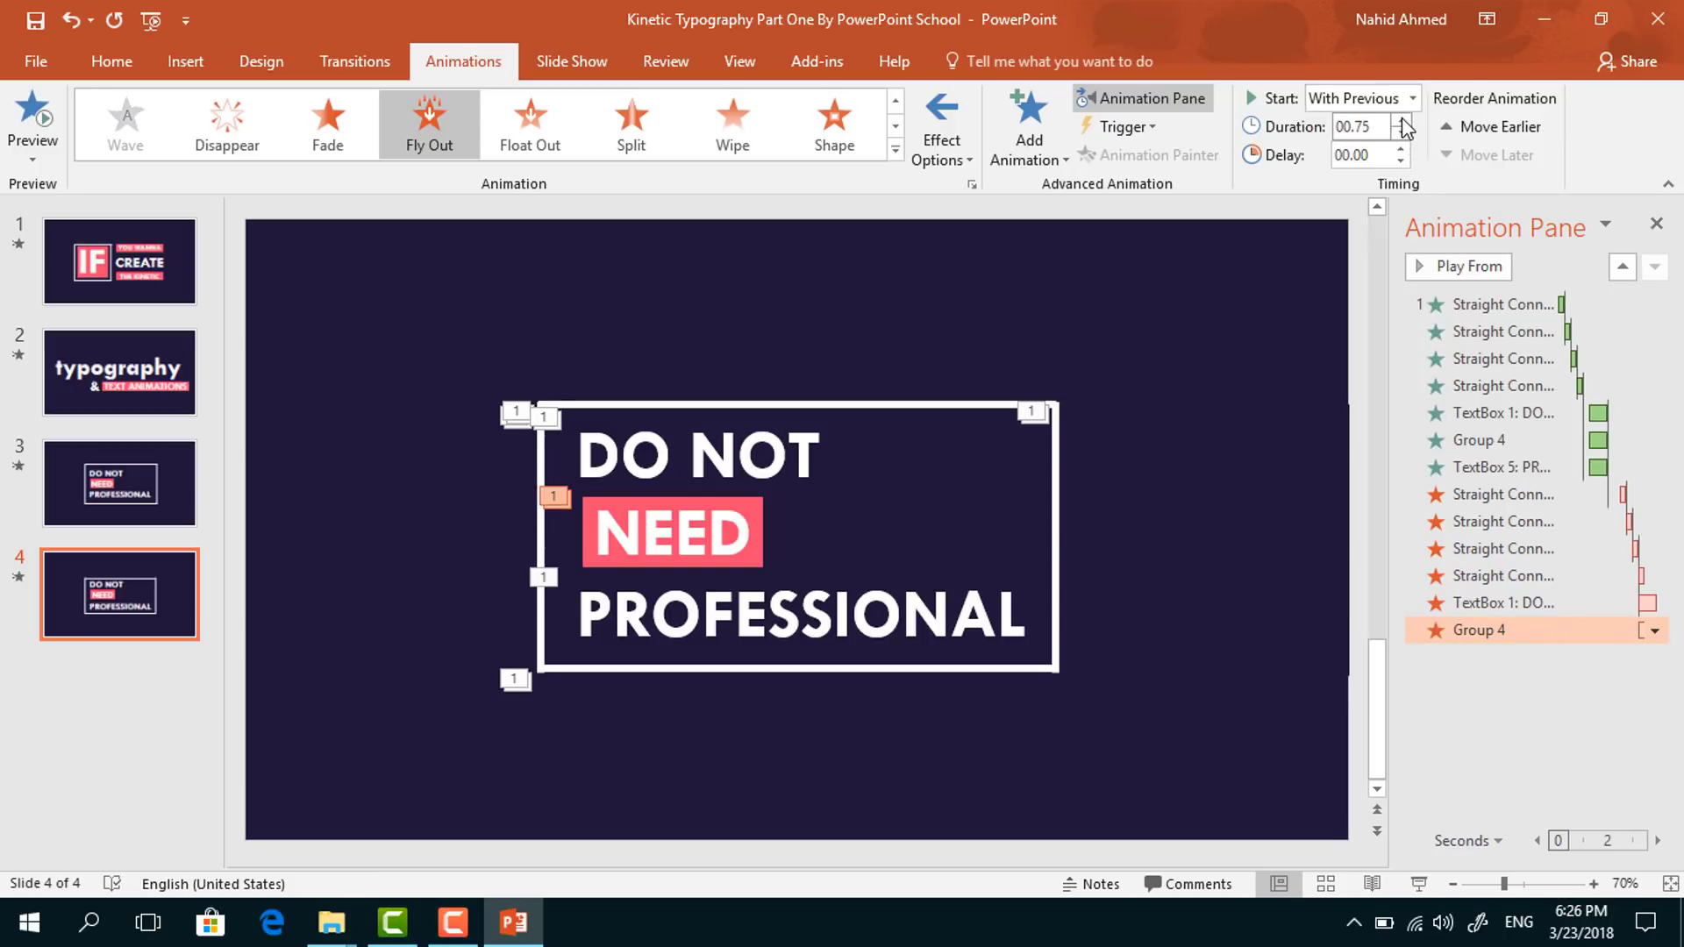
- Set a 0.25 s smooth start in the NEED Fly Out effect options
{"action": "left_click", "coordinate": [1654, 631]}
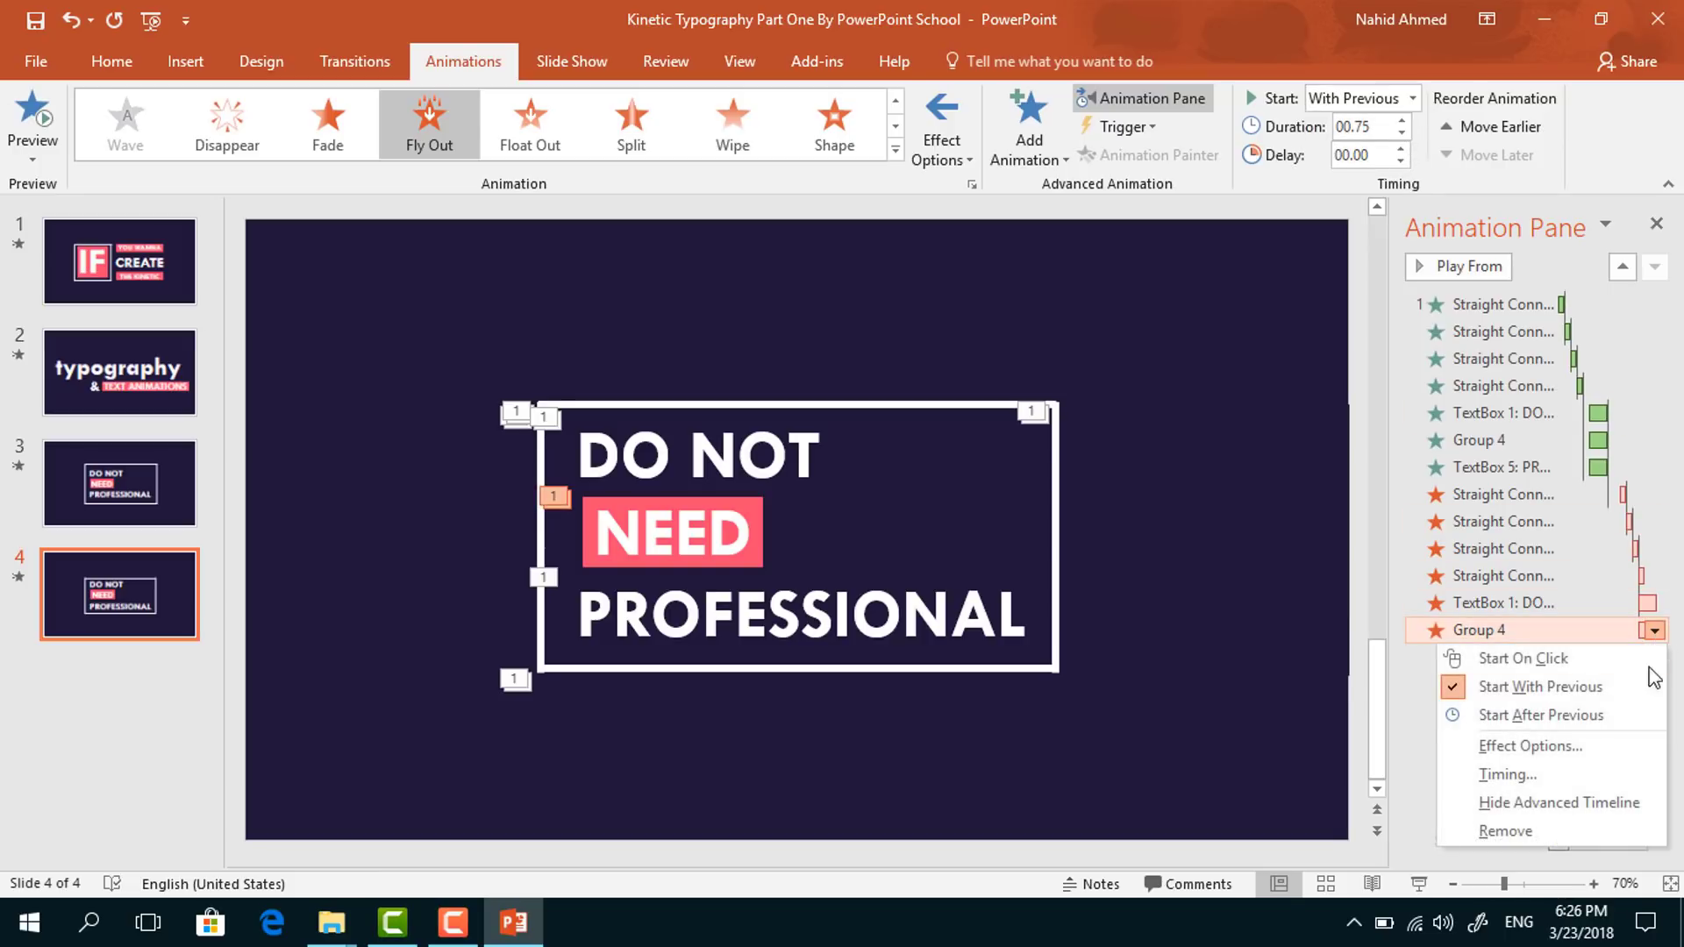
{"action": "left_click", "coordinate": [1610, 745]}
{"action": "left_click_drag", "start_coordinate": [750, 409], "coordinate": [823, 401]}
{"action": "left_click", "coordinate": [883, 642]}
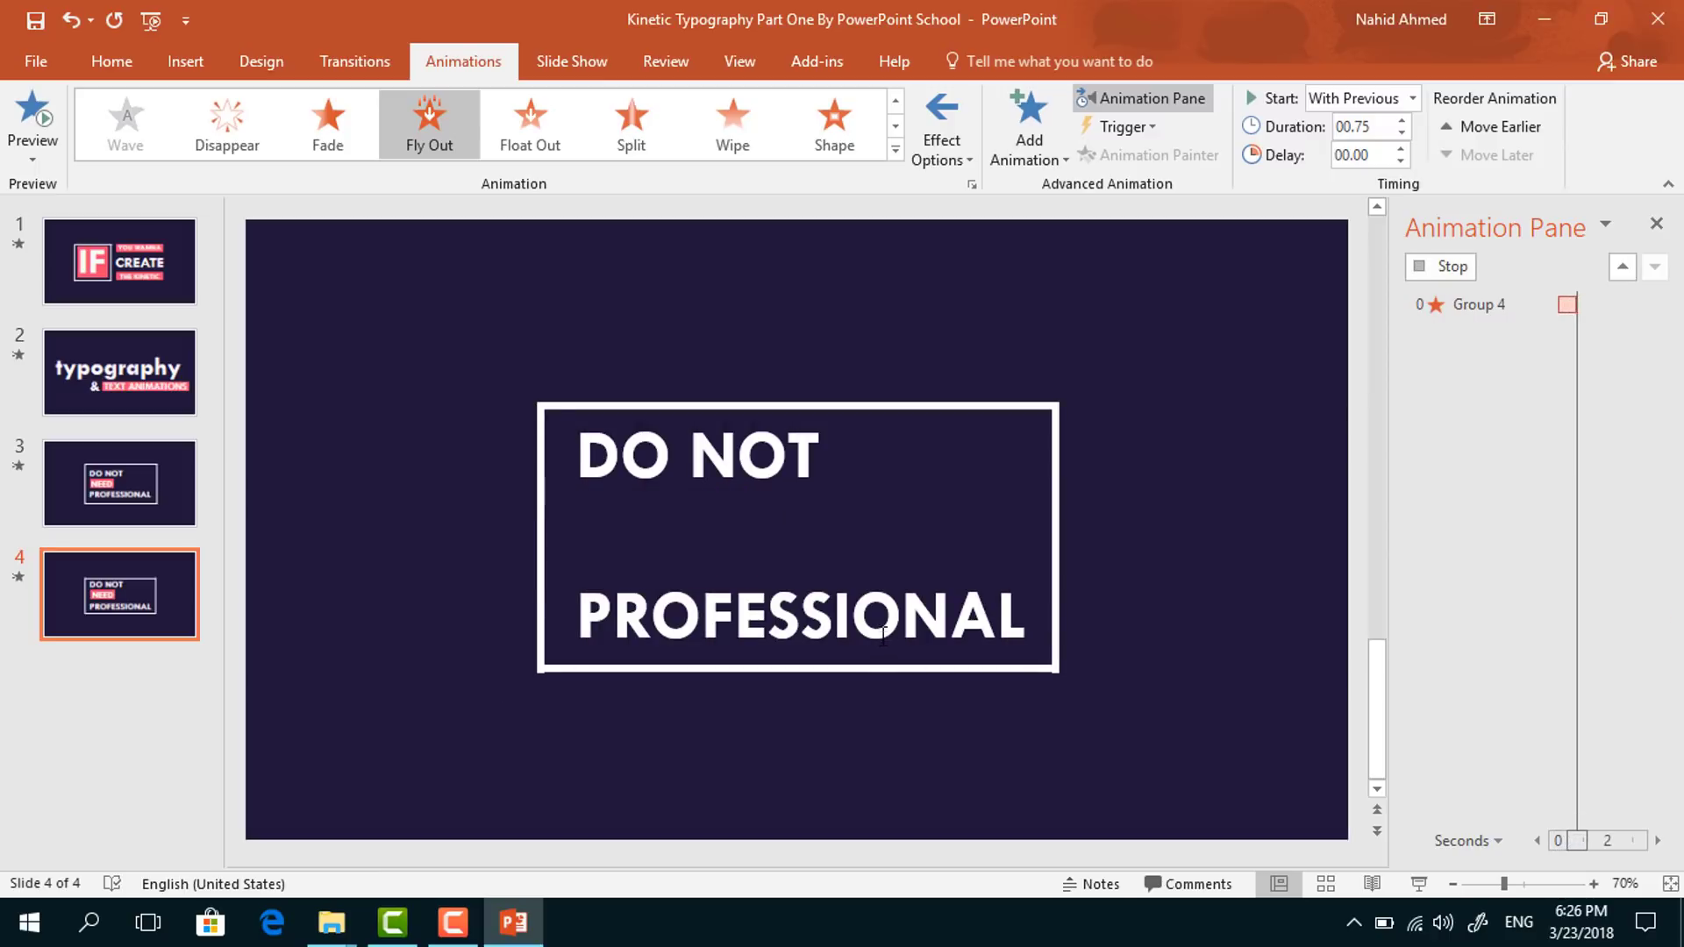
{"action": "left_click", "coordinate": [883, 636]}
{"action": "left_click", "coordinate": [1026, 132]}
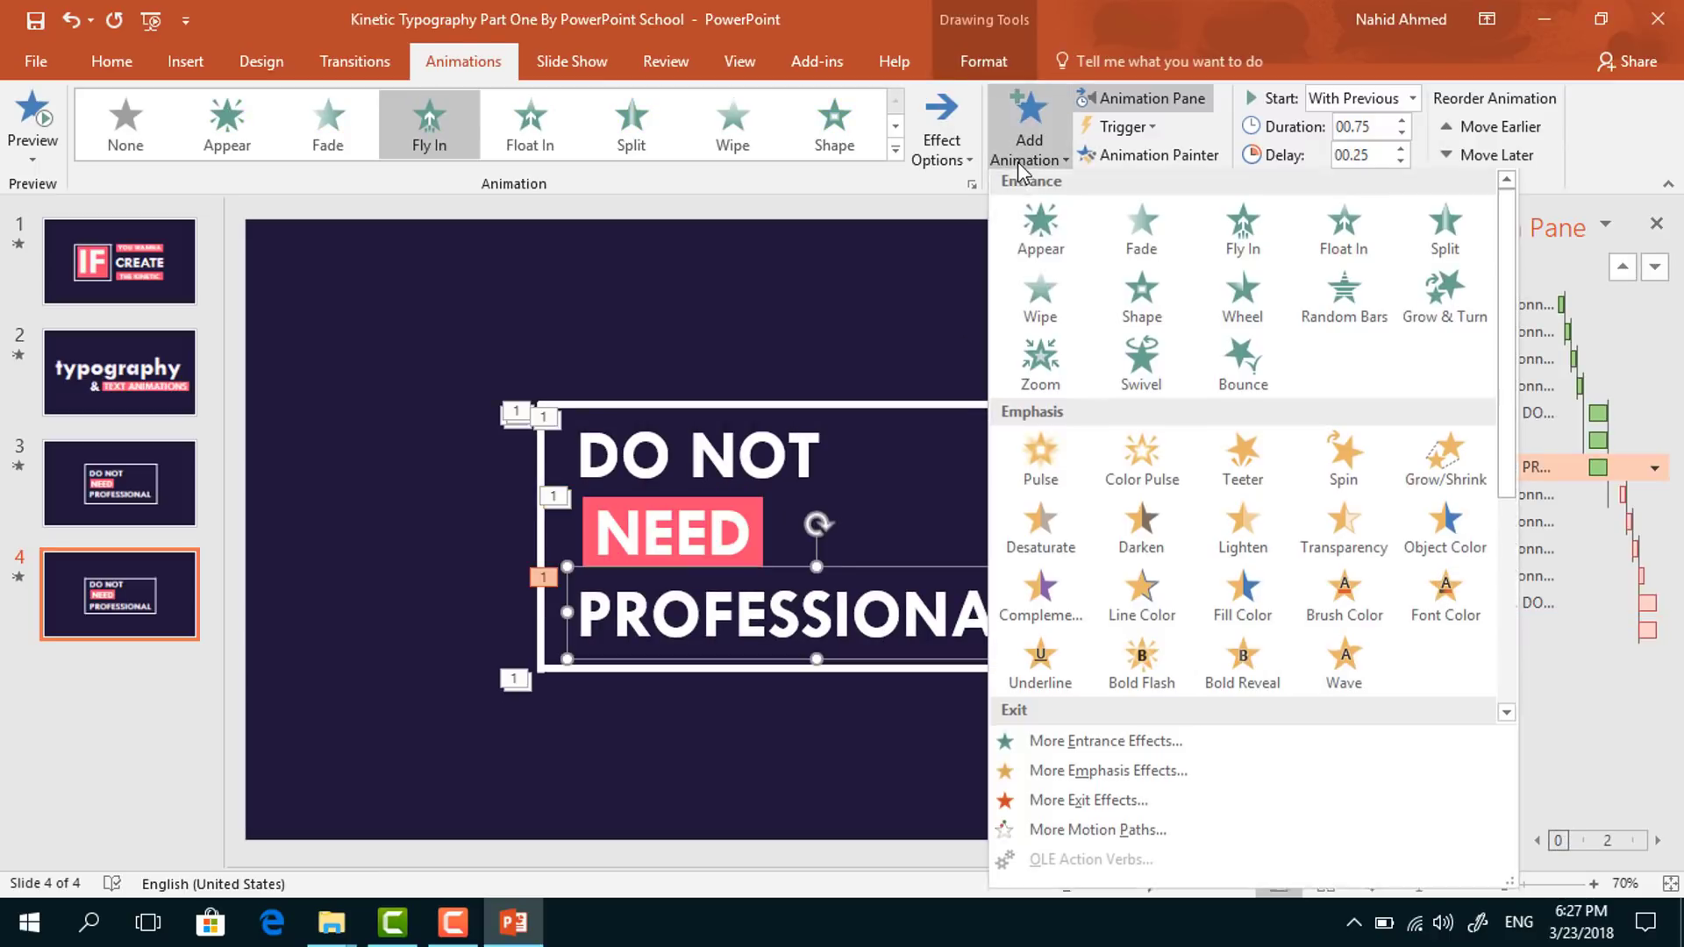
- Add a Fly Out exit To Right on PROFESSIONAL, starting With Previous
{"action": "scroll", "coordinate": [1096, 439], "scroll_direction": "down", "scroll_amount": 5}
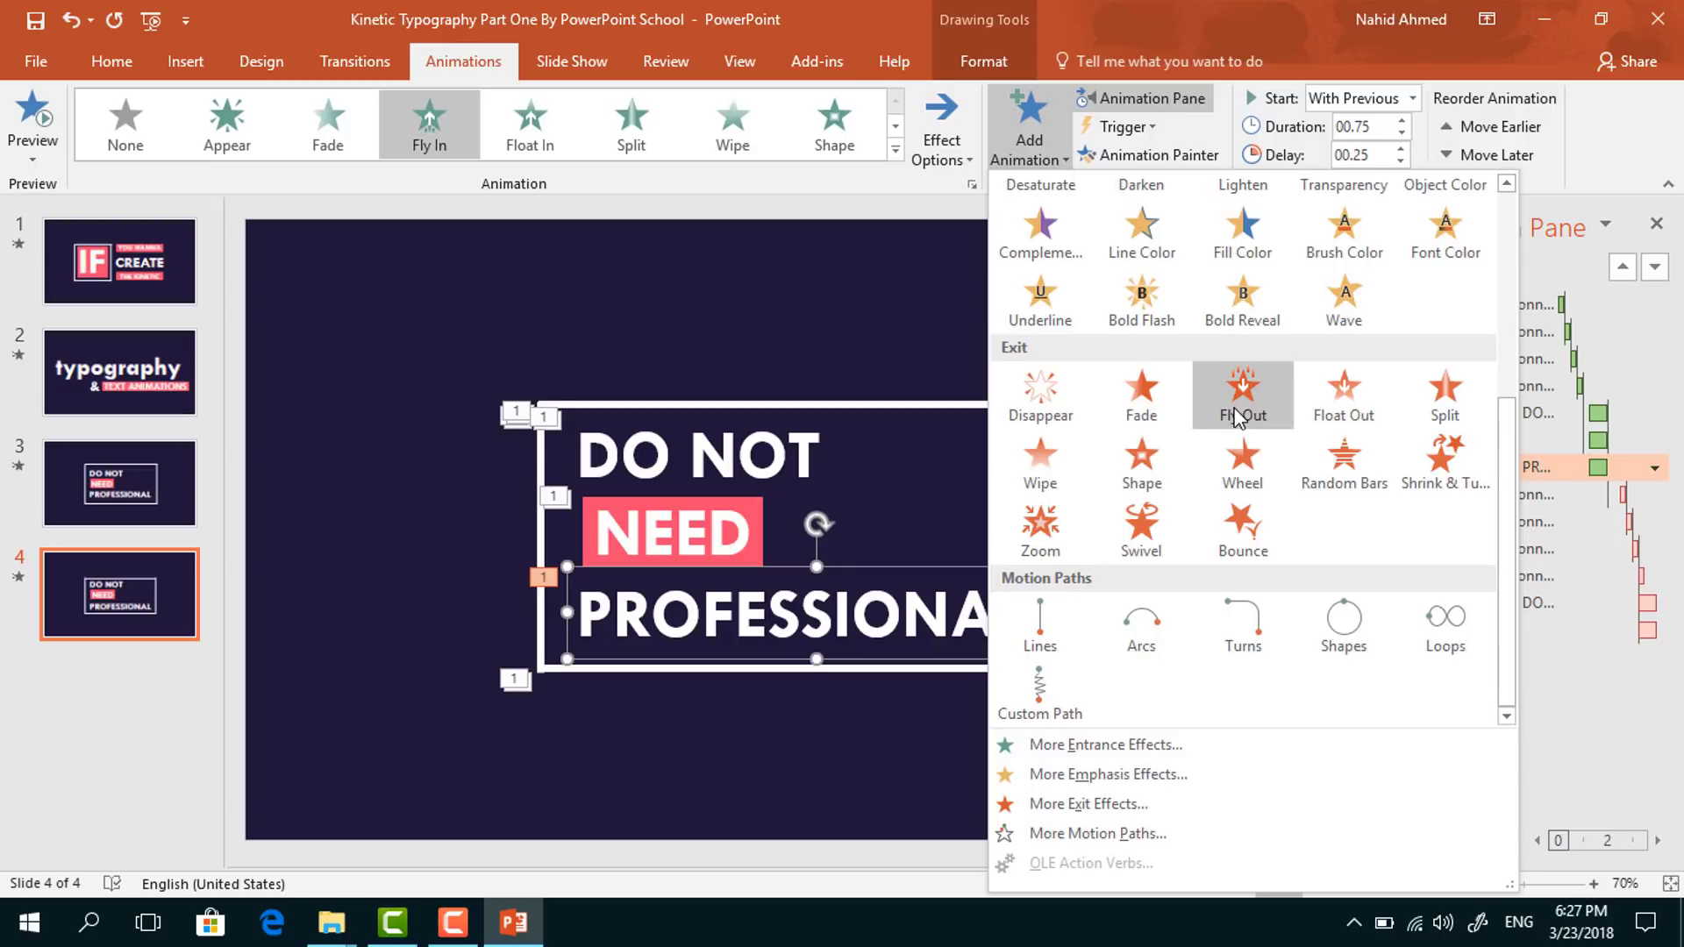
{"action": "left_click", "coordinate": [1236, 413]}
{"action": "left_click", "coordinate": [935, 154]}
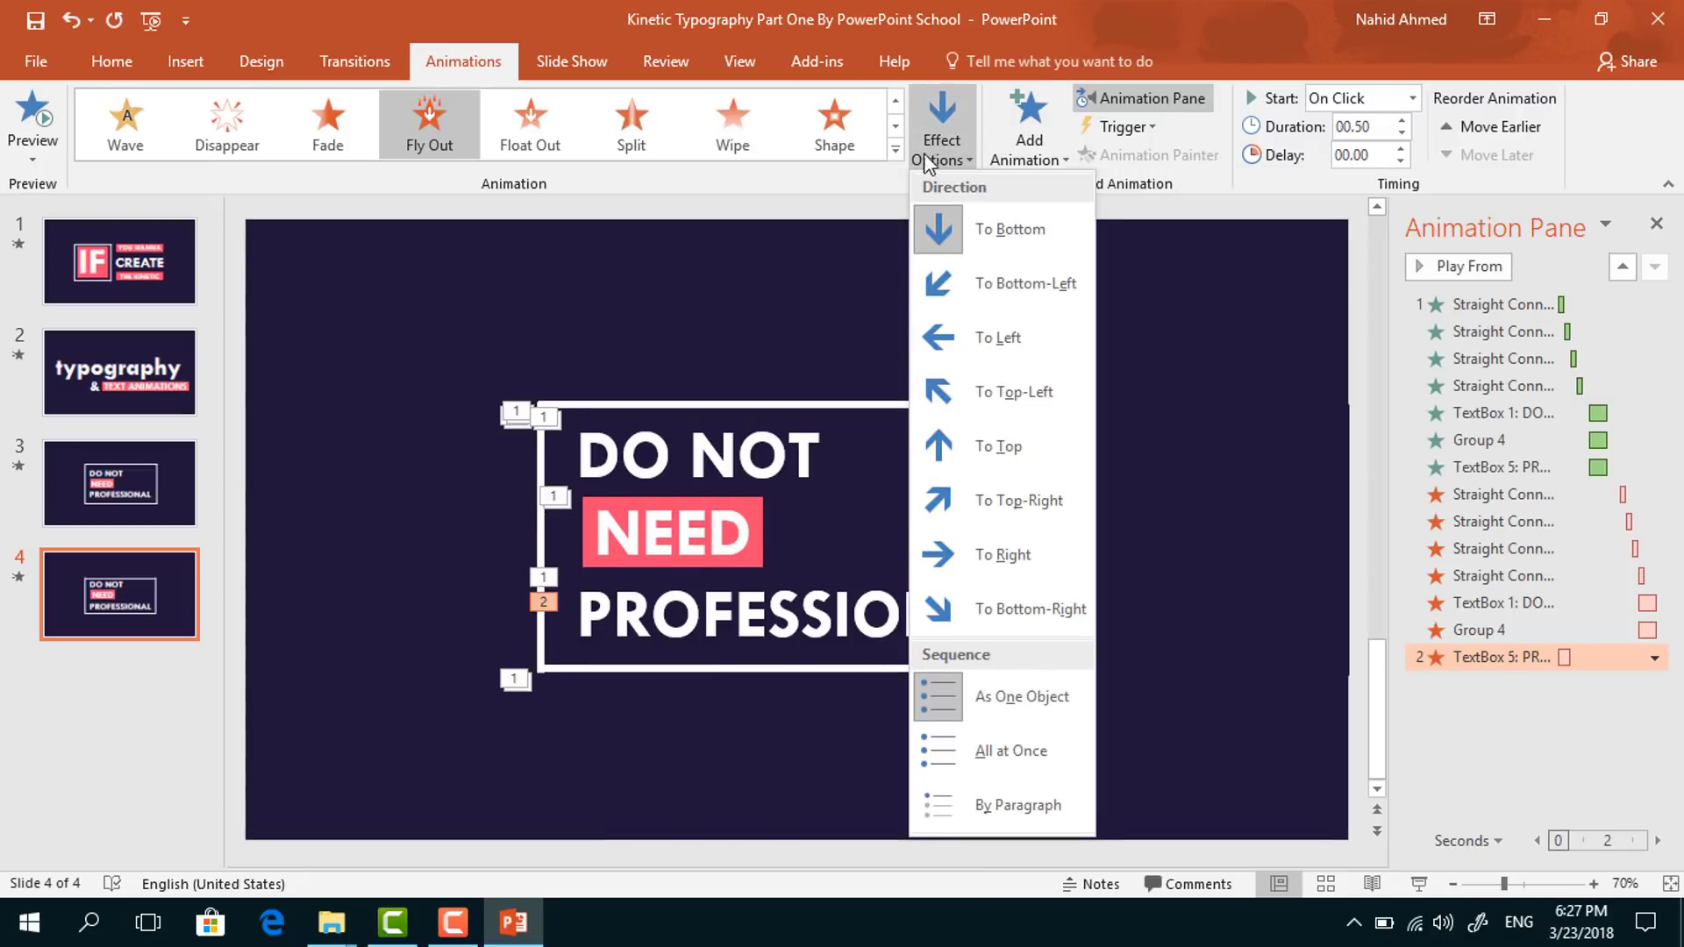
{"action": "left_click", "coordinate": [1022, 555]}
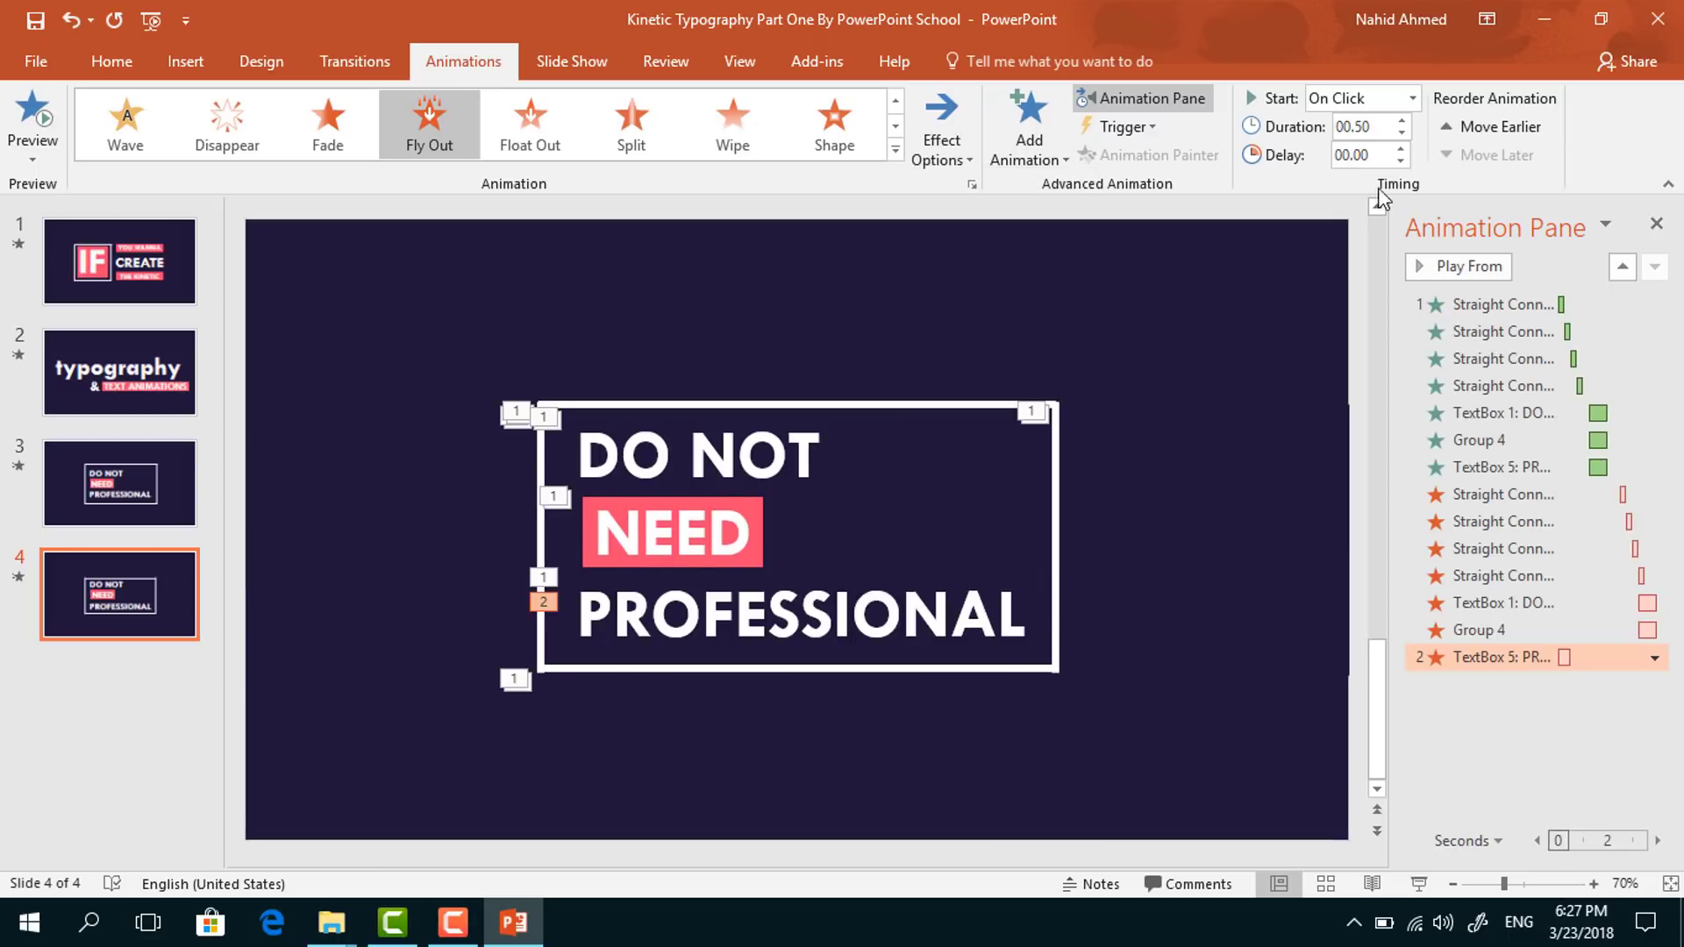
{"action": "left_click", "coordinate": [1414, 99]}
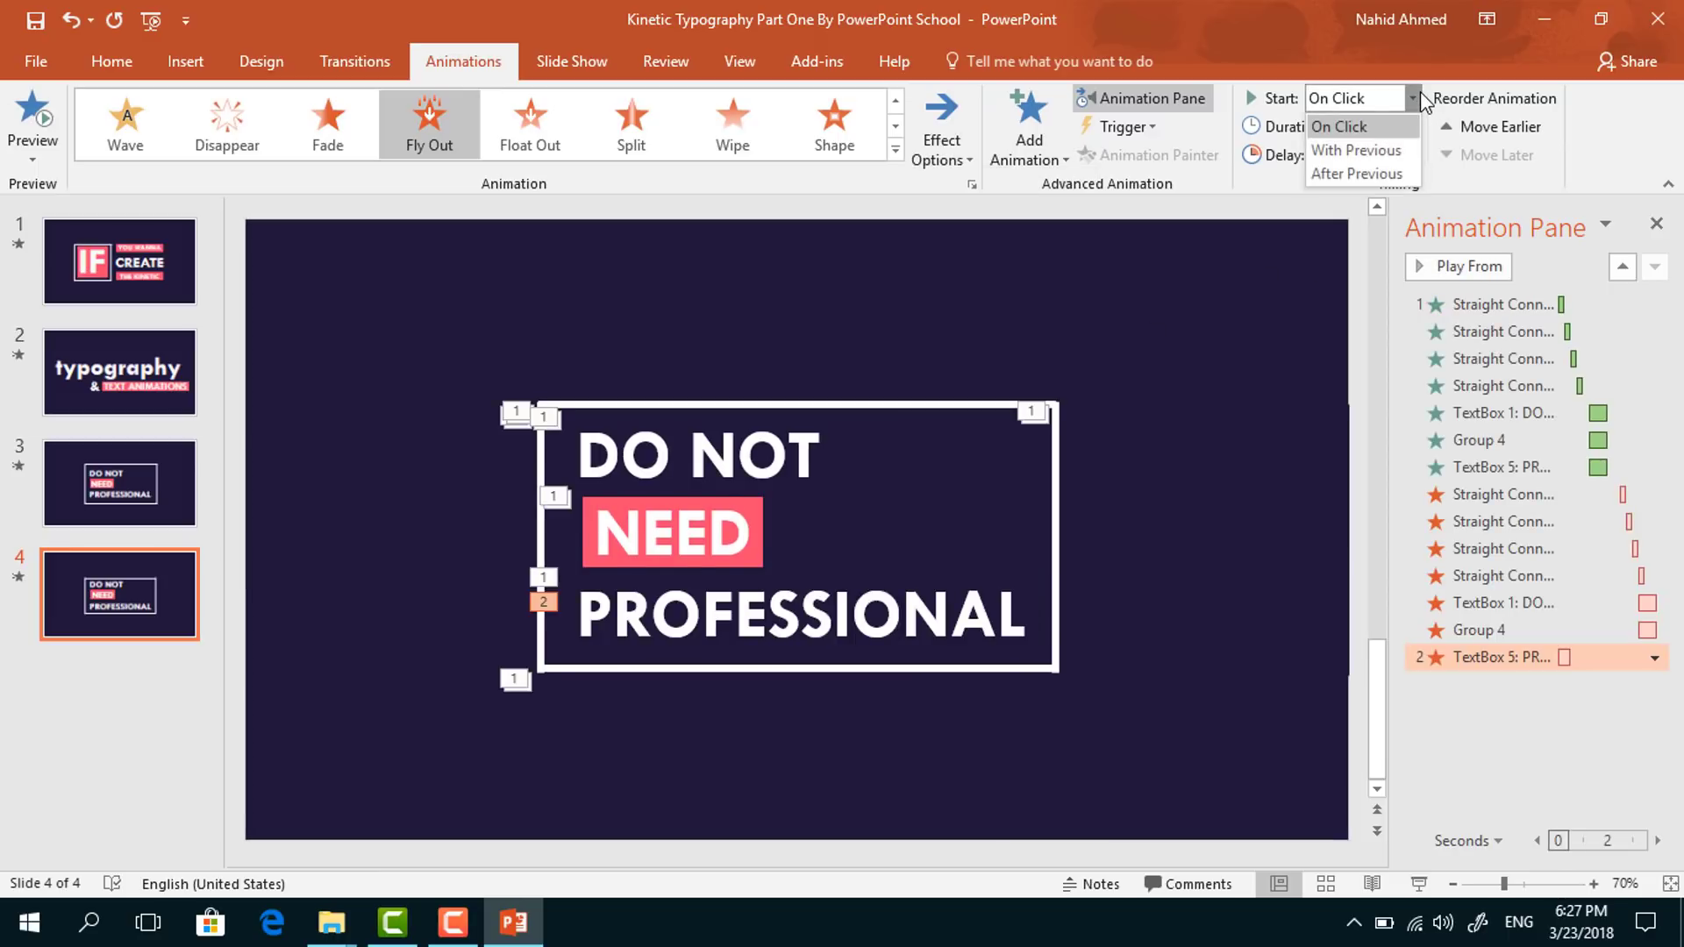
{"action": "left_click", "coordinate": [1399, 150]}
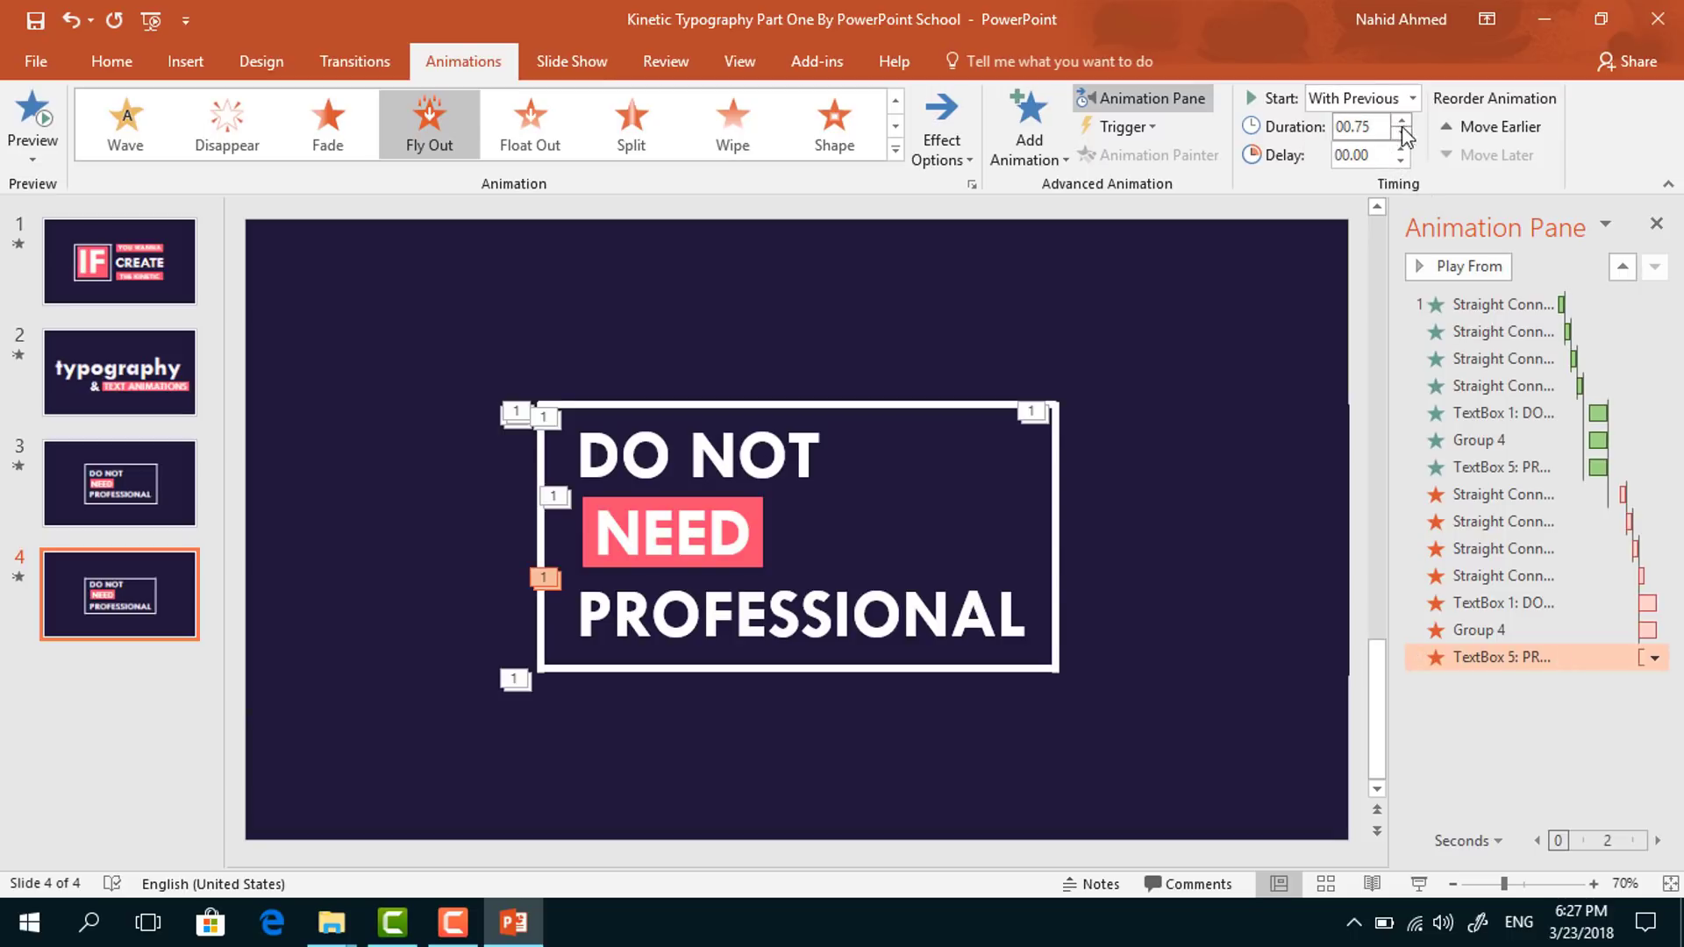
- Give PROFESSIONAL's exit a 0.75 s smooth start, then close the Animation Pane and start the slide show
{"action": "left_click", "coordinate": [1654, 658]}
{"action": "left_click", "coordinate": [1568, 771]}
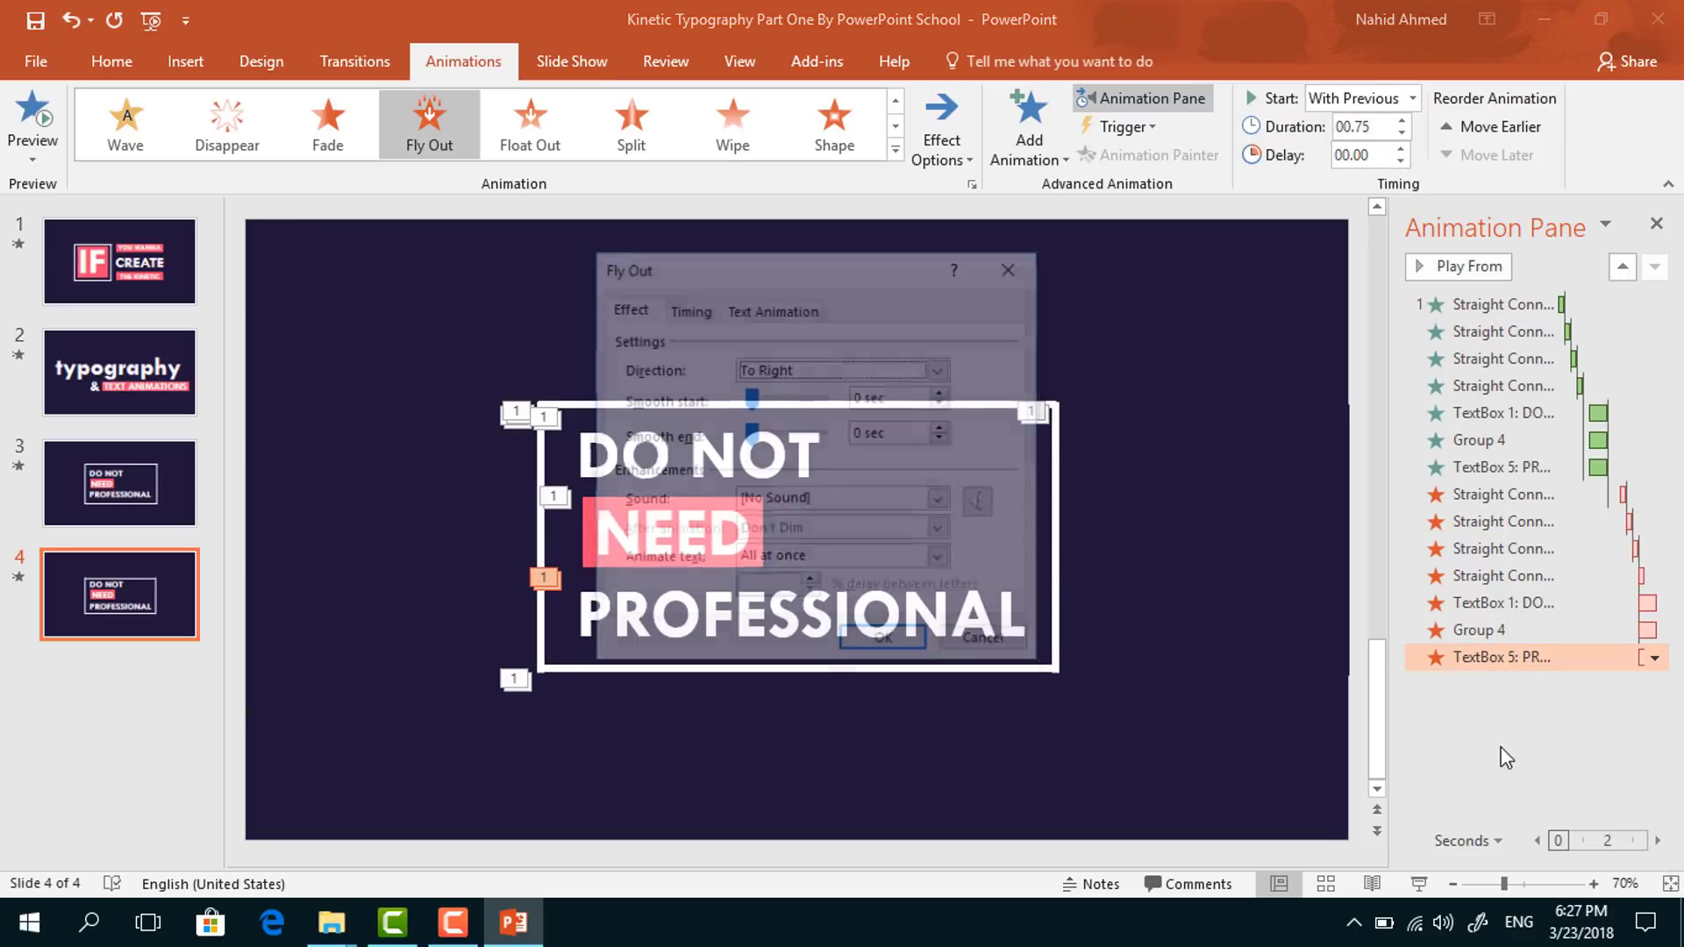
{"action": "left_click_drag", "start_coordinate": [752, 399], "coordinate": [822, 399]}
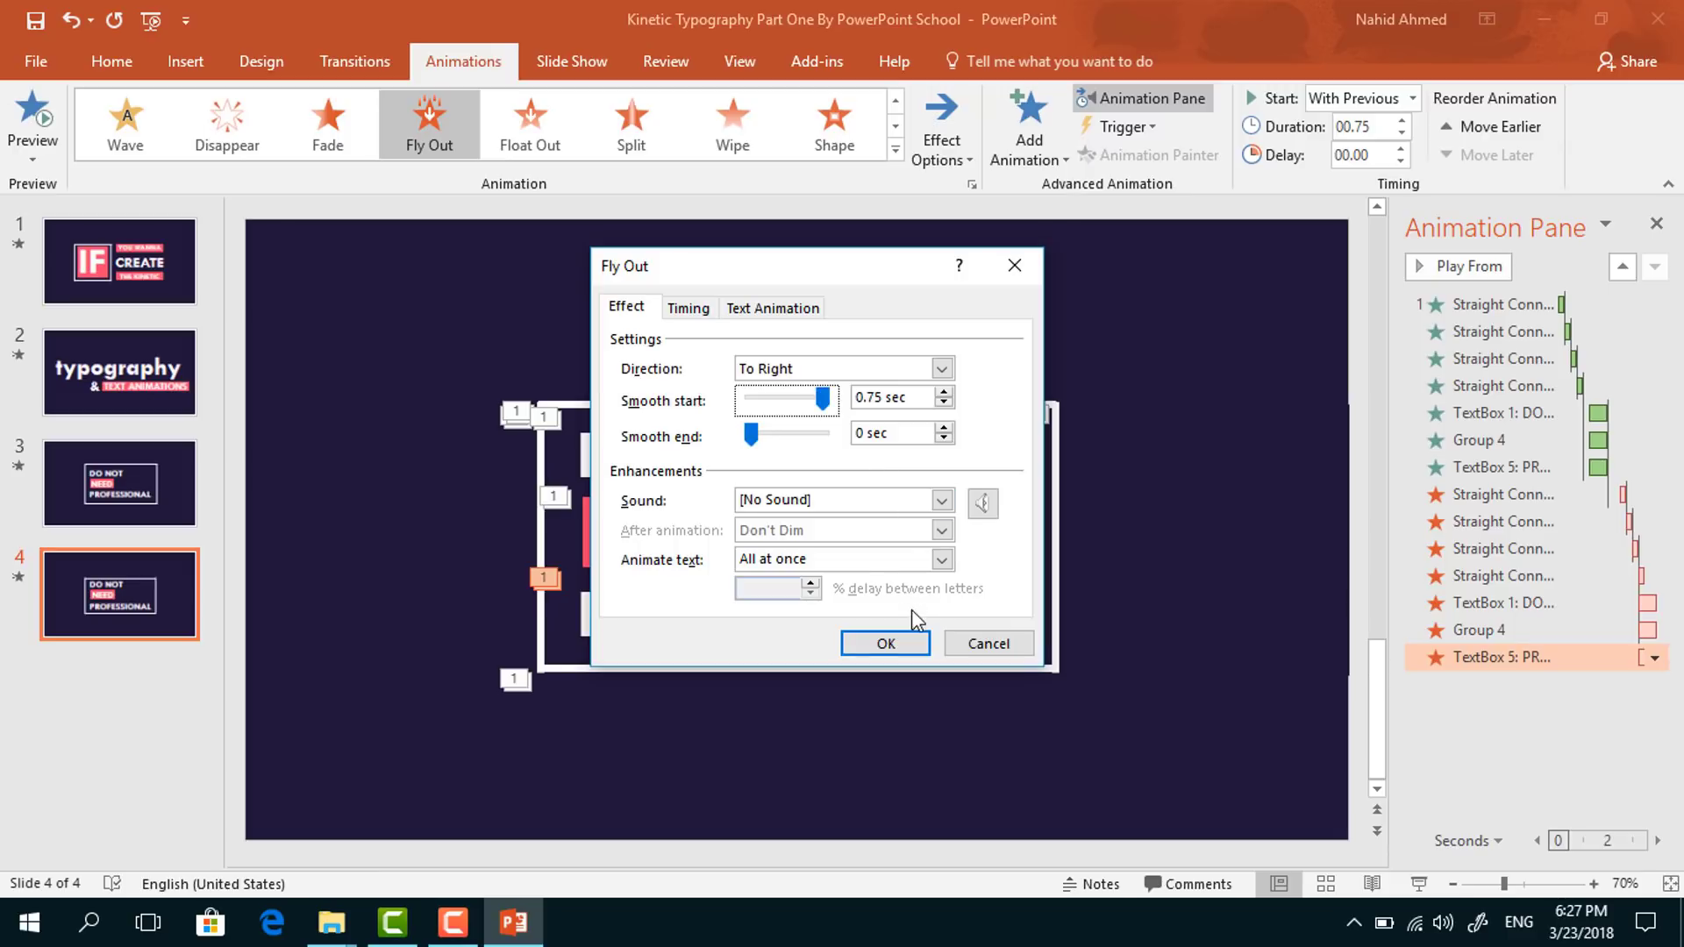
{"action": "left_click", "coordinate": [886, 643]}
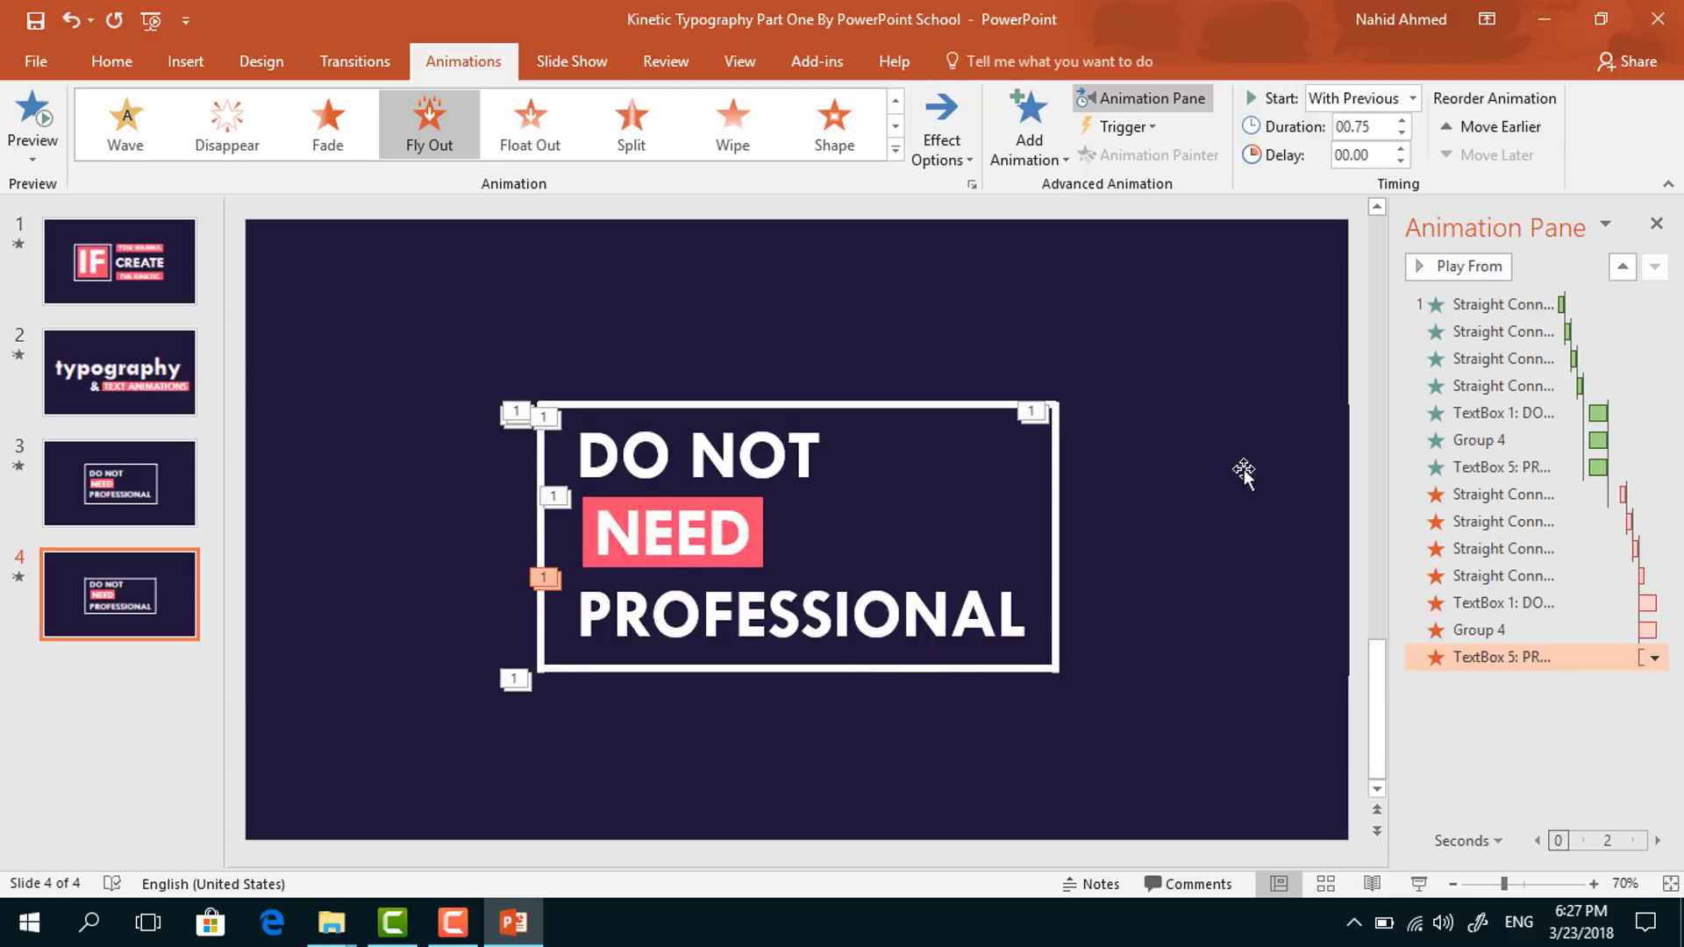
{"action": "left_click", "coordinate": [1656, 224]}
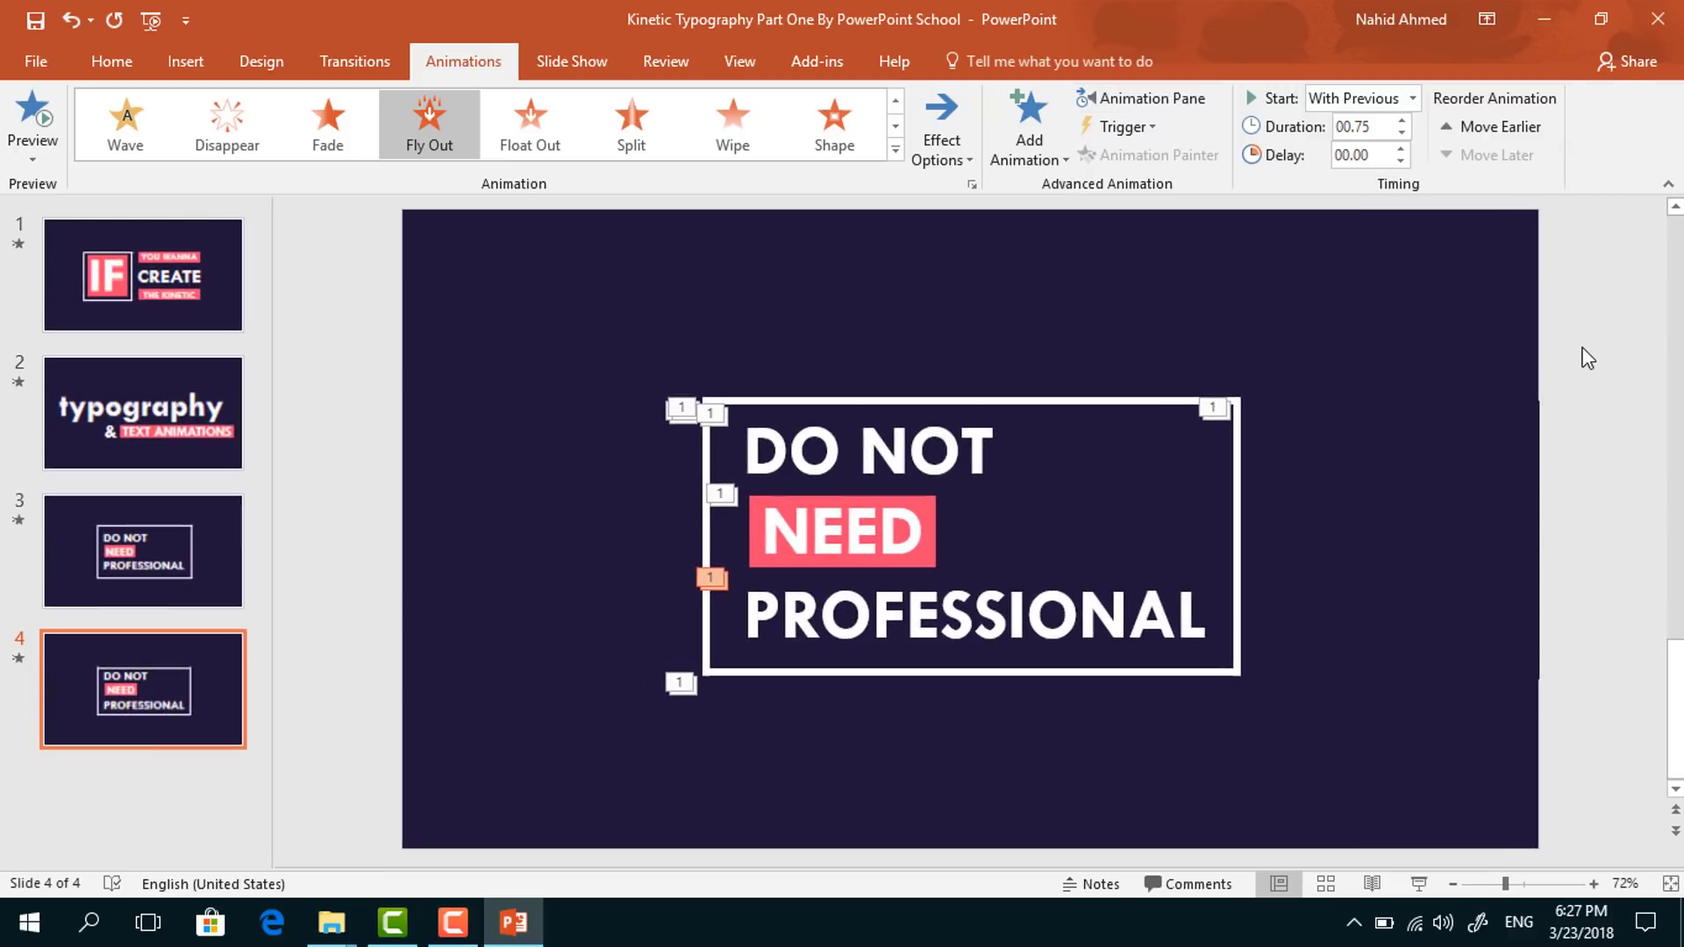
{"action": "left_click", "coordinate": [1419, 884]}
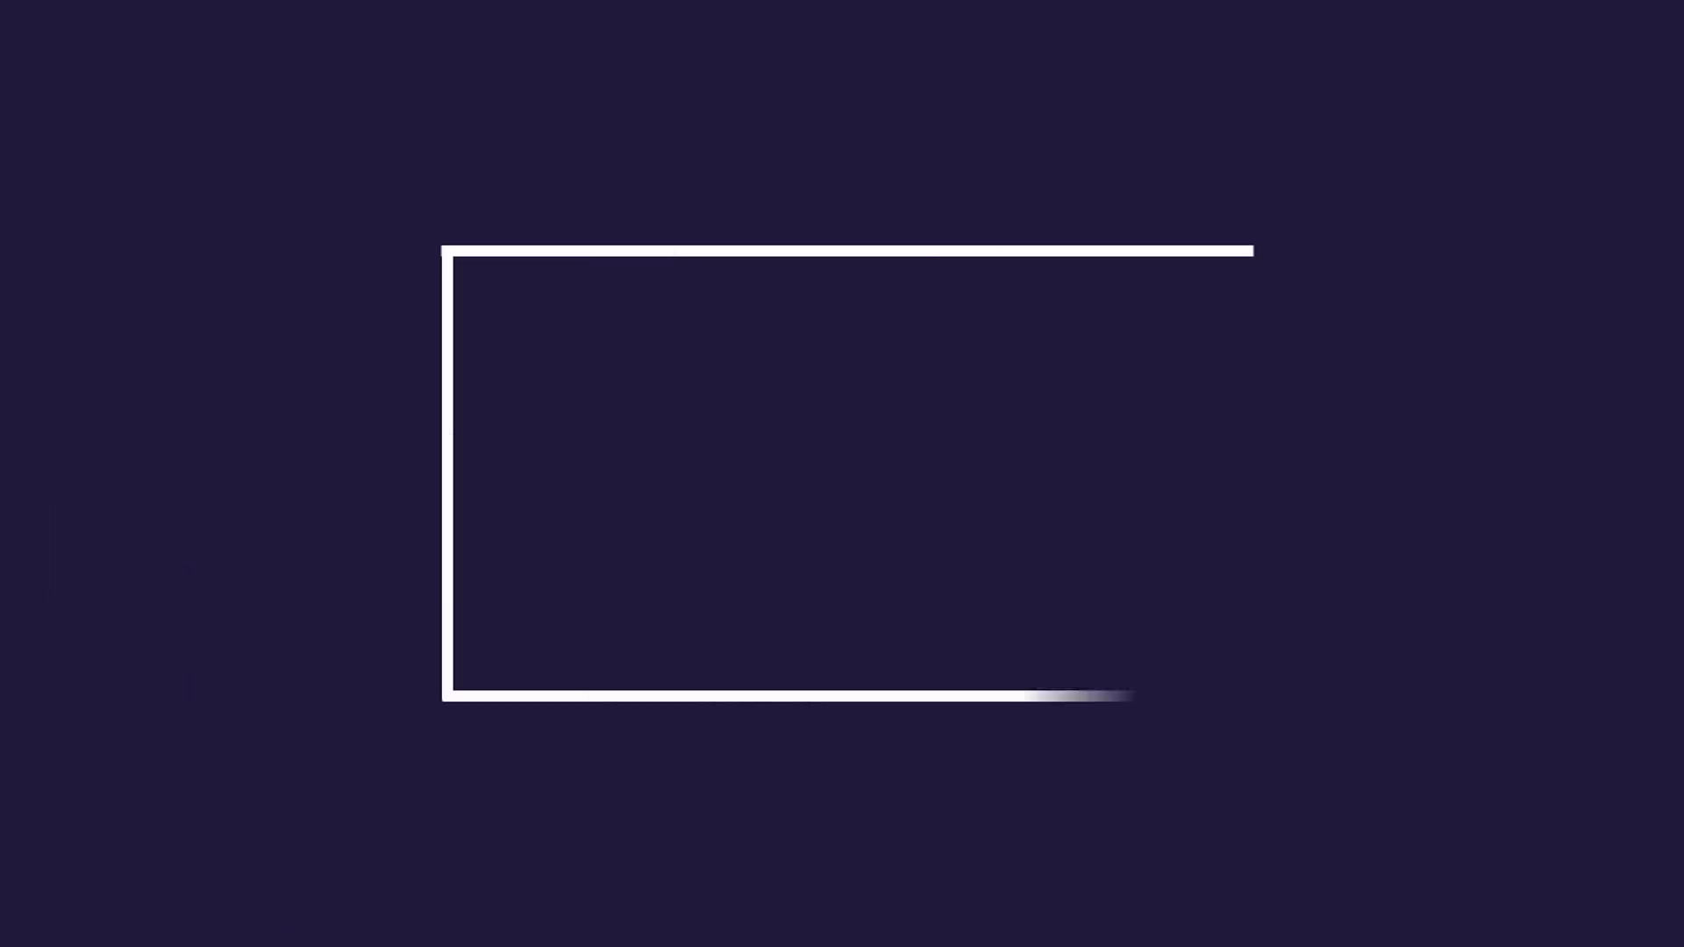